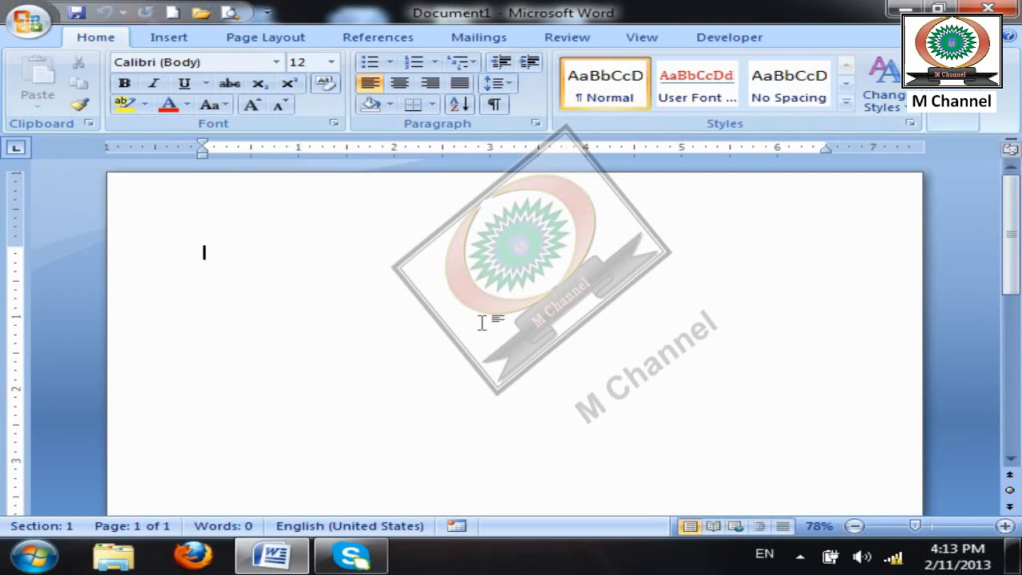
- Generate three paragraphs of sample text in the blank document with the =rand.old() function
text(d)
key(BackSpace)
key(BackSpace)
text(d.old())
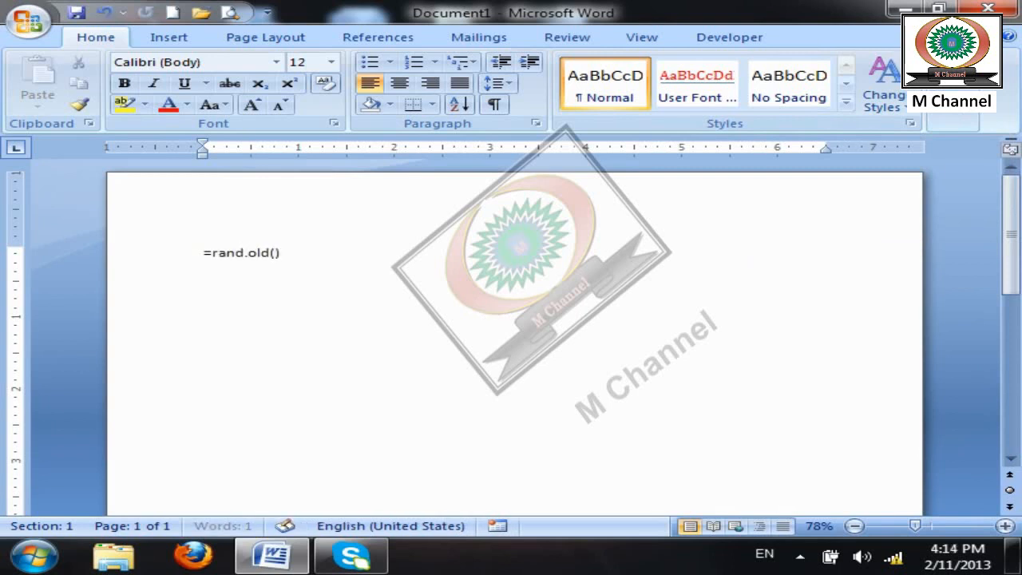
key(Return)
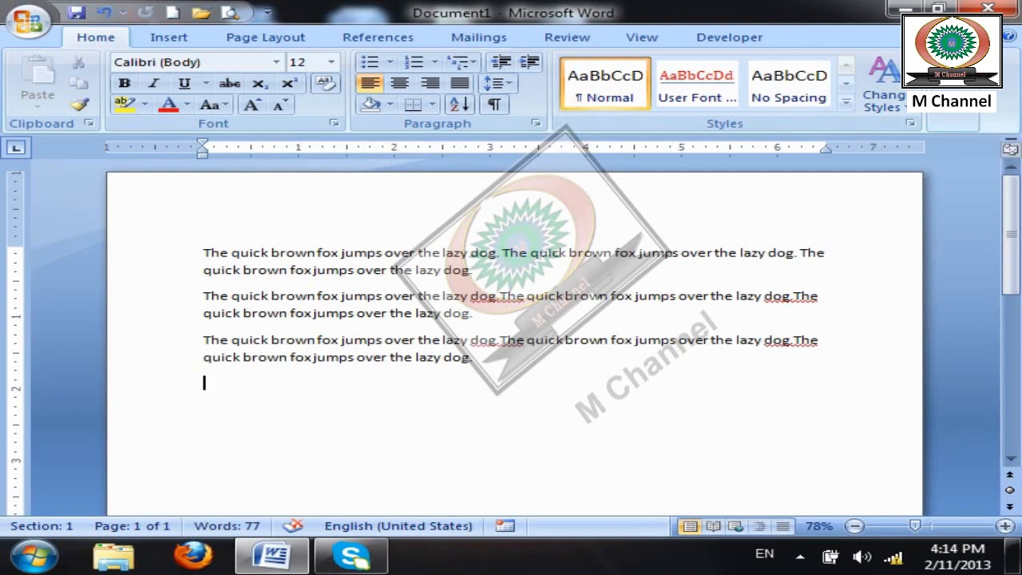
- Enlarge all the sample text to 24 pt and zoom the page out to 58%
triple_click(130, 234)
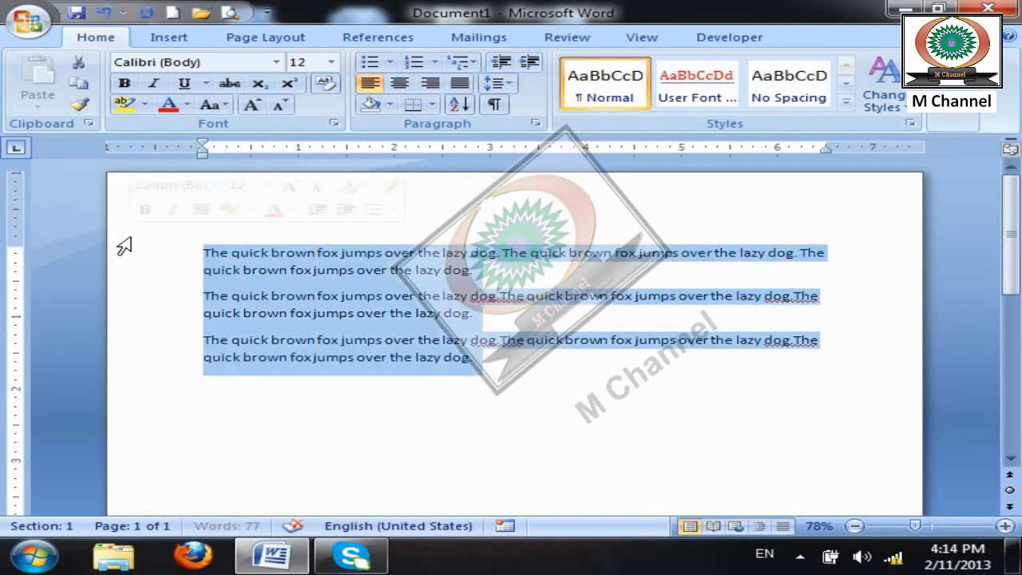
key(ctrl+])
key(ctrl+])
key(ctrl+])
key(ctrl+])
key(ctrl+])
key(ctrl+])
key(ctrl+])
key(ctrl+])
key(ctrl+])
key(ctrl+])
key(ctrl+])
key(ctrl+])
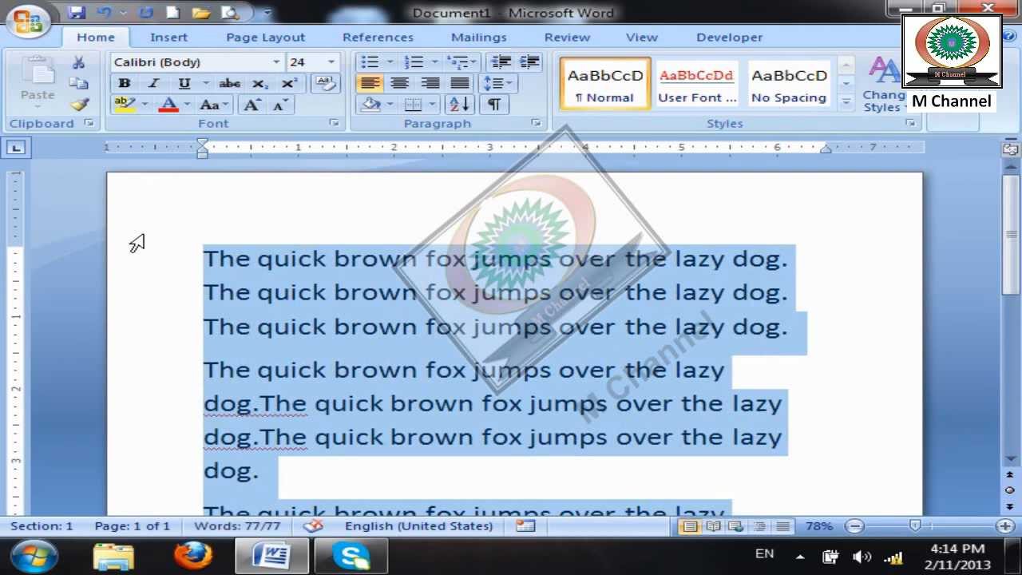
scroll(271, 270, down, 2)
click(744, 343)
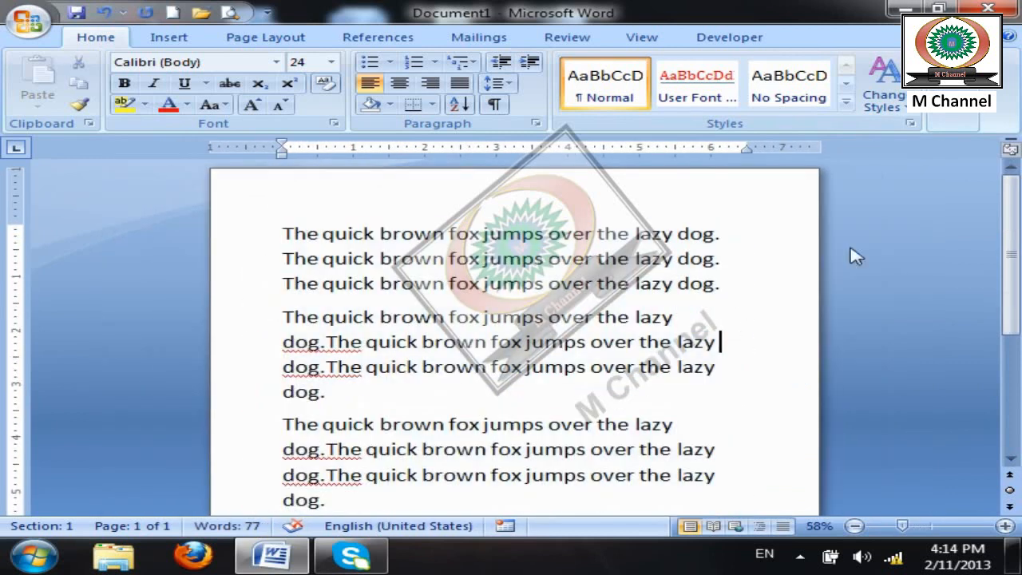
- Open the Replace dialog and set up a replacement of "lazy" with "very lazy"
click(958, 111)
click(995, 169)
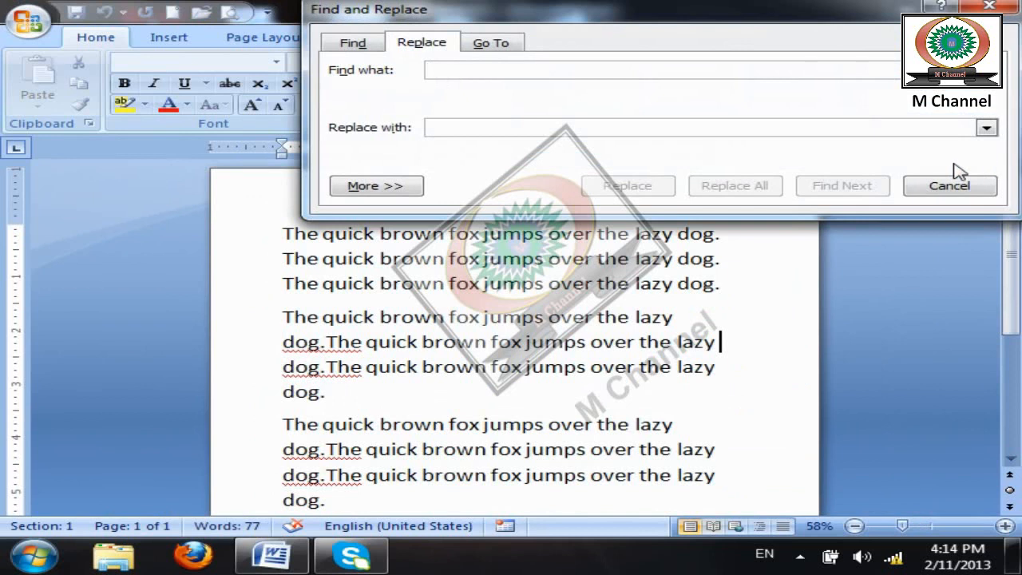
text(lazy)
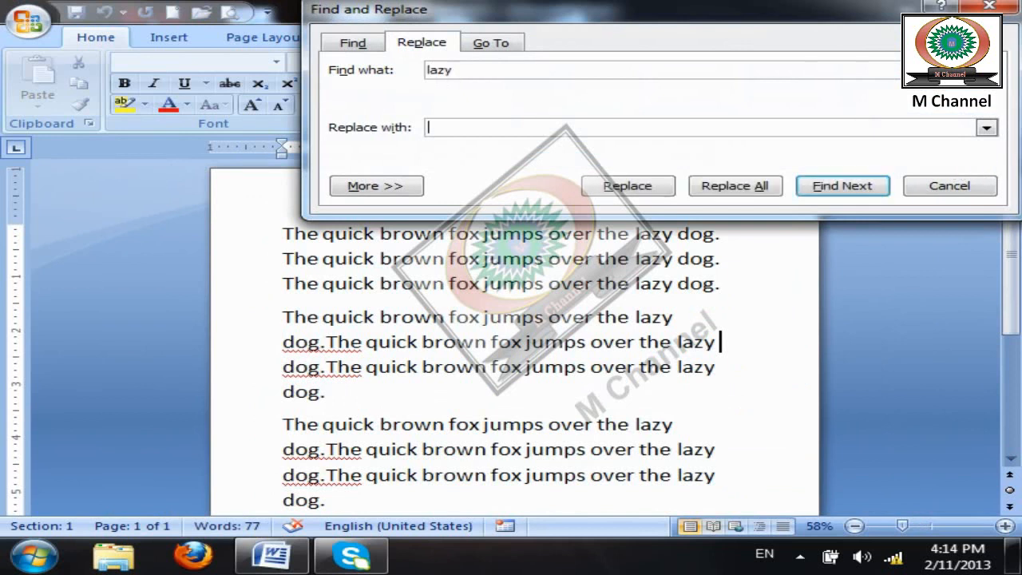
text(very lazy)
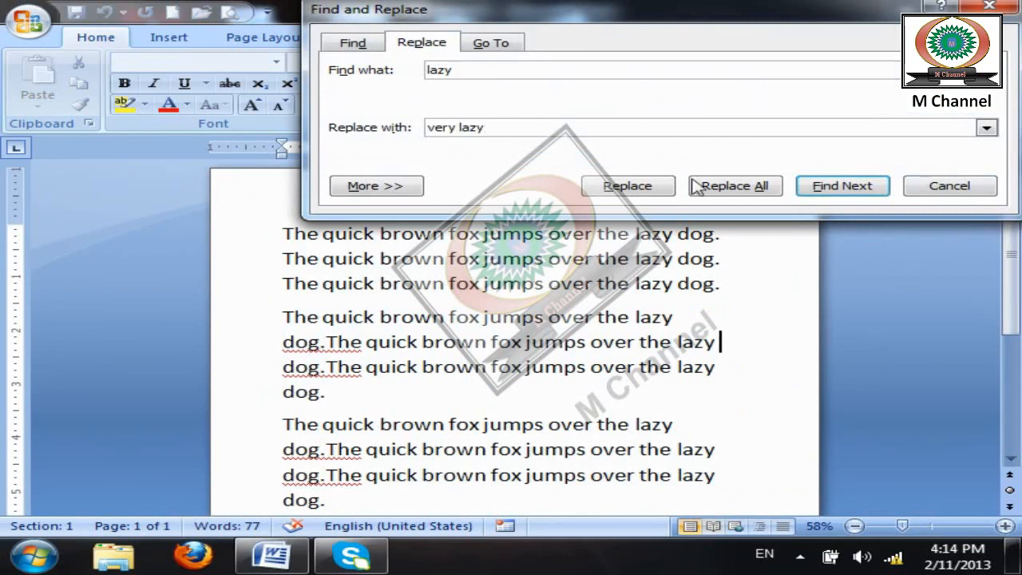
- Change the replacement to "brown" with "black" and replace the first two occurrences one at a time
drag(532, 73, 342, 85)
text(brown)
key(Tab)
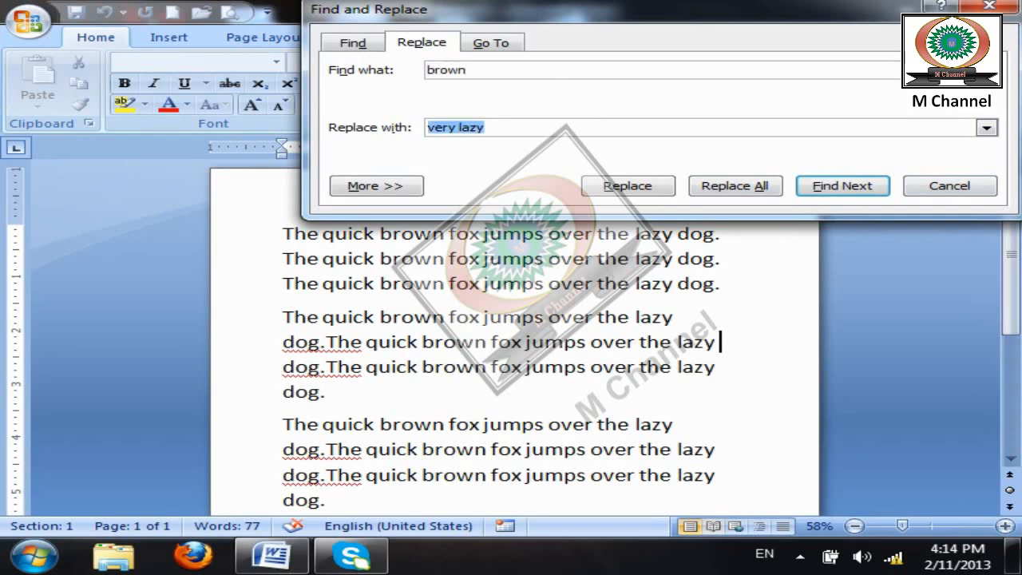
text(black)
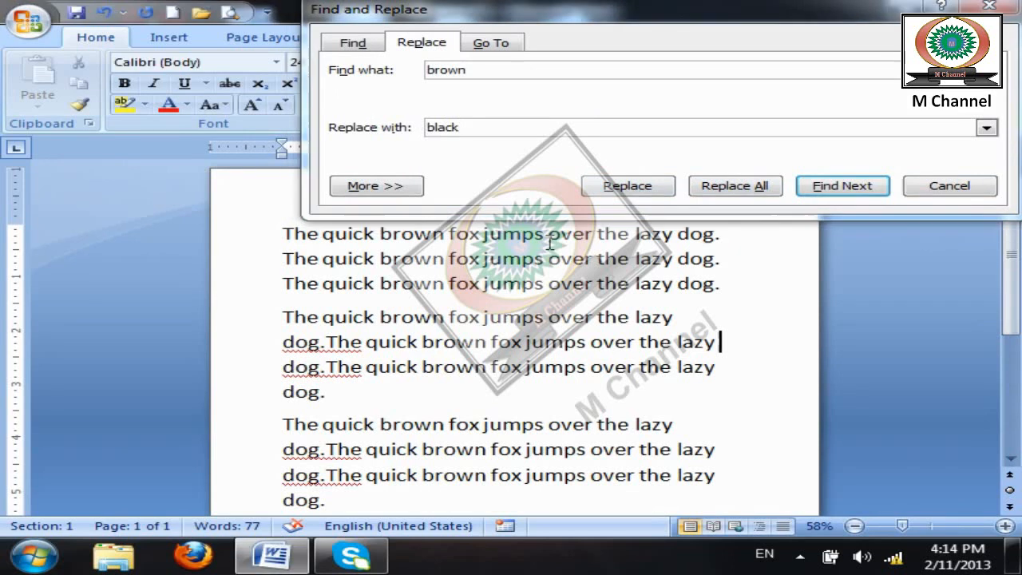
click(620, 188)
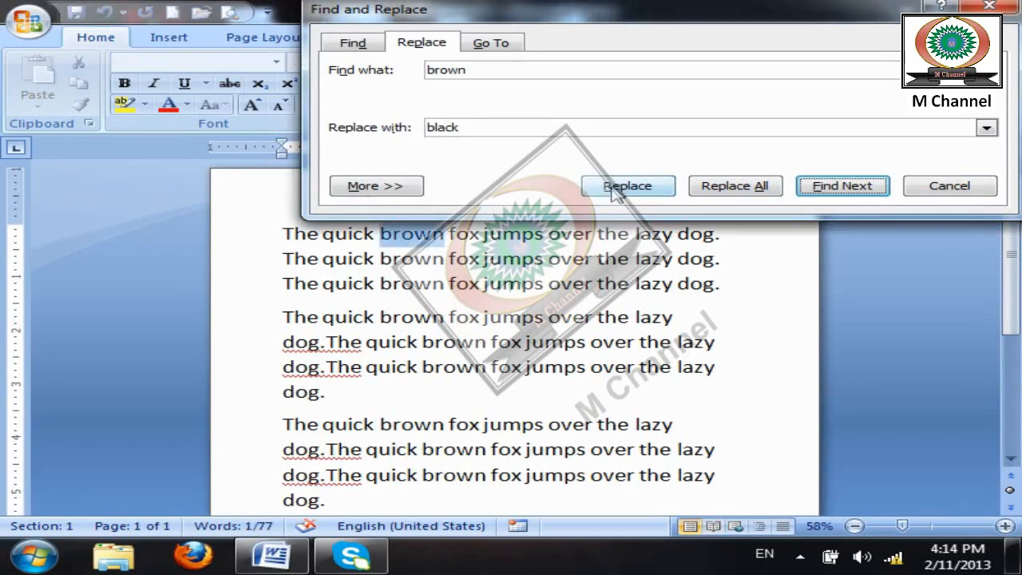
click(615, 190)
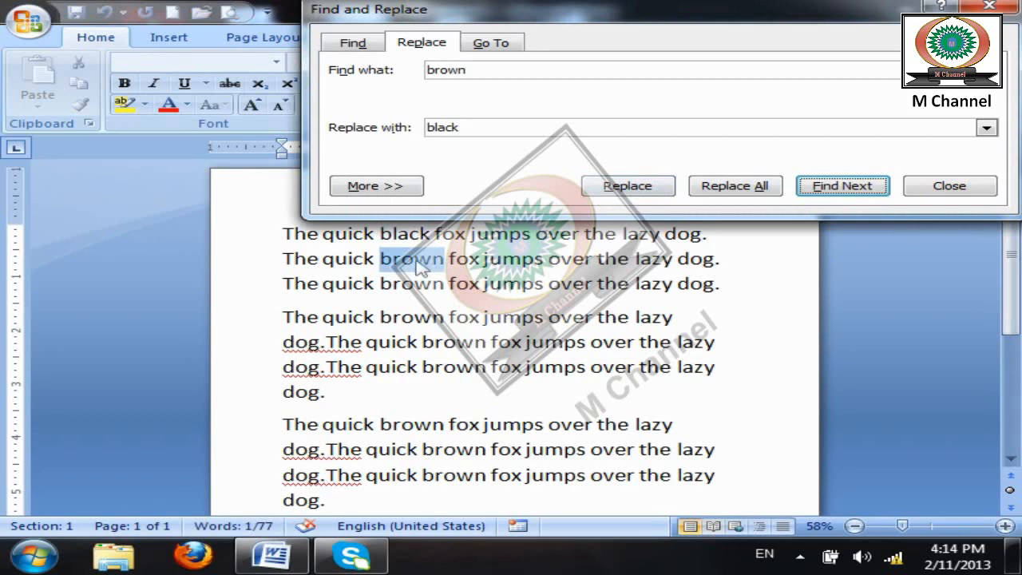
click(647, 188)
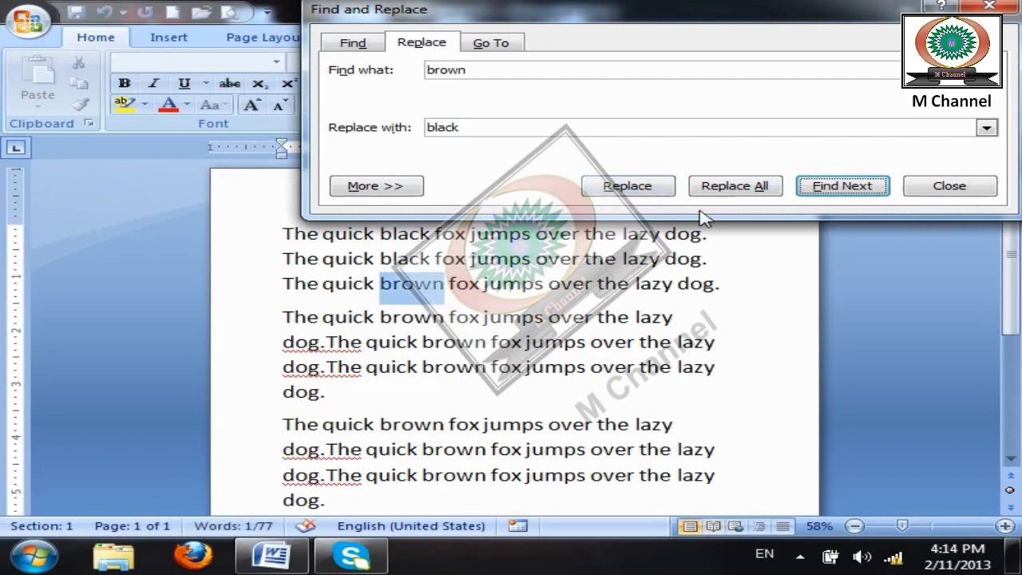
- Replace all remaining occurrences of "brown" with "black" at once, and run the full replacement a second time
click(744, 186)
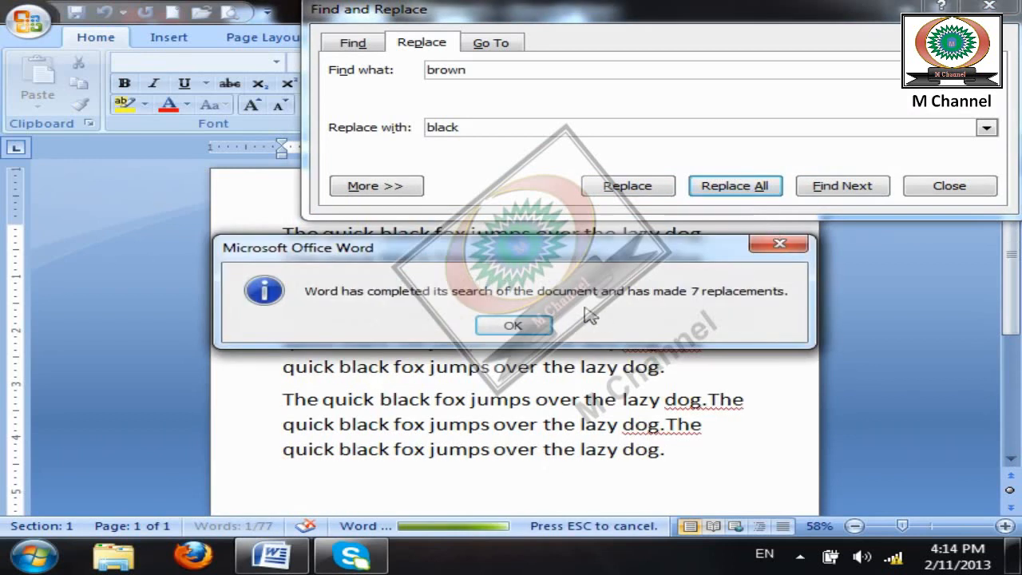
click(534, 325)
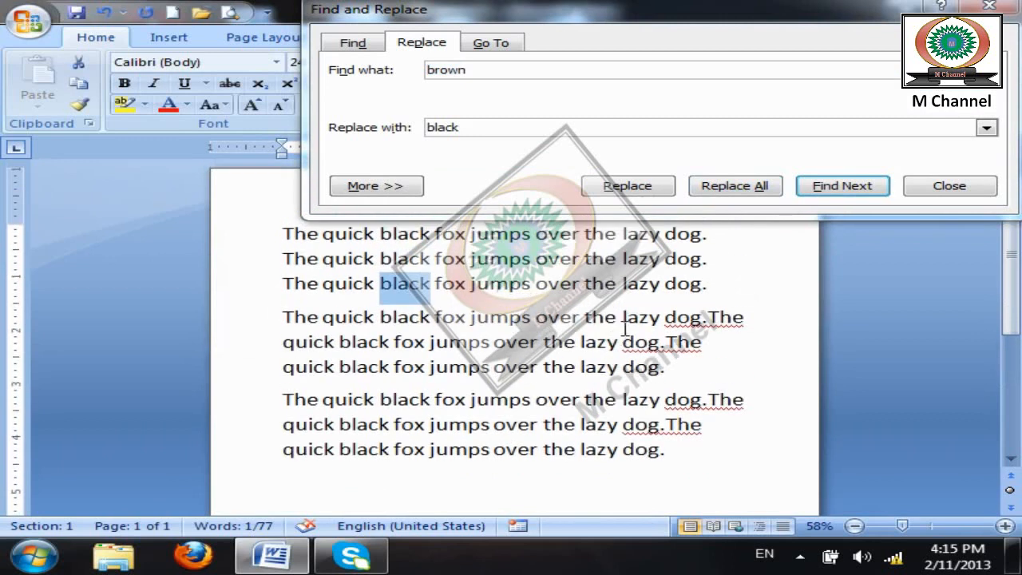
click(735, 192)
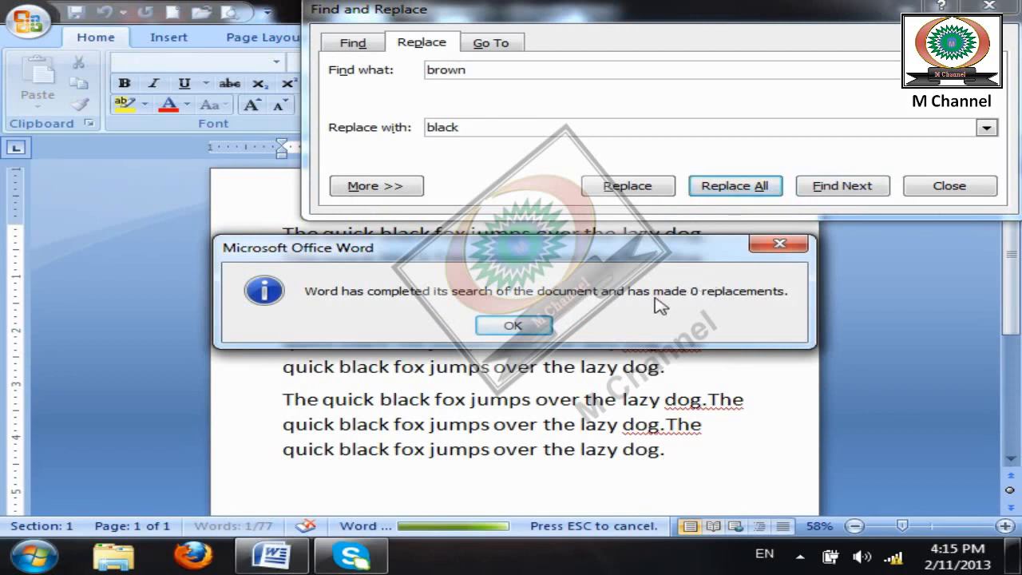
click(529, 325)
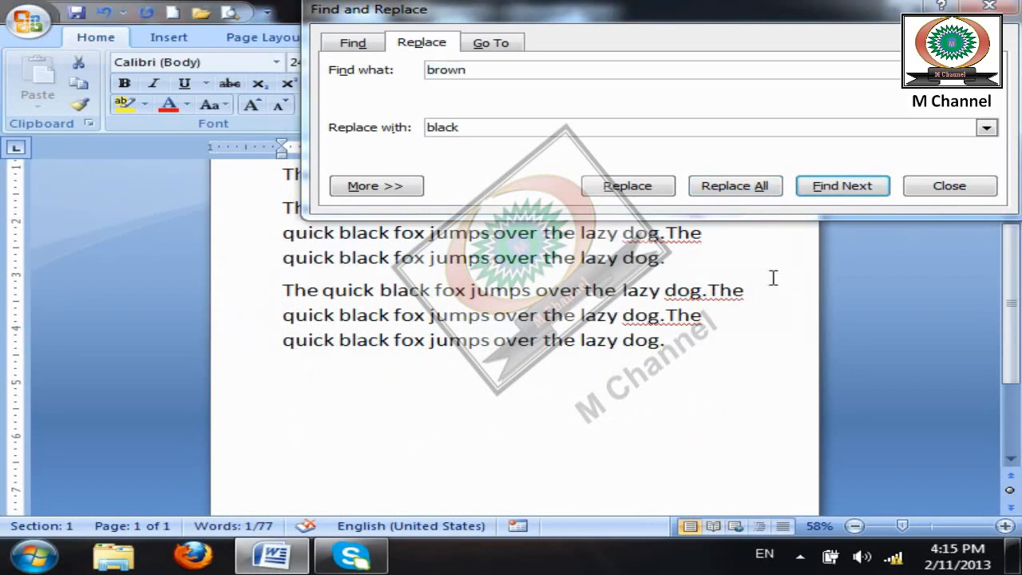
- Expand the additional search options of Find and Replace to view them, and close the dialog
click(406, 190)
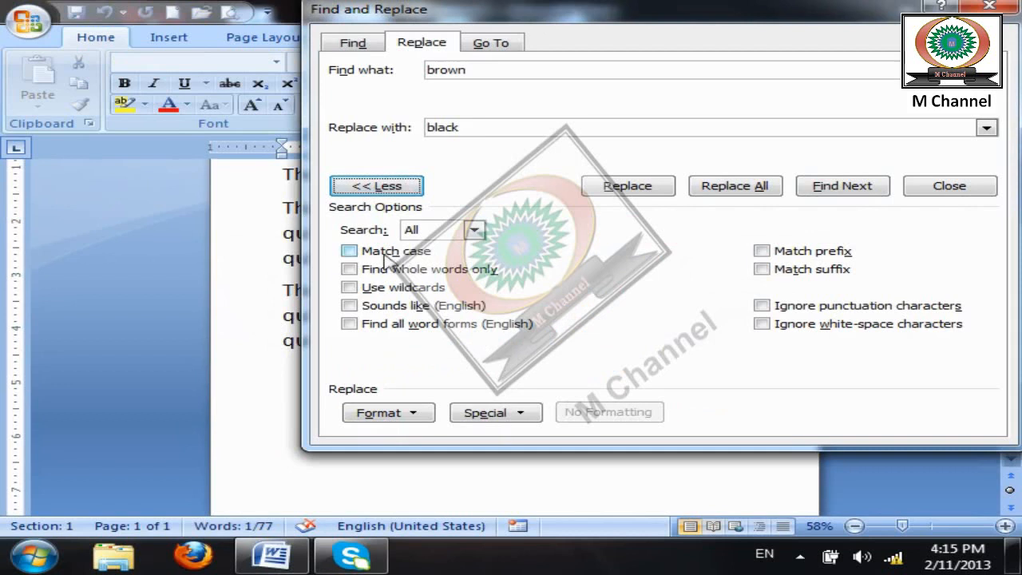
click(360, 46)
click(431, 46)
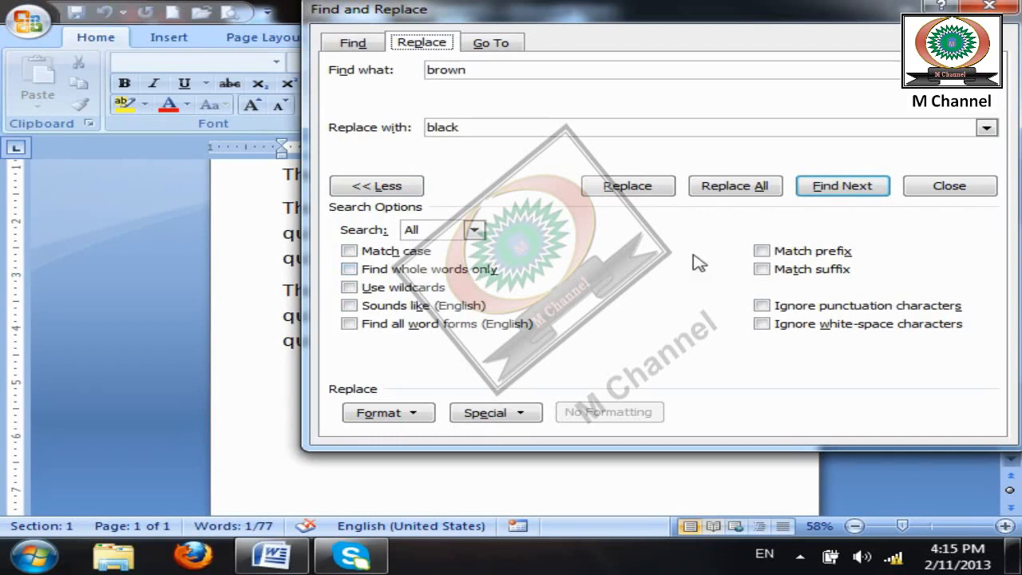
click(954, 190)
click(725, 346)
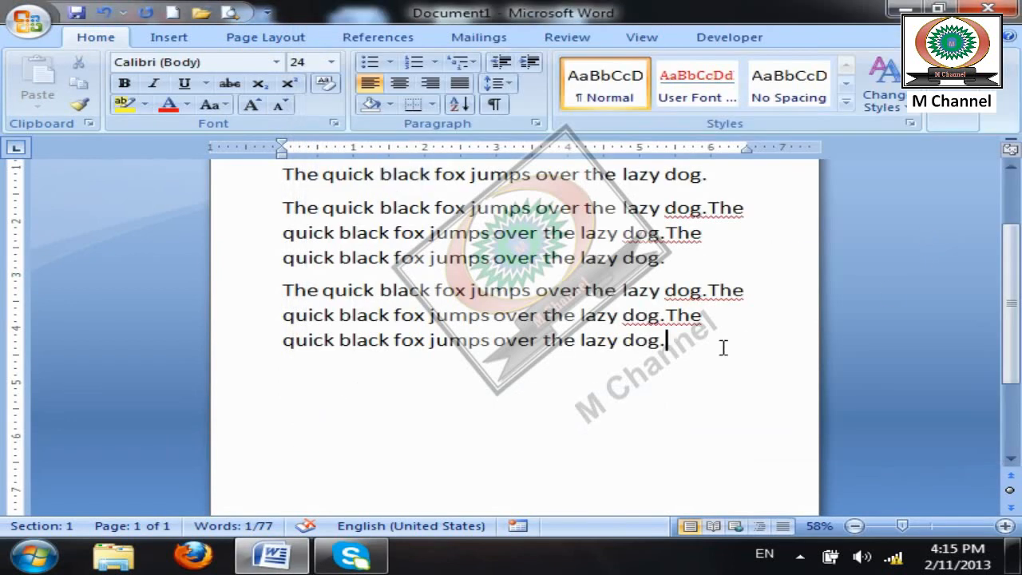
- Undo the full replacement of the remaining "brown" occurrences in the document
key(Return)
key(ctrl+z)
key(ctrl+z)
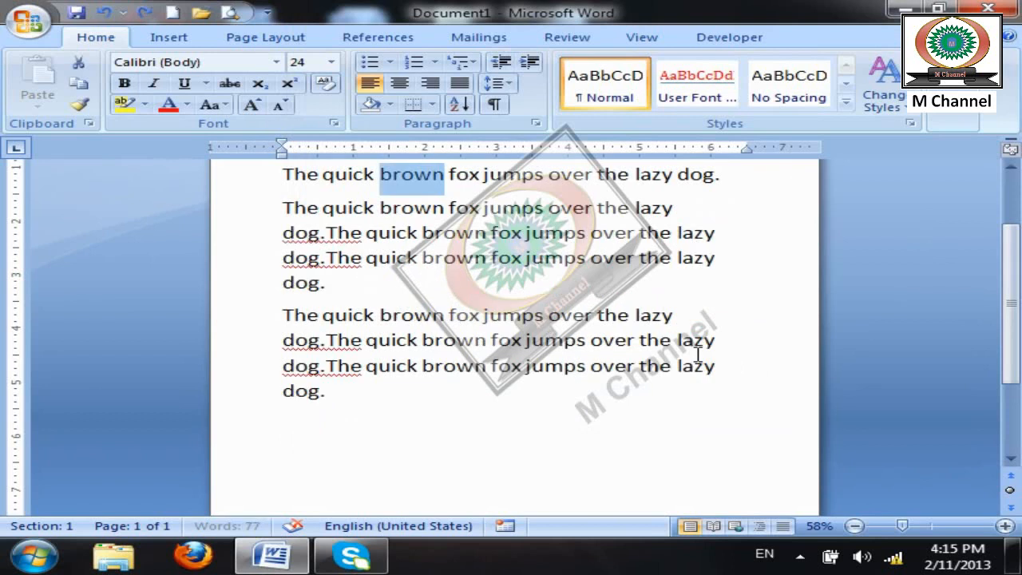
click(602, 390)
scroll(602, 390, up, 2)
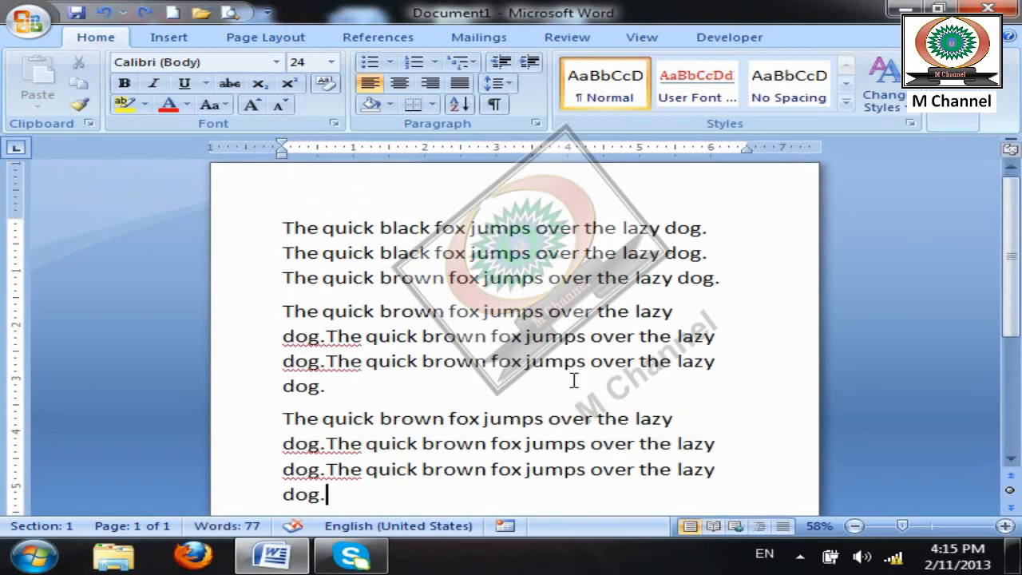
- Reopen the Replace dialog and set up a replacement of "The" with "A"
double_click(299, 229)
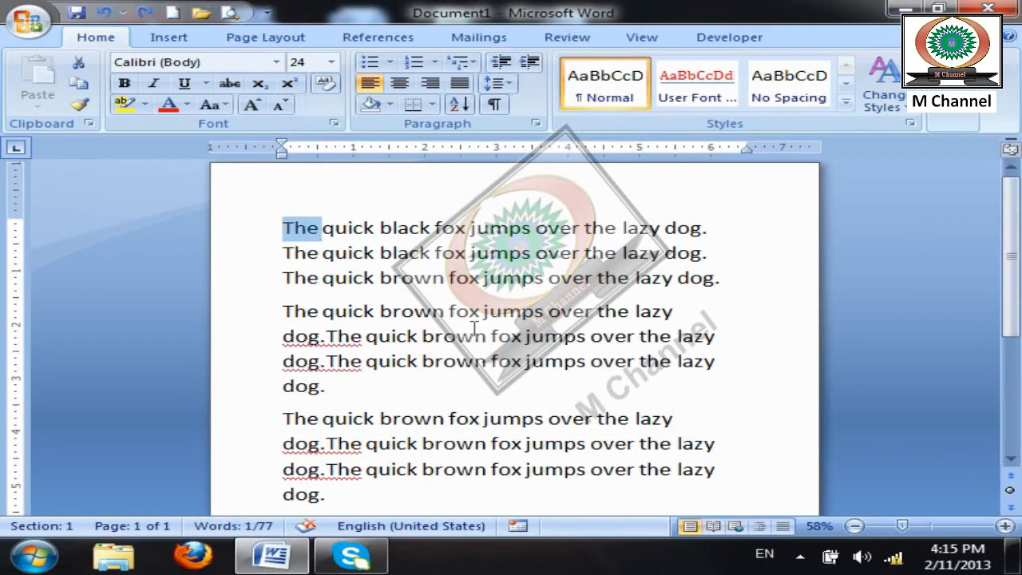
click(685, 381)
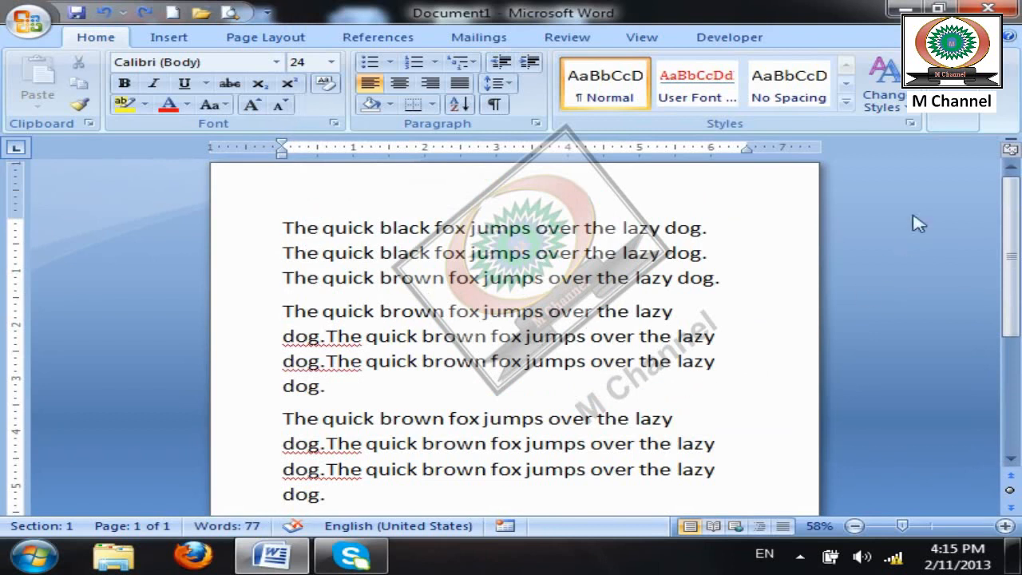
click(952, 121)
click(963, 166)
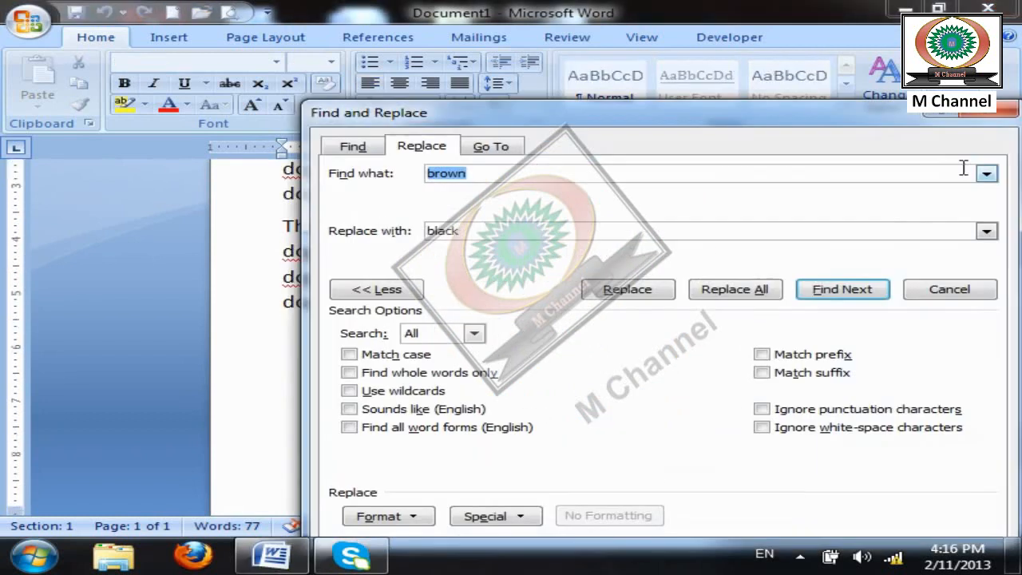
text(The)
key(Tab)
text(A)
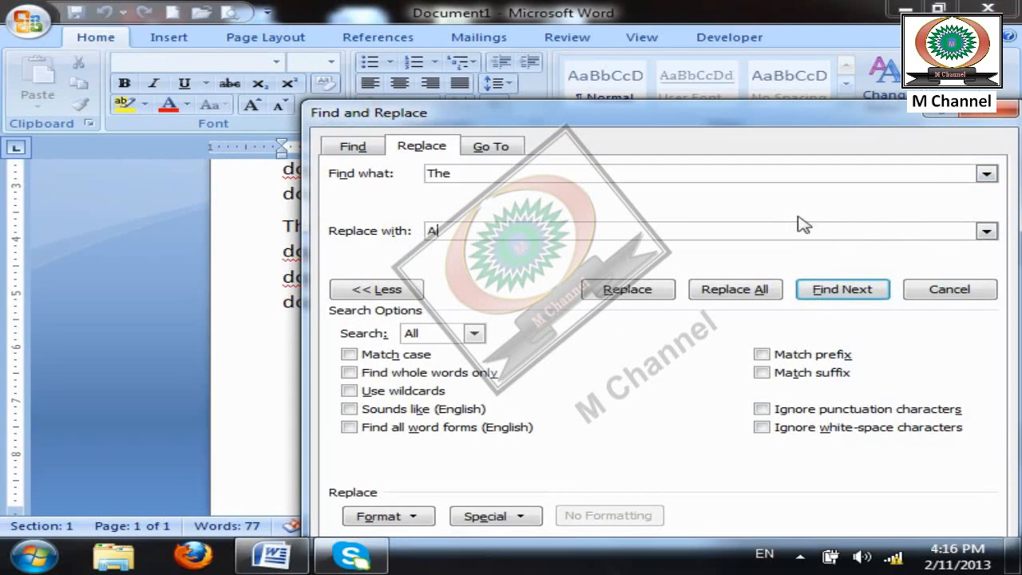
- Replace all occurrences of "The" with "A" without matching case, close the dialog, and undo the replacement
click(403, 294)
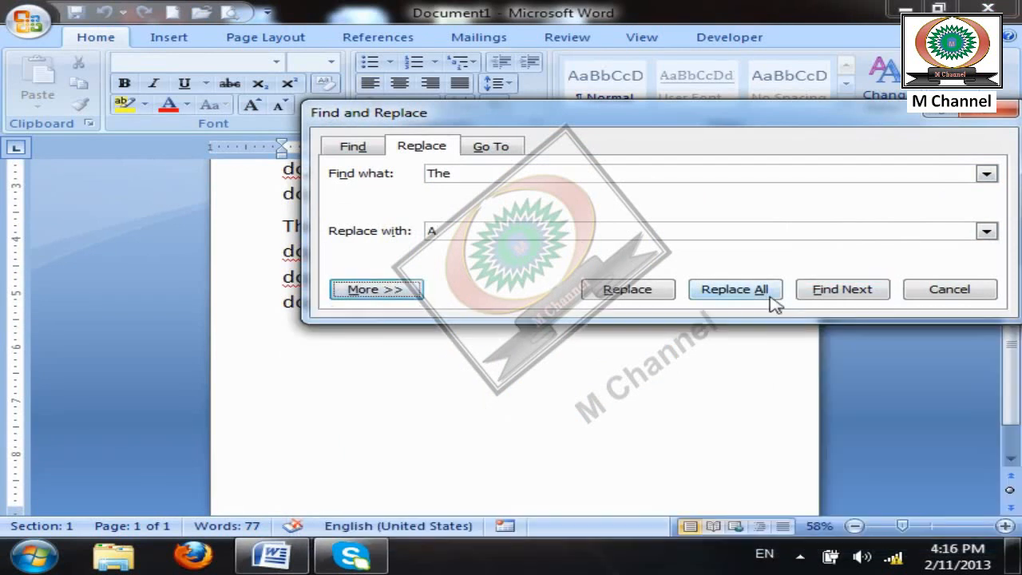
click(735, 292)
click(519, 328)
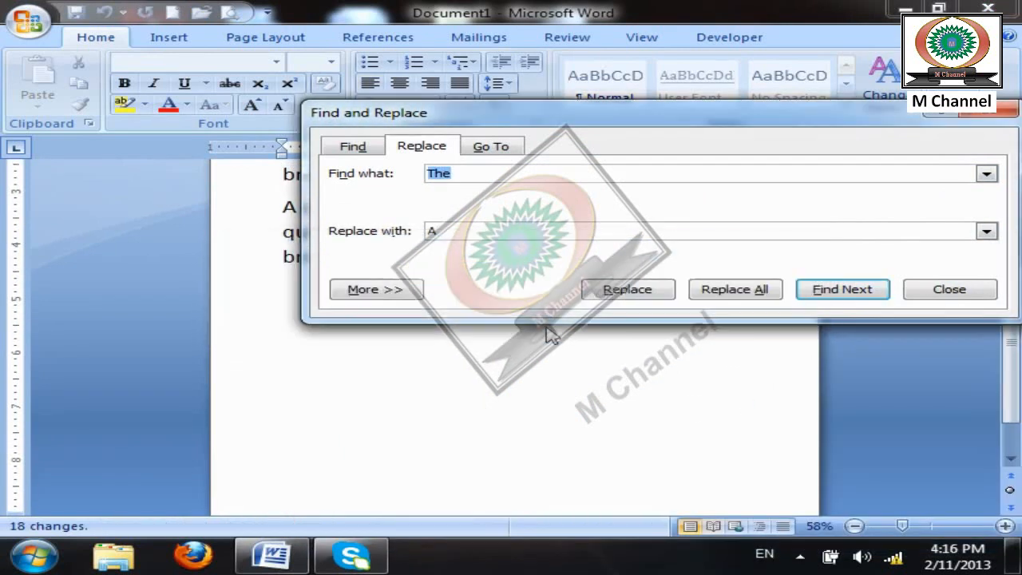
click(950, 293)
scroll(745, 336, up, 3)
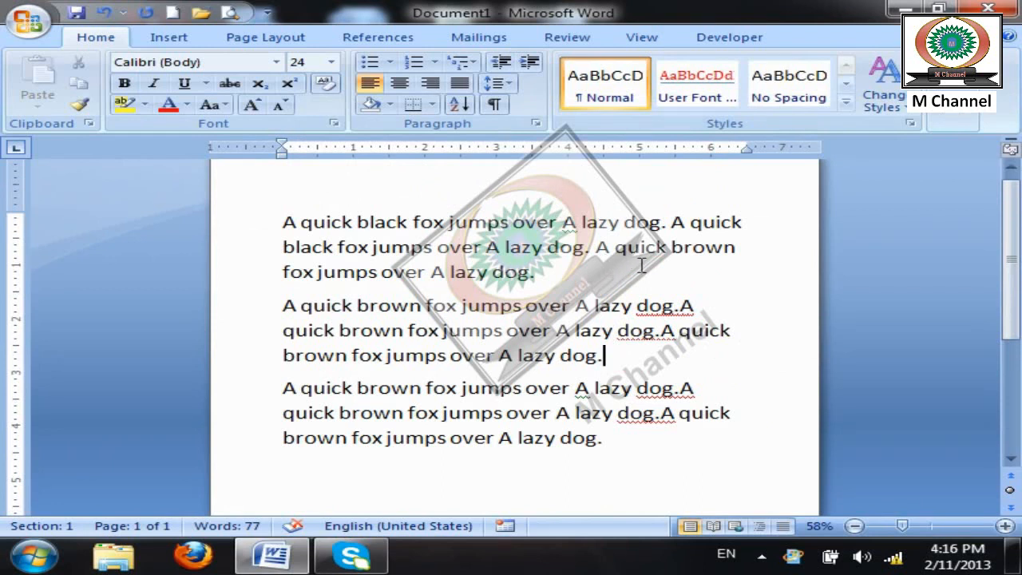
key(ctrl+z)
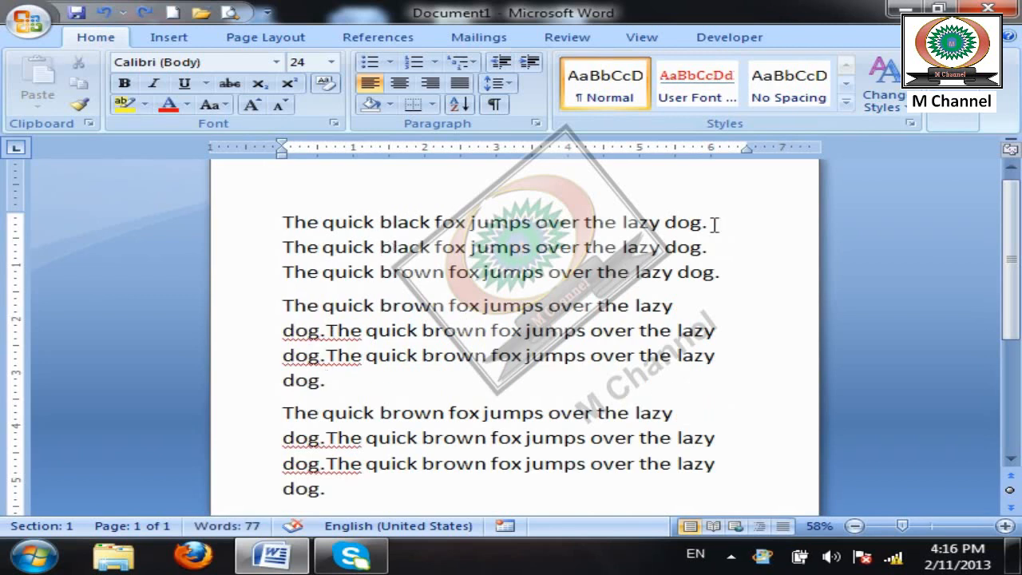
- Replace all occurrences of "The" with "A" again with the Match case option enabled
click(949, 120)
click(968, 166)
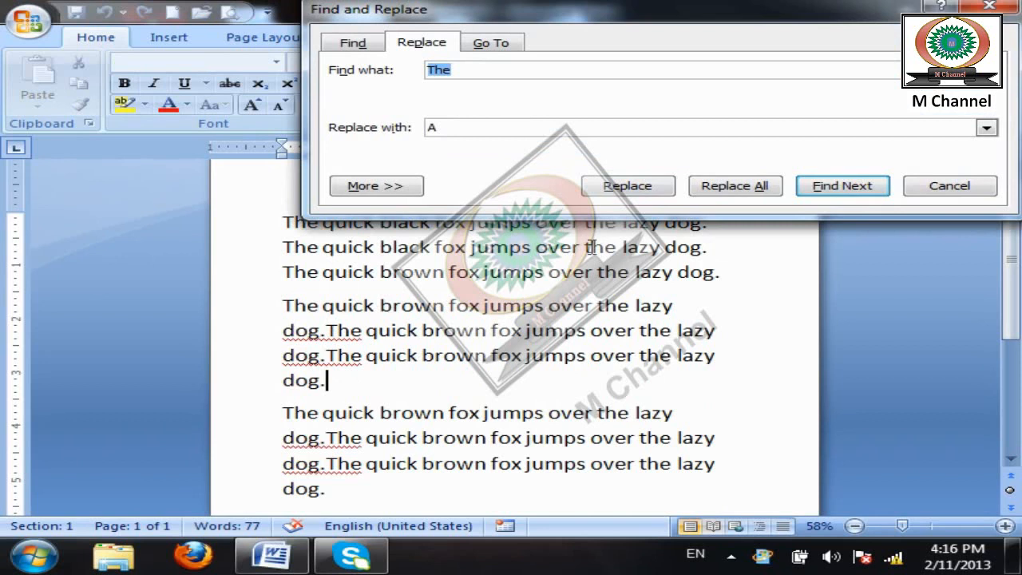
click(365, 187)
click(391, 256)
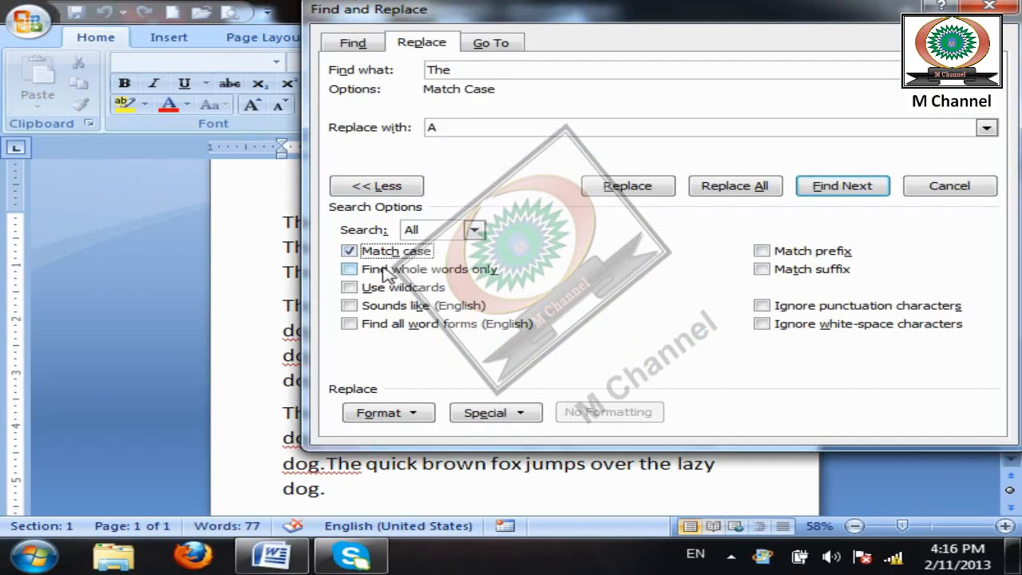
click(402, 186)
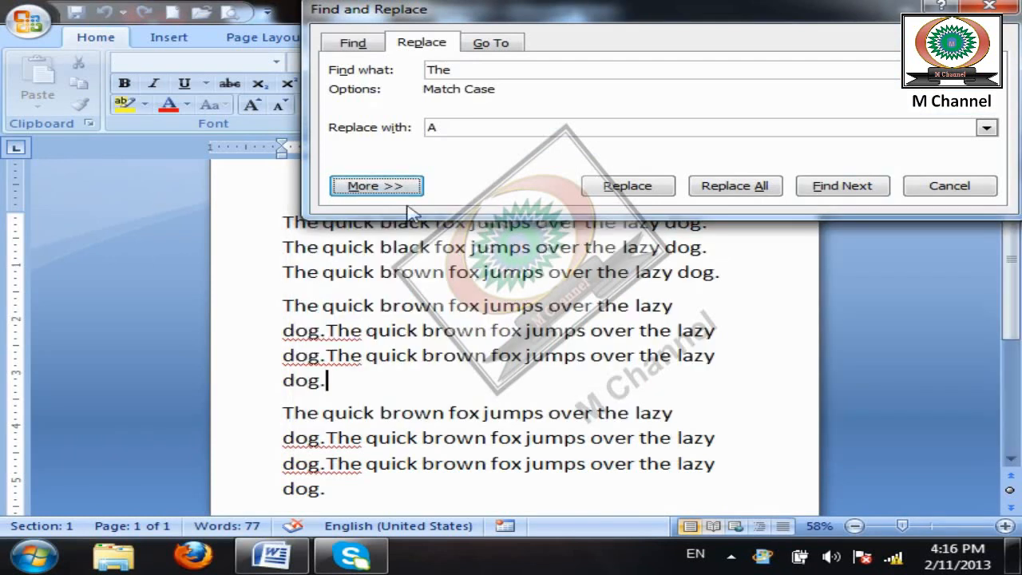
click(737, 191)
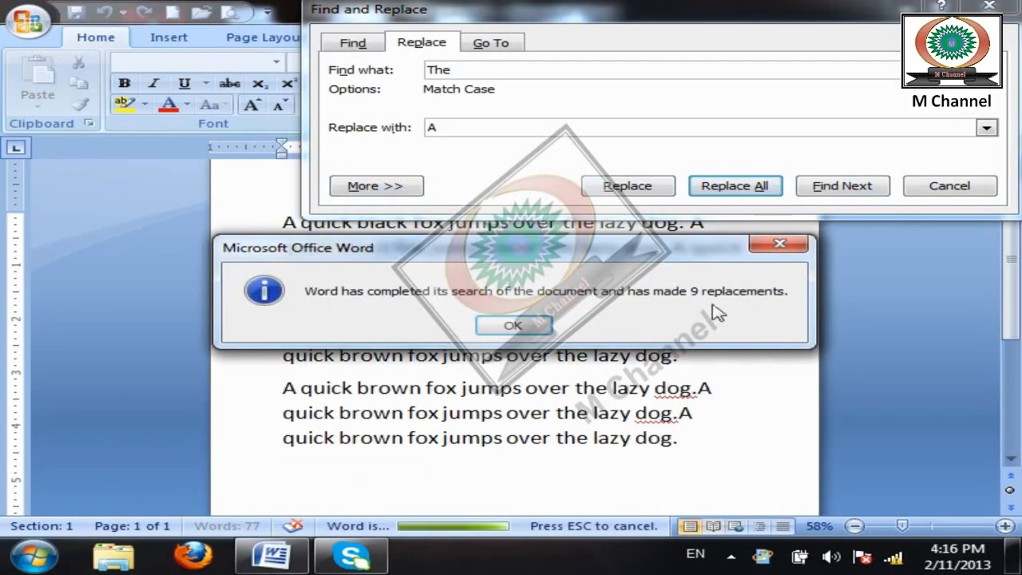
click(513, 325)
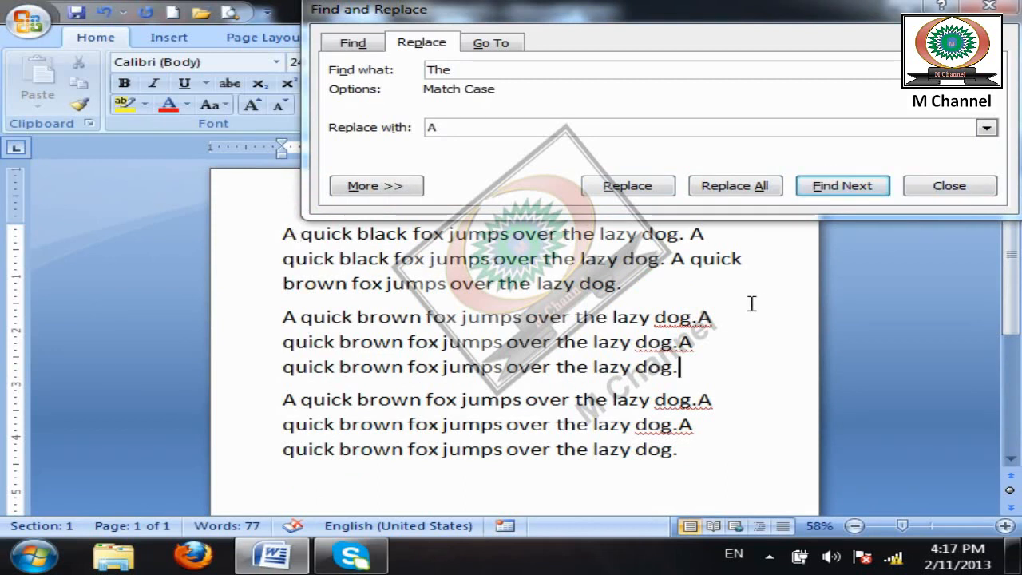
- Undo the case-matched replacement of "The" with "A" throughout the document
key(ctrl+z)
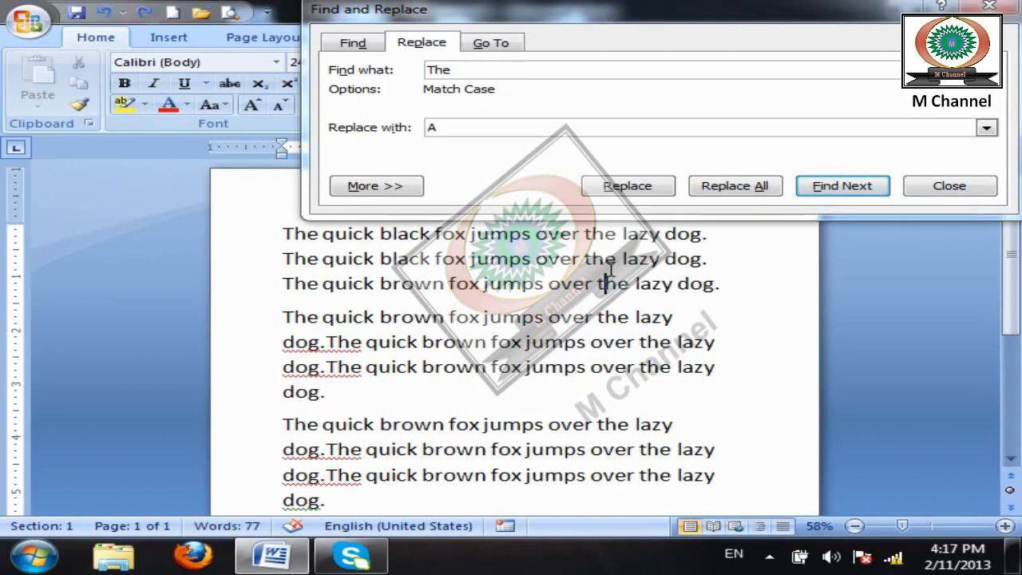
drag(586, 234, 592, 234)
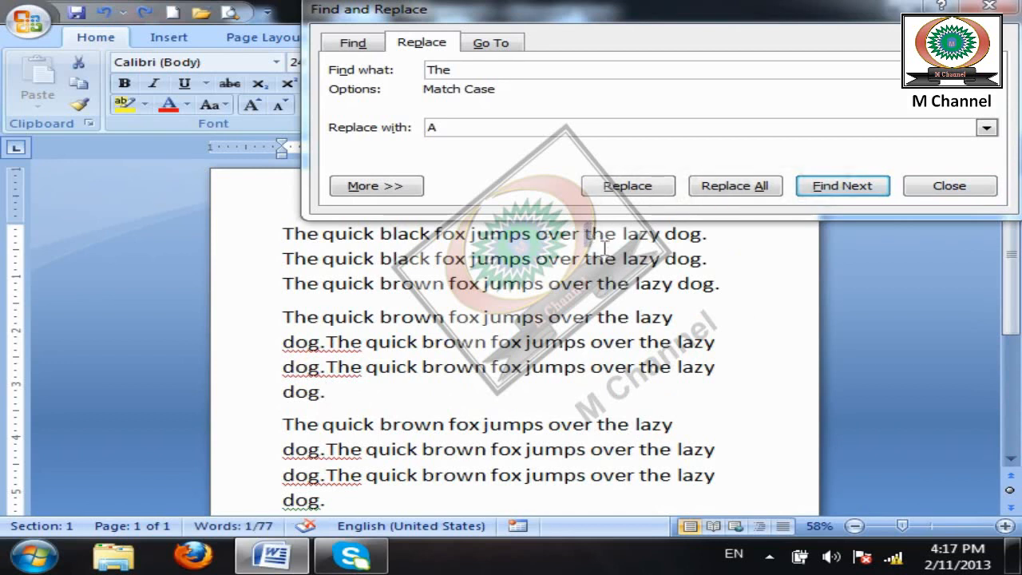
click(662, 290)
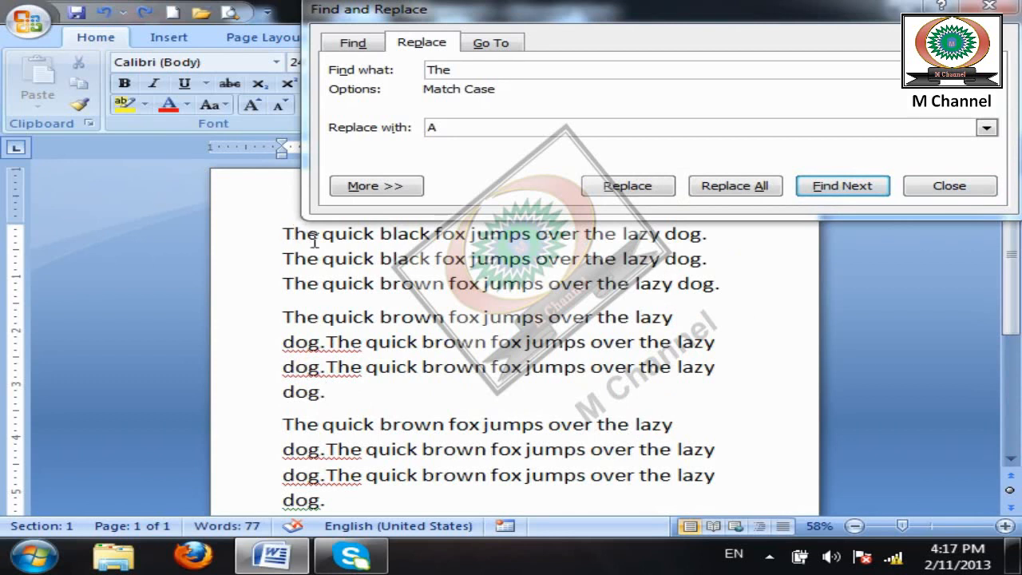
- Replace all occurrences of lowercase "the" with "a", keeping the Match case option enabled
click(392, 188)
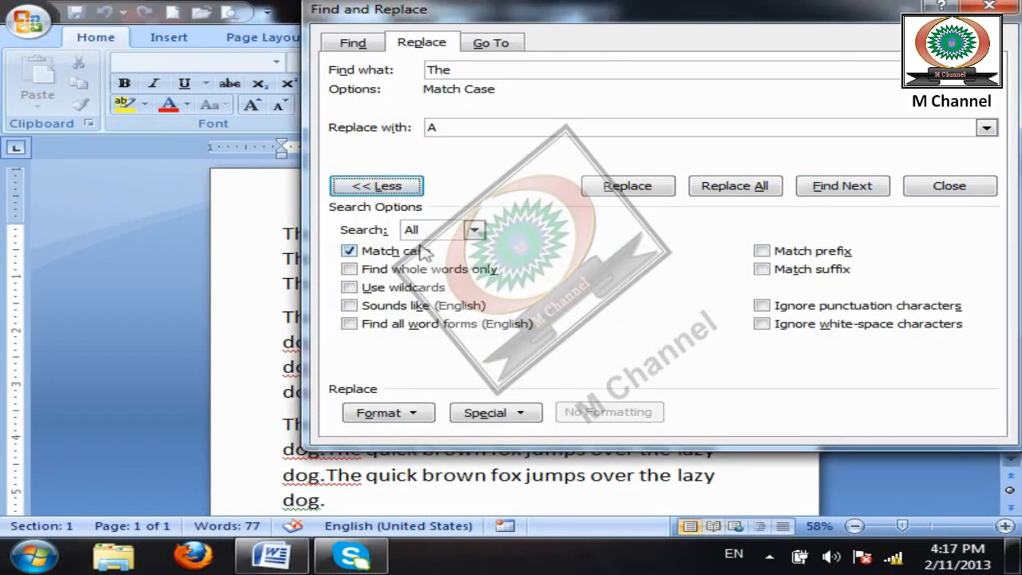
click(403, 190)
drag(483, 74, 400, 70)
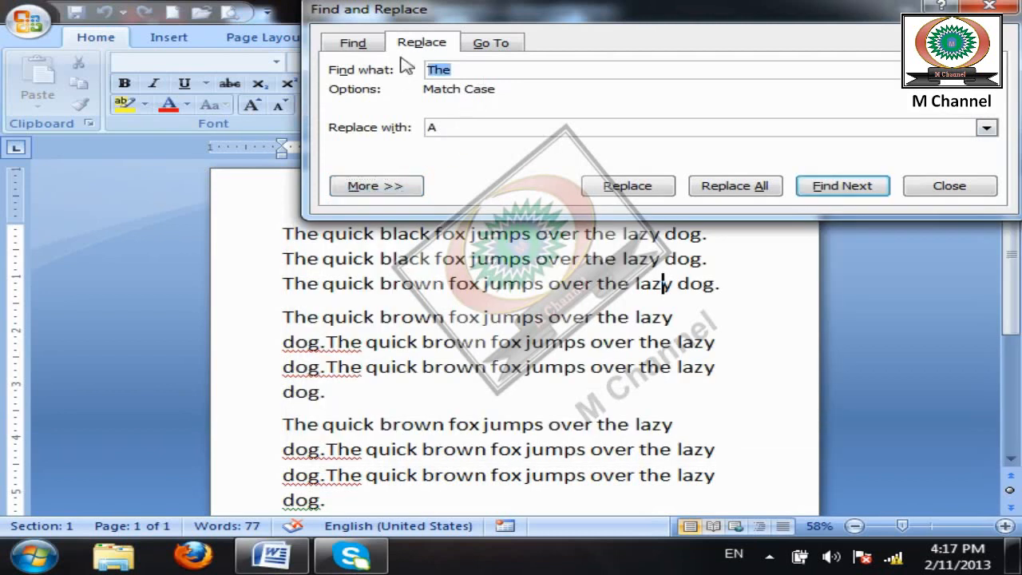
text(t)
double_click(520, 130)
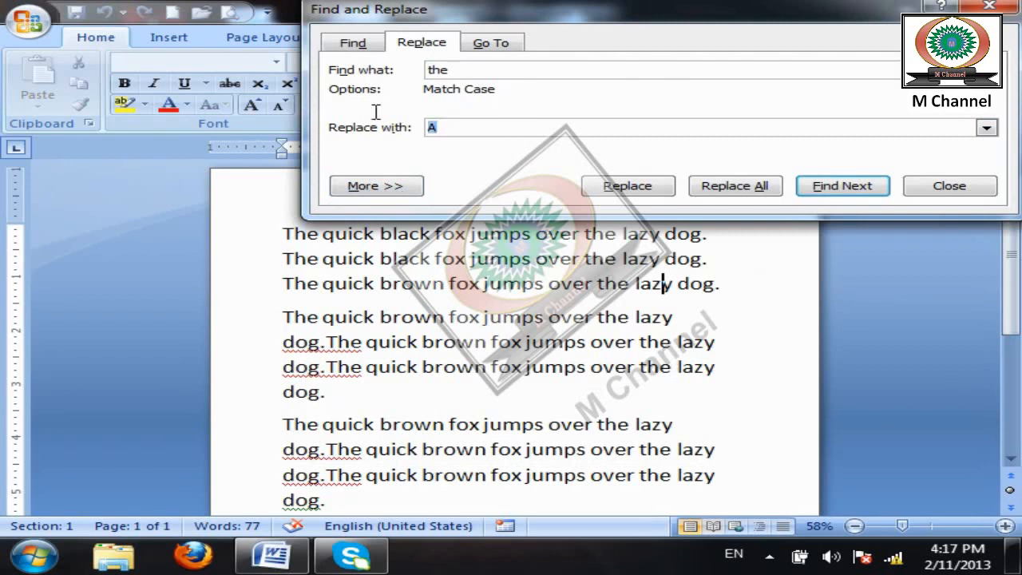
text(a)
click(738, 187)
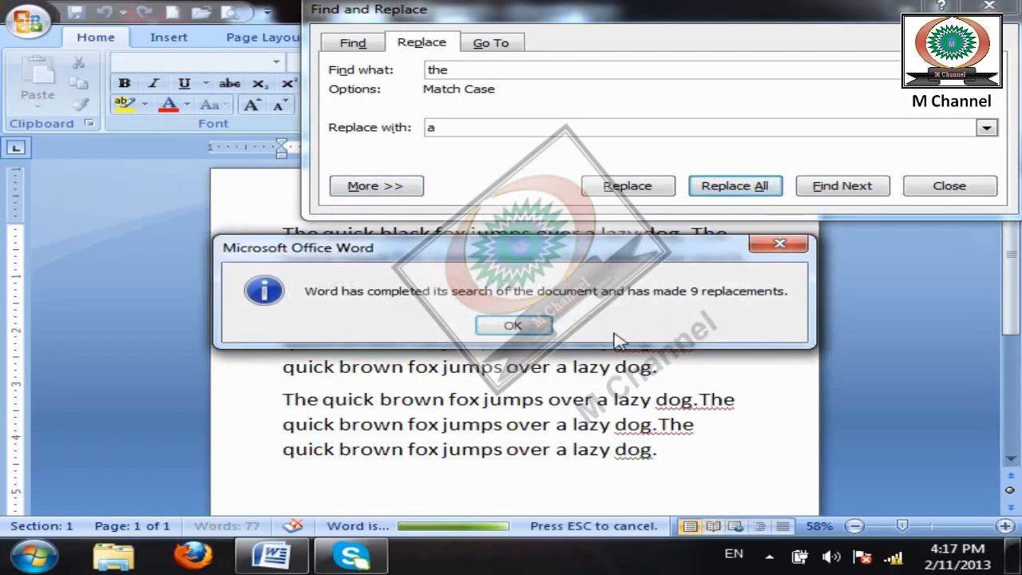
click(546, 326)
click(585, 328)
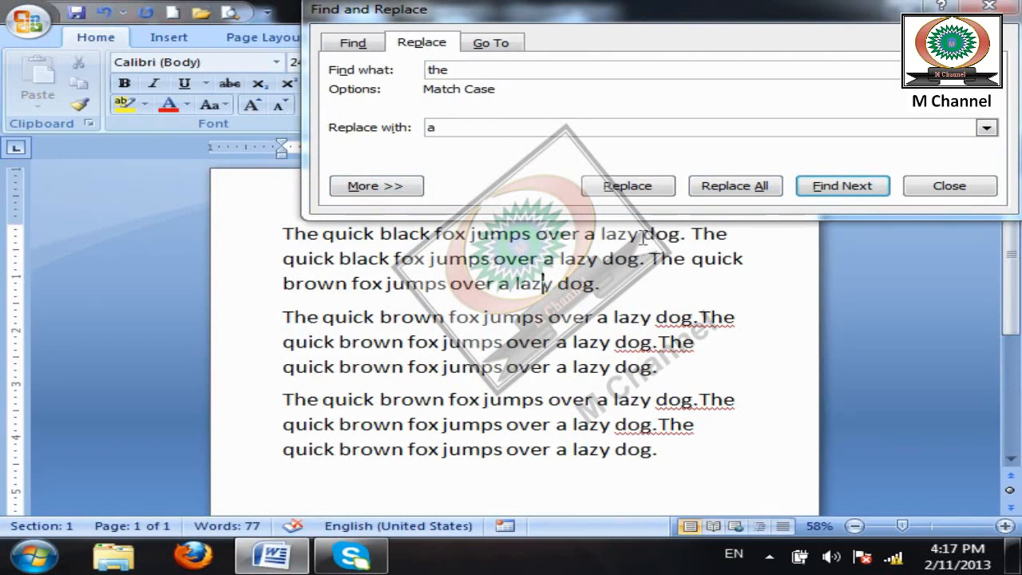
- Turn off Match case and replace all remaining occurrences of "the" with "a"
click(392, 190)
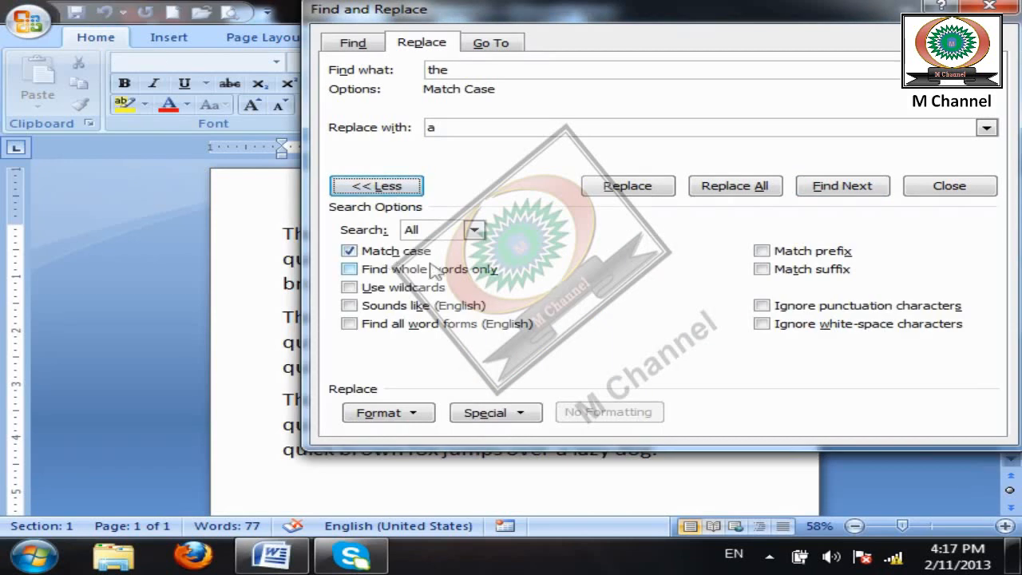
click(421, 254)
click(399, 190)
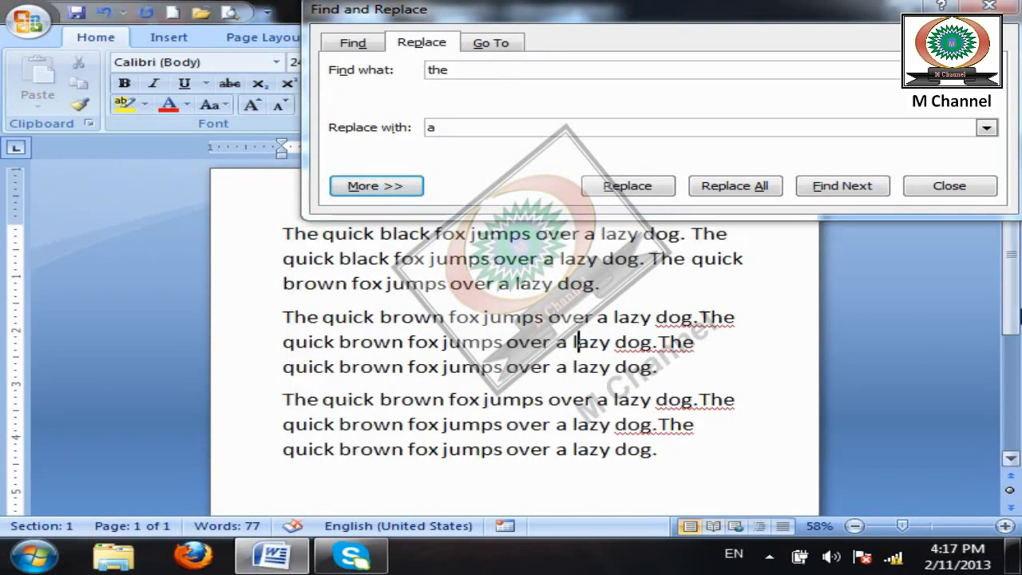
click(736, 188)
click(531, 324)
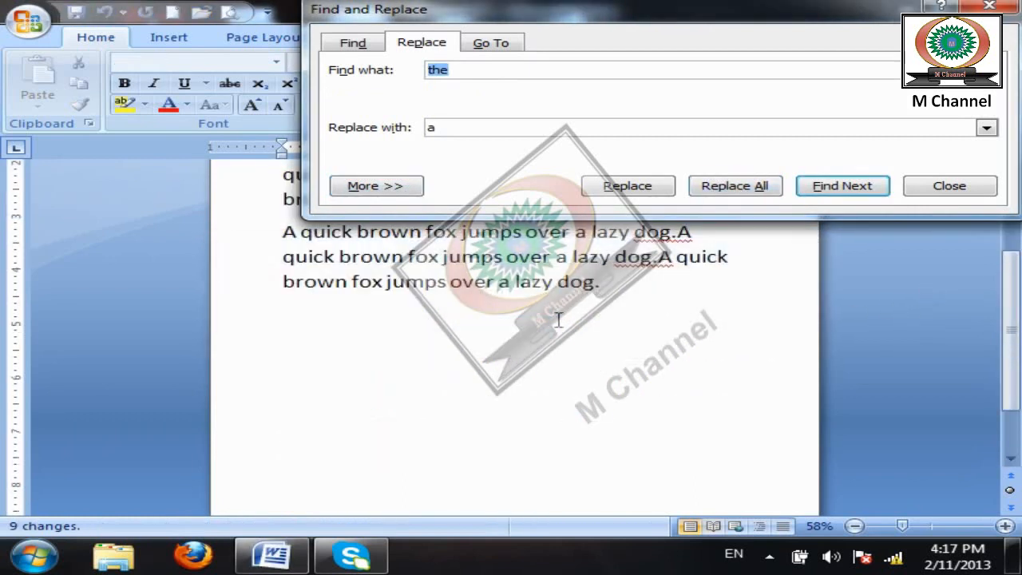
scroll(703, 332, up, 3)
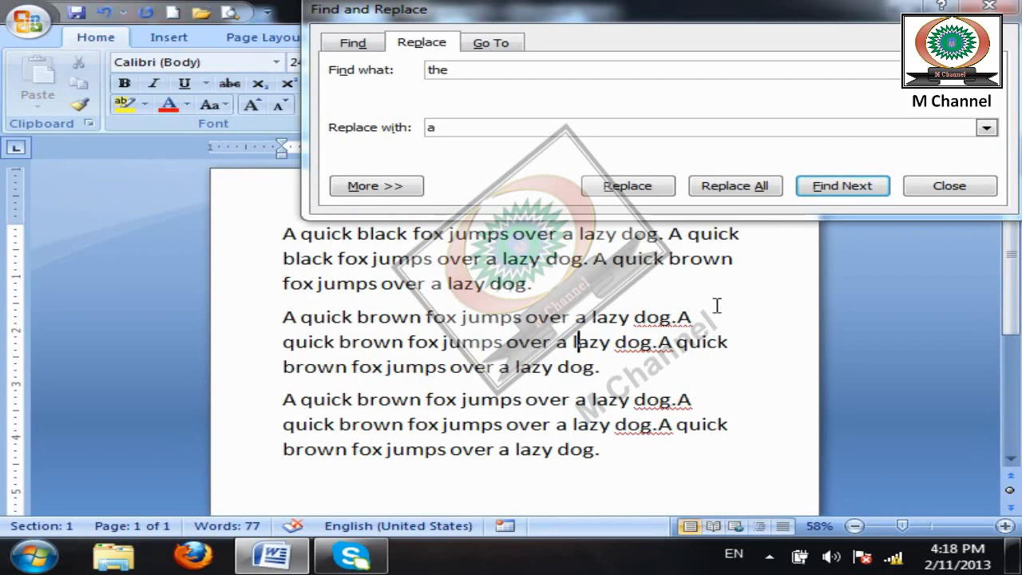
- Close the Find and Replace dialog and create a new blank document
click(399, 188)
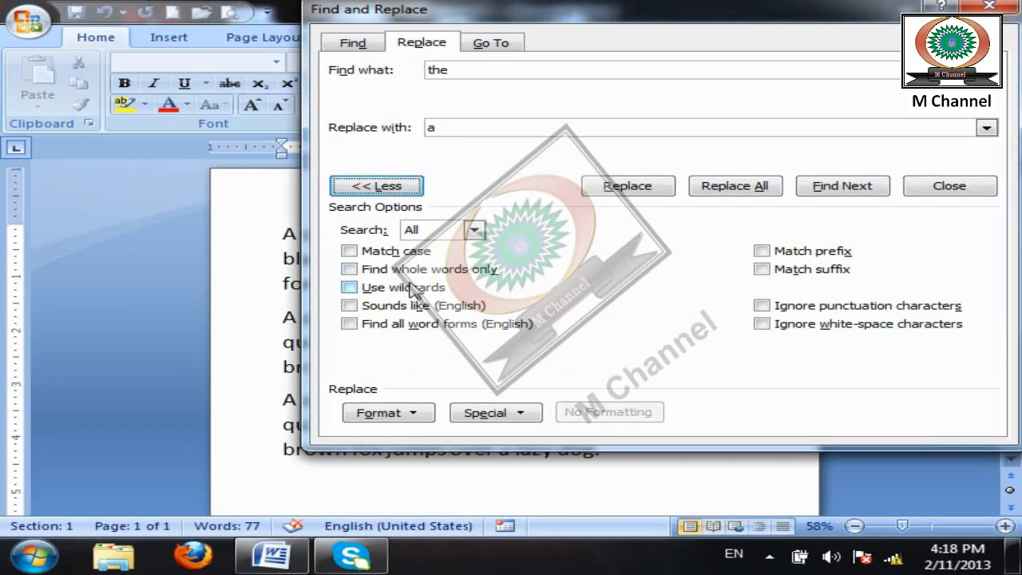
click(981, 191)
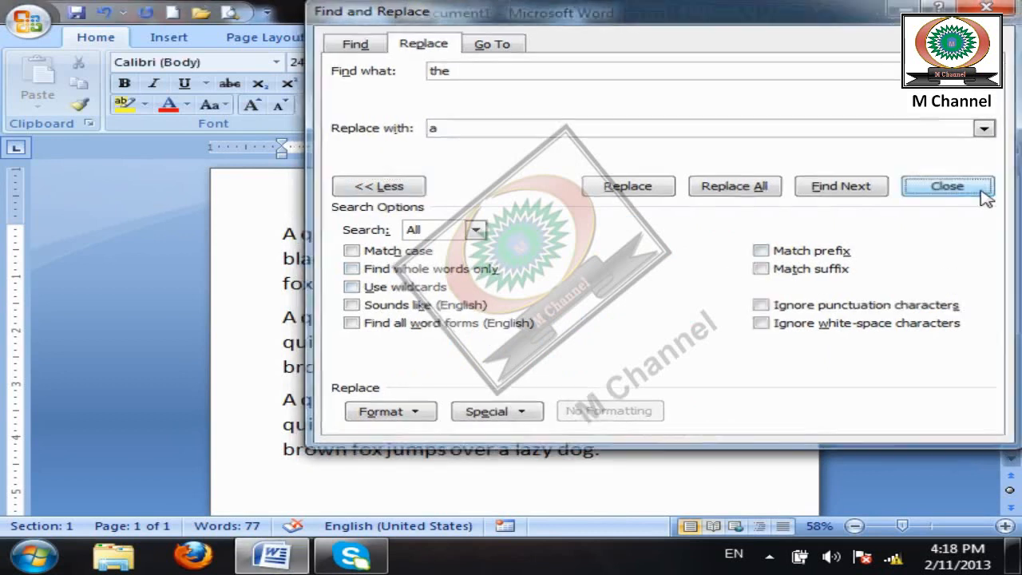
click(171, 12)
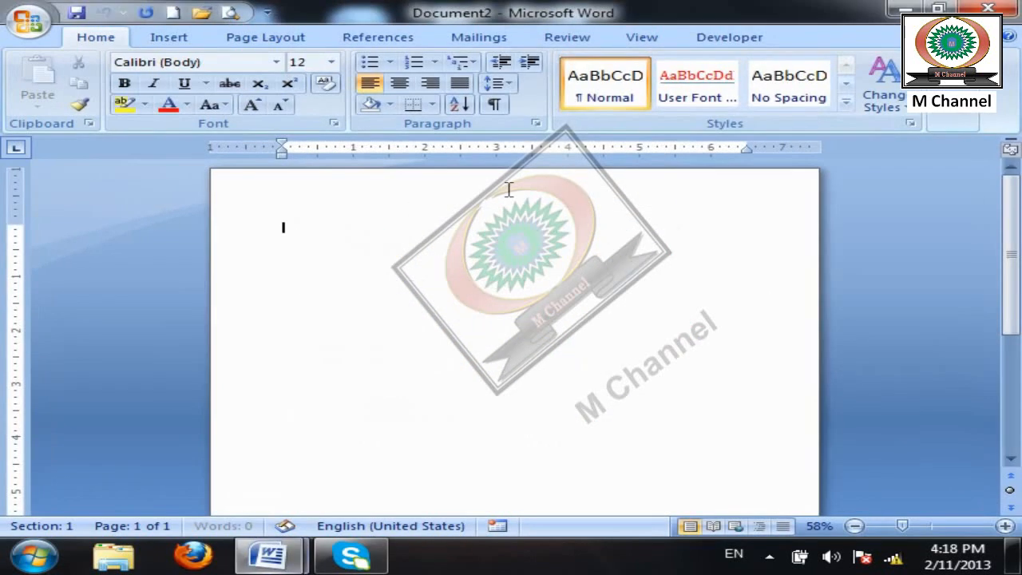
- Increase the font size to 29 for the text in the blank document
key(ctrl+bracketright)
key(ctrl+bracketright)
key(ctrl+bracketright)
key(ctrl+bracketright)
key(ctrl+bracketright)
key(ctrl+bracketright)
key(ctrl+bracketright)
key(ctrl+bracketright)
key(ctrl+bracketright)
key(ctrl+bracketright)
key(ctrl+bracketright)
key(ctrl+bracketright)
key(ctrl+bracketright)
- Enter five sample first names on separate lines, repeating the first name on the fifth line
text(Ali)
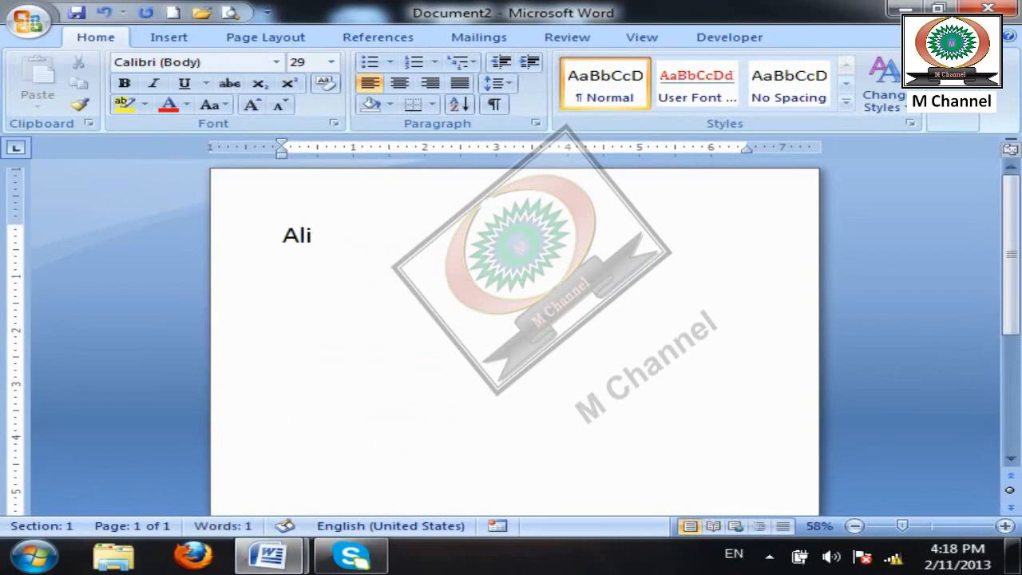
key(BackSpace)
key(BackSpace)
key(BackSpace)
text(Ali)
key(Return)
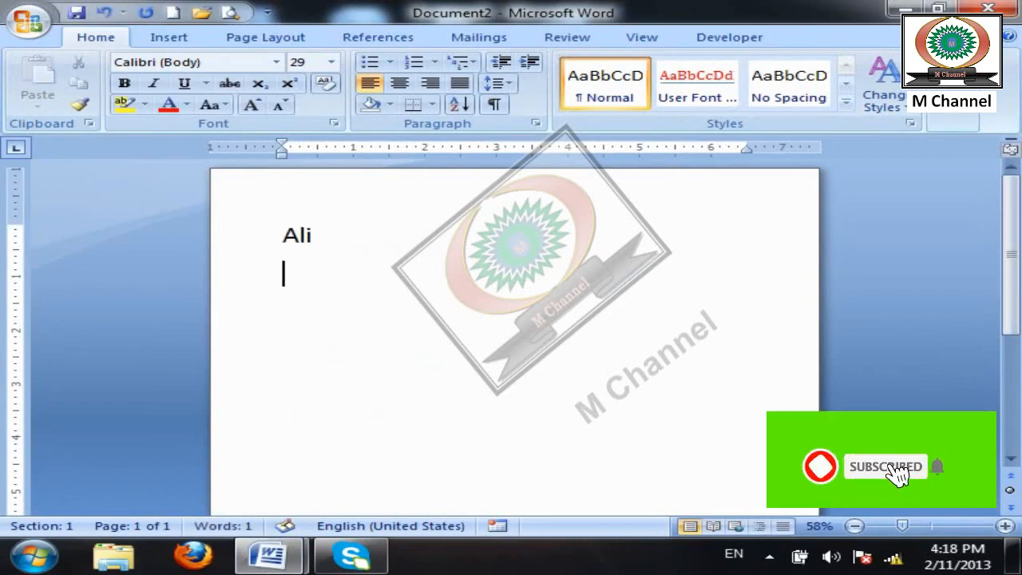
text(Wali)
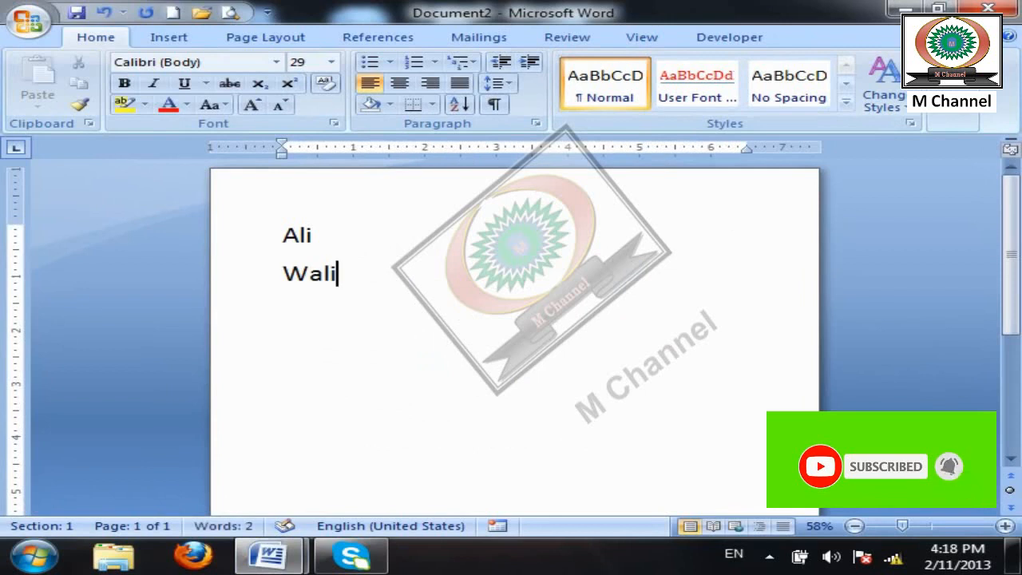
key(Return)
text(K)
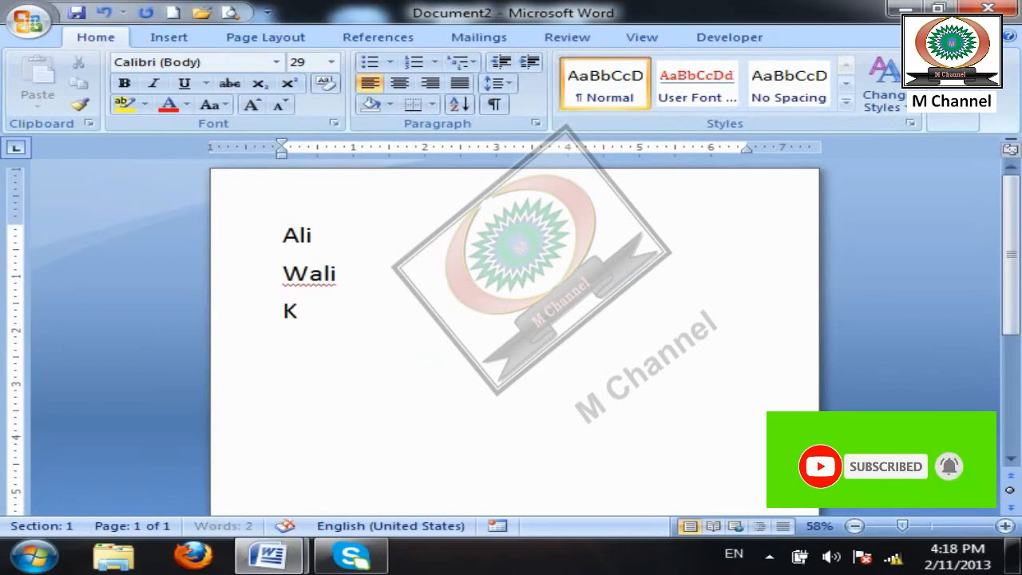
text(halid)
key(Return)
text(G)
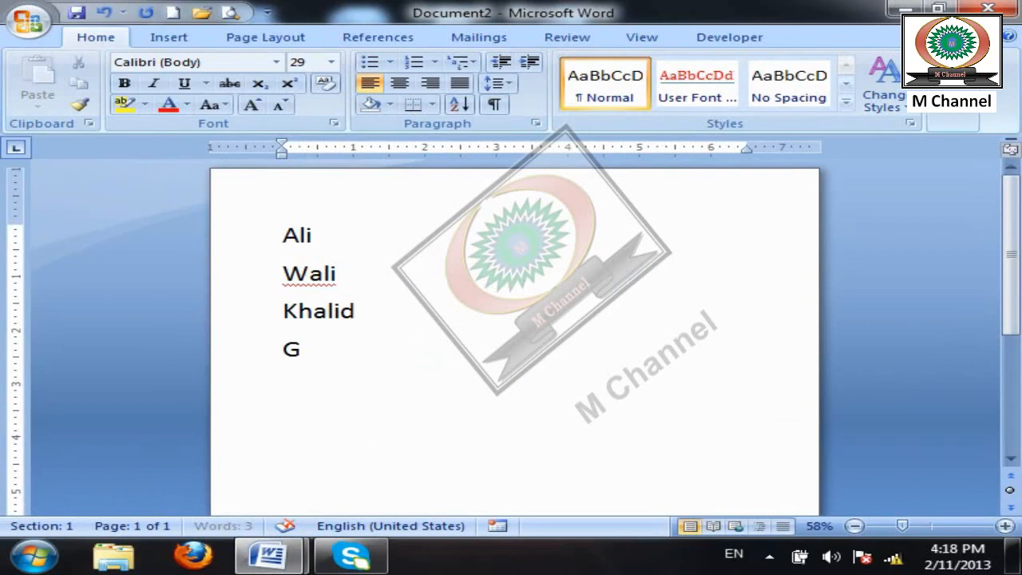
text(ulWali)
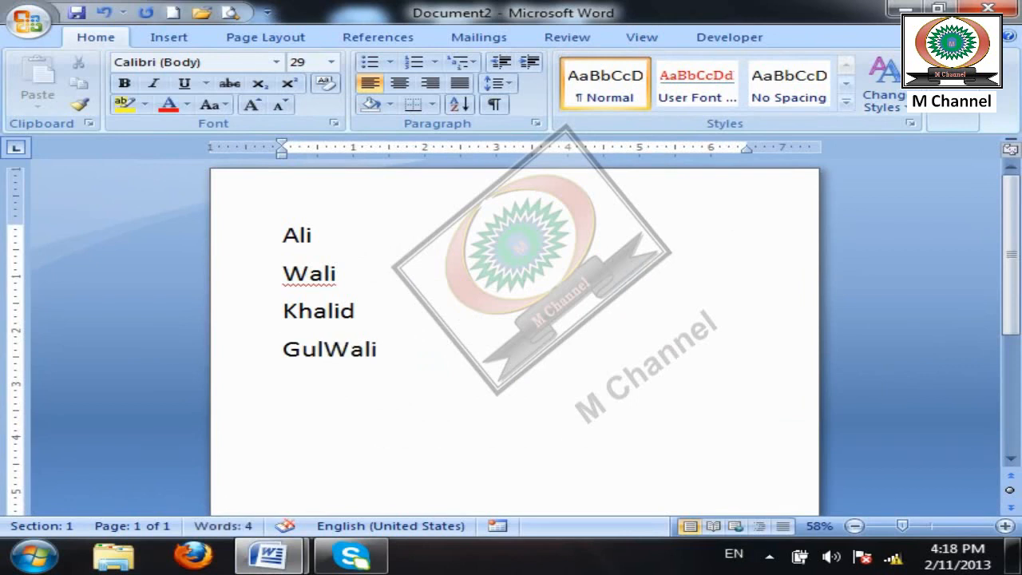
key(Return)
text(Ali)
key(Return)
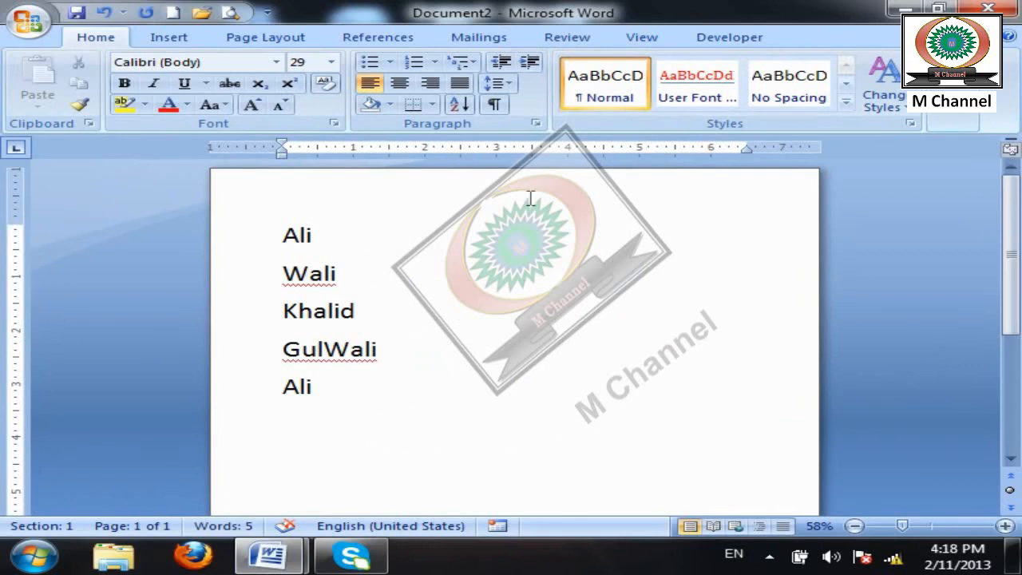
- Set up a replacement of the first name in the list with a sample surname
click(961, 113)
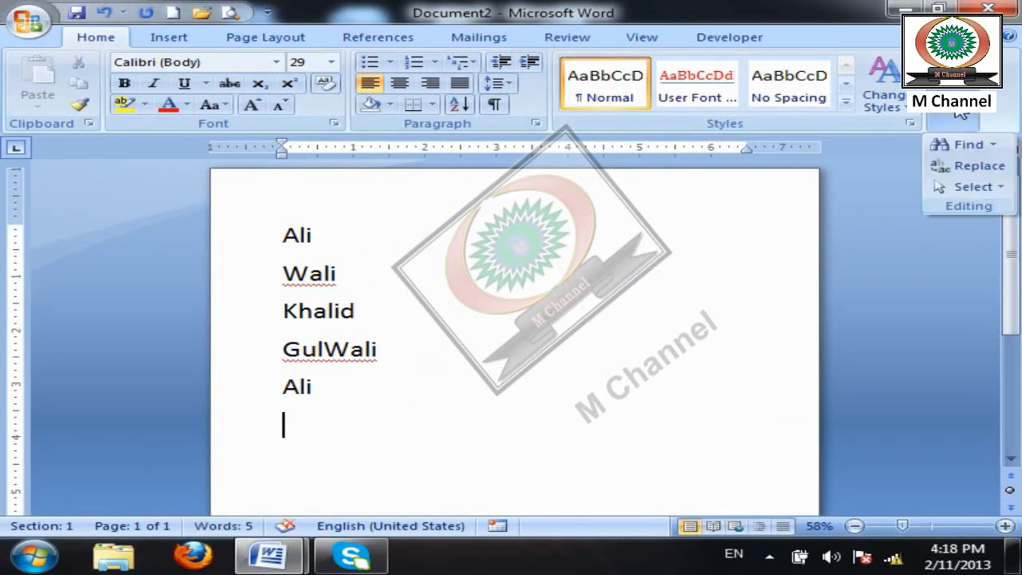
click(958, 164)
text(Ali)
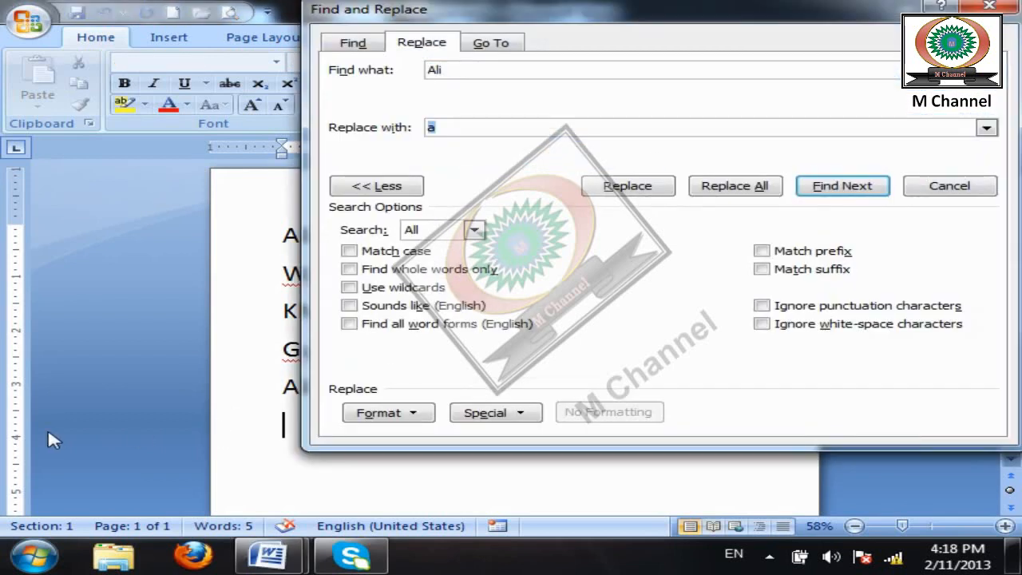
key(BackSpace)
key(BackSpace)
key(BackSpace)
text(han)
- Replace all occurrences of the first name with the surname without whole-word matching, and undo the replacement
click(376, 187)
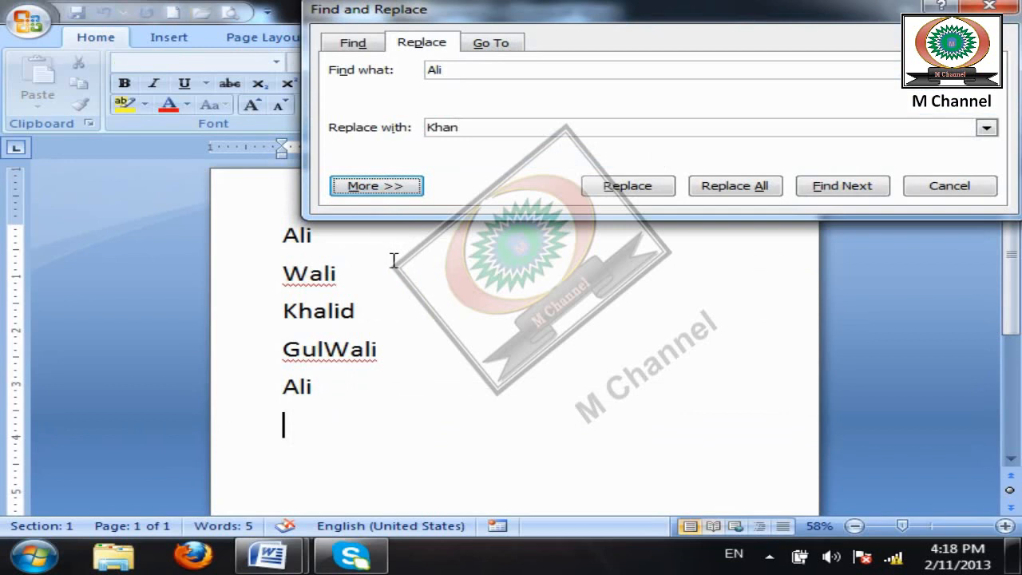
click(760, 191)
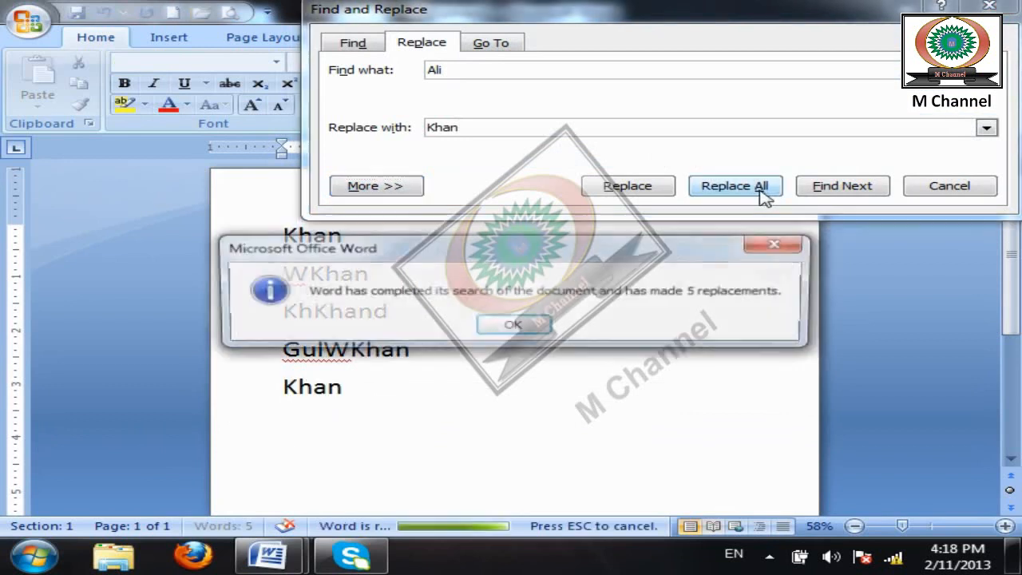
click(539, 326)
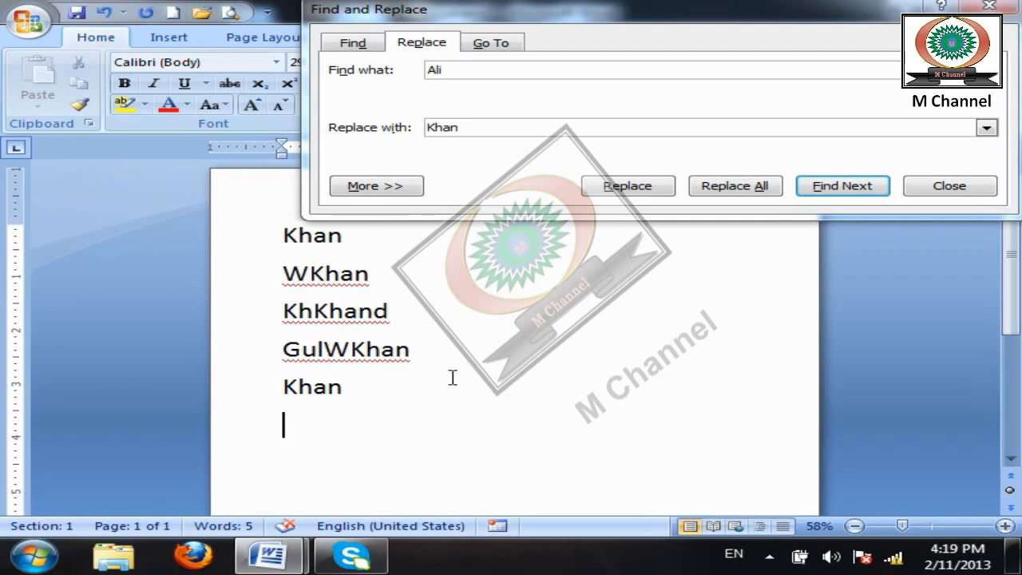
key(ctrl+z)
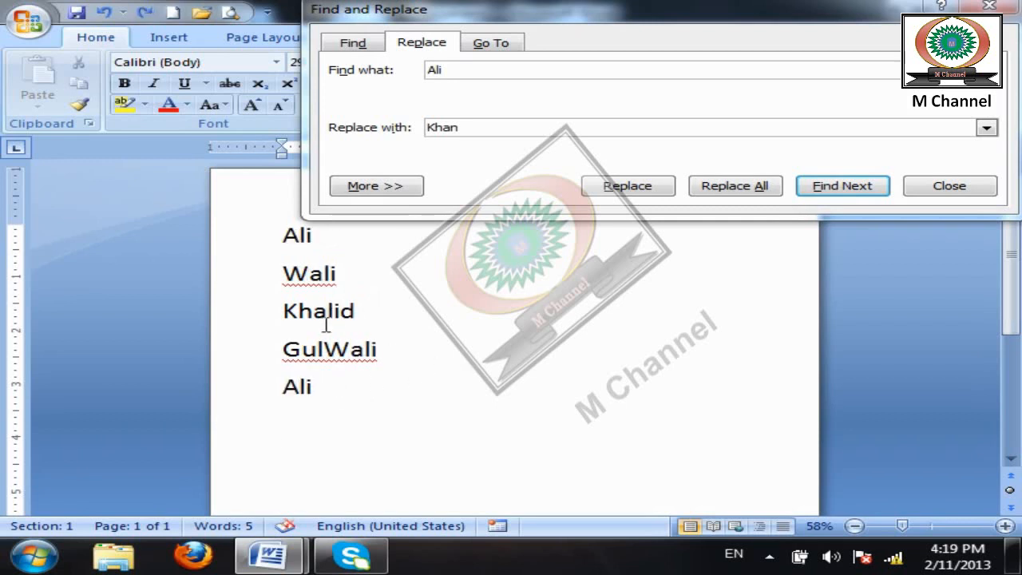
- Highlight the name on the second line in yellow and undo the highlight
drag(314, 313, 380, 350)
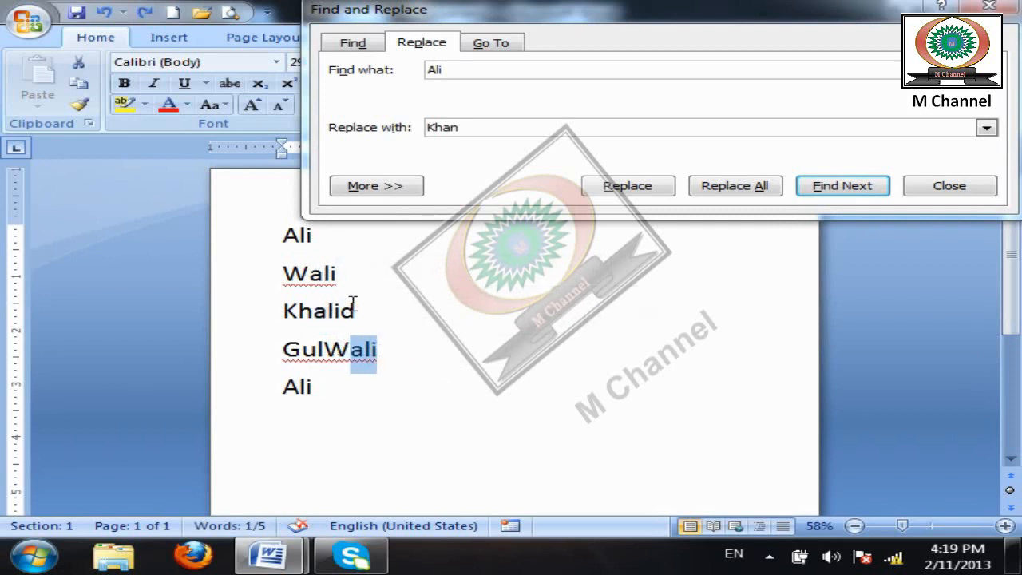
double_click(349, 272)
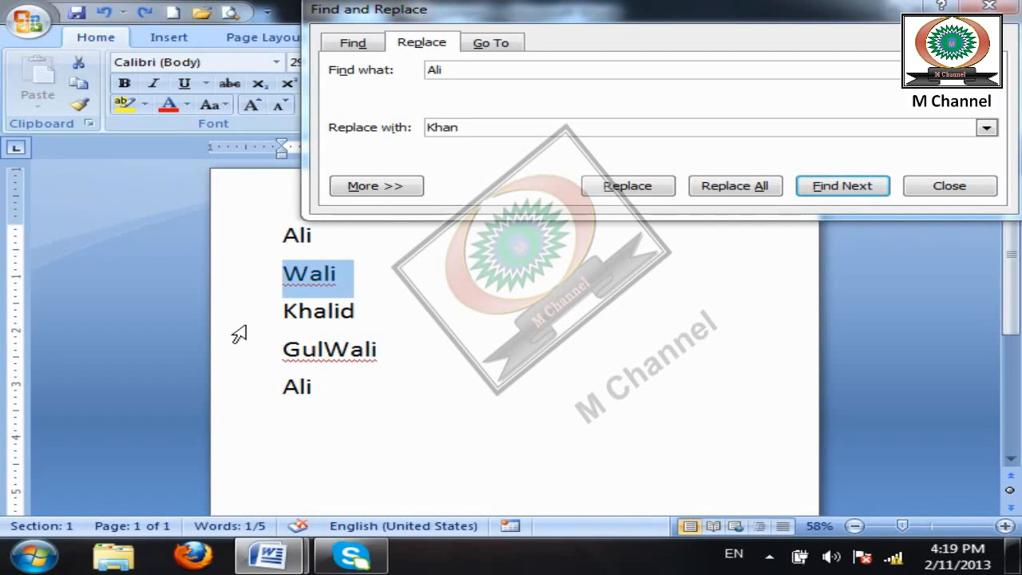
mouse_move(323, 275)
click(363, 239)
click(454, 305)
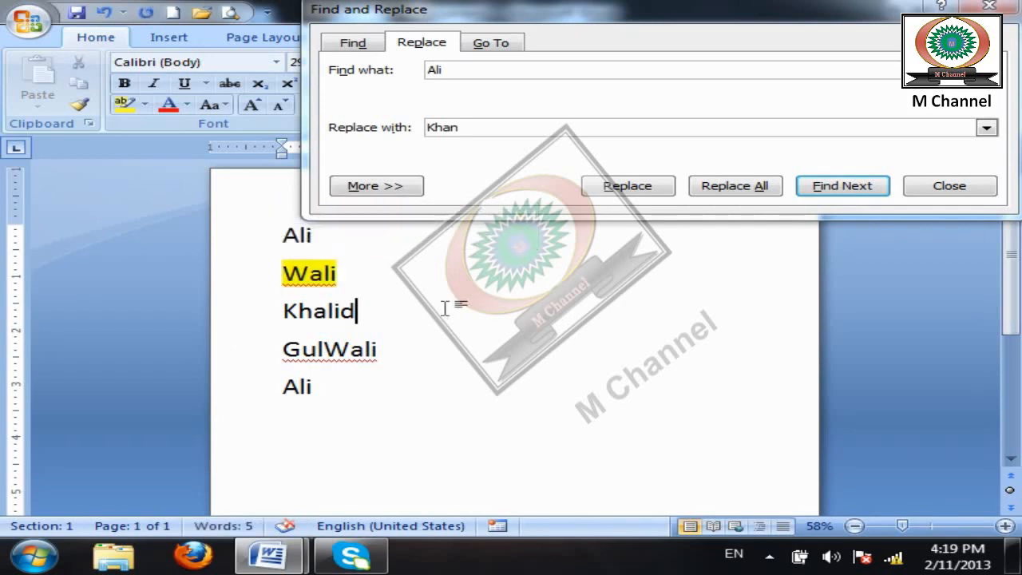
key(ctrl+z)
click(415, 255)
- Select the first line and the last line in turn to compare the two standalone occurrences of the name
click(255, 229)
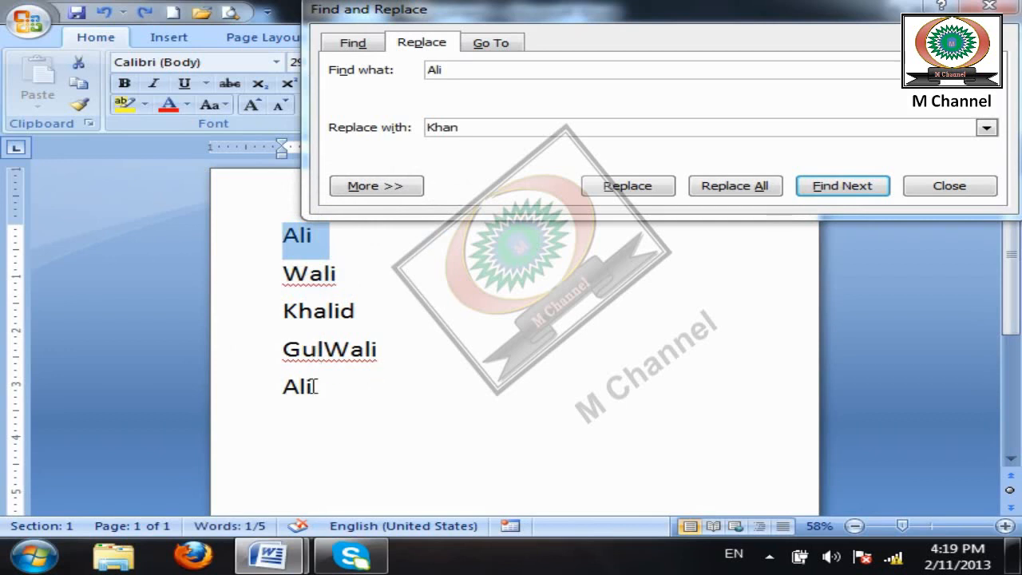
click(221, 376)
mouse_move(304, 372)
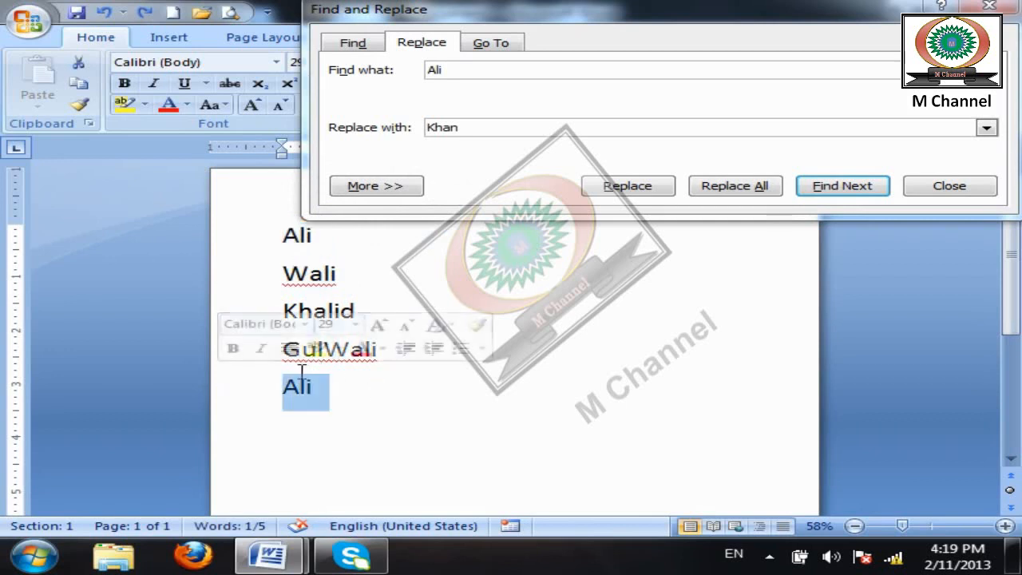
- Restrict the name replacement to whole words only and collapse the extra search options
click(380, 188)
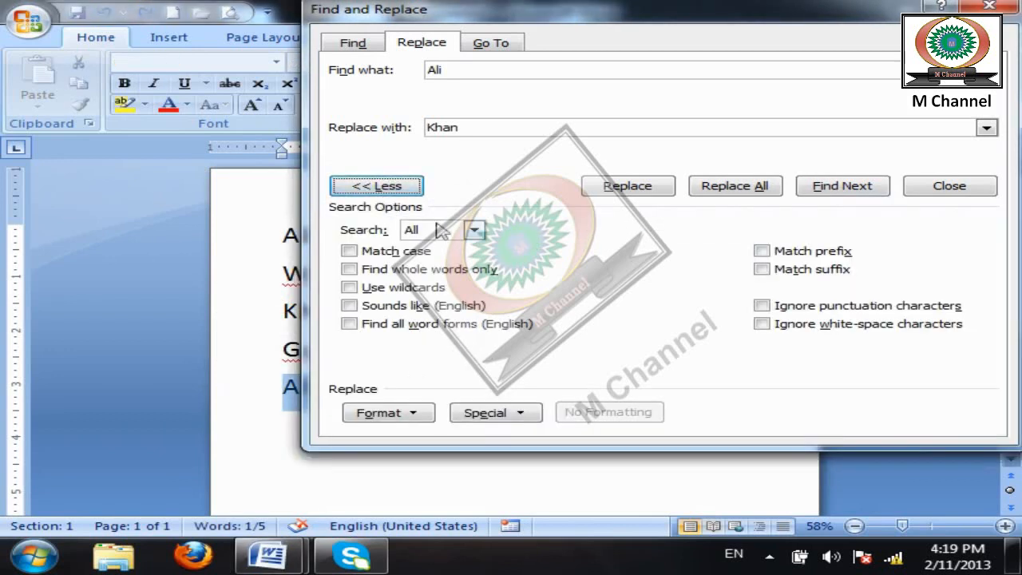
click(388, 271)
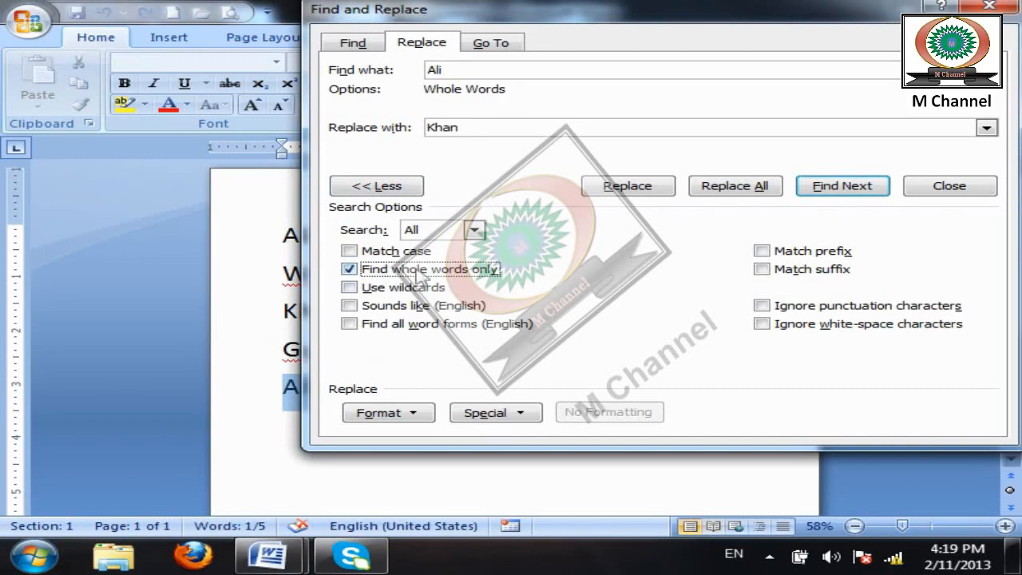
click(391, 187)
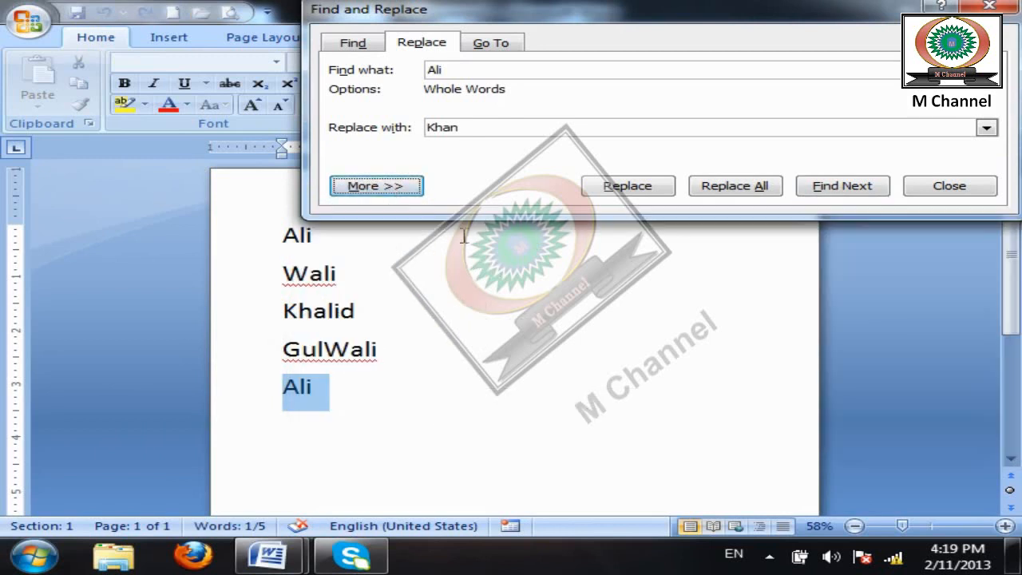
click(543, 349)
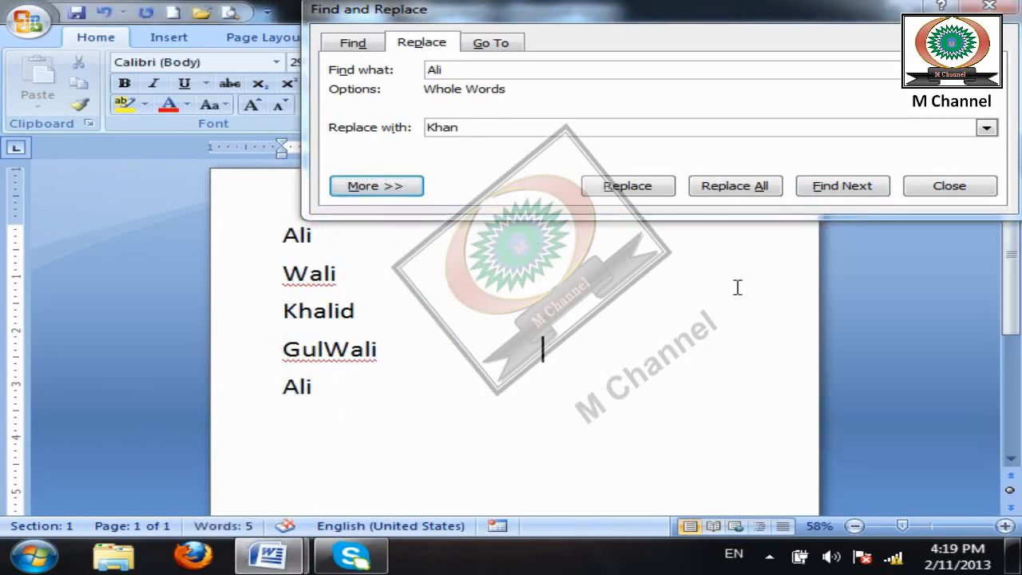
- Replace all whole-word occurrences of the name with the sample surname, and undo the replacement
click(735, 188)
click(513, 327)
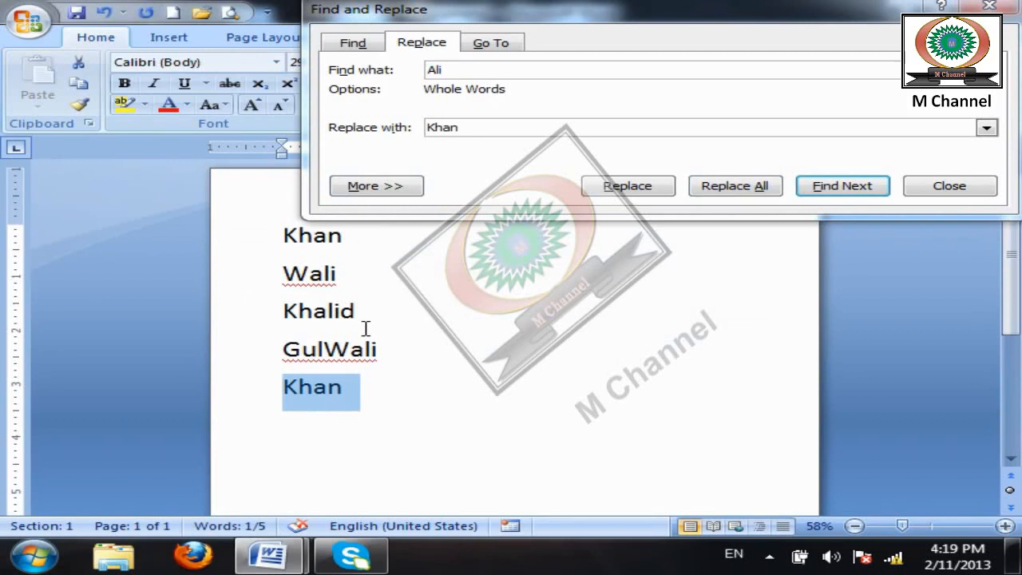
click(468, 372)
key(ctrl+z)
click(705, 431)
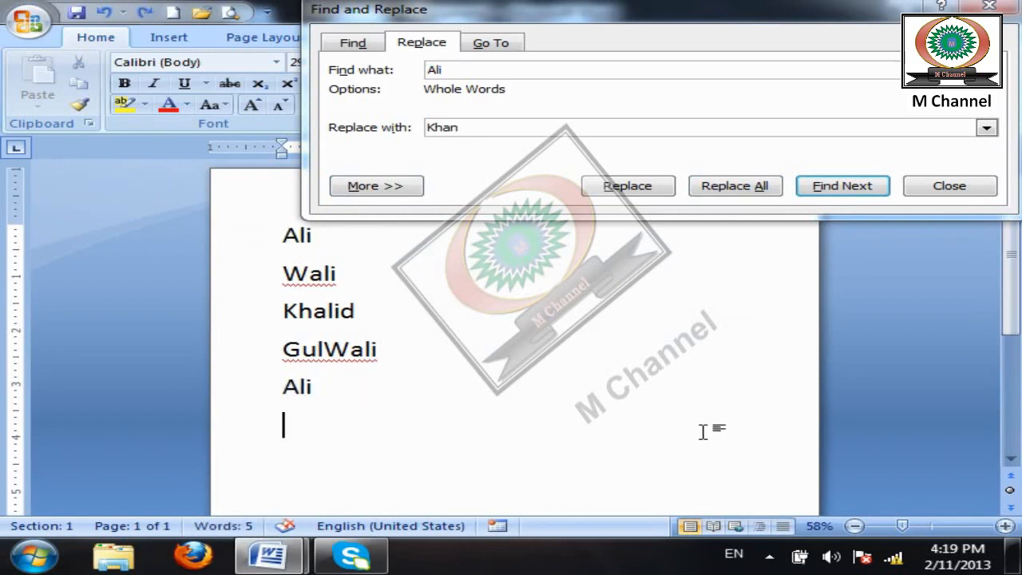
- Replace all whole-word occurrences of the name with the sample surname again and close the Find and Replace dialog
click(739, 187)
click(515, 324)
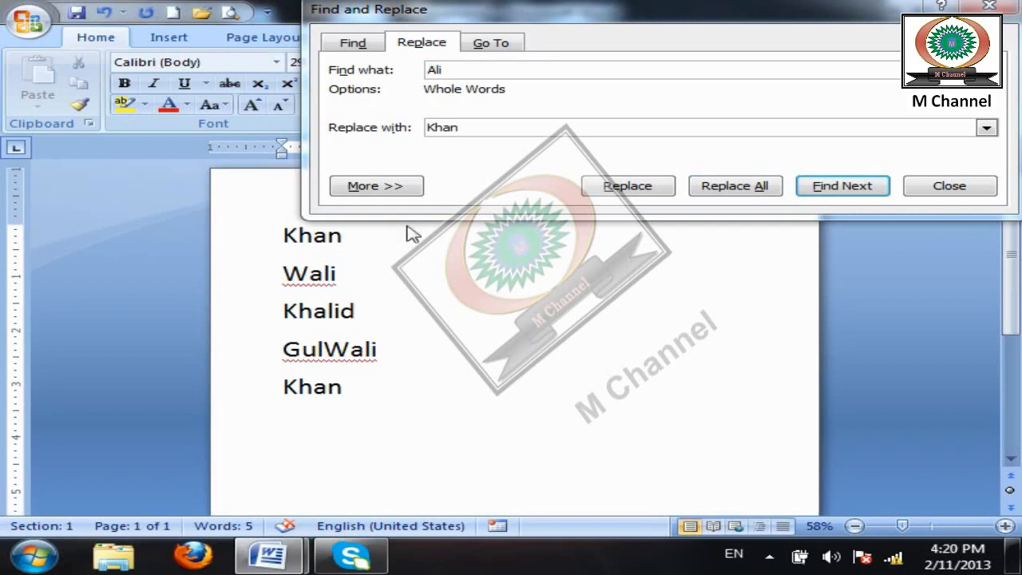
click(391, 190)
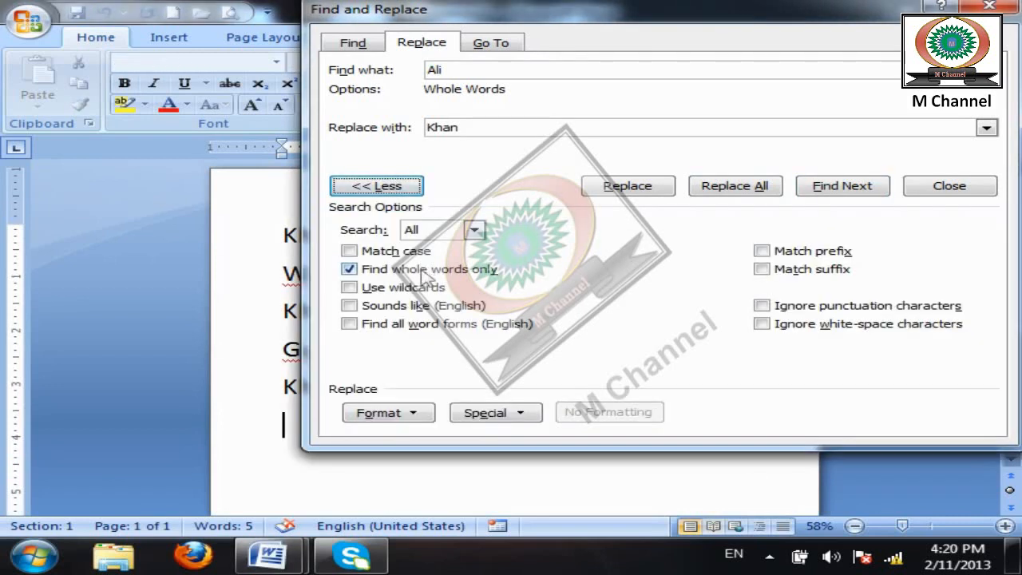
click(978, 192)
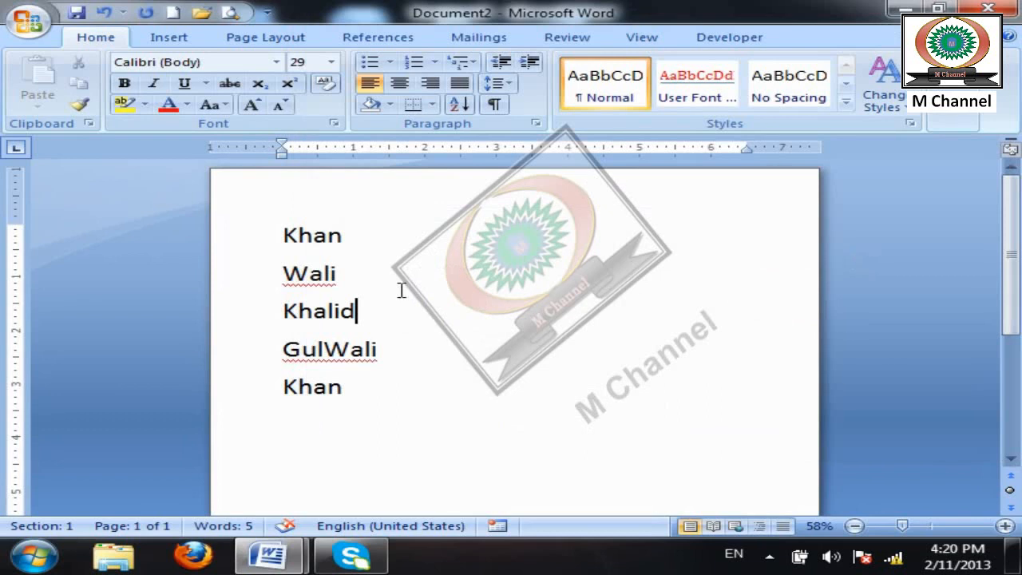
- Delete and retype the first letter of the second-line name, and select the matching letters inside the third-line name
drag(308, 277, 285, 270)
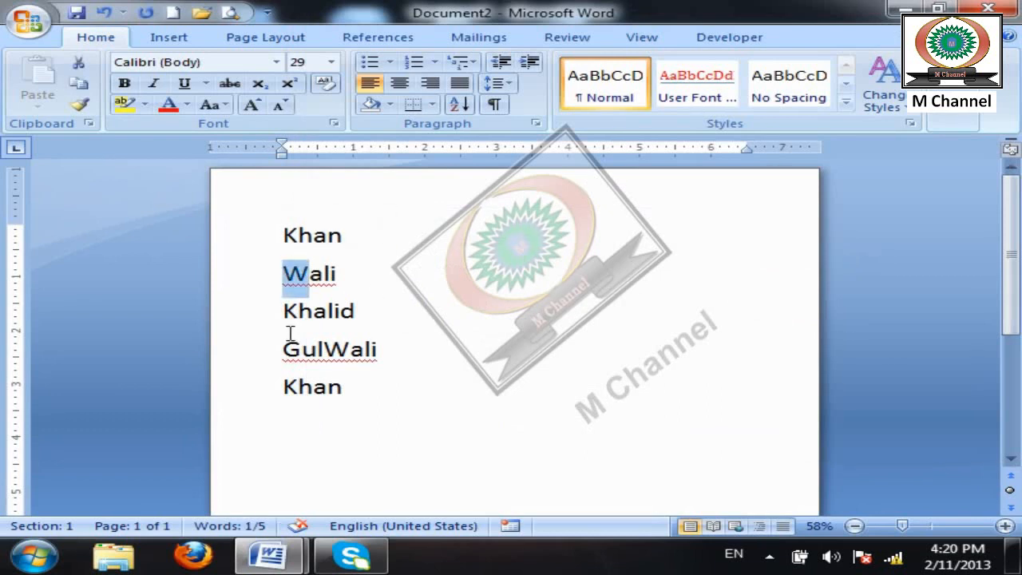
key(Delete)
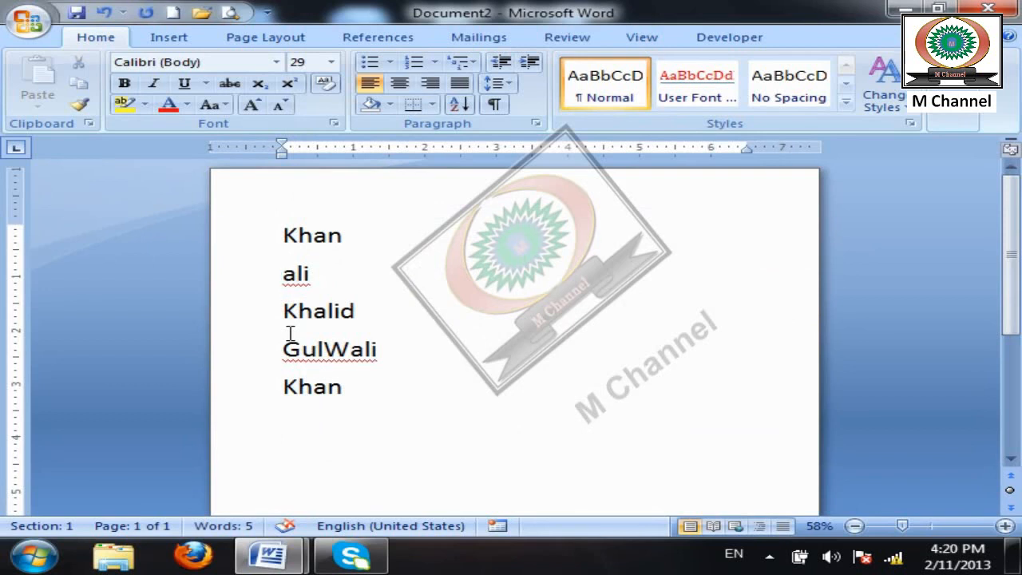
text(W)
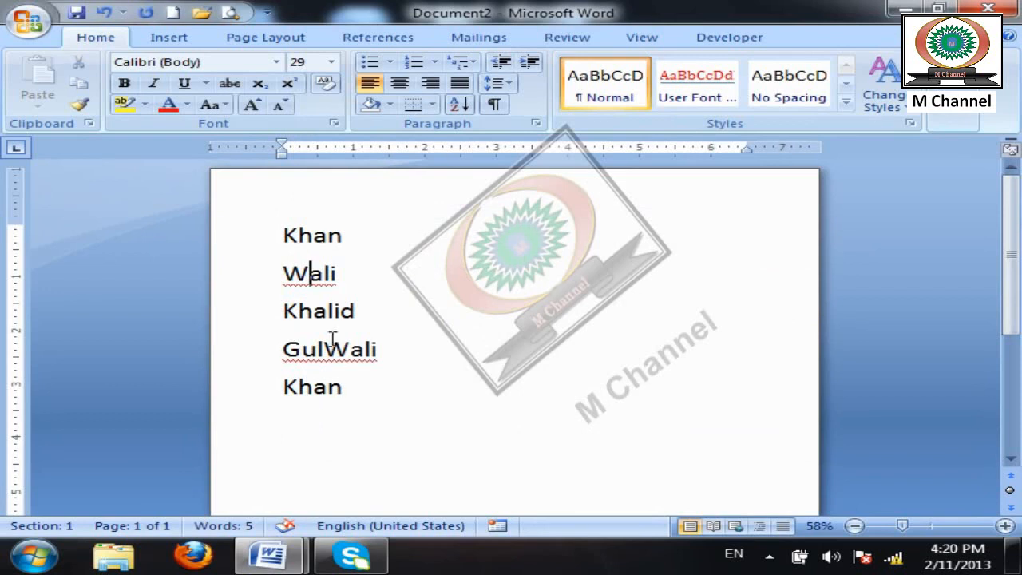
drag(313, 313, 342, 314)
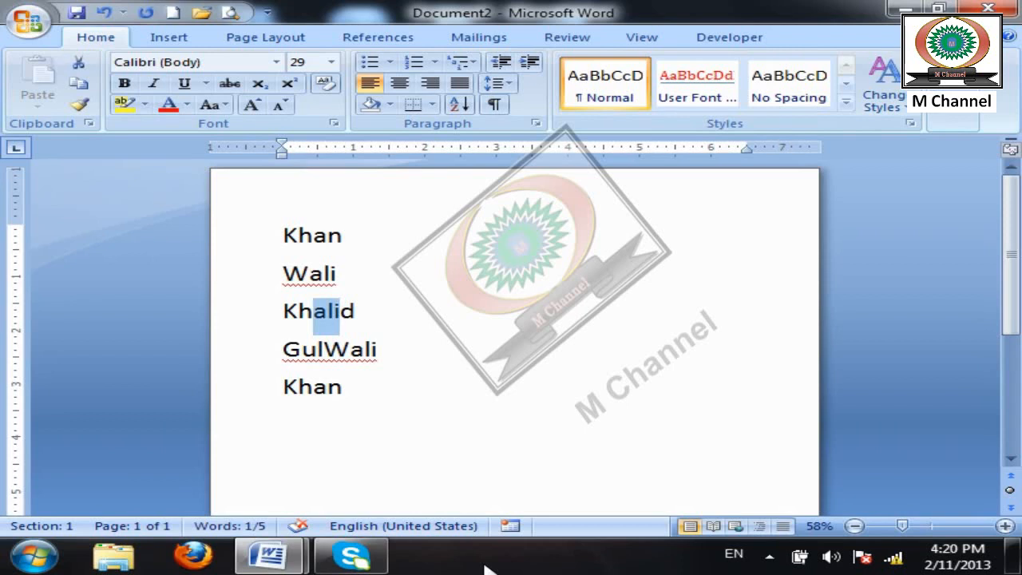
click(664, 349)
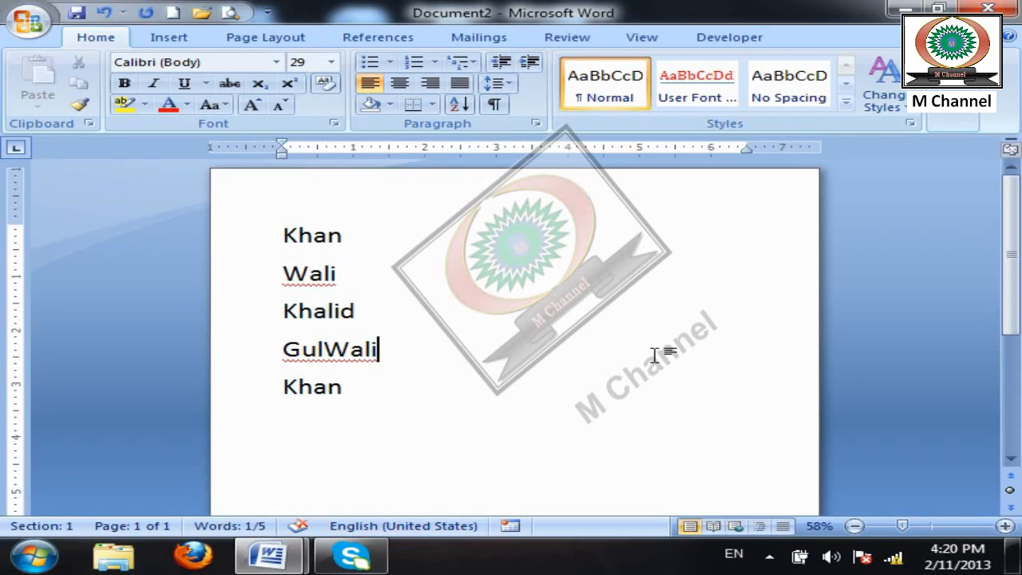
- Create a new blank document
click(953, 118)
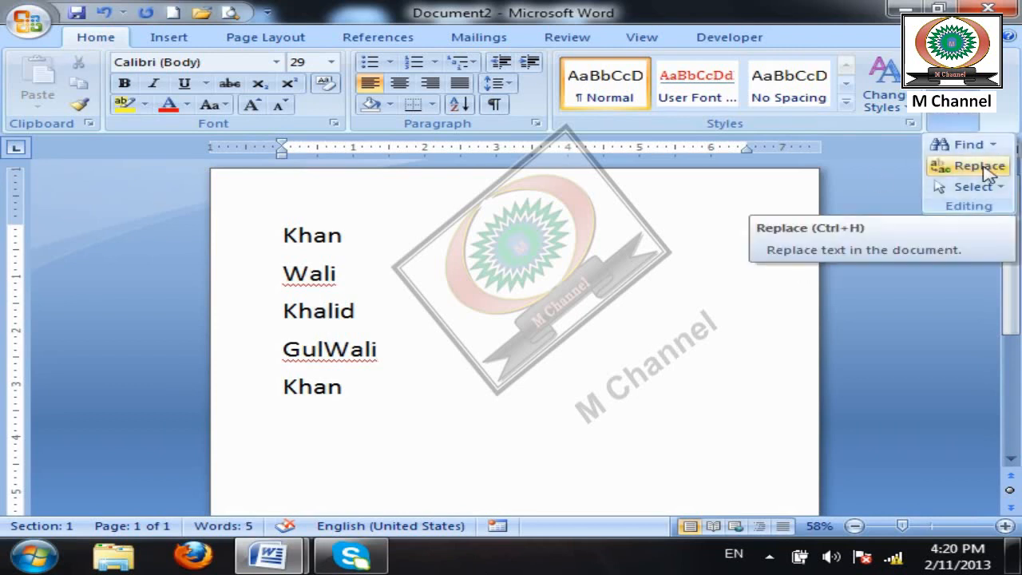
click(604, 333)
click(173, 12)
- Turn off whole-word matching in the Find options of the blank document and close the dialog
click(950, 116)
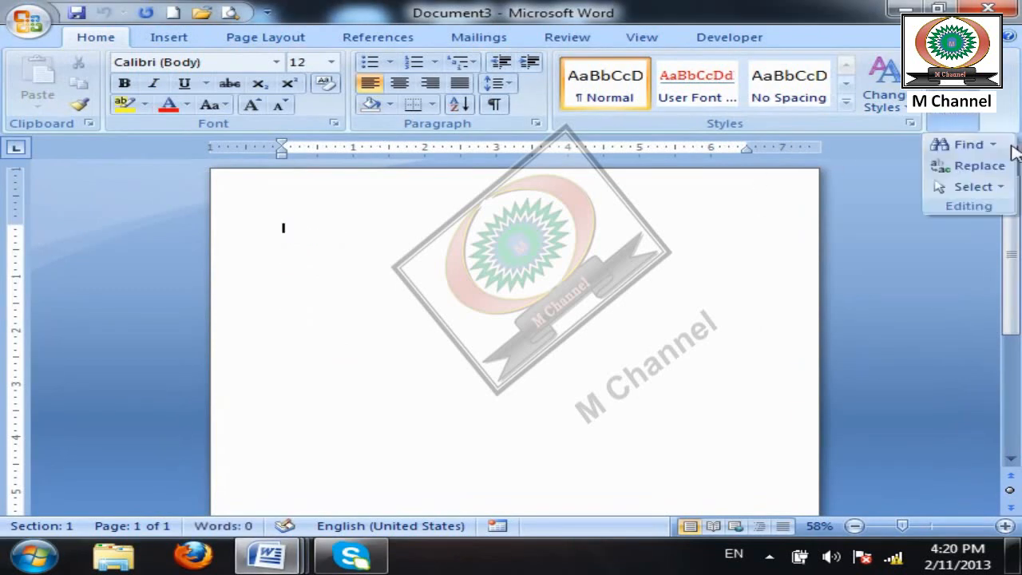
click(969, 146)
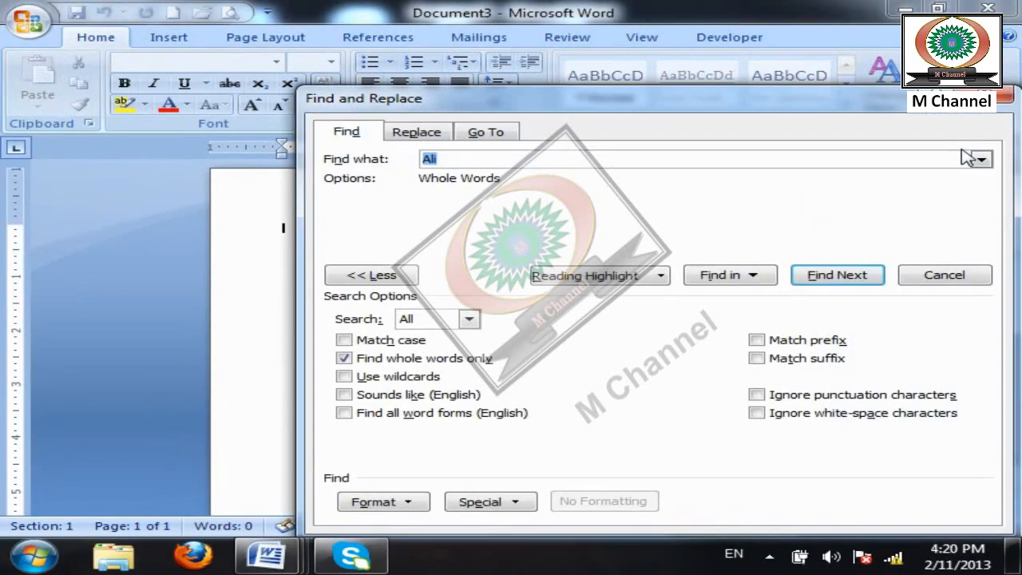
click(400, 358)
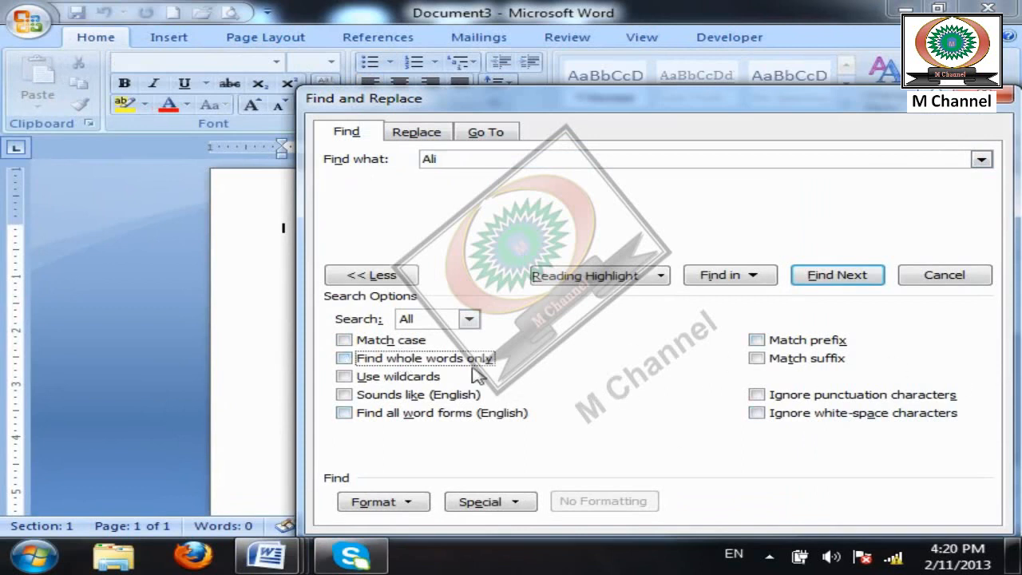
click(369, 274)
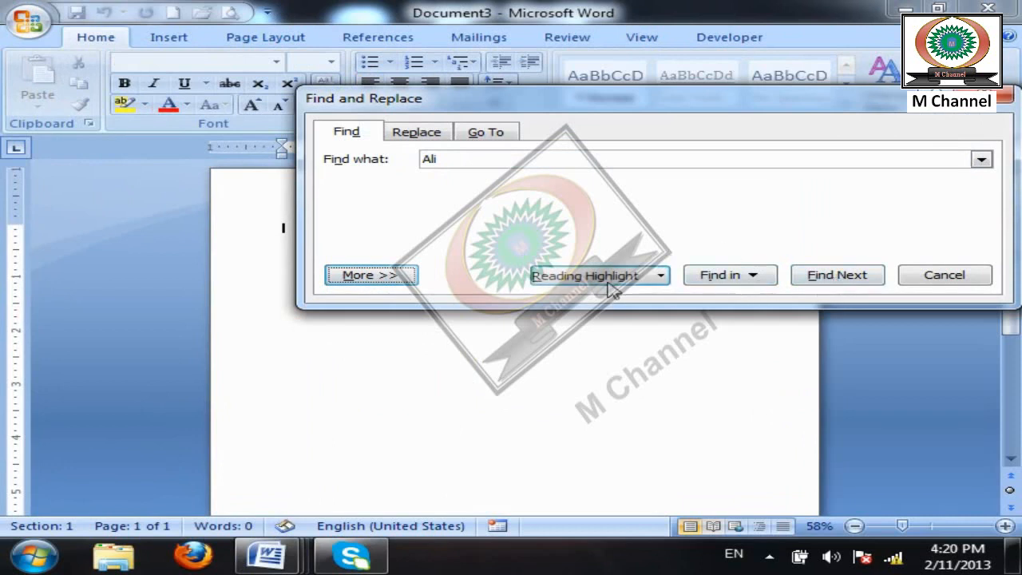
click(965, 274)
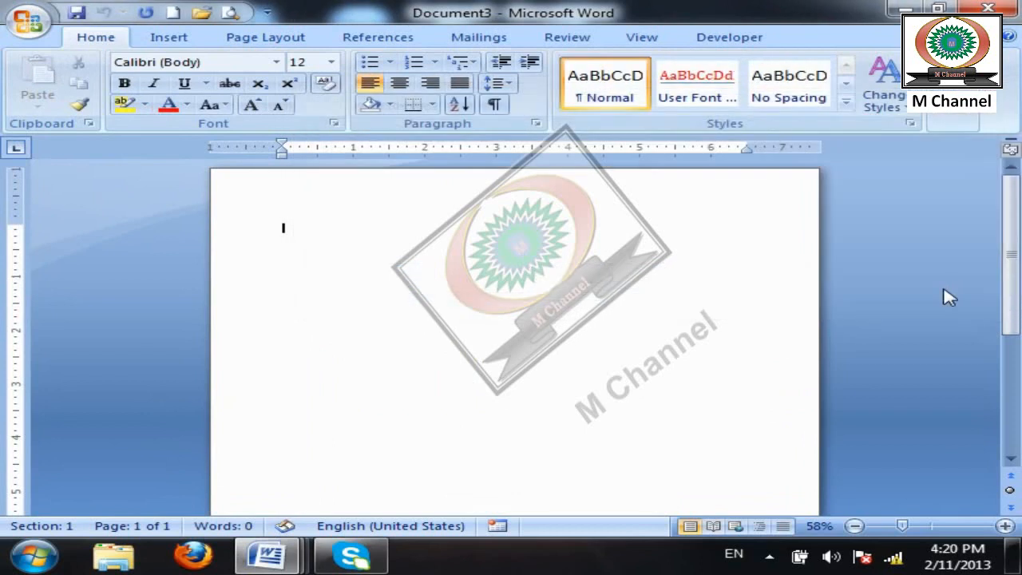
- Generate three paragraphs of sample text with =rand.old(), replacing the mistyped formula
text(=rand.old(3,5)
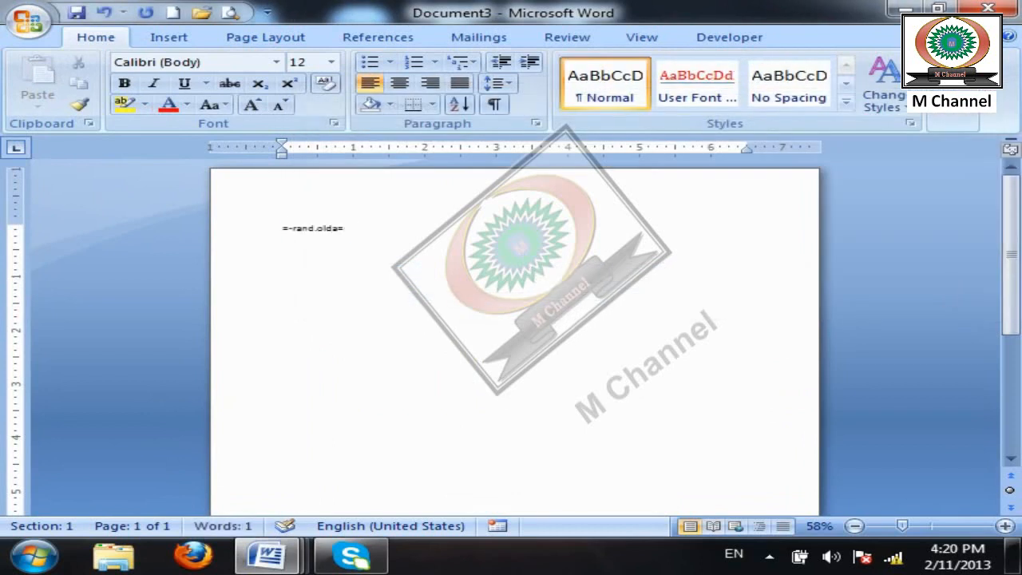
key(ctrl+a)
text(=rand.old())
key(Return)
- Enlarge all the sample text to 23 pt and justify the paragraphs
key(ctrl+a)
key(ctrl+shift+period)
key(ctrl+shift+period)
key(ctrl+shift+period)
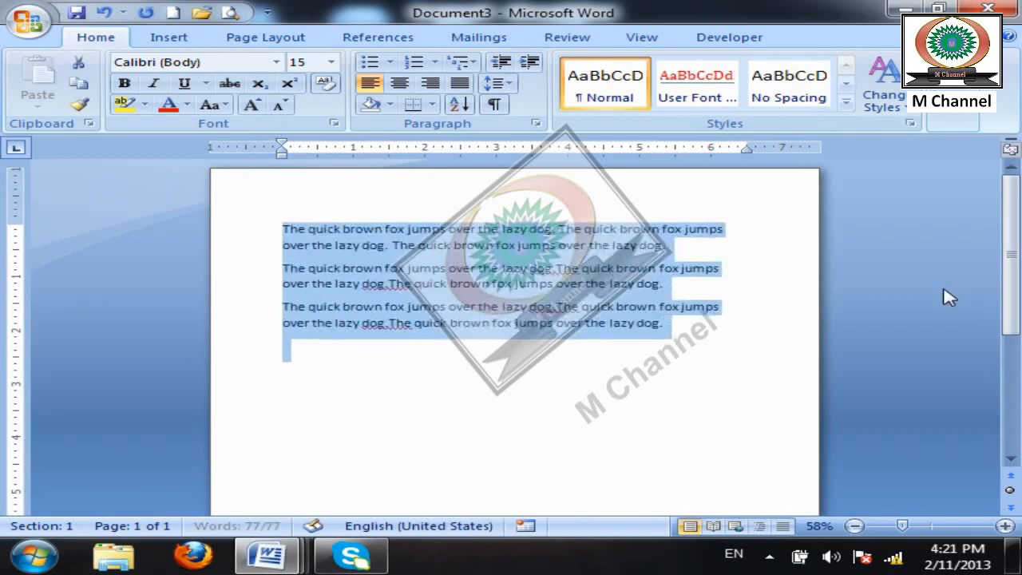
key(ctrl+bracketright)
key(ctrl+bracketright)
key(ctrl+bracketright)
key(ctrl+bracketright)
key(ctrl+bracketright)
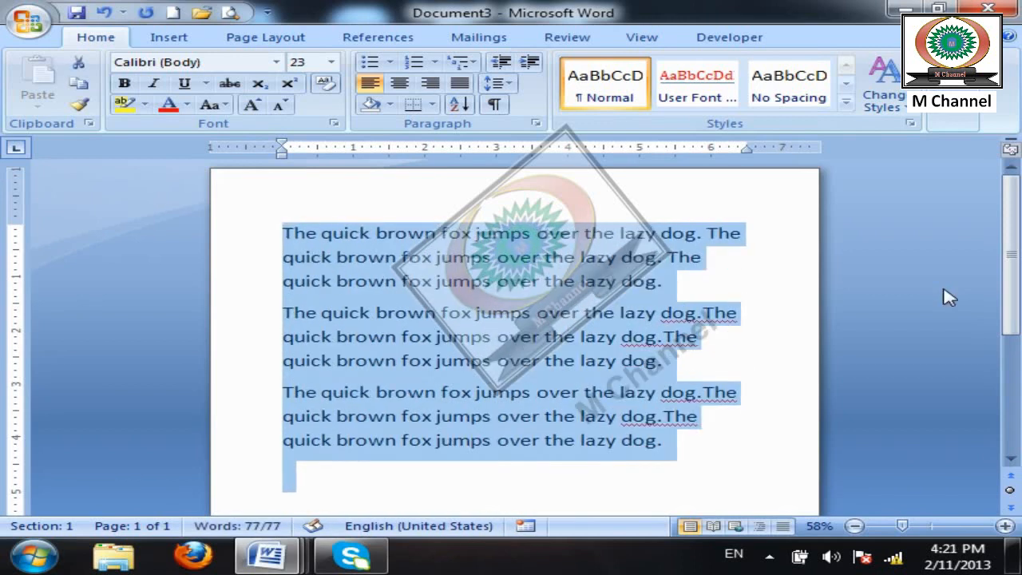
click(708, 391)
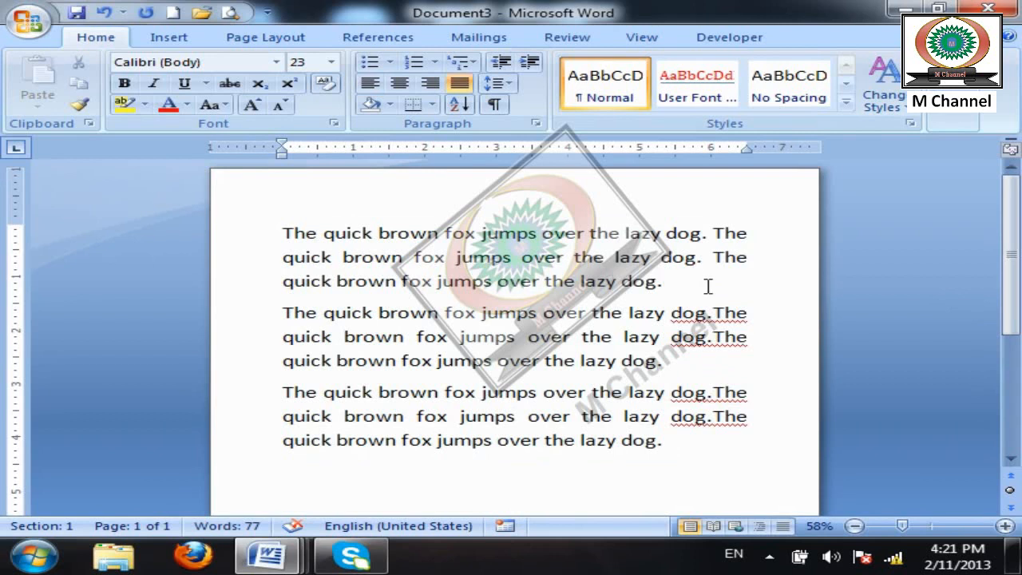
- Set up a search for "Dog" without whole-word matching and move the dialog clear of the paragraphs
click(968, 121)
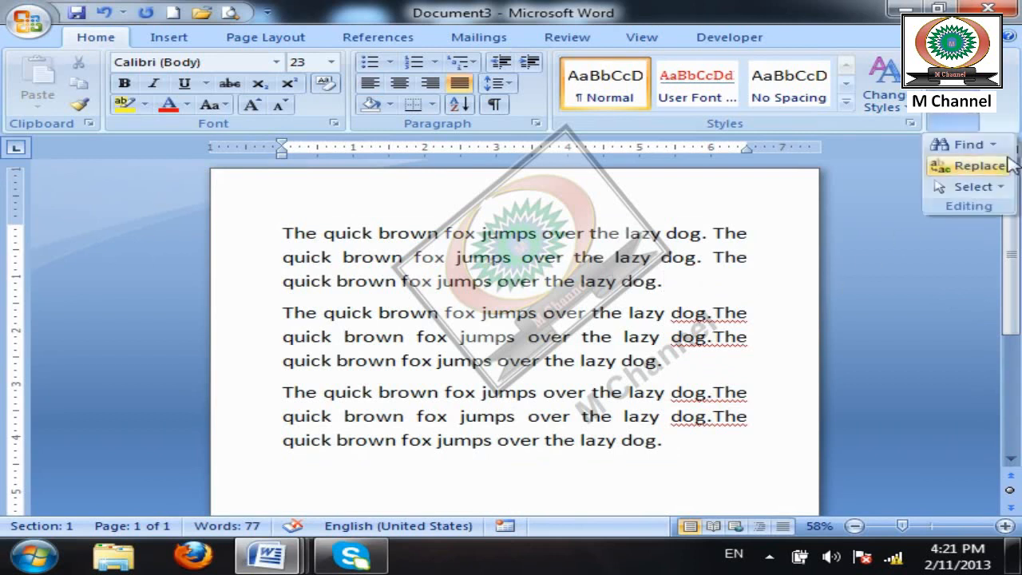
click(958, 145)
text(Dog)
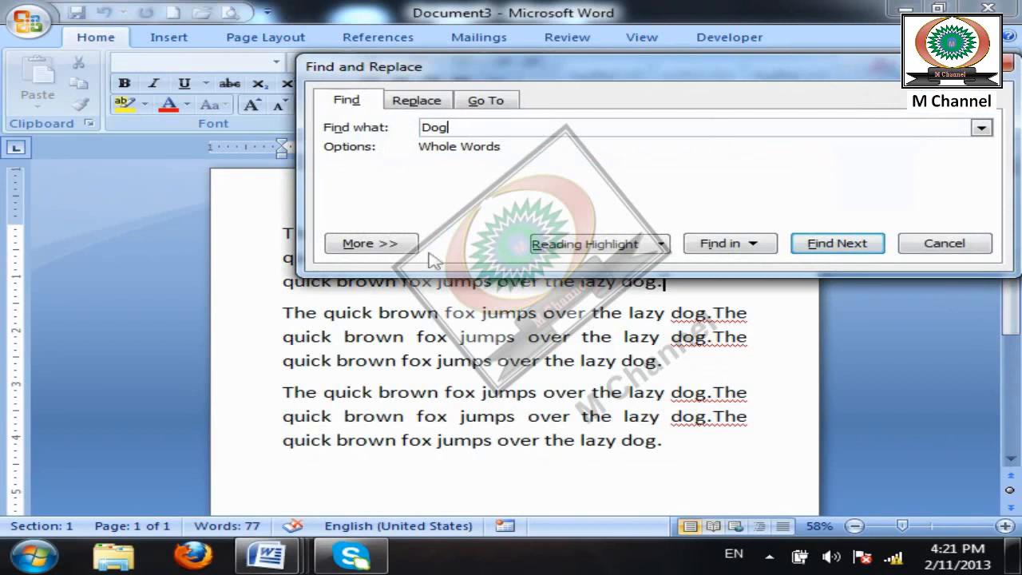
click(399, 243)
click(385, 327)
click(372, 243)
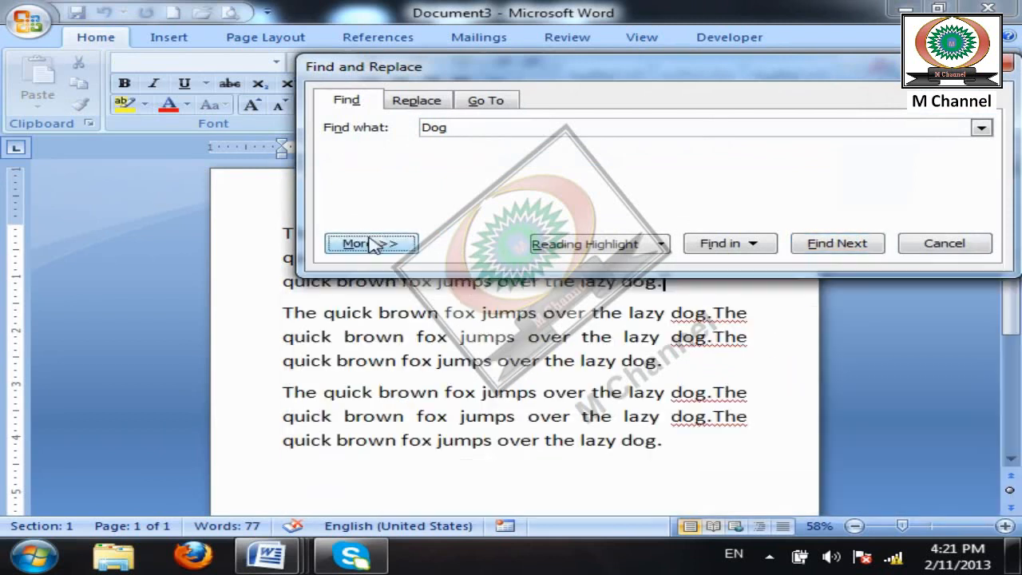
drag(535, 73, 379, 16)
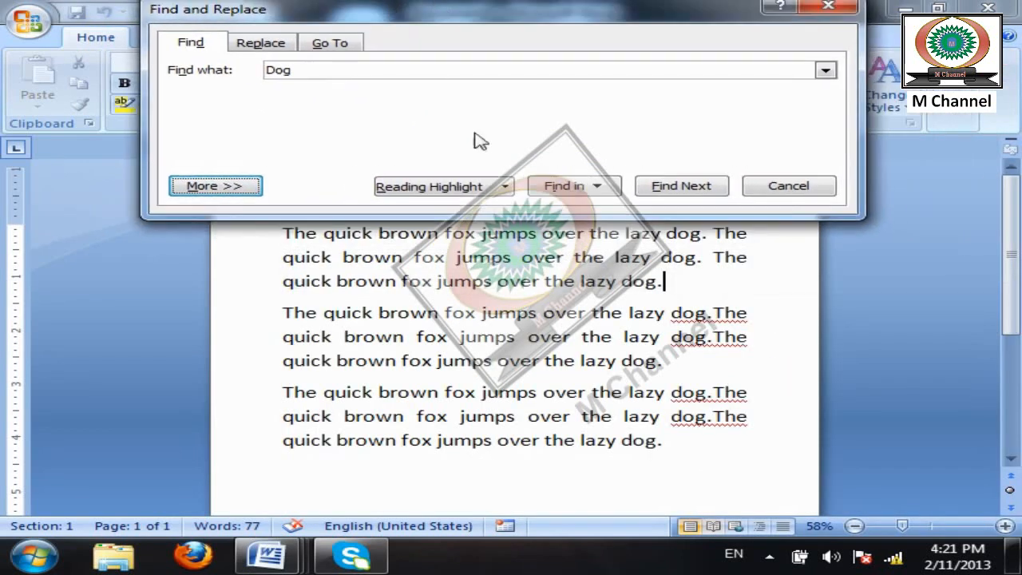
- Step through successive occurrences of "Dog" in the text, and clear the selection
click(683, 196)
click(686, 194)
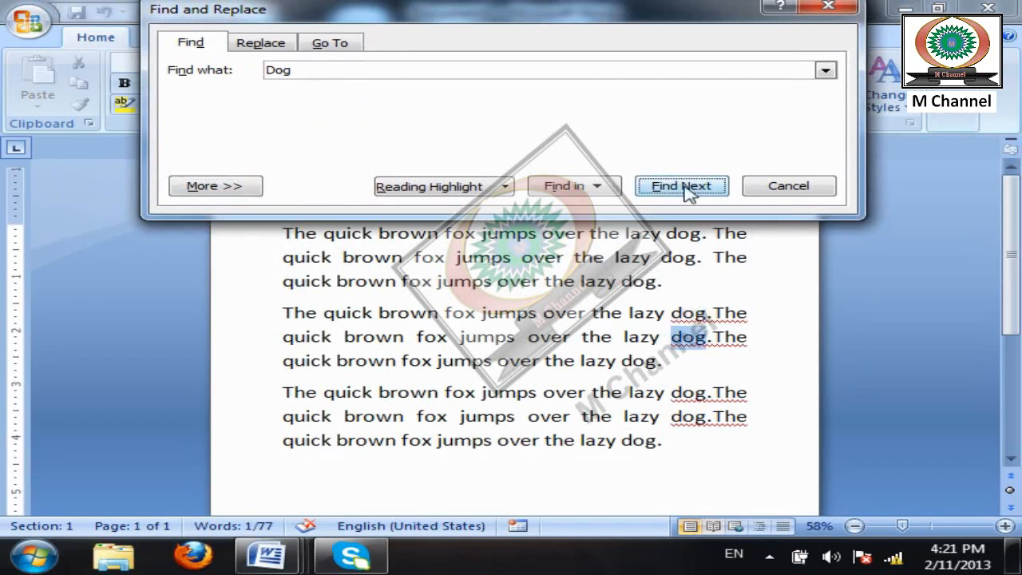
click(689, 191)
click(735, 366)
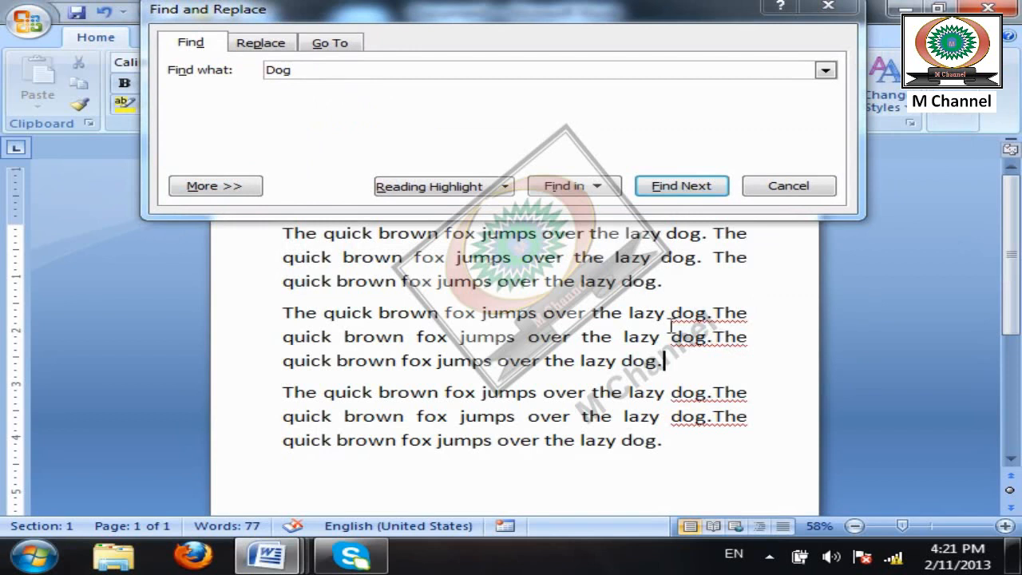
- Select every occurrence of "Dog" in the main document at once, close the dialog and clear the selection
click(604, 200)
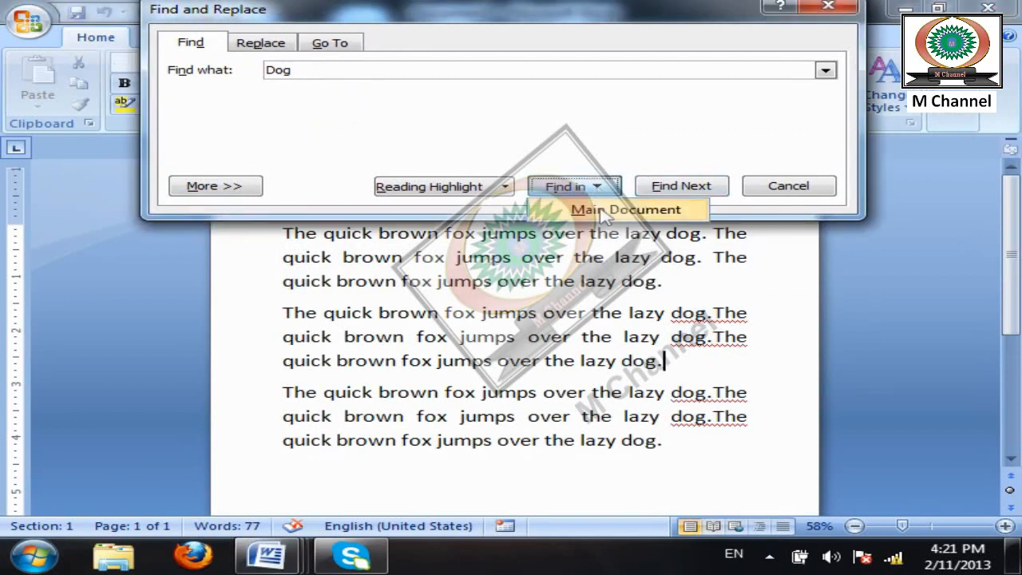
click(604, 211)
click(771, 188)
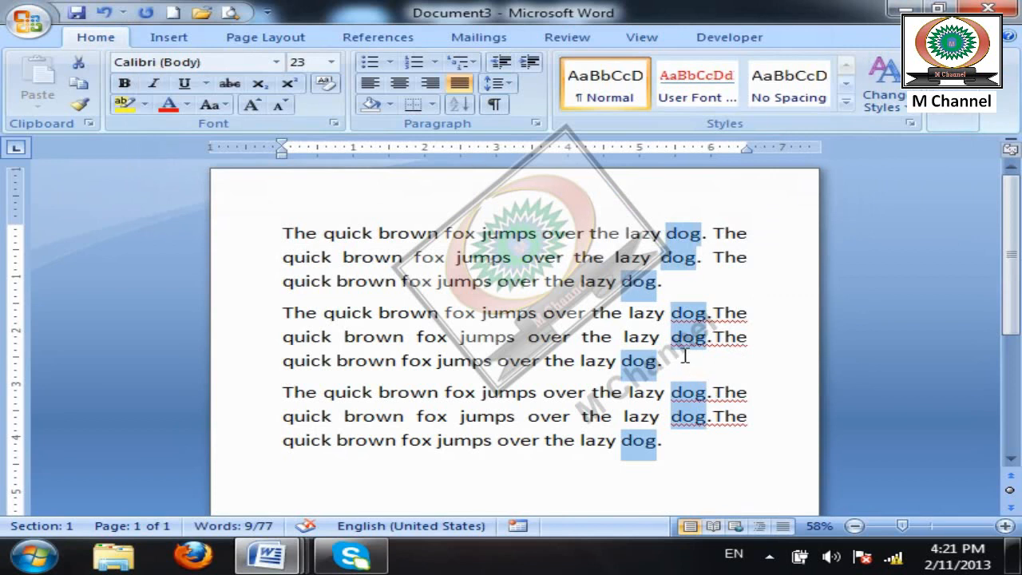
click(497, 281)
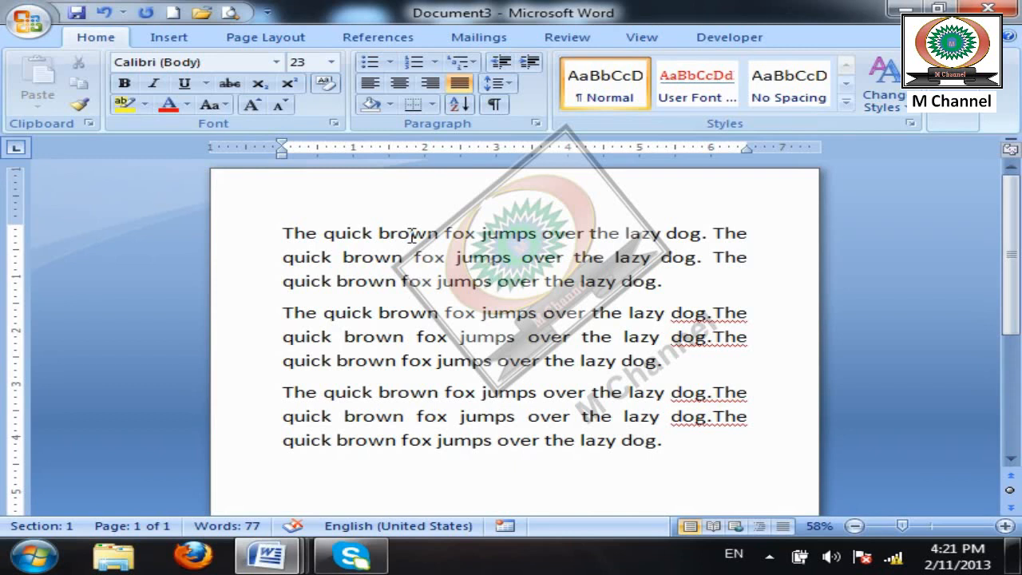
- Try highlighting "brown" by hand in yellow in the first paragraph, and undo the highlighting
click(145, 105)
click(132, 132)
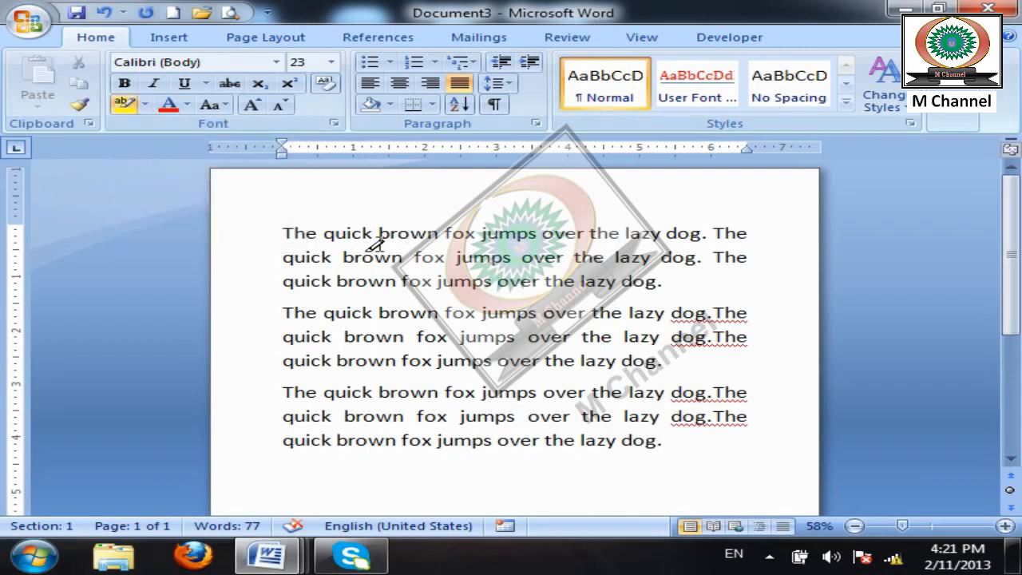
drag(378, 231, 439, 231)
drag(347, 281, 387, 278)
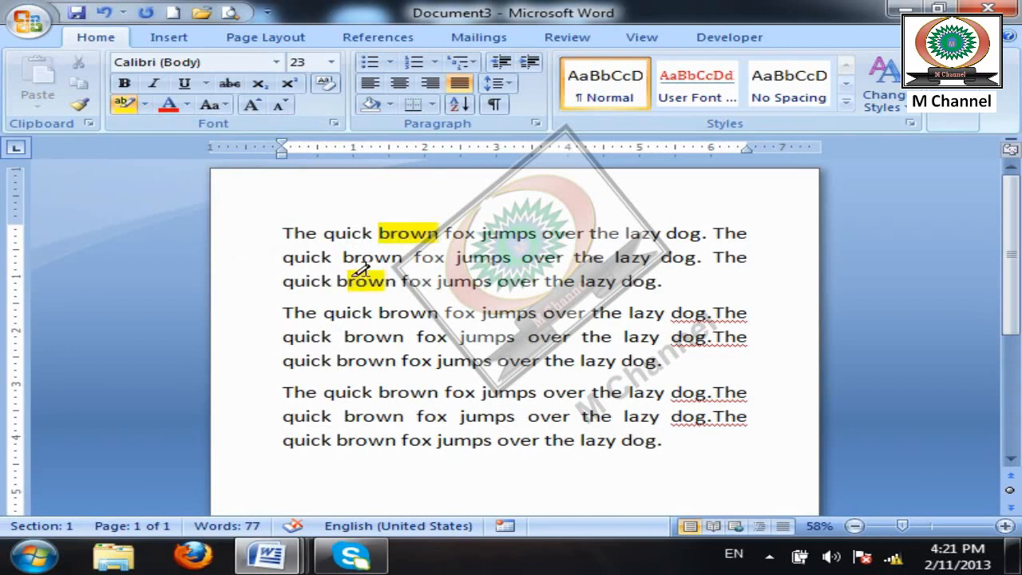
key(ctrl+z)
key(ctrl+z)
click(478, 283)
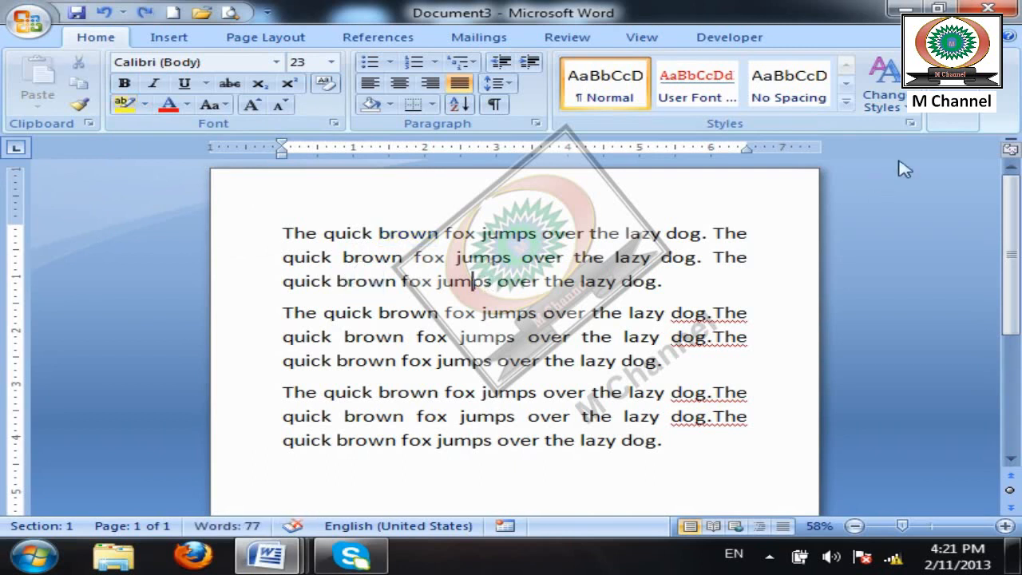
- Apply reading highlight to every occurrence of "Dog" through Find, and clear that highlighting
click(953, 120)
click(960, 151)
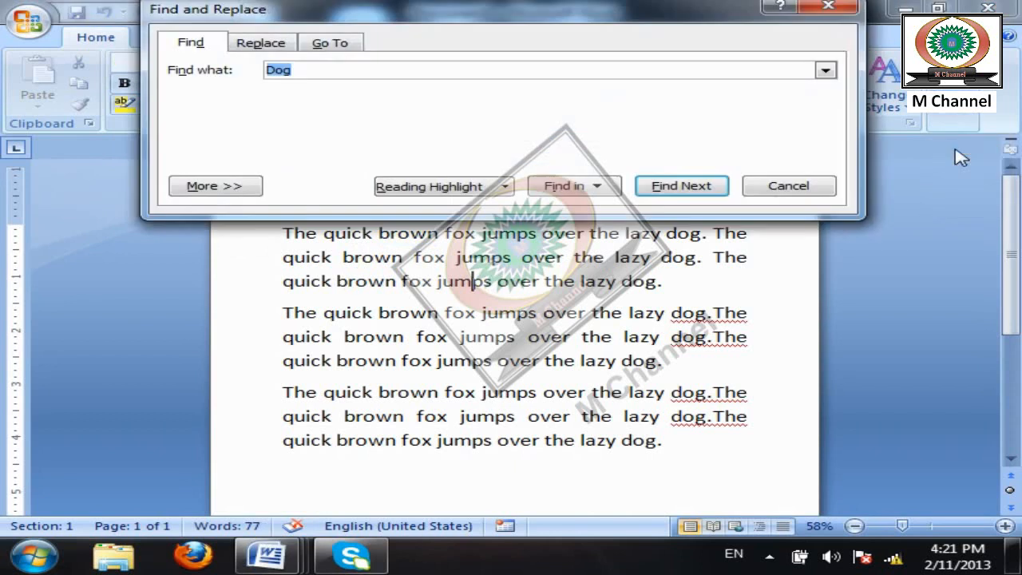
click(463, 191)
click(459, 209)
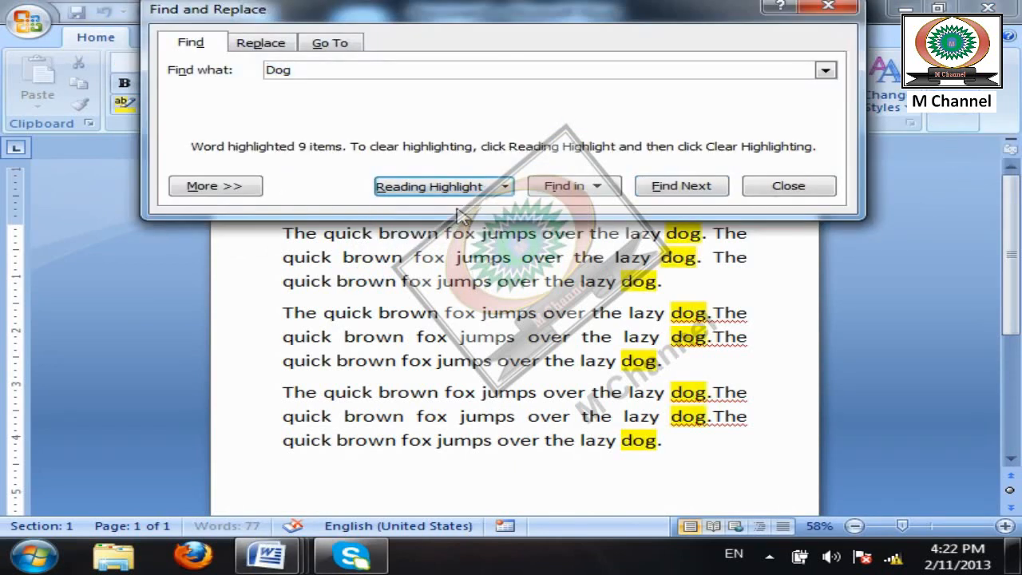
click(465, 189)
click(476, 237)
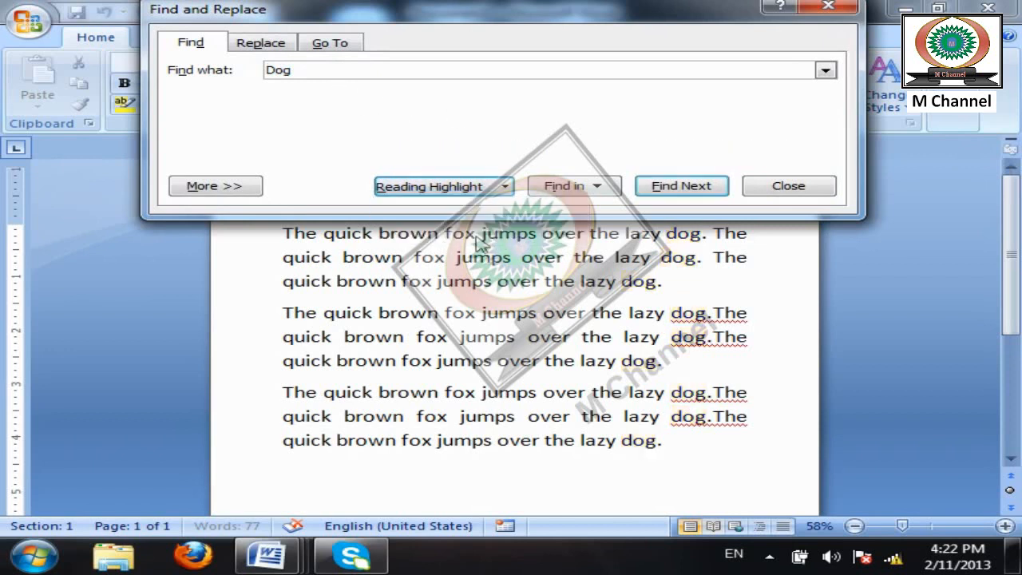
- Change the search word to "brown", highlight all its occurrences for reading, and close the dialog
click(358, 71)
text(brown)
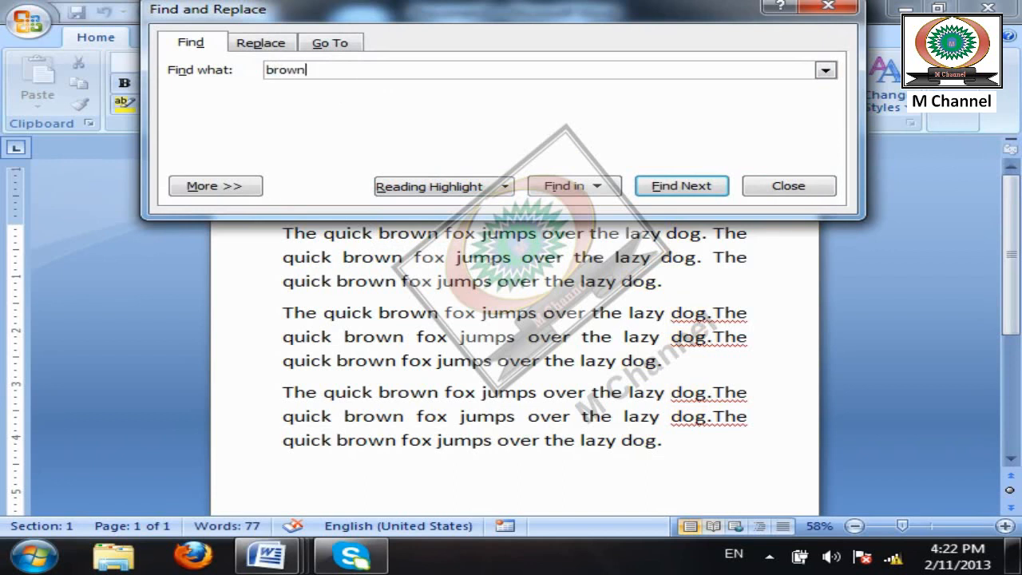
click(460, 187)
click(454, 209)
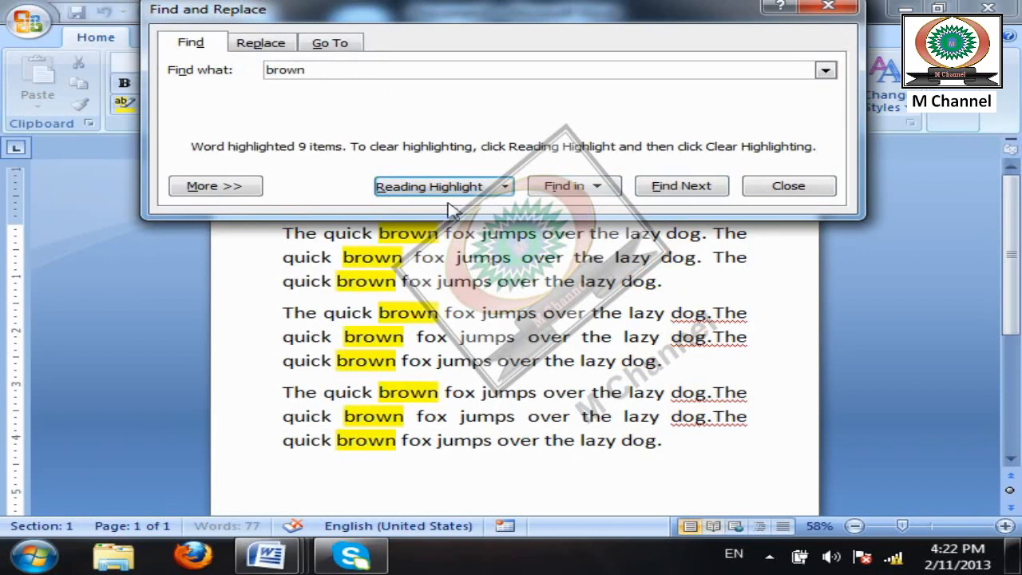
click(778, 188)
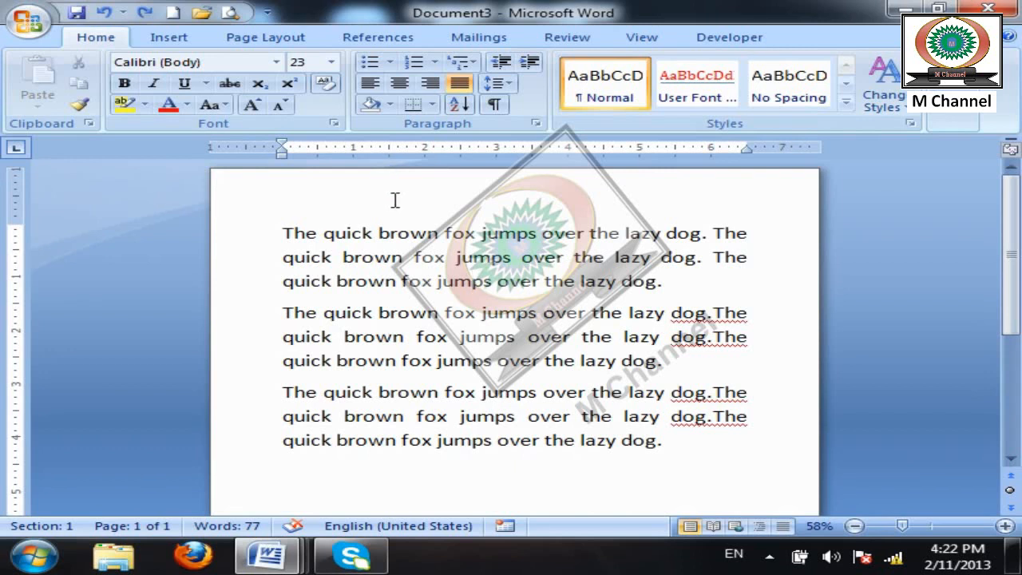
- Left-align all the text, and return it to justified alignment
key(ctrl+a)
key(ctrl+l)
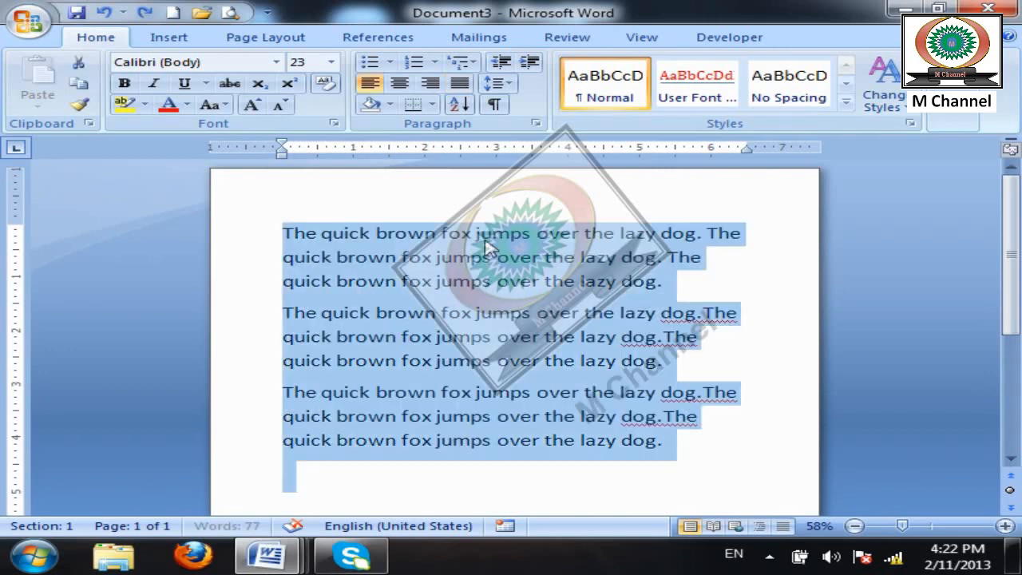
key(ctrl+j)
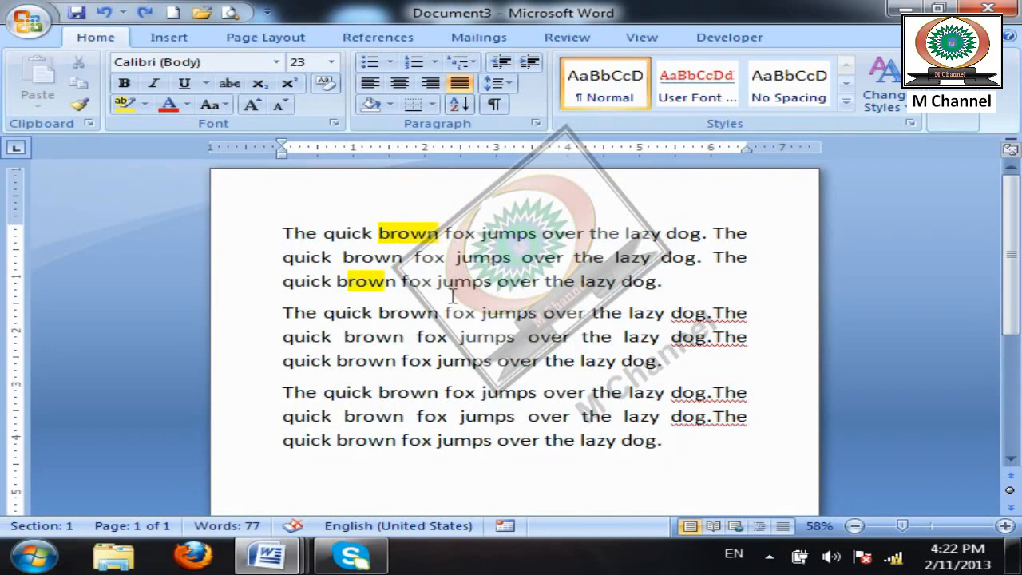
- Remove the highlight color from the whole first paragraph and clear the selection
triple_click(273, 215)
click(144, 105)
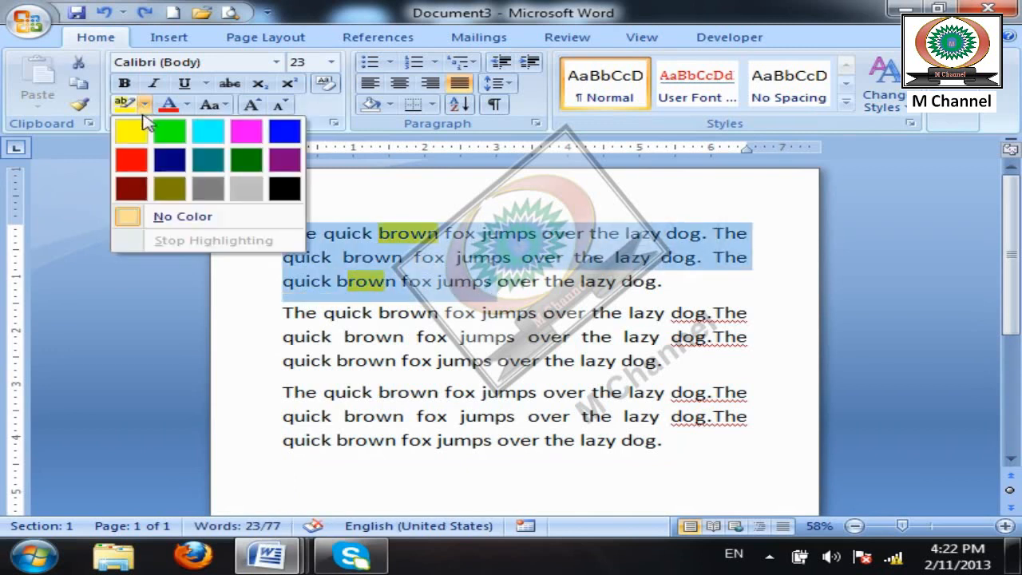
click(177, 215)
click(603, 336)
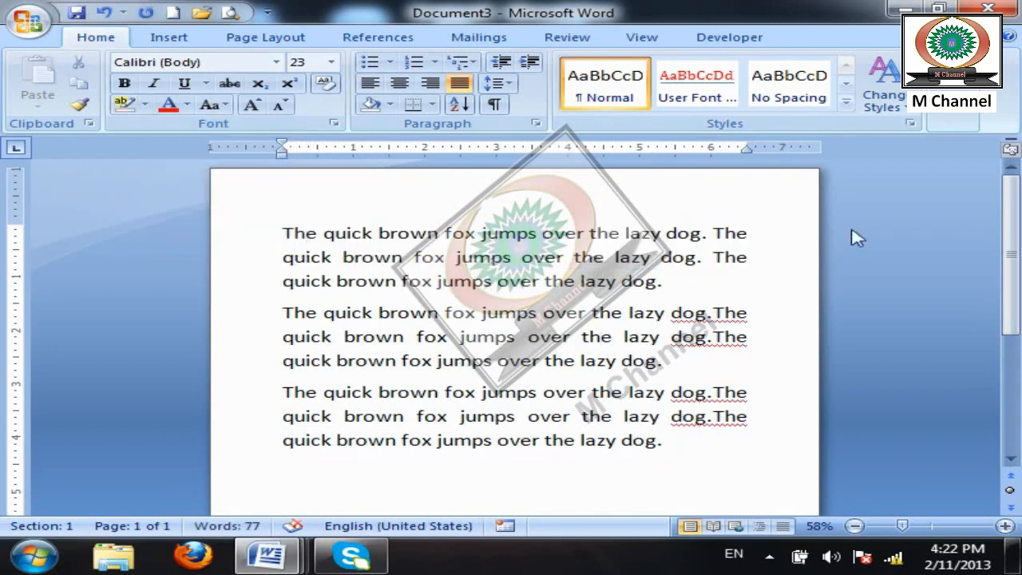
- Reopen Find, apply reading highlight to every occurrence of "brown", and close the dialog
click(942, 118)
click(950, 145)
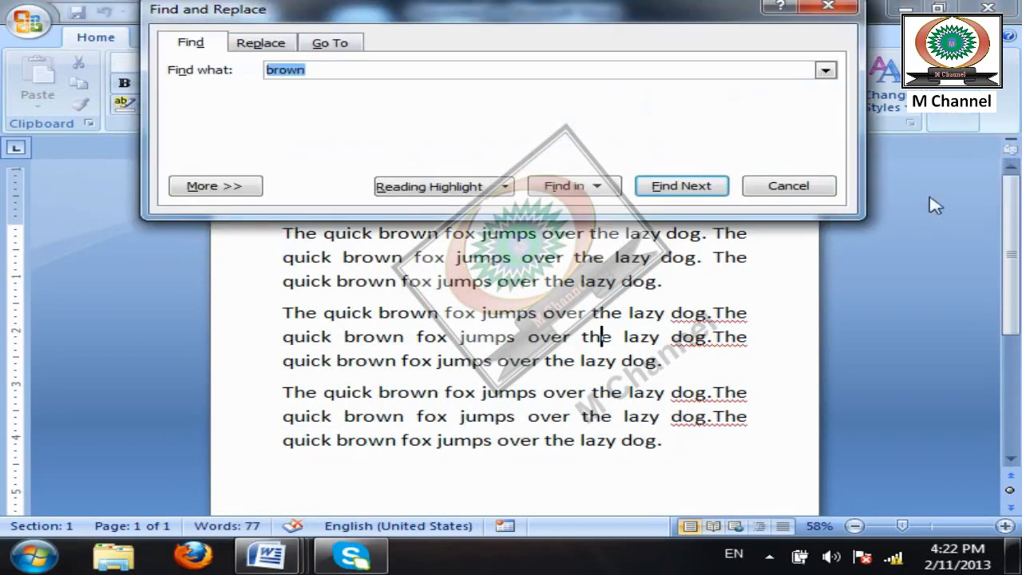
click(390, 192)
click(459, 212)
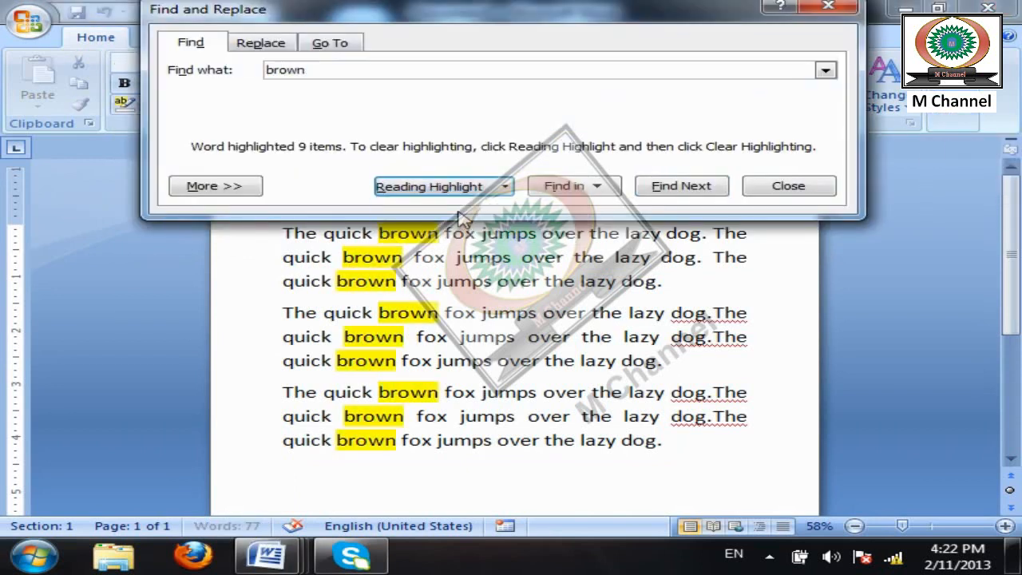
click(796, 188)
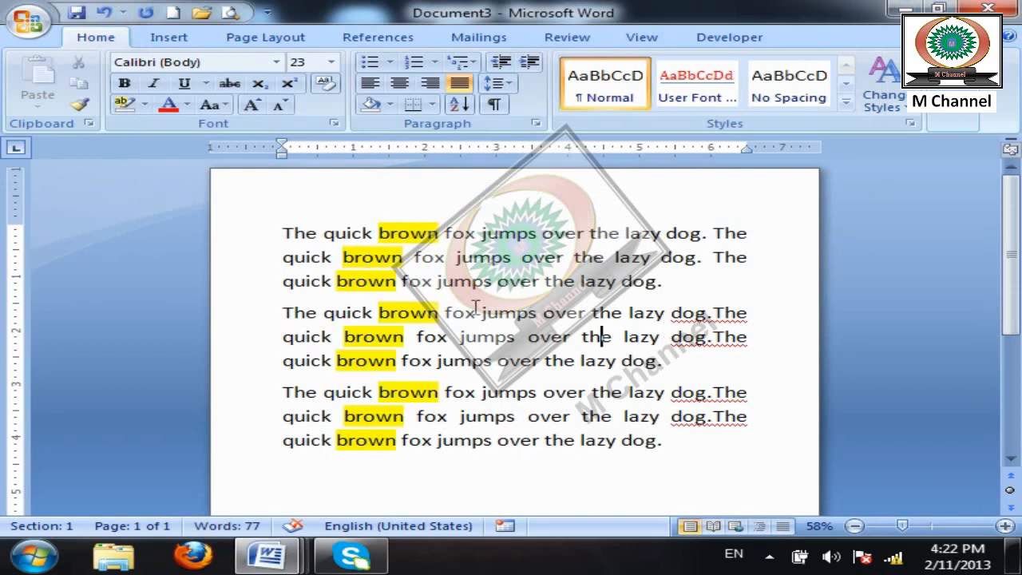
- Clear the reading highlight from all occurrences of "brown" and close the Find dialog
click(968, 114)
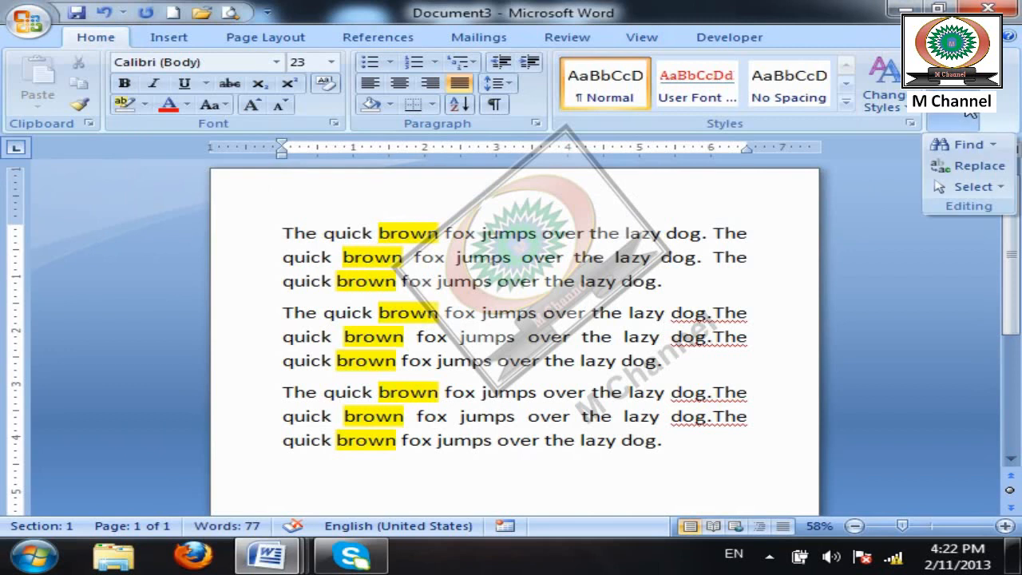
click(976, 144)
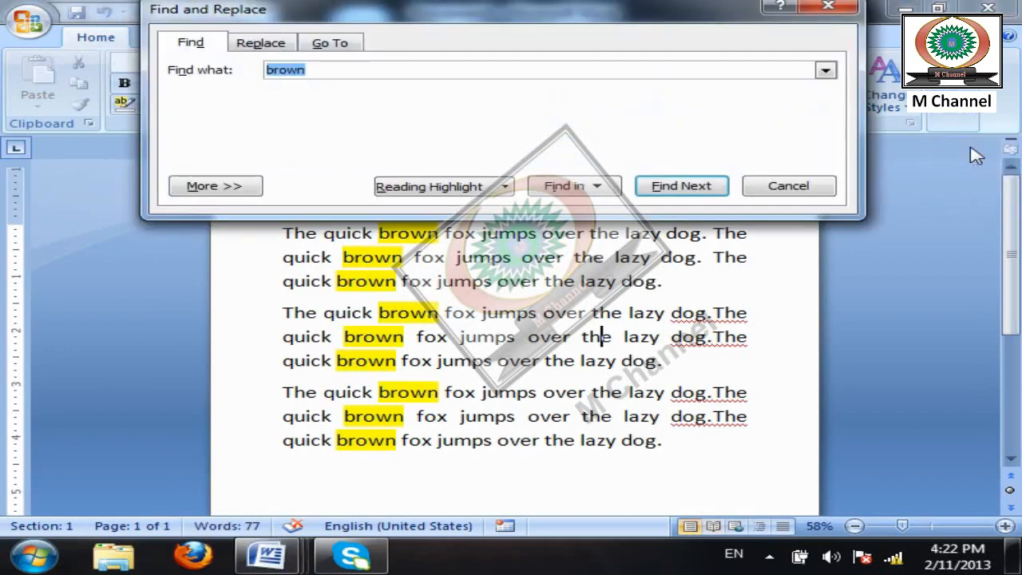
click(449, 189)
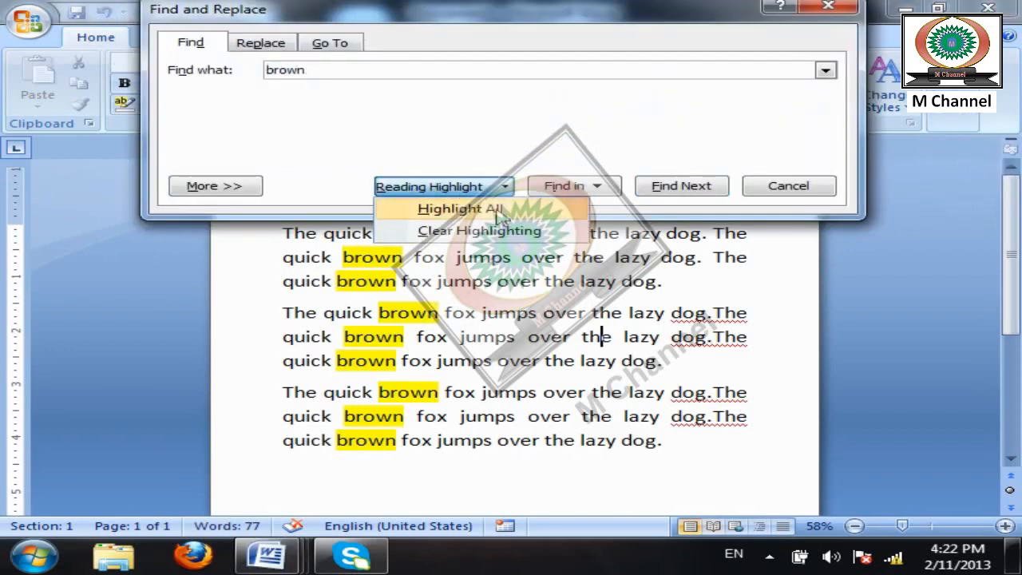
click(468, 231)
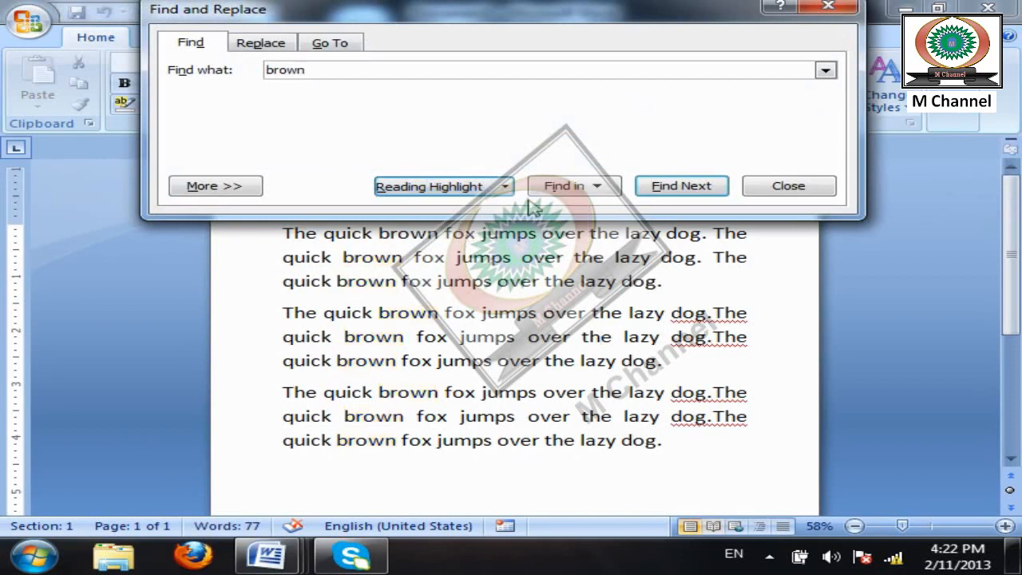
click(503, 196)
click(600, 336)
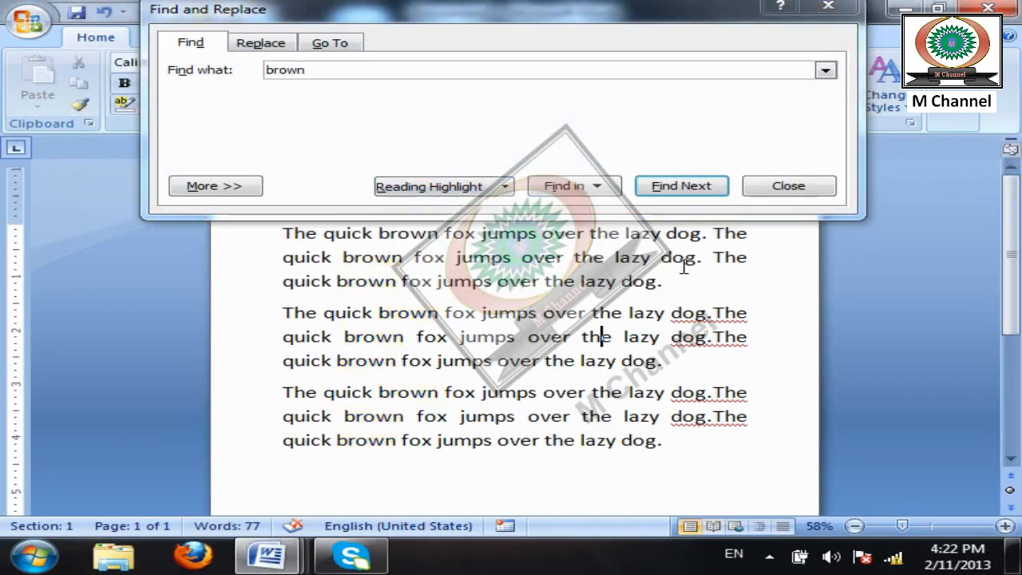
click(798, 191)
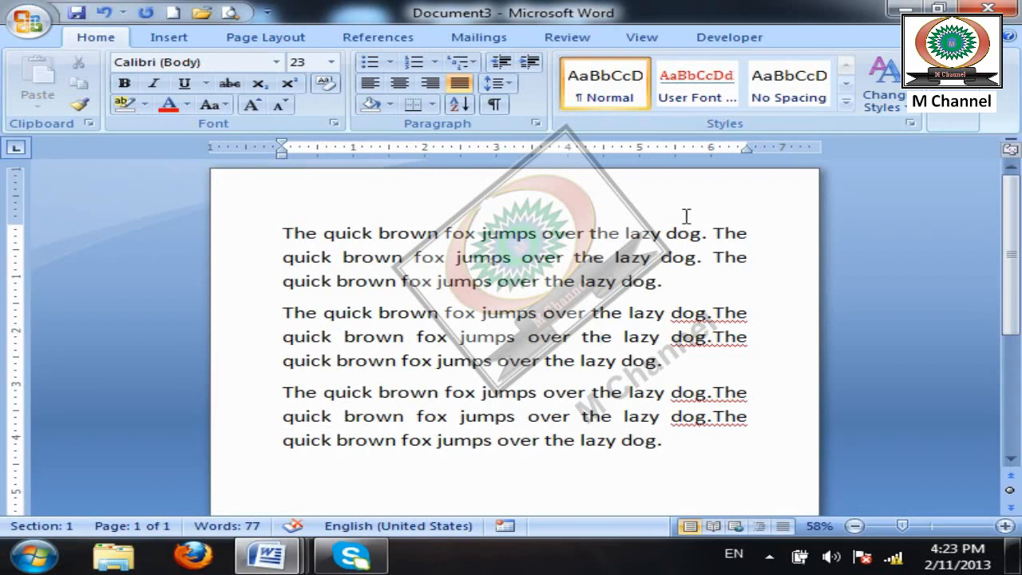
- Reopen Find for "brown" and review the reading highlight choices and the available search directions
click(953, 127)
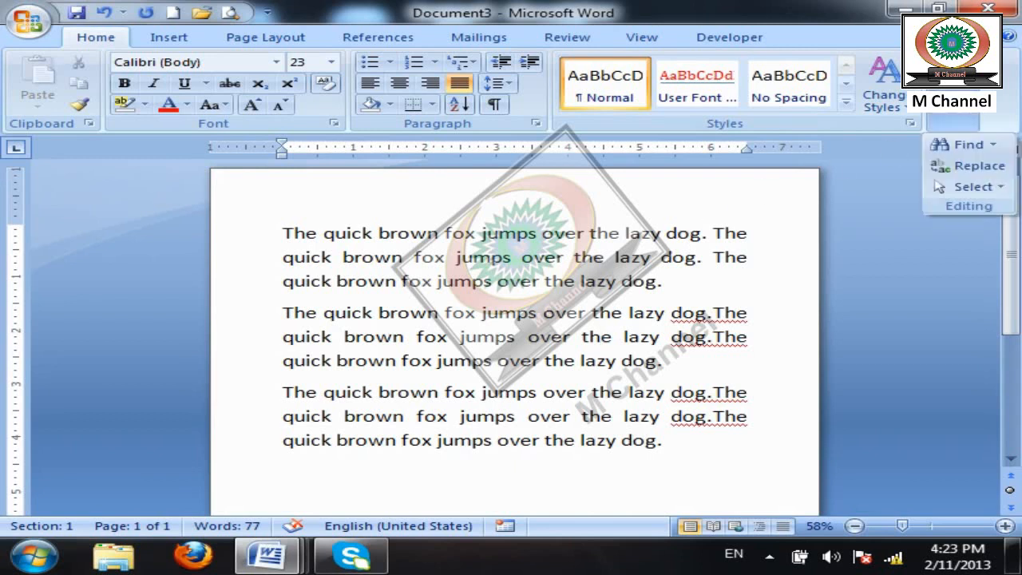
click(963, 147)
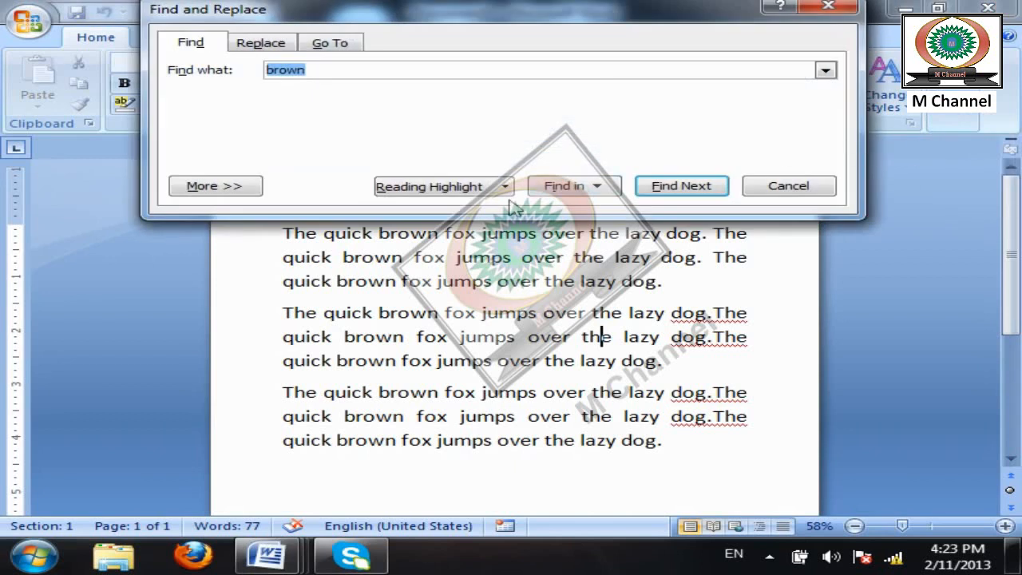
click(444, 186)
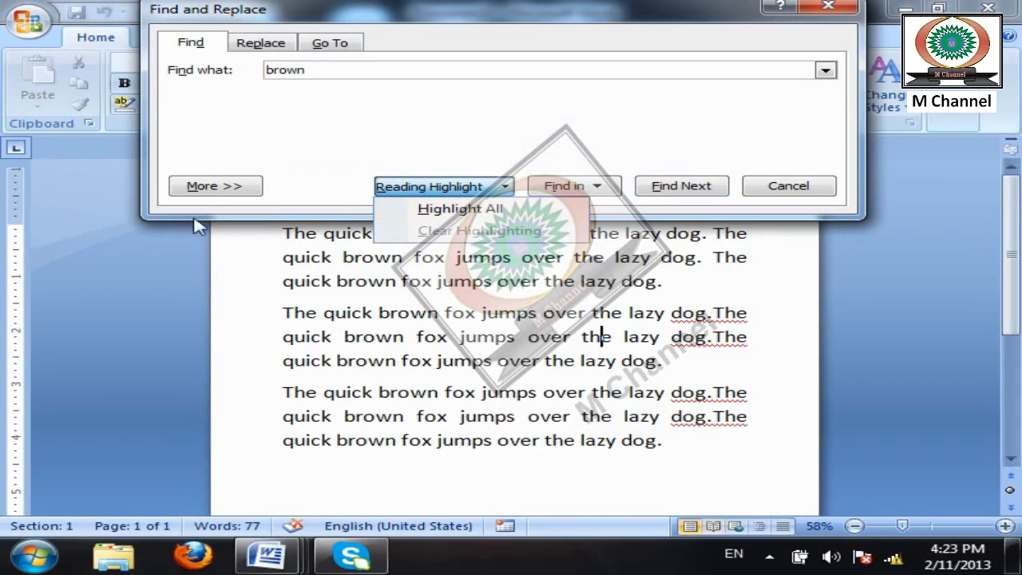
click(199, 187)
click(268, 230)
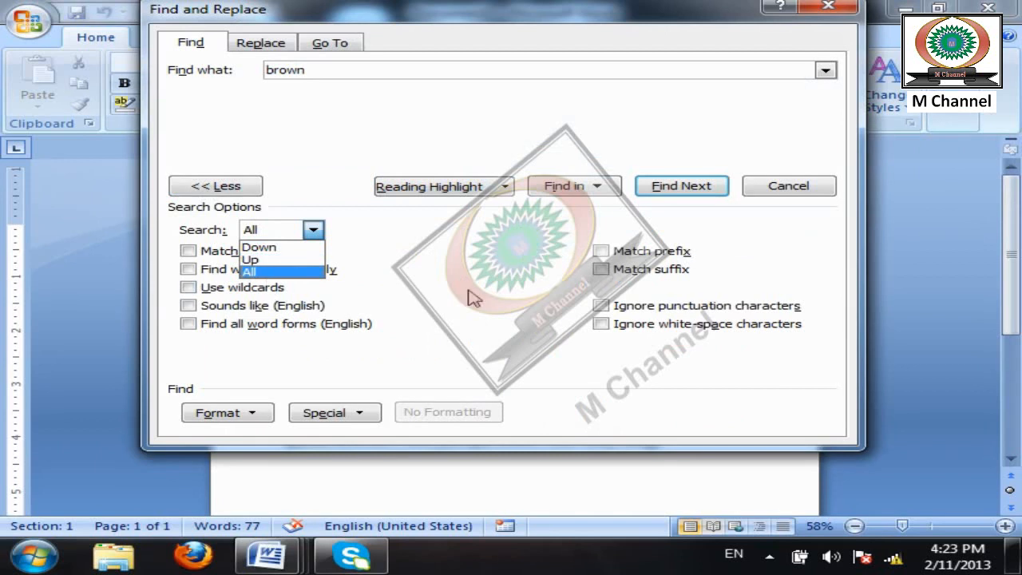
click(791, 257)
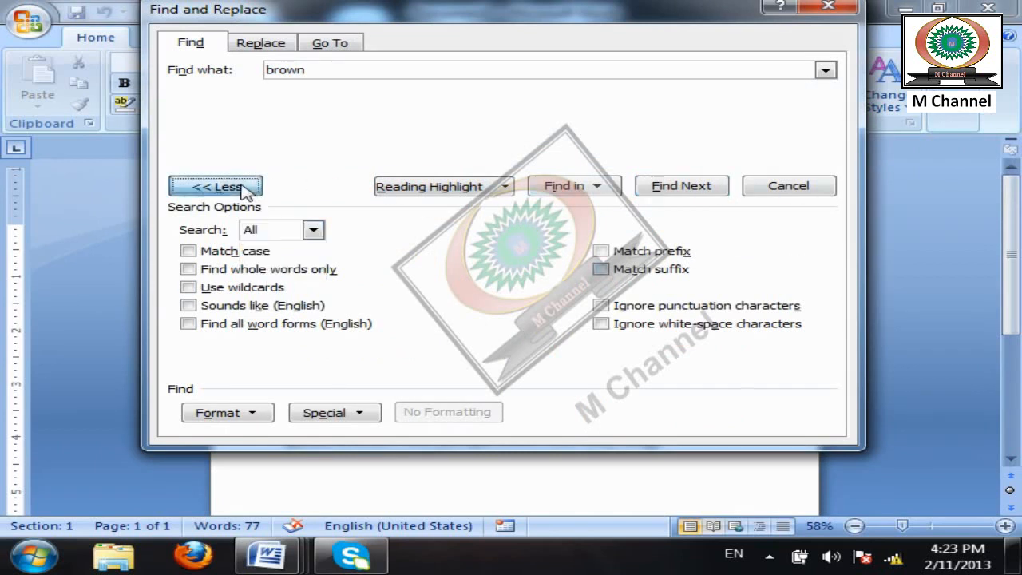
click(240, 187)
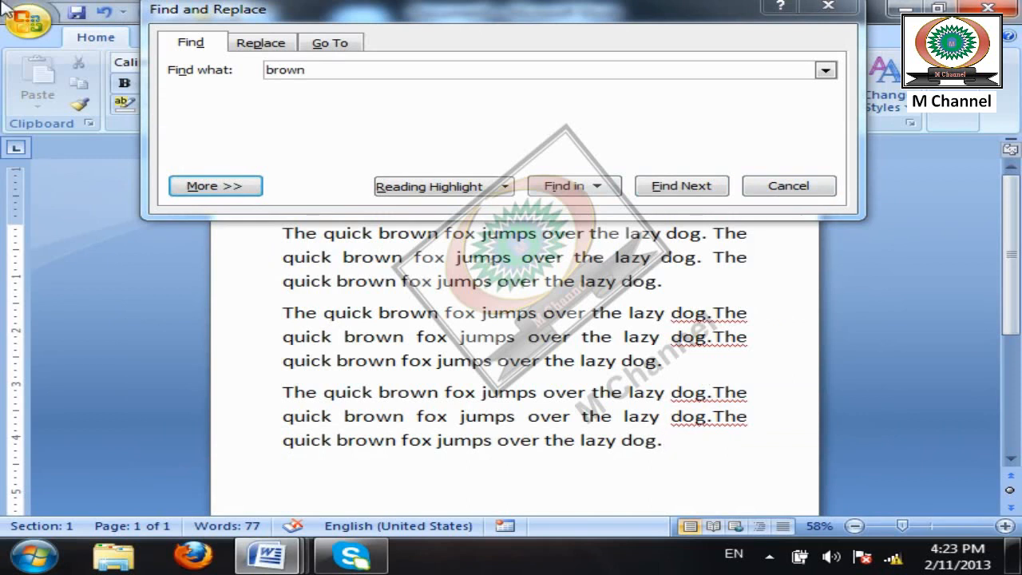
- Set the search direction for "brown" to Up and collapse the extra search options
click(244, 187)
click(281, 231)
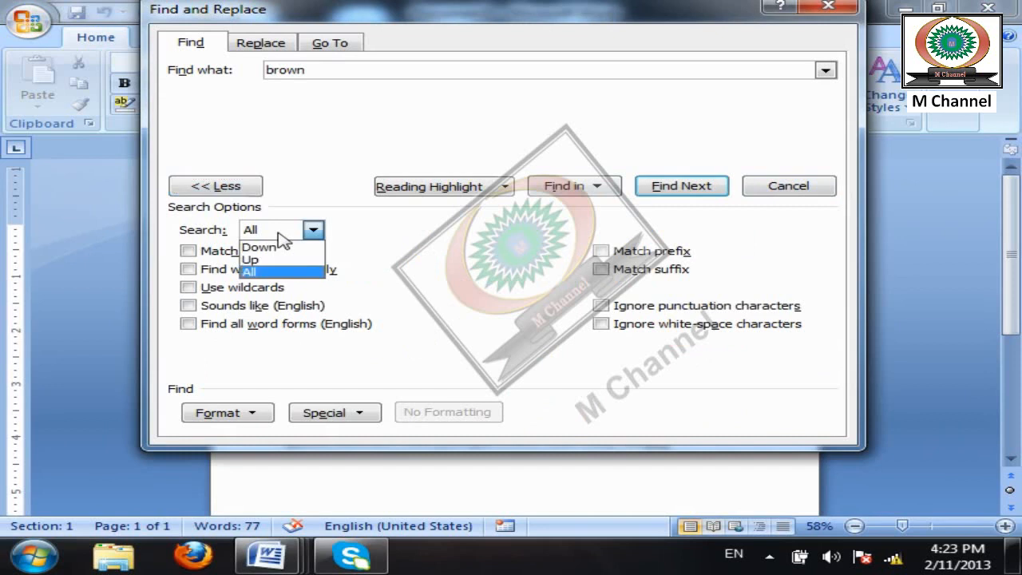
click(289, 257)
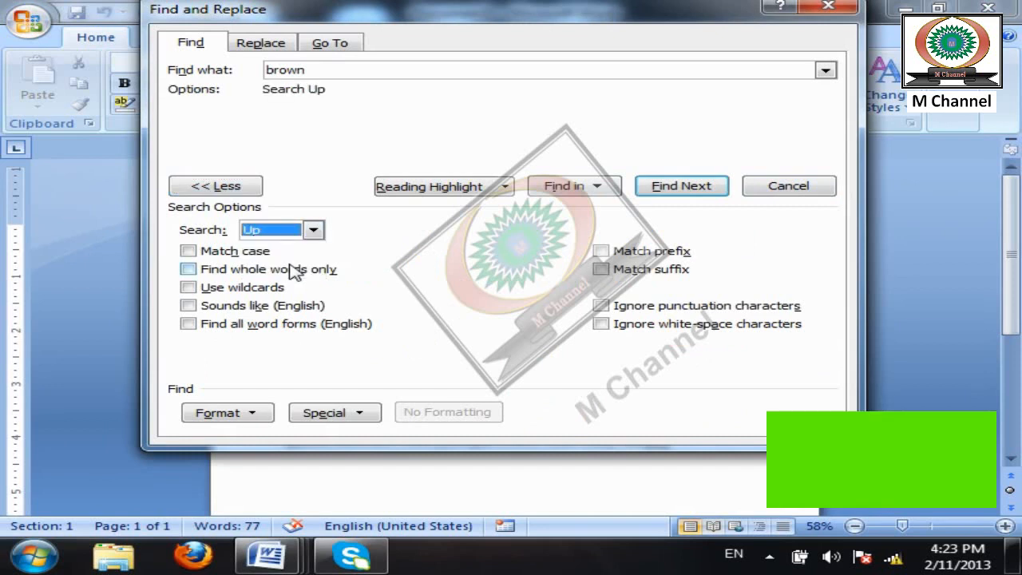
click(229, 186)
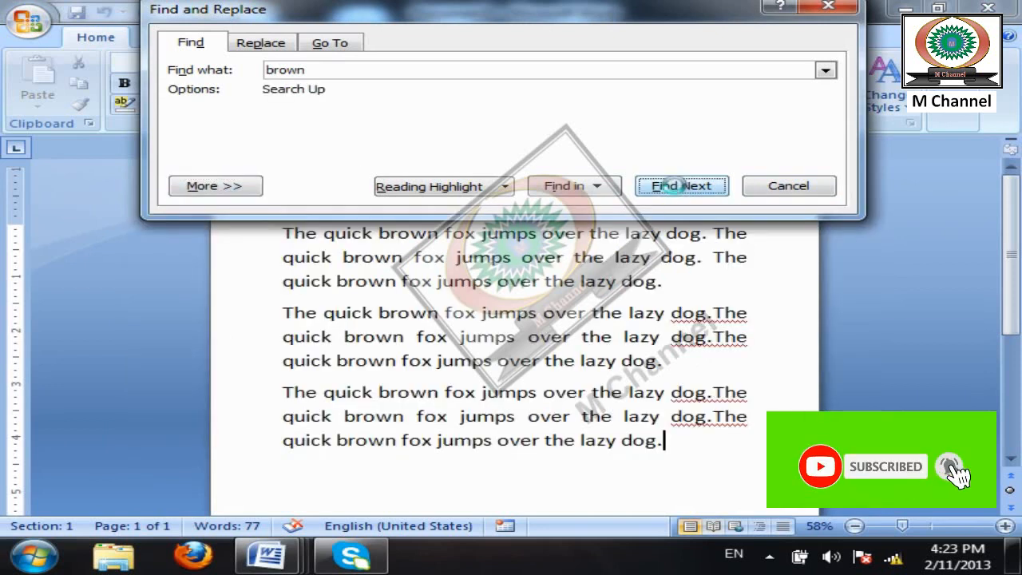
- Step upward through successive occurrences of "brown", starting from the end of the text
click(679, 190)
click(678, 190)
click(679, 188)
click(679, 188)
click(679, 187)
click(679, 187)
click(679, 187)
click(673, 188)
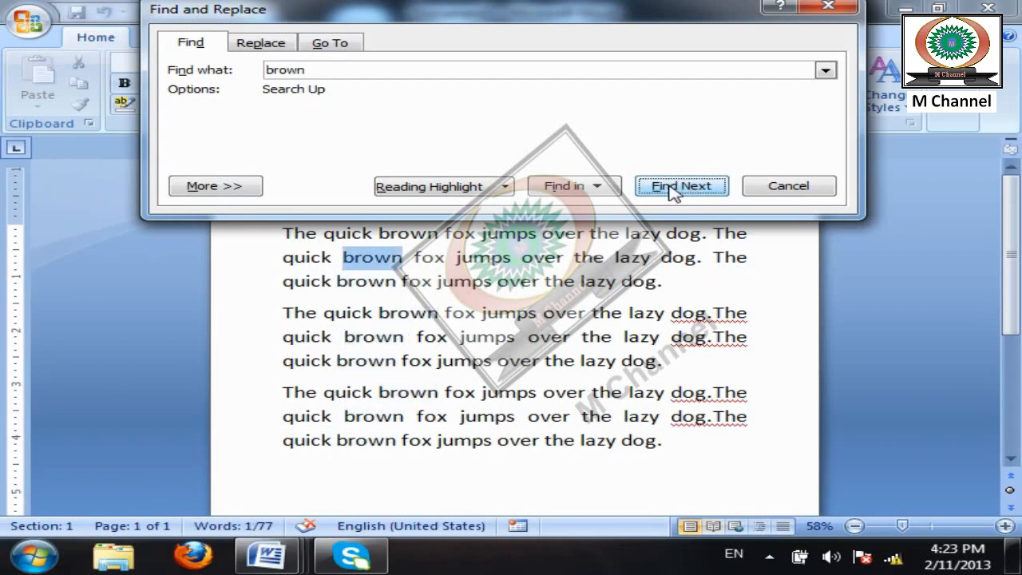
- Change the search direction for "brown" to Down and collapse the extra search options
click(254, 187)
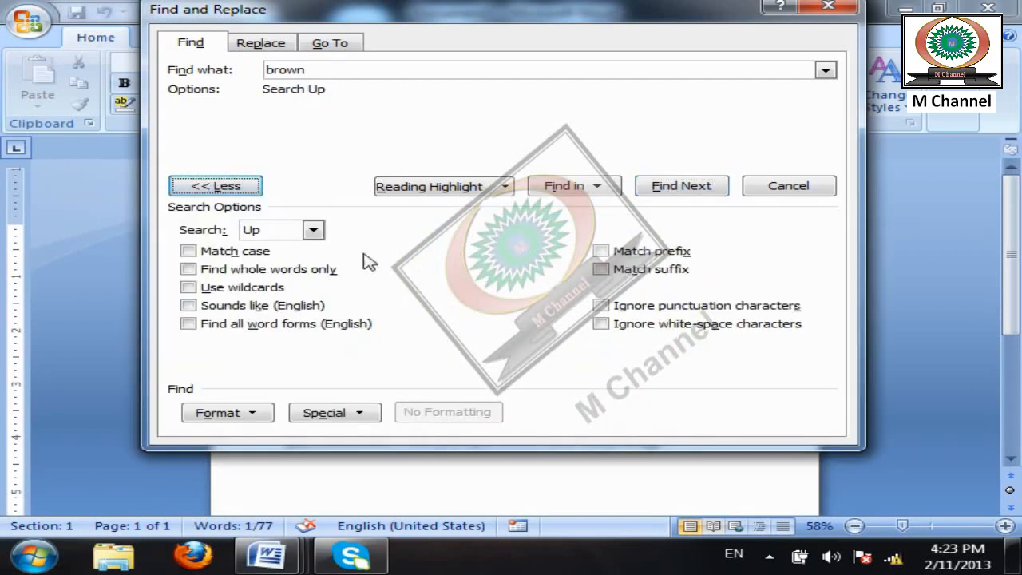
click(312, 229)
click(270, 247)
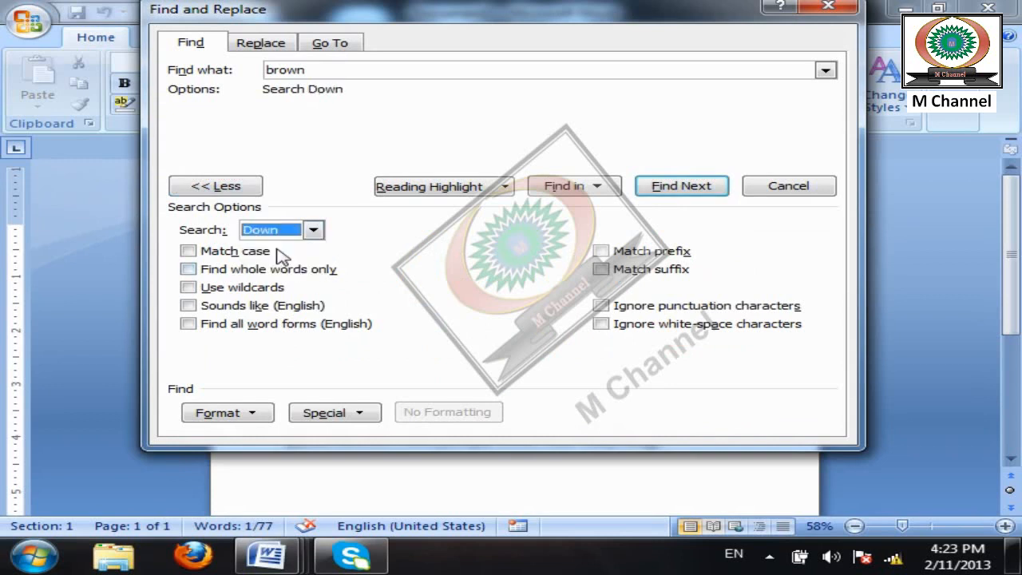
click(216, 185)
- Step downward through successive occurrences of "brown" into the third paragraph
click(687, 191)
click(685, 191)
click(685, 191)
click(685, 192)
click(685, 192)
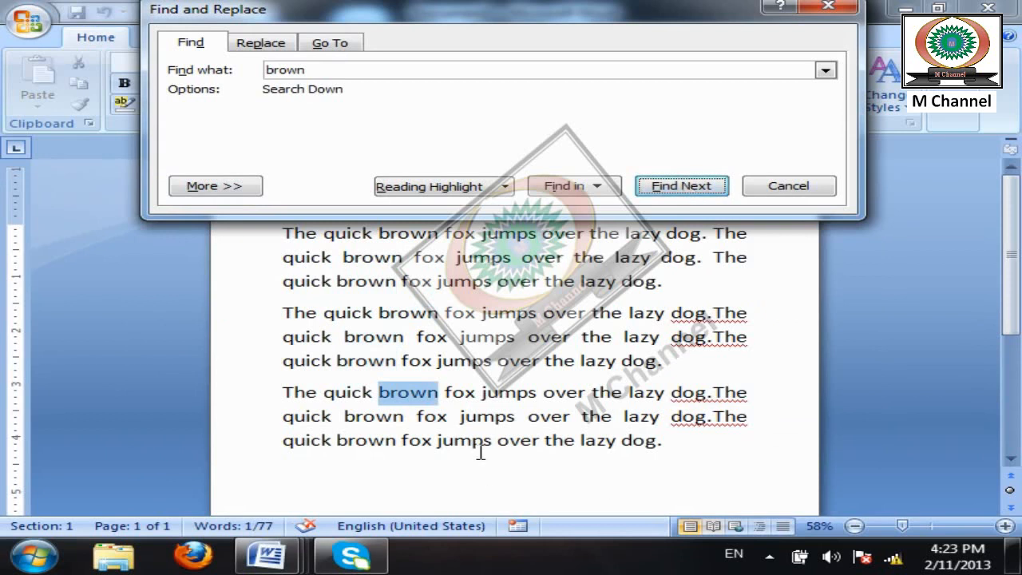
- Set the search direction for "brown" to All and collapse the extra search options
click(233, 190)
click(279, 229)
click(285, 274)
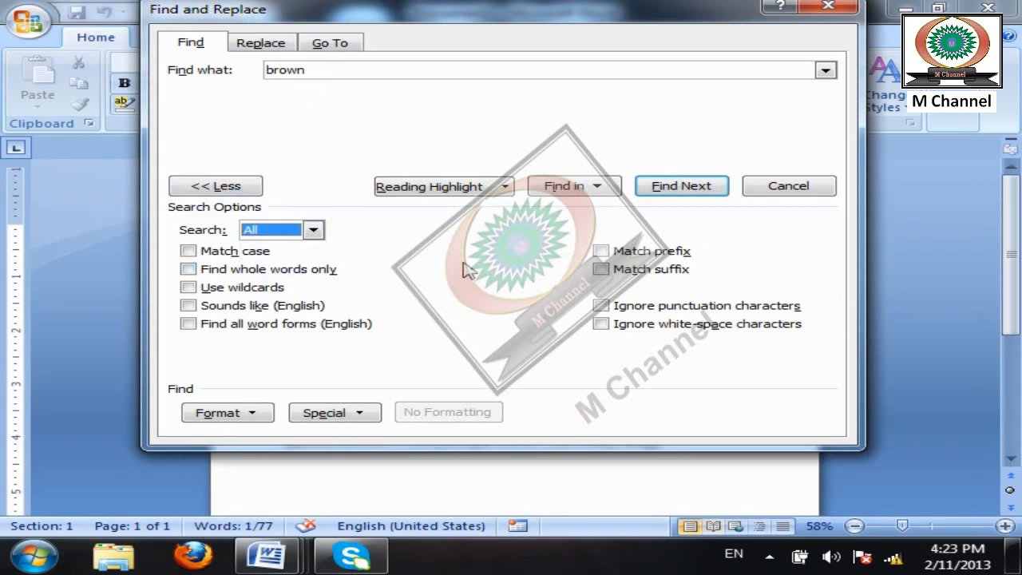
click(231, 187)
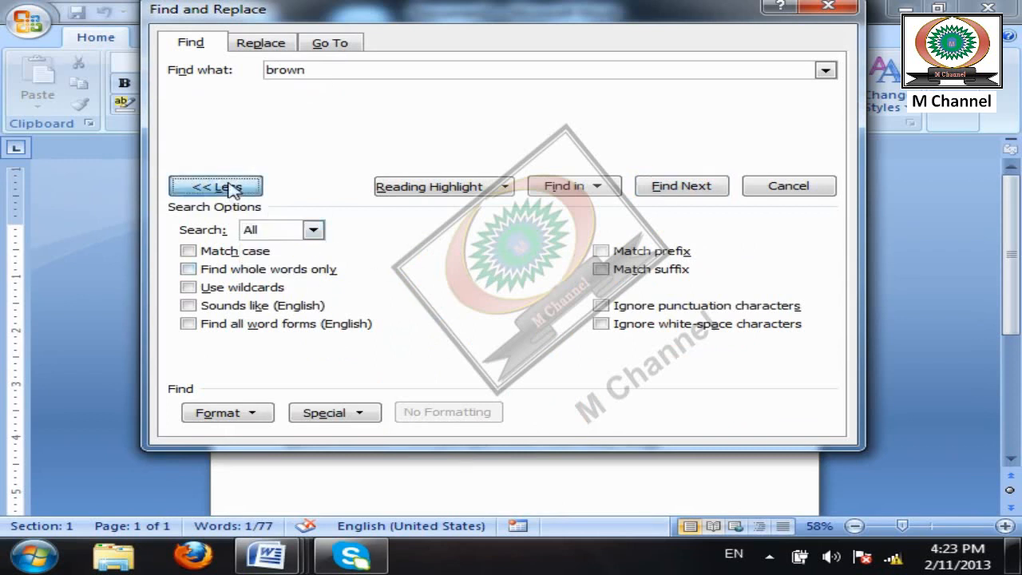
- Step through successive occurrences of "brown" across the whole document, continuing into the first paragraph
click(679, 189)
click(679, 188)
click(681, 189)
click(683, 188)
click(683, 188)
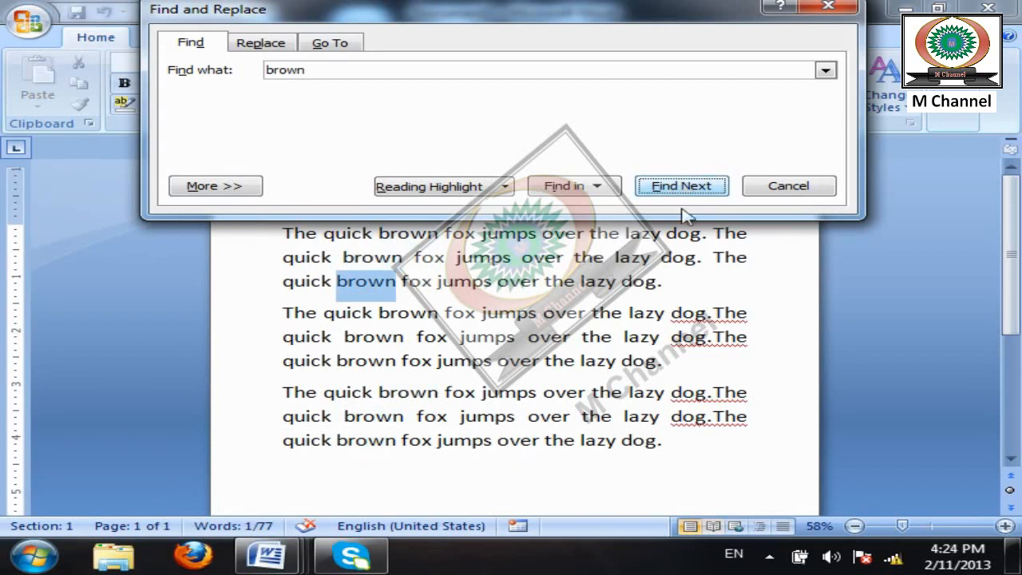
- Close Find and Replace and place the cursor at the end of the first paragraph
click(215, 187)
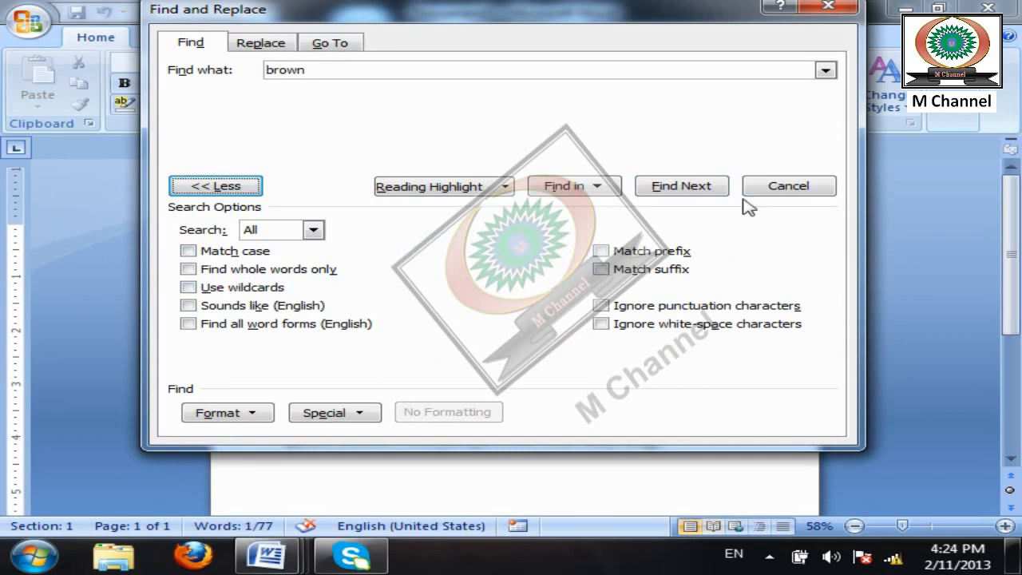
click(786, 186)
click(721, 291)
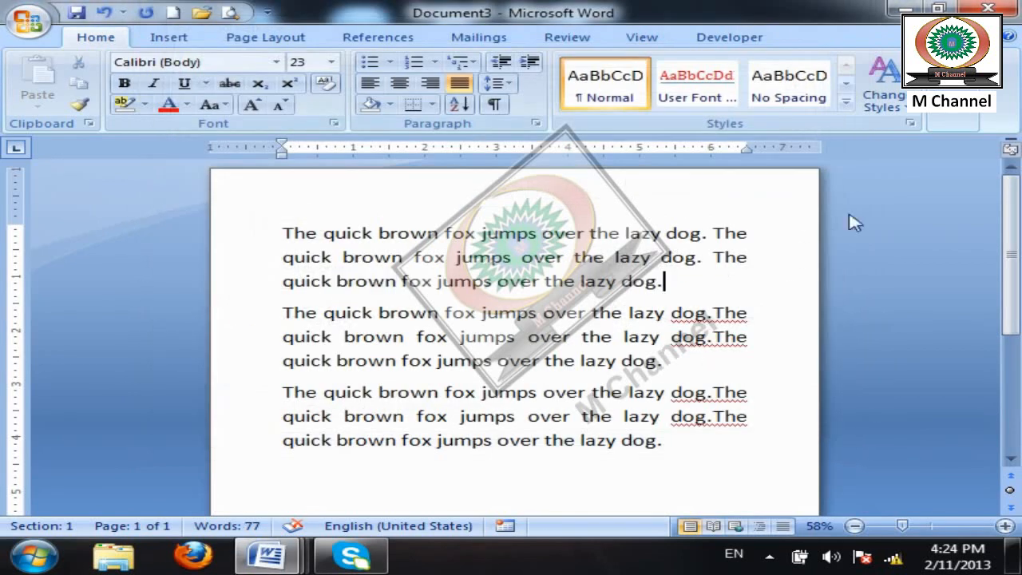
- Reopen Find and replace the search text with "d??", dismissing the privacy notification
click(965, 116)
click(958, 145)
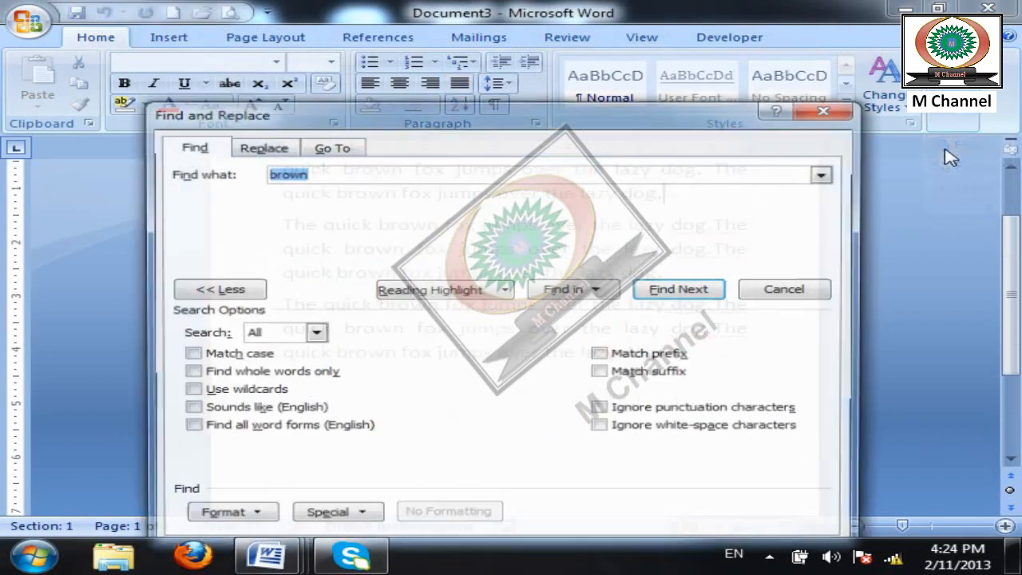
key(BackSpace)
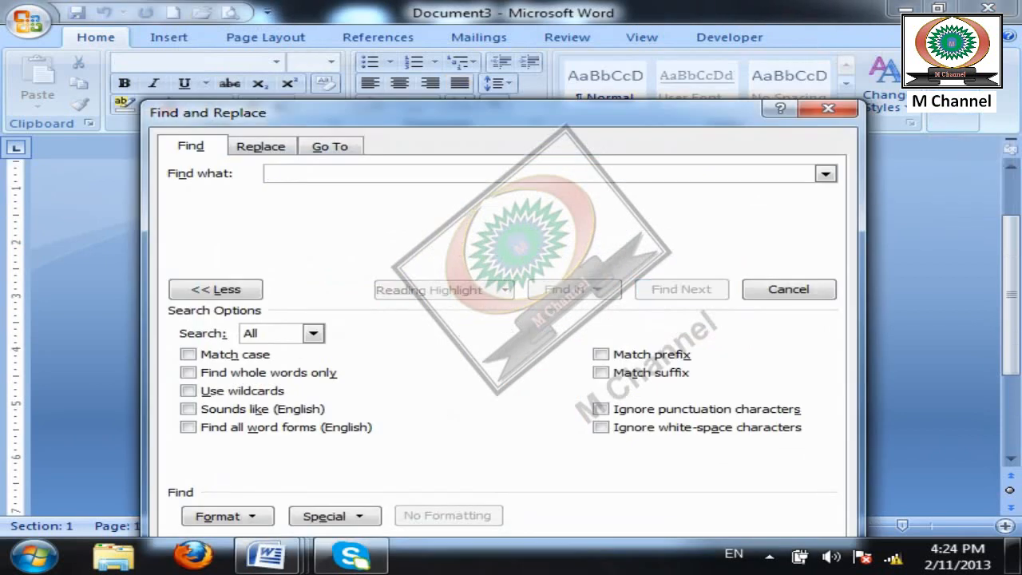
text(D)
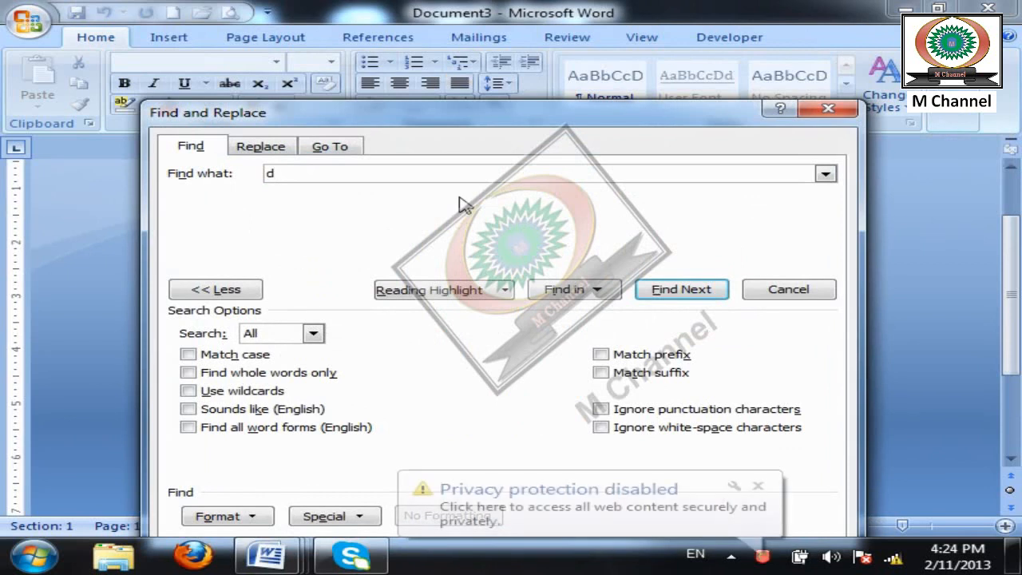
text(?)
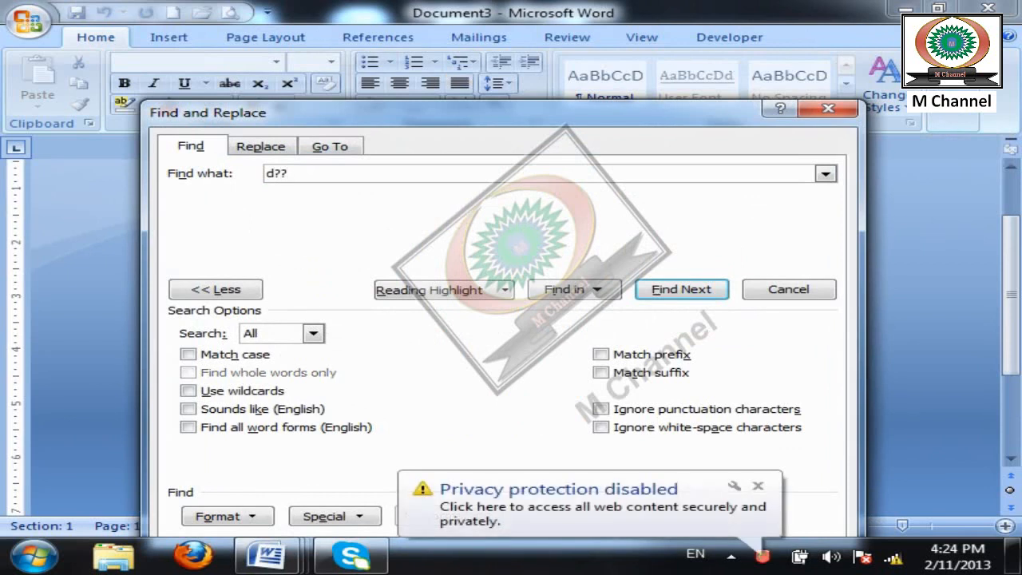
click(757, 486)
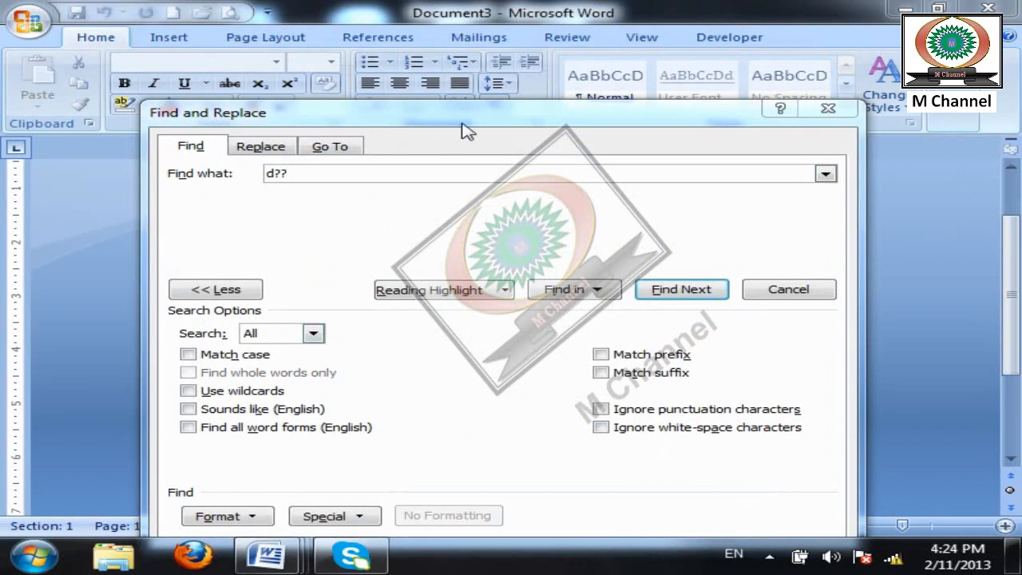
- Turn on Use wildcards for the "d??" search and collapse the extra search options
drag(465, 130, 490, 36)
click(266, 297)
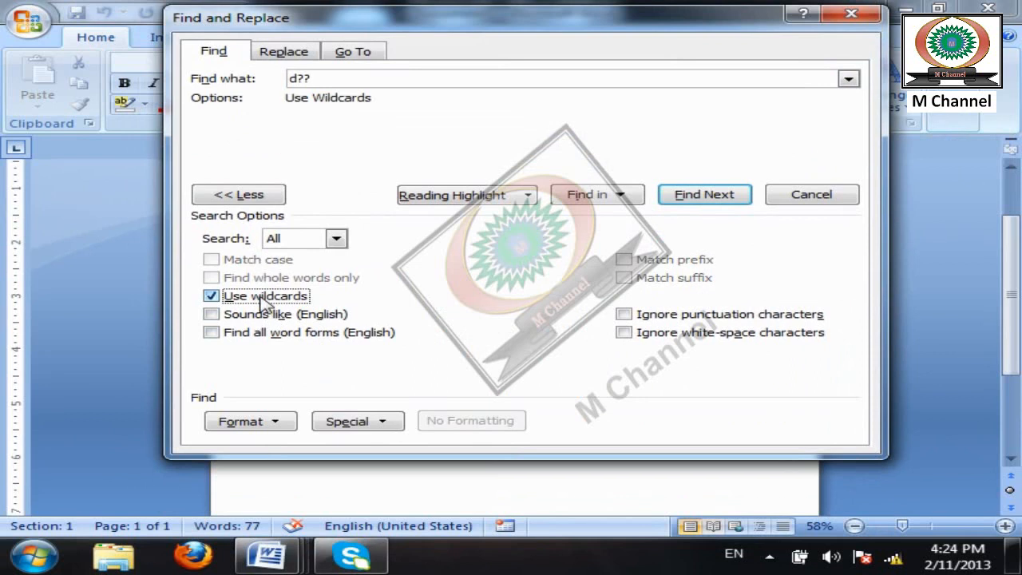
click(244, 195)
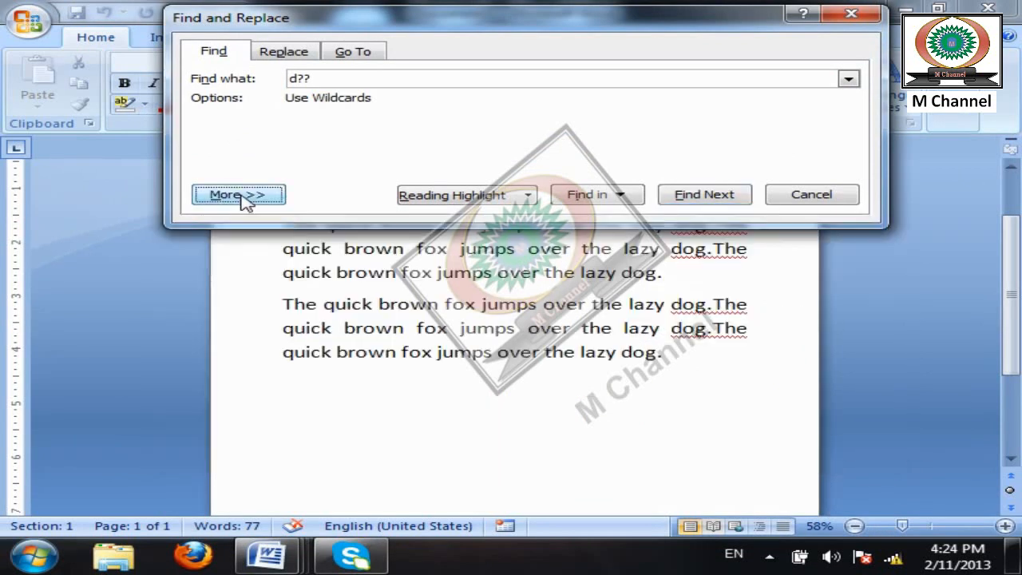
- Step through the wildcard matches for "d??" in the second paragraph, keeping the matches uncovered by the dialog
click(691, 194)
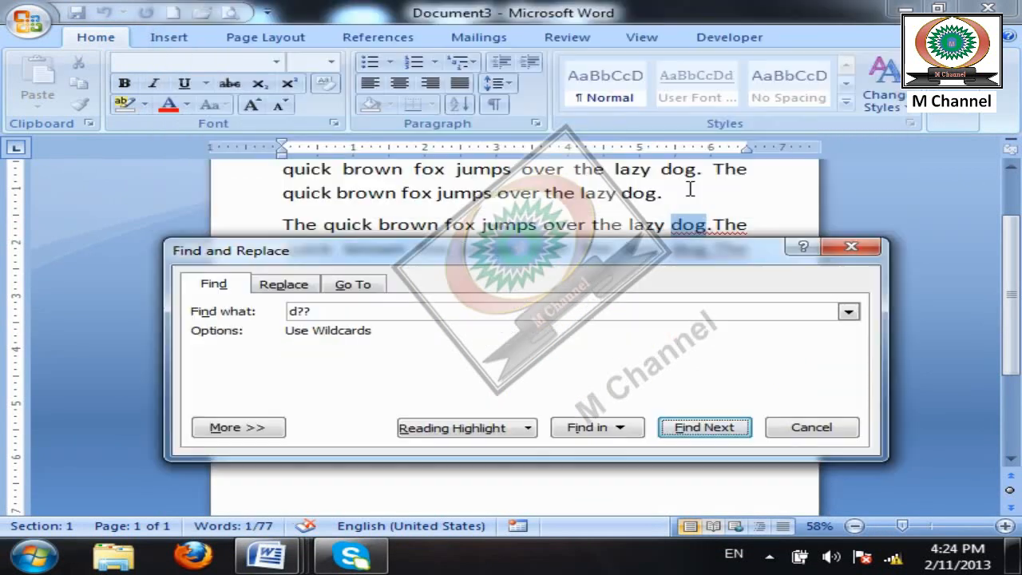
drag(729, 295, 665, 294)
click(666, 470)
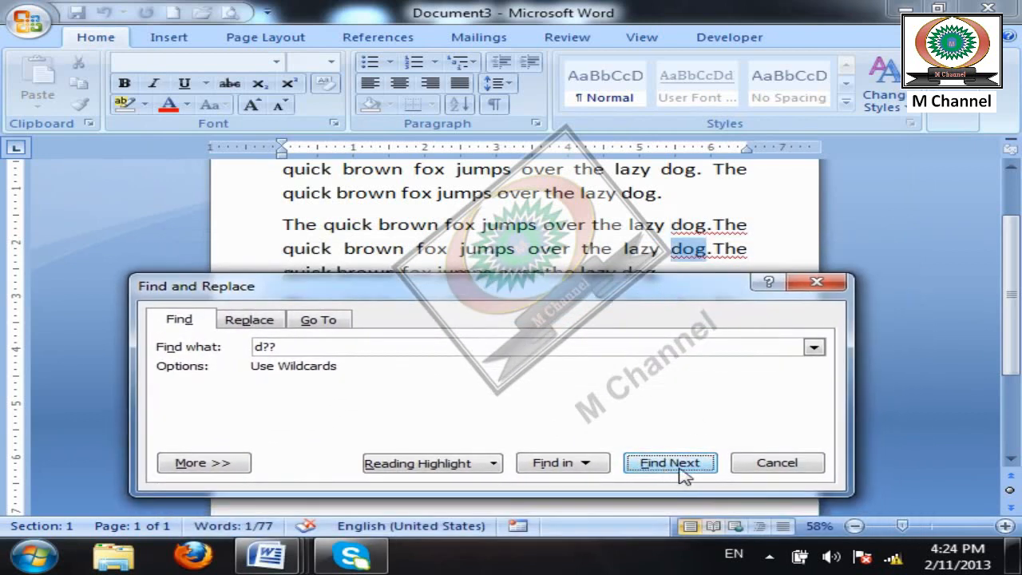
click(677, 471)
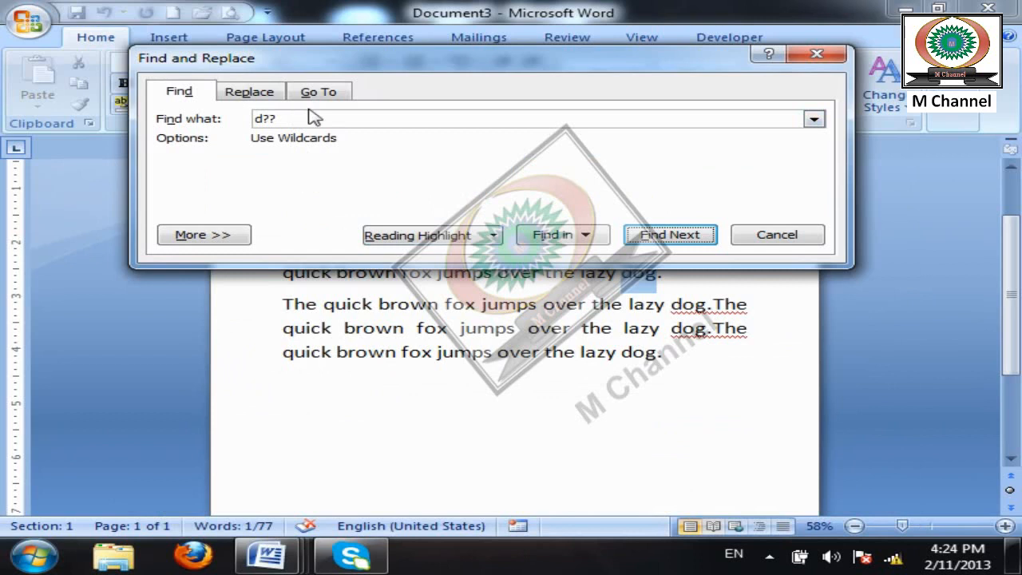
- Turn off Use wildcards and search for "d??" from below the last paragraph
click(296, 116)
click(207, 240)
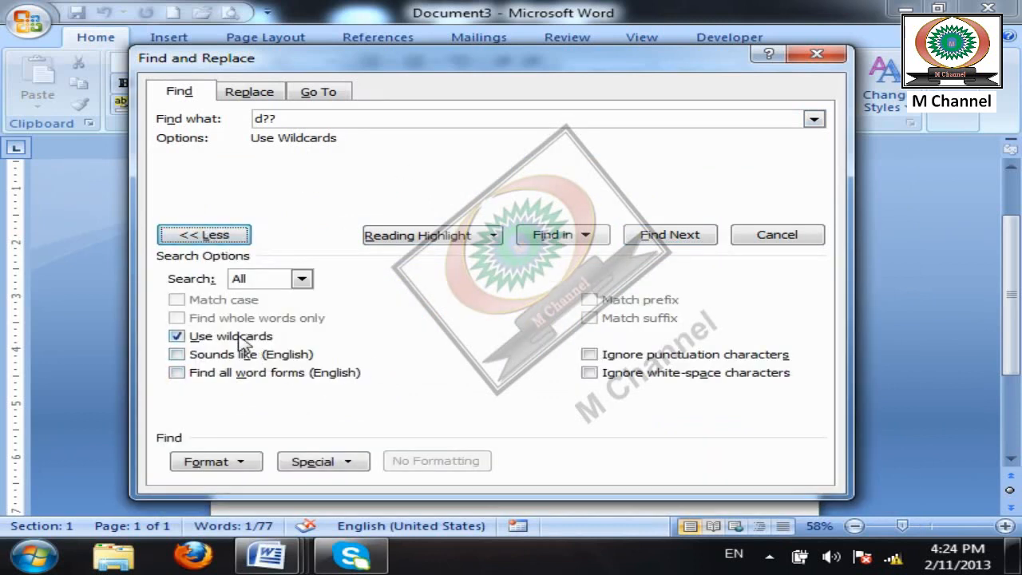
click(216, 234)
click(527, 343)
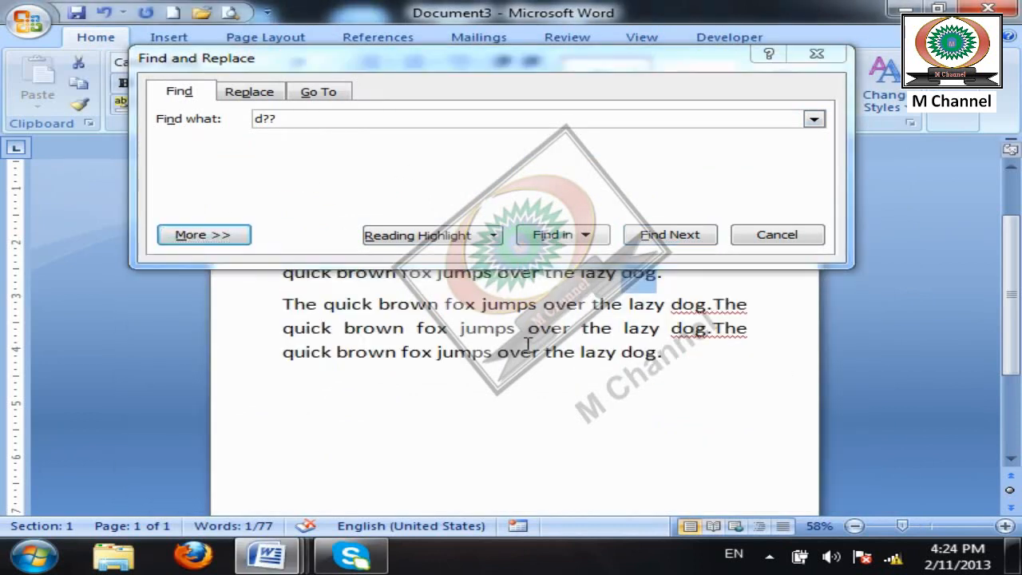
click(720, 409)
click(669, 235)
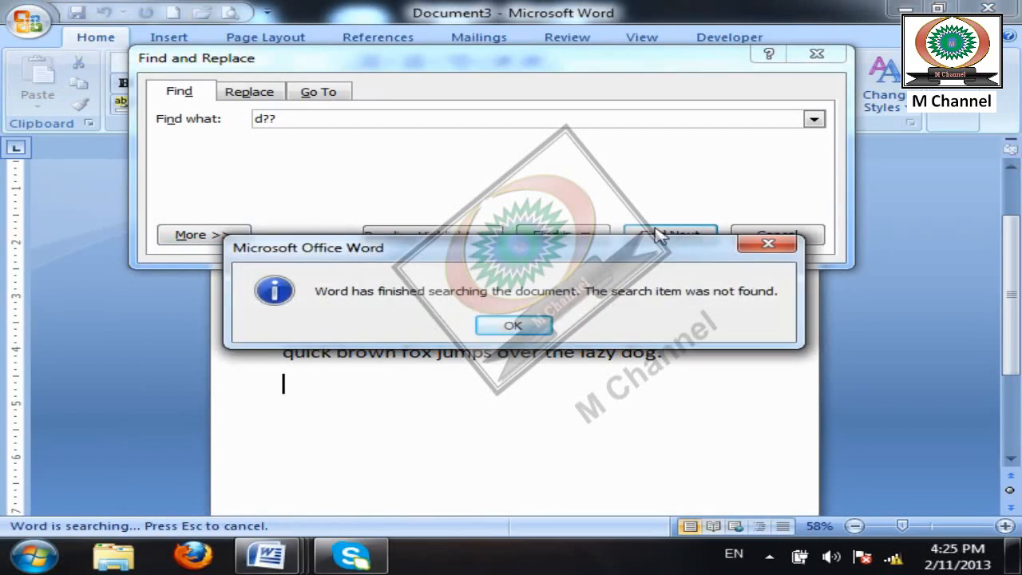
click(514, 328)
- Change the search text to "b??" and collapse the extra search options
click(206, 235)
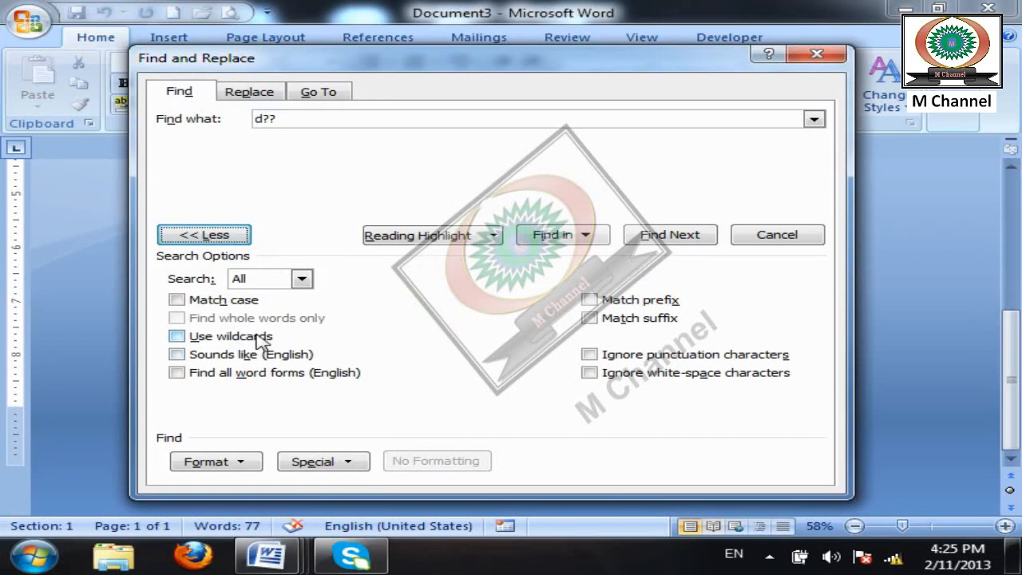
click(296, 119)
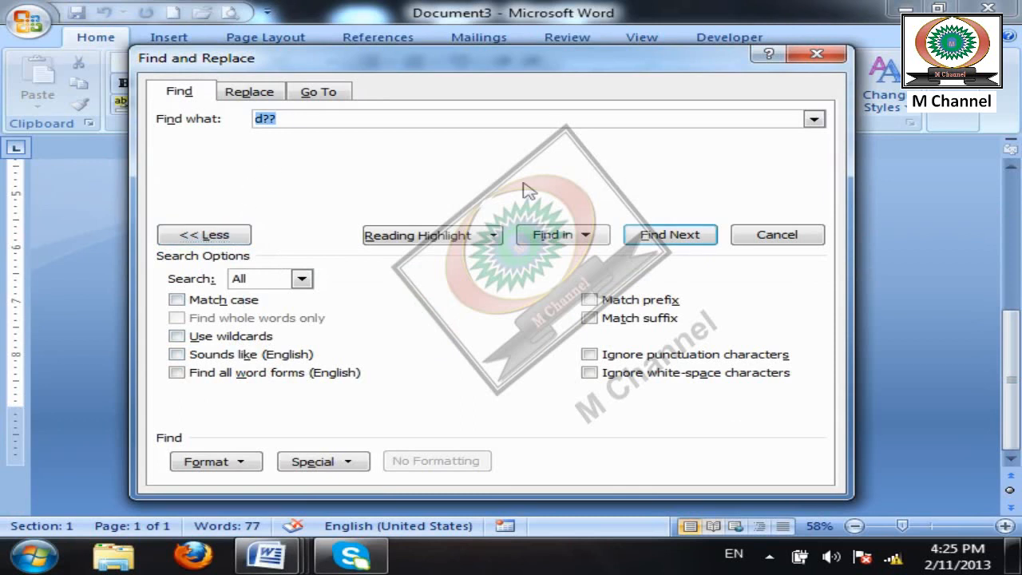
text(B)
key(BackSpace)
text(n)
key(BackSpace)
text(b??)
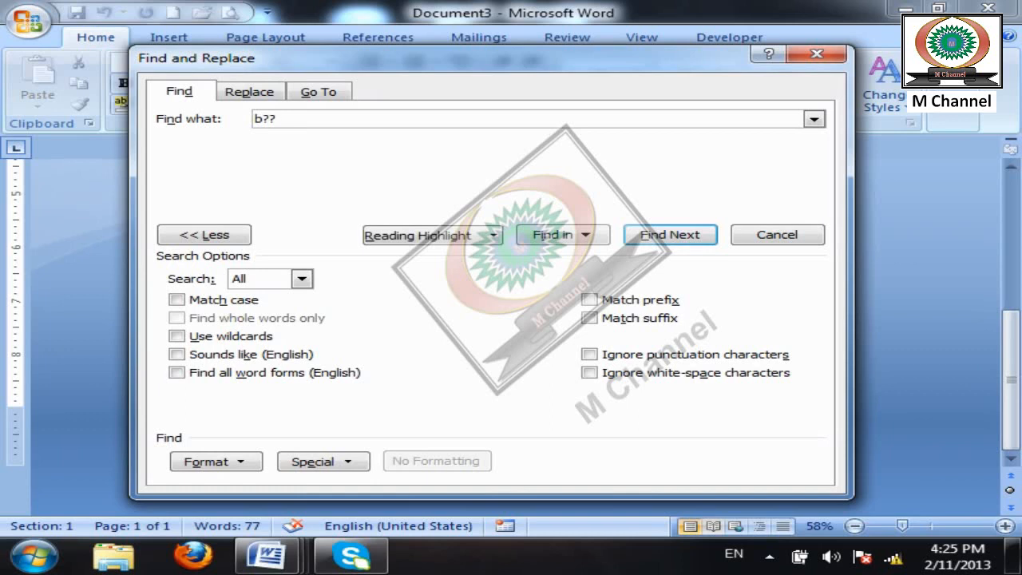
click(192, 235)
- Search the document for "b??" with wildcards off and dismiss the search messages
click(675, 240)
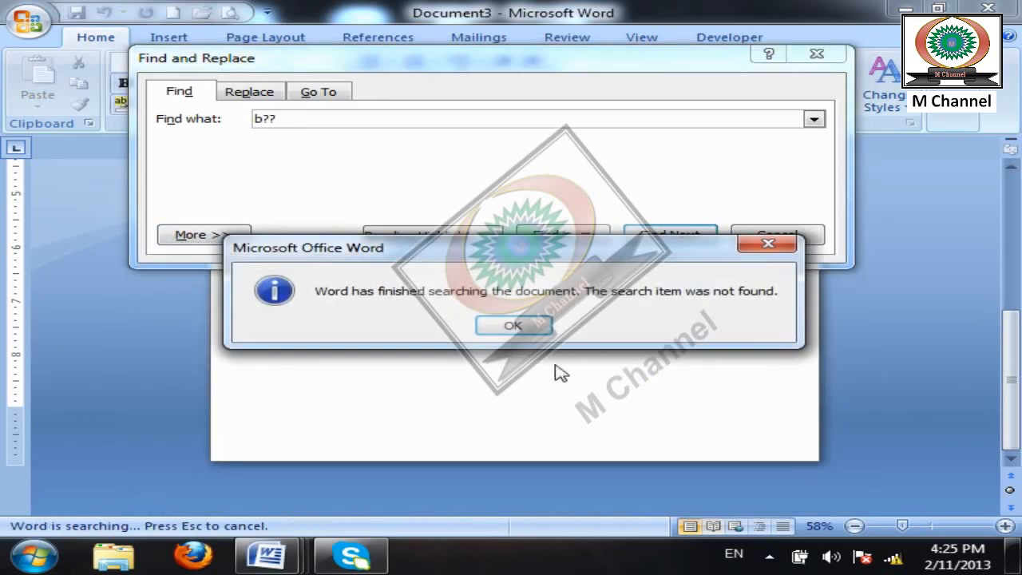
click(525, 325)
click(648, 238)
click(524, 325)
- Turn on Use wildcards for the "b??" search and collapse the extra search options
drag(566, 56, 602, 234)
scroll(603, 234, up, 3)
scroll(607, 233, down, 2)
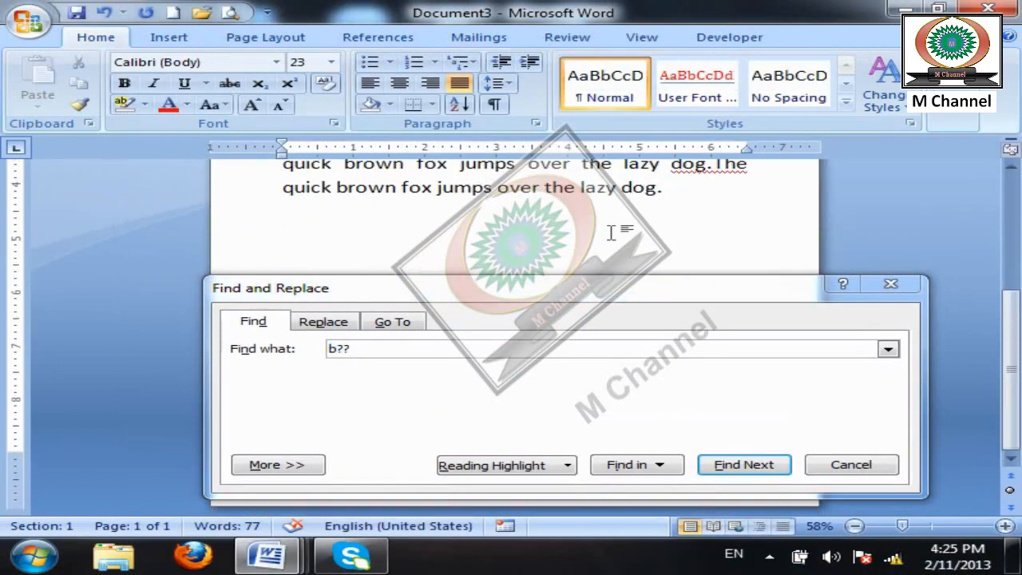
drag(493, 283, 554, 302)
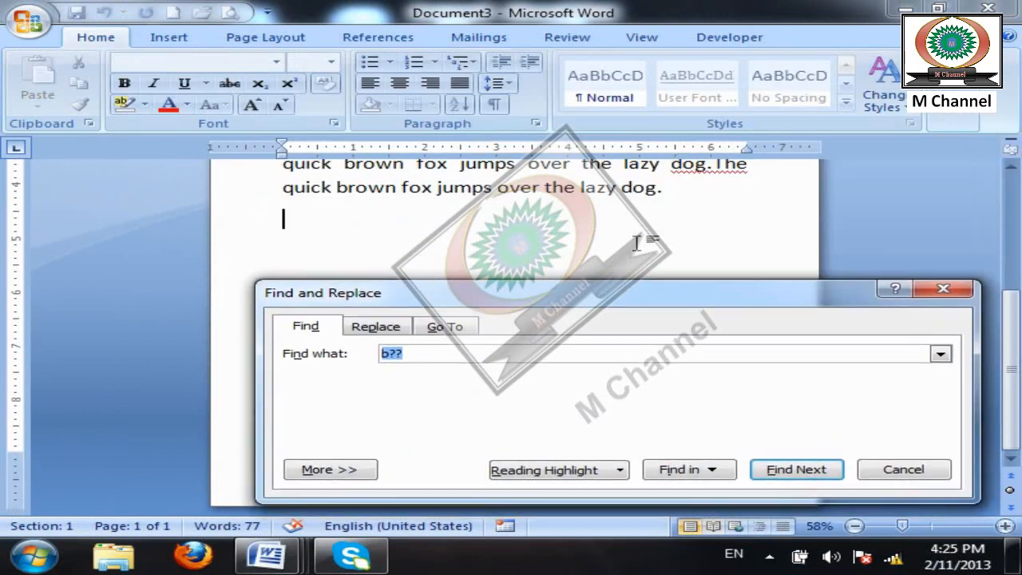
click(713, 221)
scroll(727, 224, up, 1)
scroll(727, 224, up, 1)
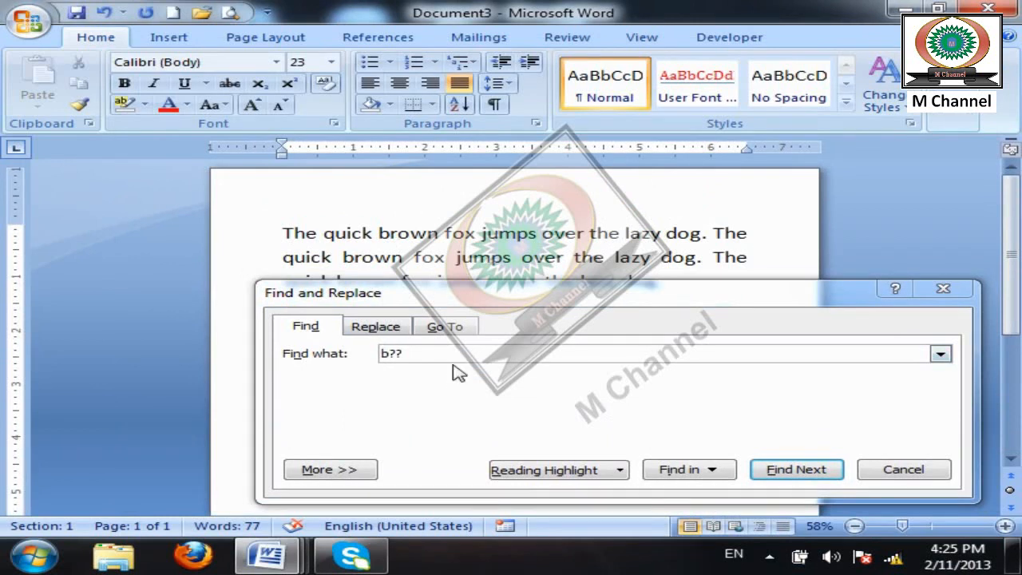
drag(555, 292, 631, 43)
click(383, 224)
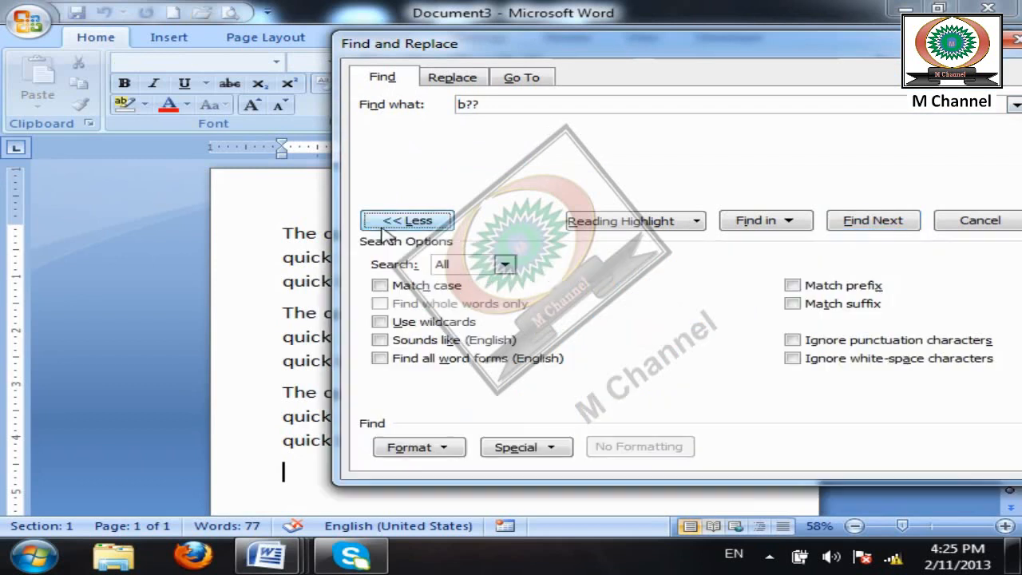
click(380, 324)
click(407, 222)
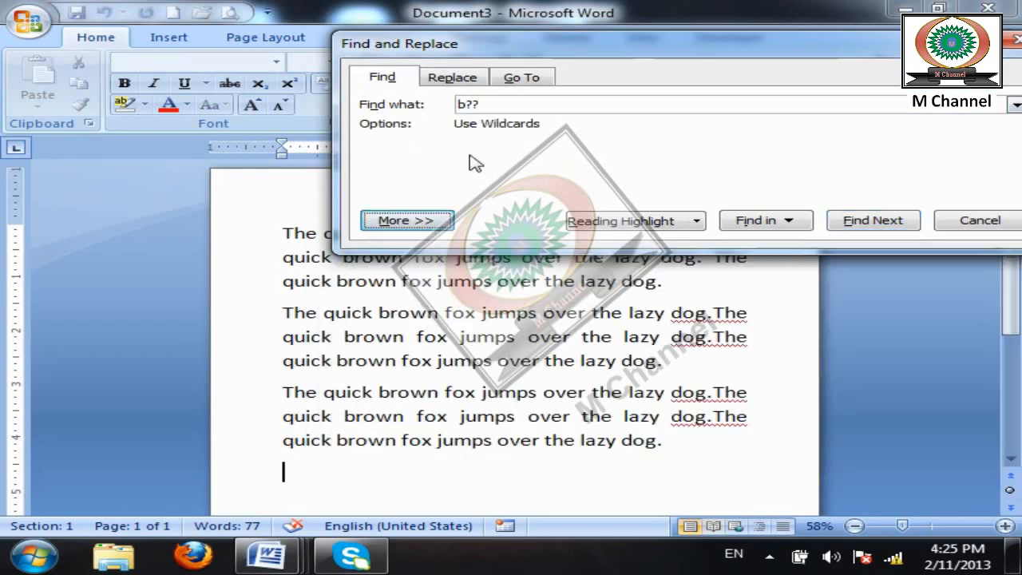
- Find the next wildcard match for "b??" and move the dialog clear of the matched text
drag(588, 46, 488, 240)
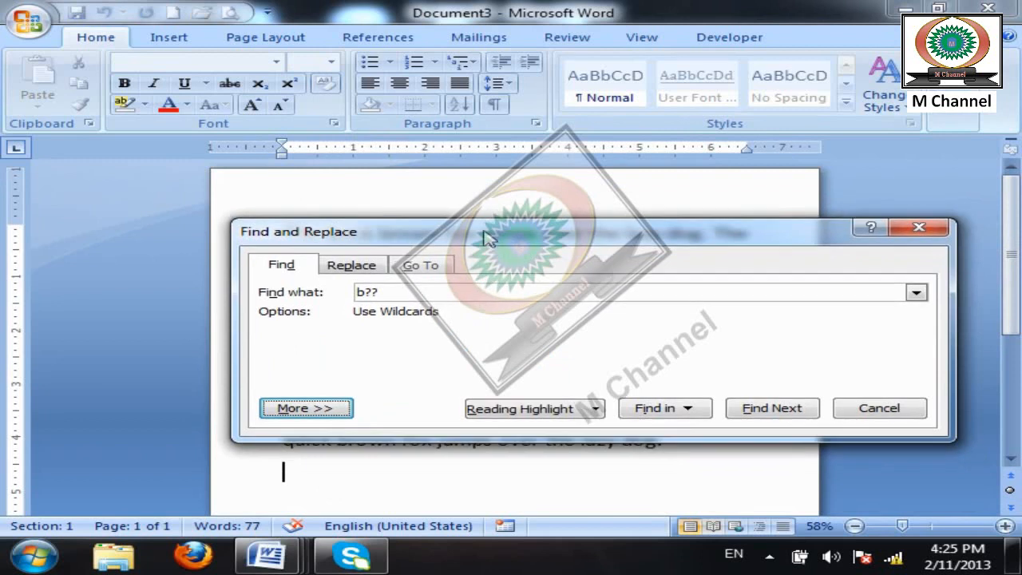
click(763, 410)
drag(551, 29, 609, 324)
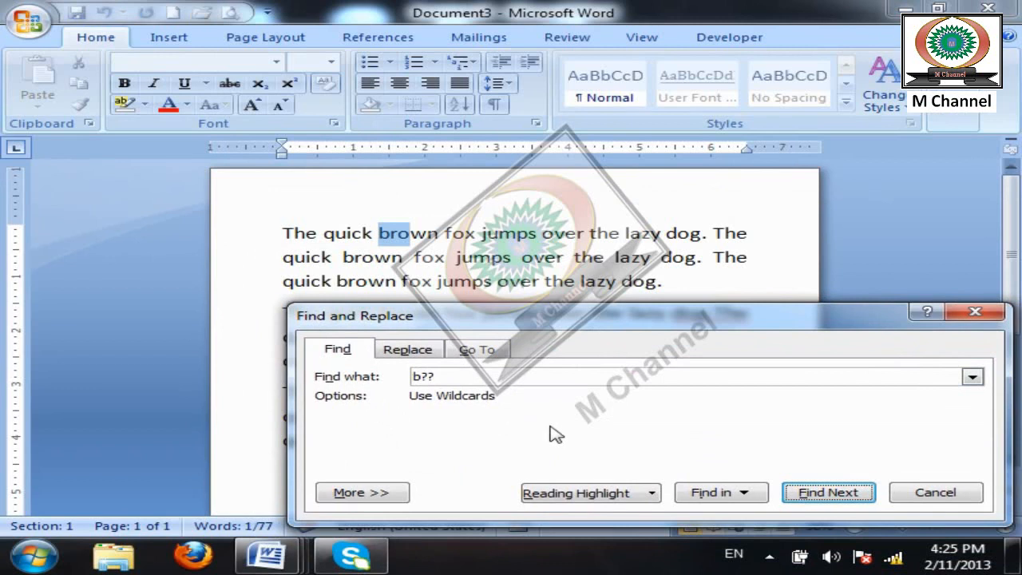
drag(591, 318, 581, 5)
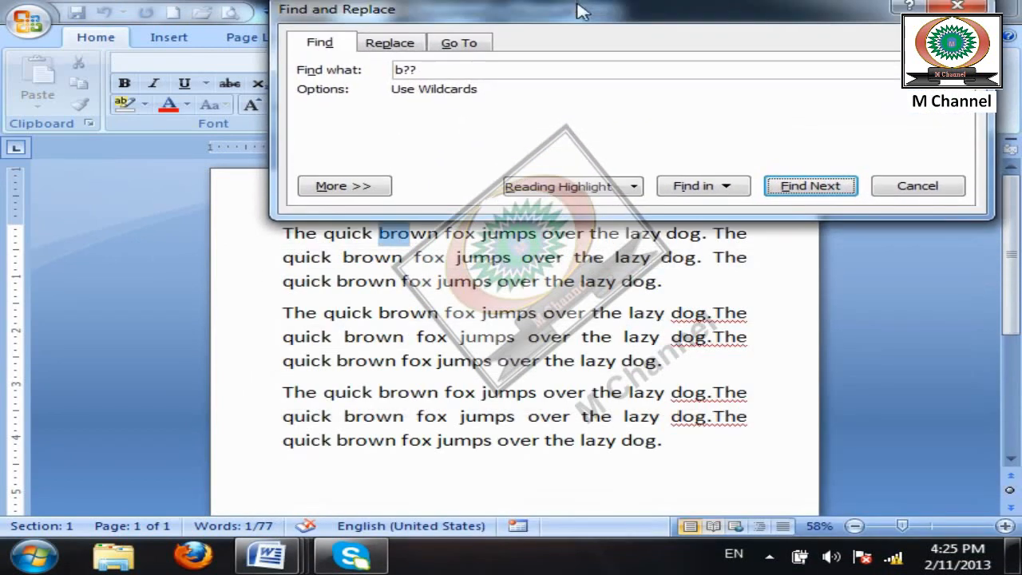
- Turn off Use wildcards and close Find and Replace
click(341, 186)
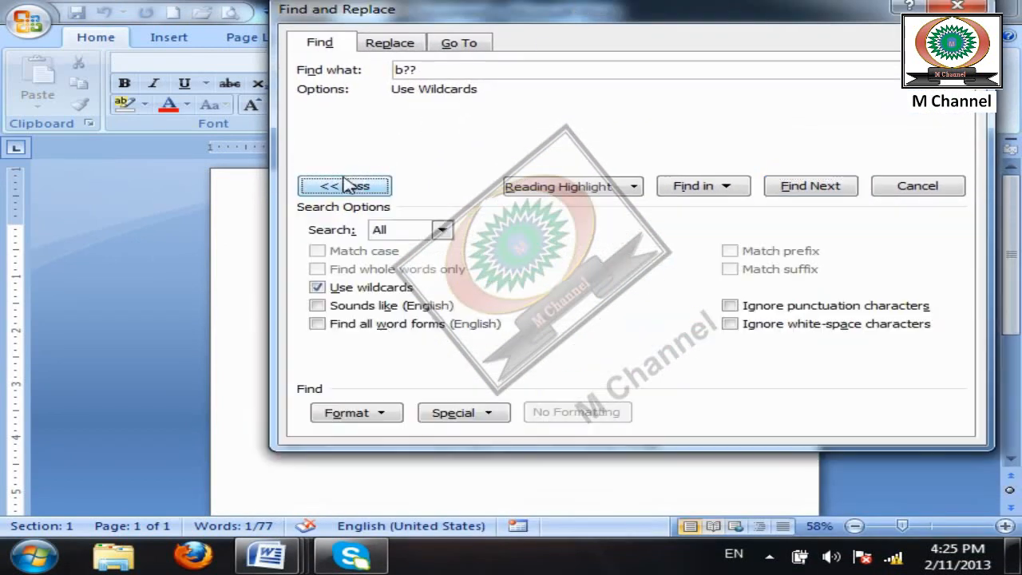
click(368, 291)
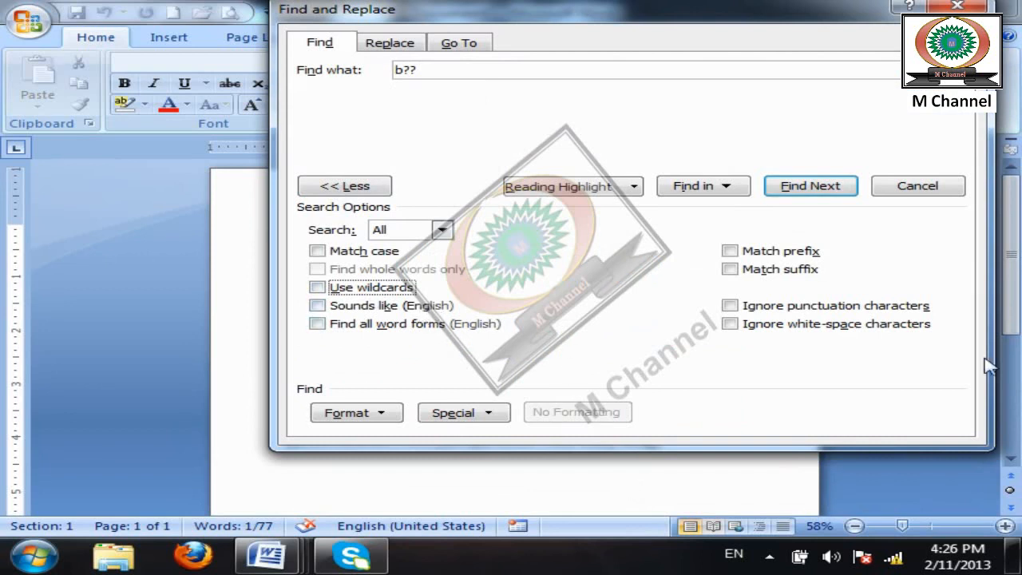
click(944, 188)
- Replace the document's entire text with "Red" and "Read" on separate lines
key(ctrl+a)
key(Delete)
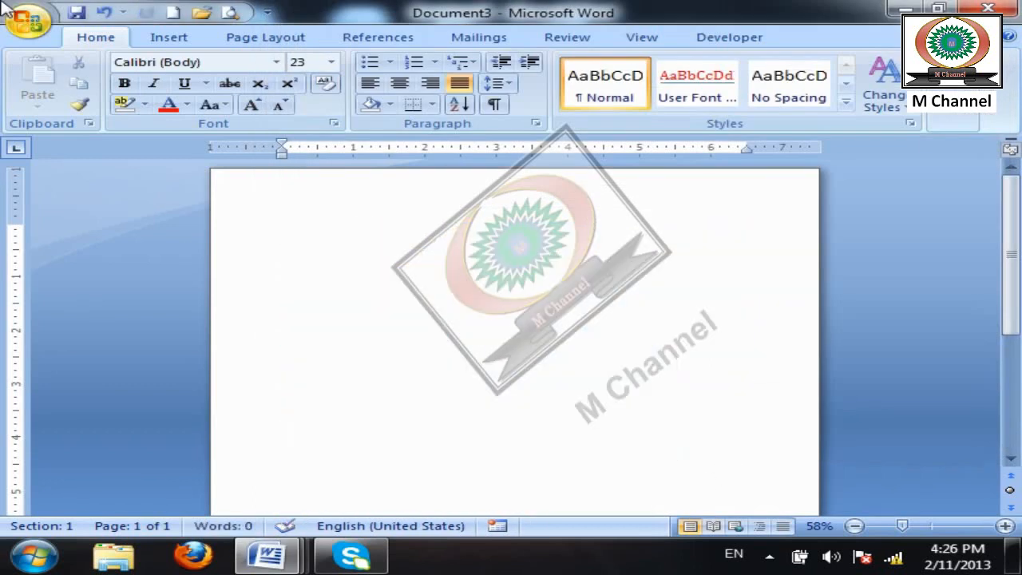
text(Red)
key(Return)
text(REad)
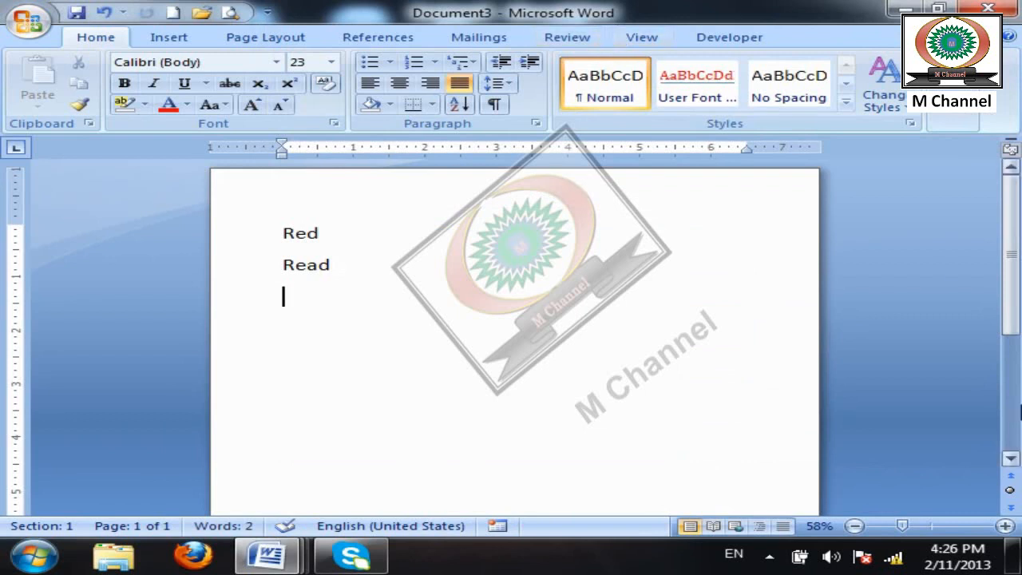
- In the Find options, turn off Use wildcards, turn on Sounds like (English), and collapse the extra search options
click(936, 124)
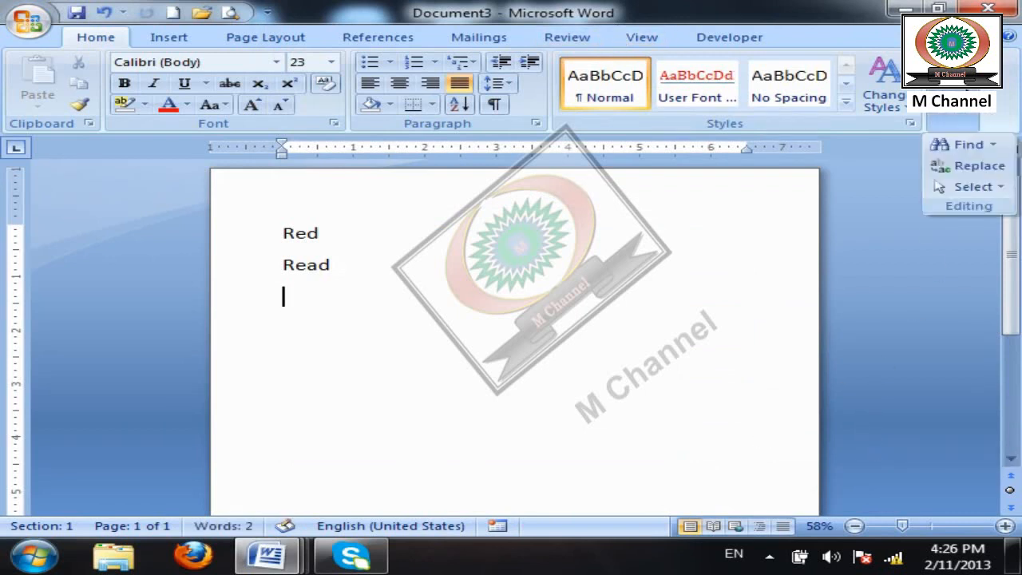
click(942, 144)
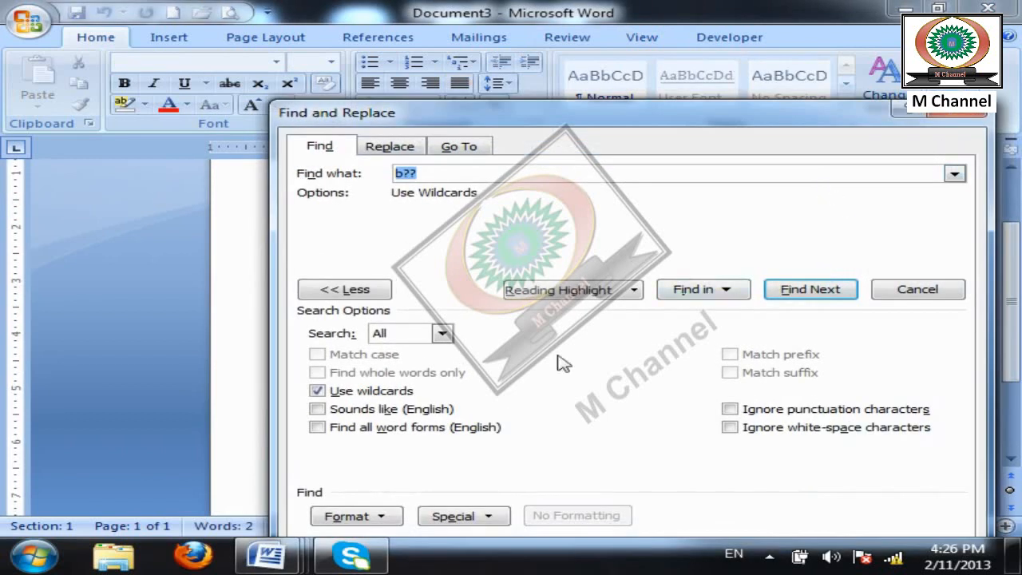
click(390, 389)
click(385, 409)
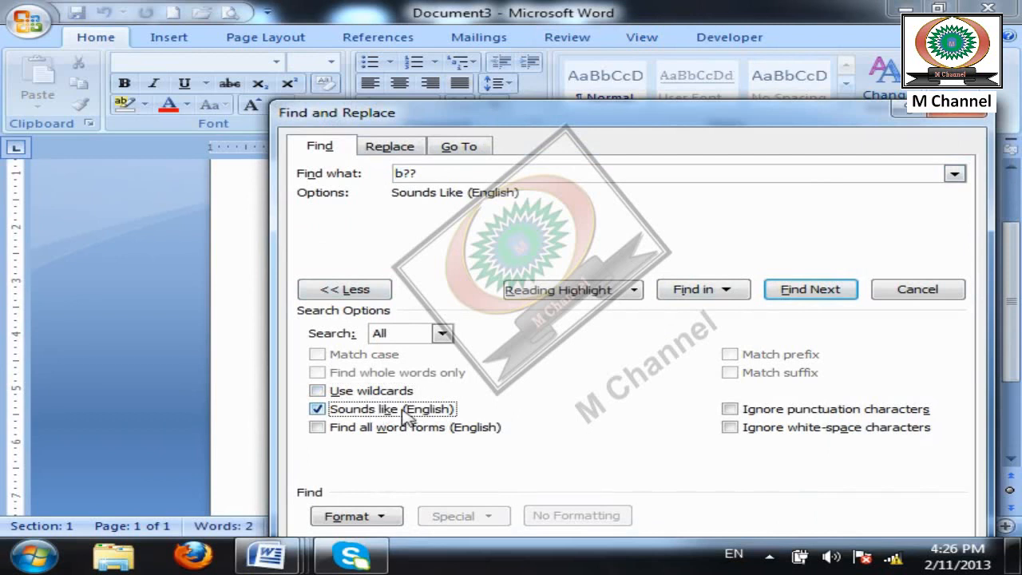
click(367, 289)
- Search the document for words that sound like "Red", moving the dialog clear of the text and stepping through the matches
drag(484, 169, 292, 149)
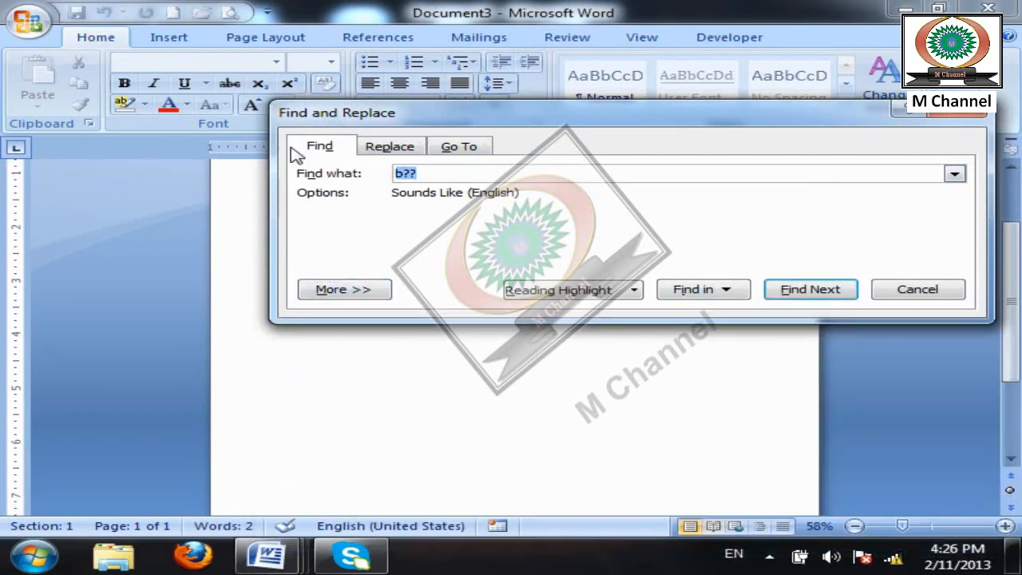
text(Red)
click(832, 290)
drag(625, 217, 559, 281)
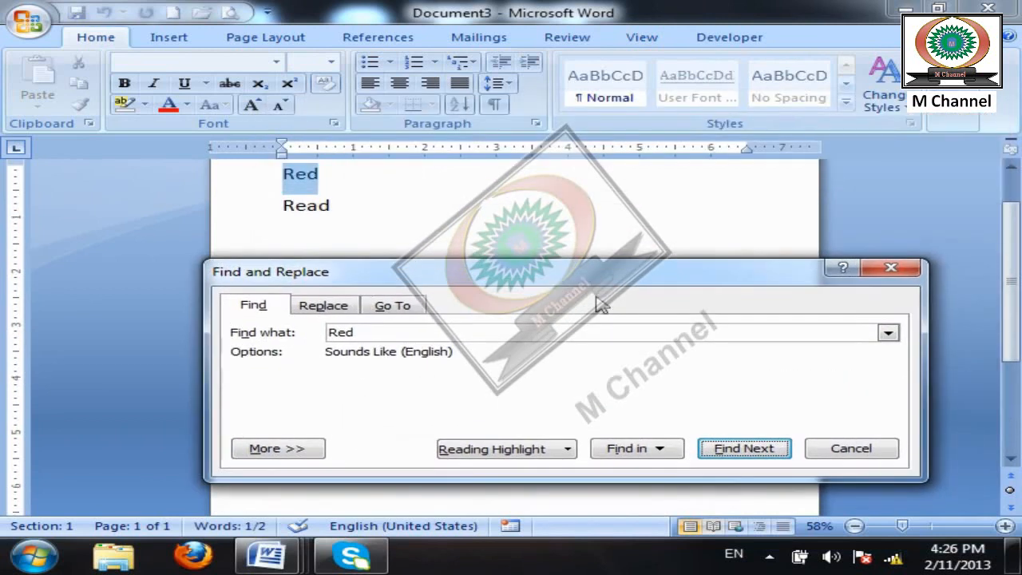
click(739, 450)
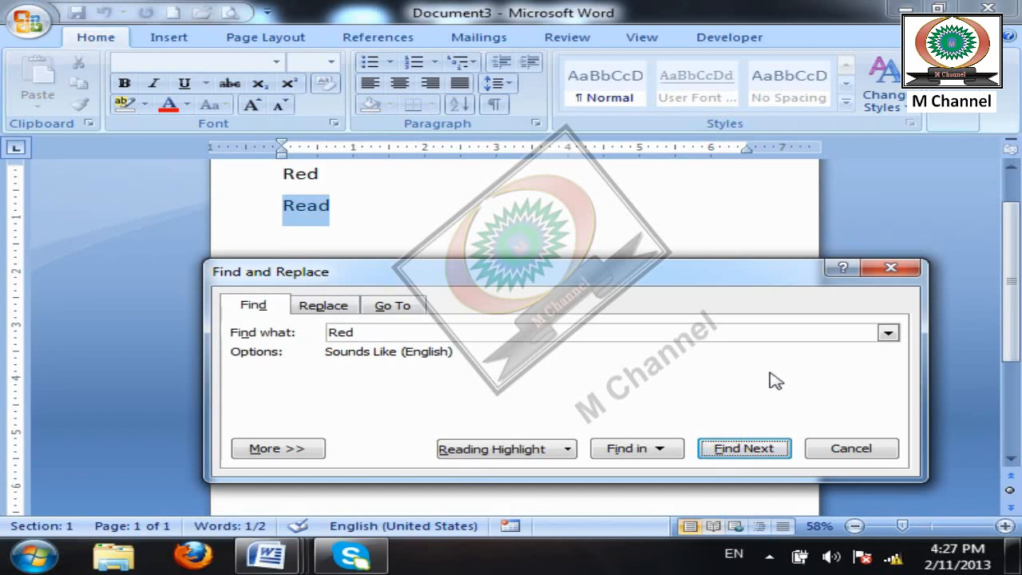
- Close Find and Replace and replace the document's text with "Listen" and "Lesson" on separate lines
click(860, 454)
drag(449, 229, 129, 103)
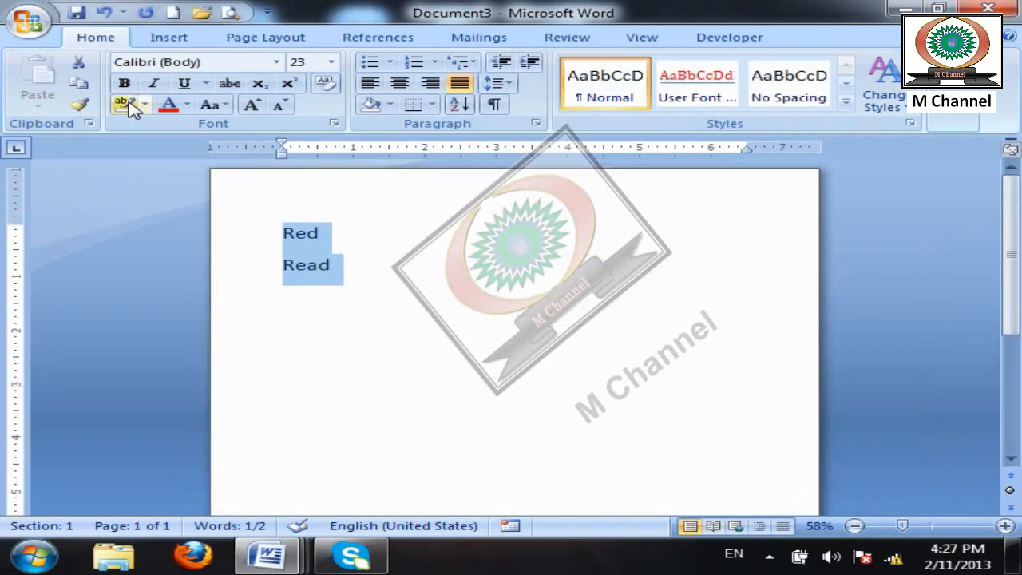
key(Delete)
text(liste)
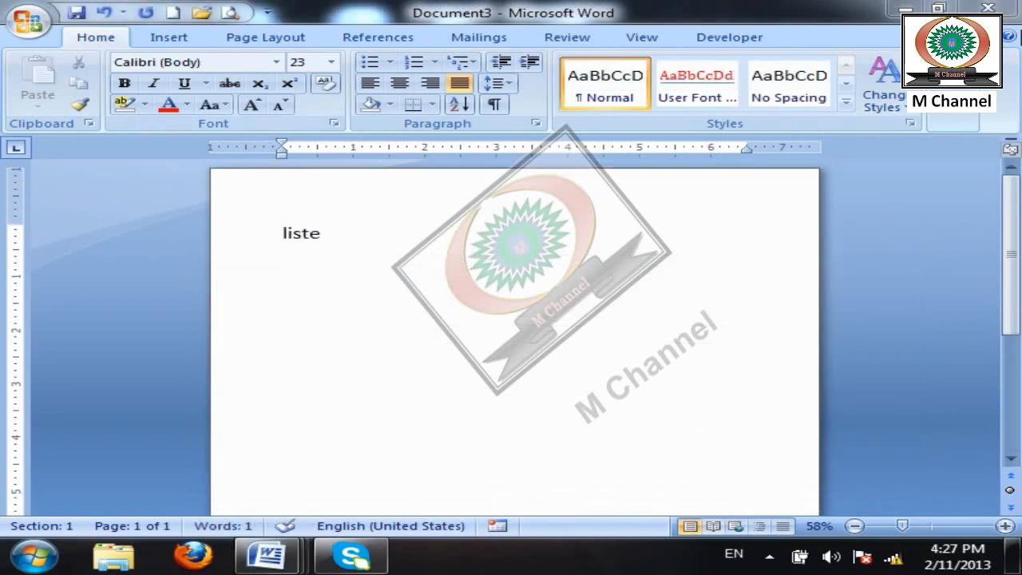
text(n Lesson)
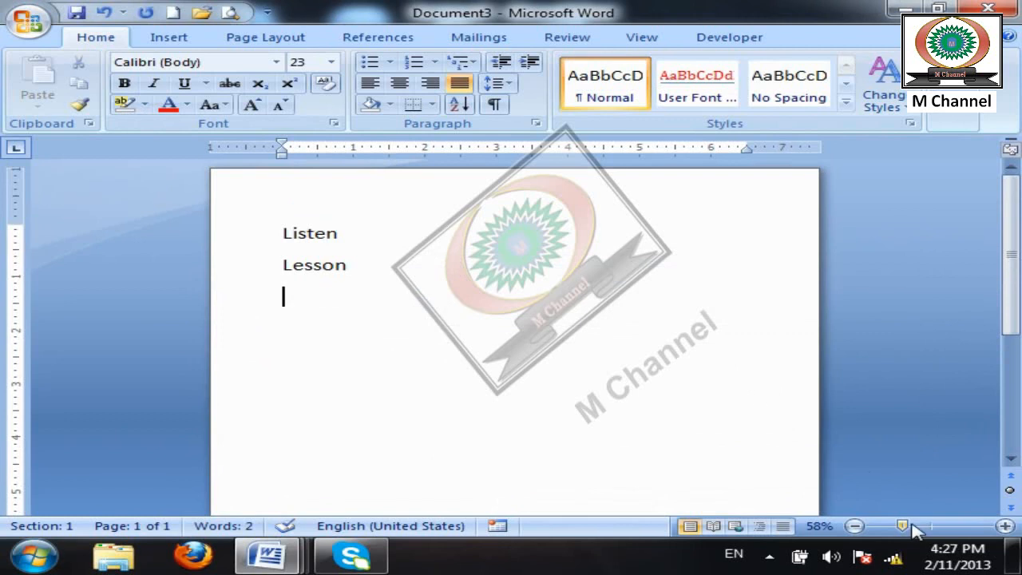
- Search the document for words that sound like "Listen" until the search ends, and close Find and Replace
key(ctrl+f)
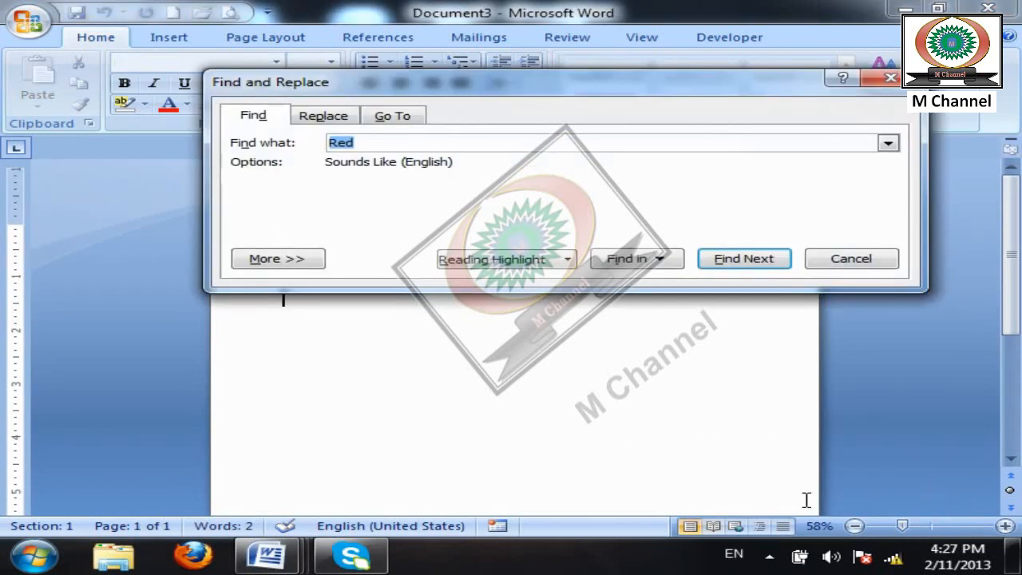
text(Liten)
click(718, 258)
click(763, 204)
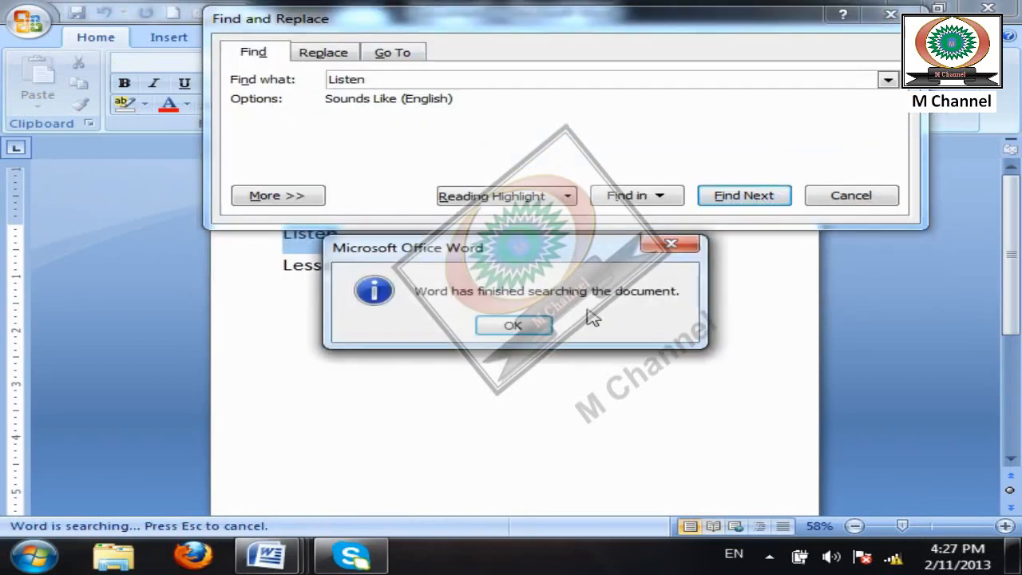
click(519, 323)
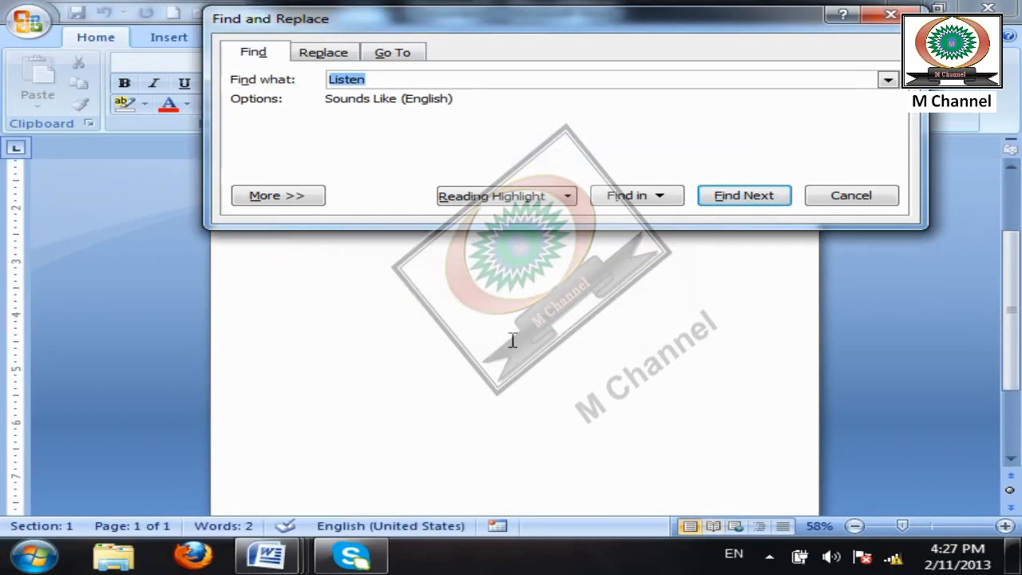
click(846, 197)
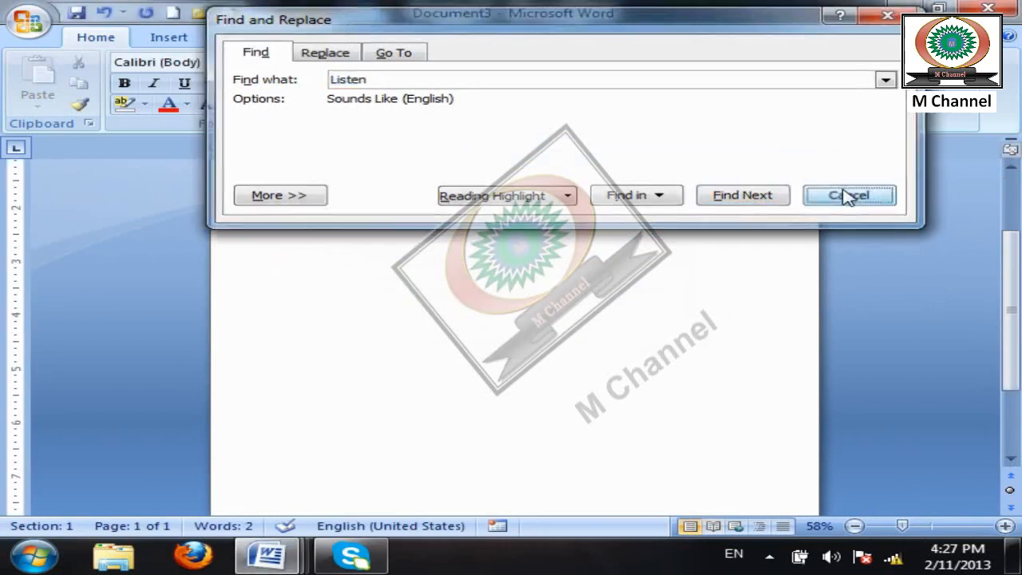
- Replace the document's text with two similar-sounding spellings of a first name on separate lines
scroll(549, 306, up, 3)
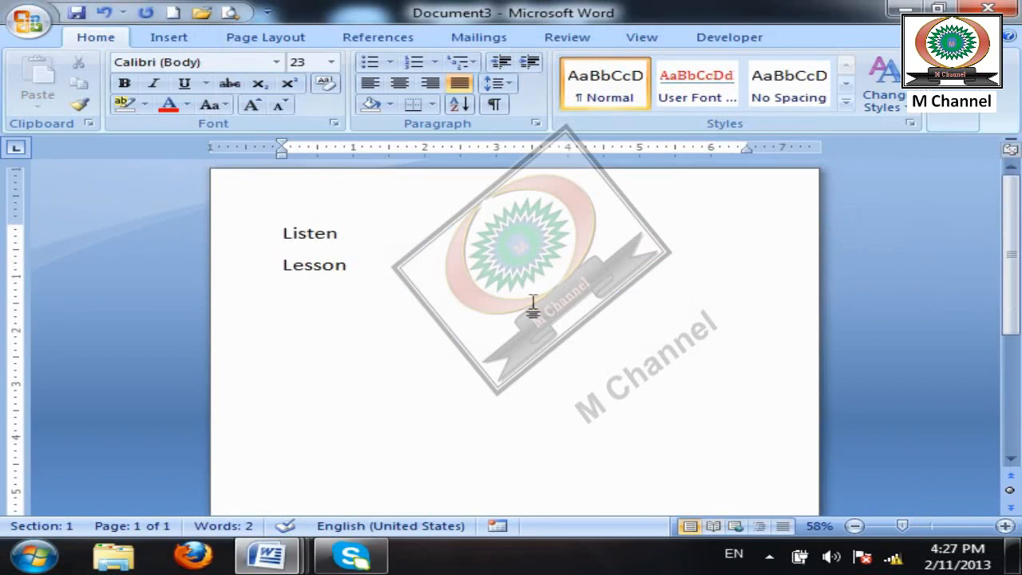
key(ctrl+a)
text(Hameed)
key(Return)
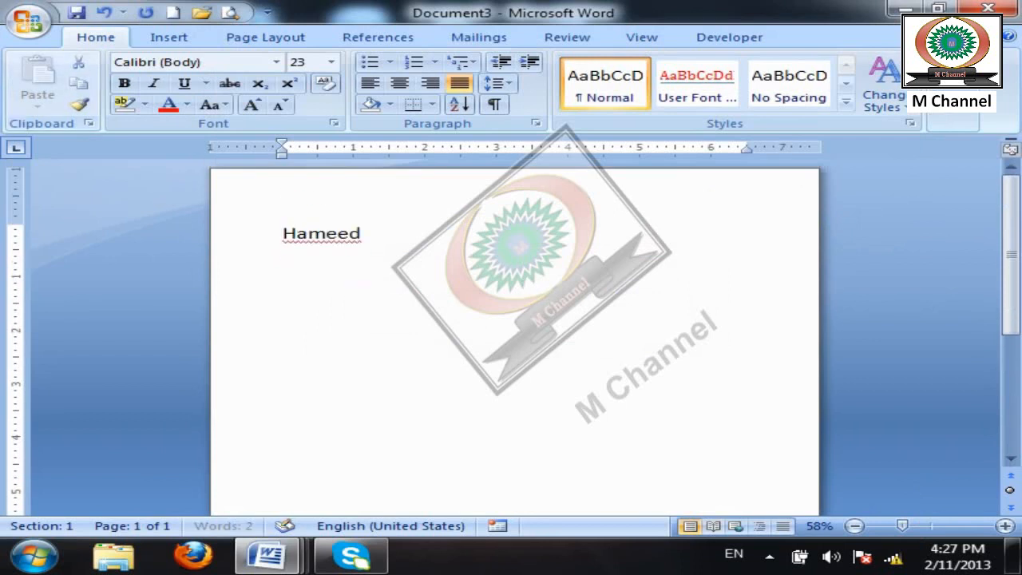
text(Hamid)
key(Return)
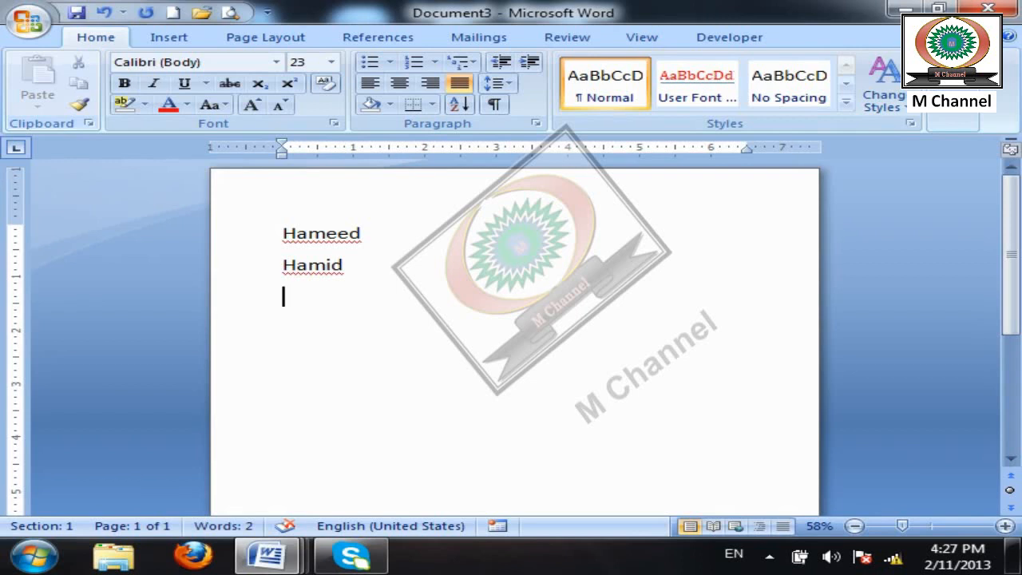
- Search for words that sound like the second name spelling, moving the dialog aside and stepping through both matches
key(ctrl+f)
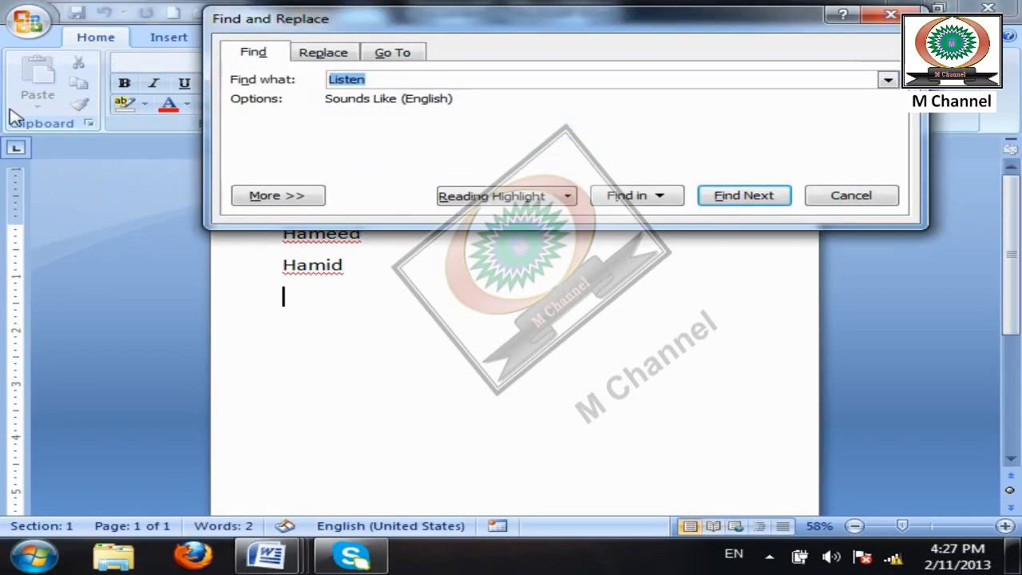
text(Hamid)
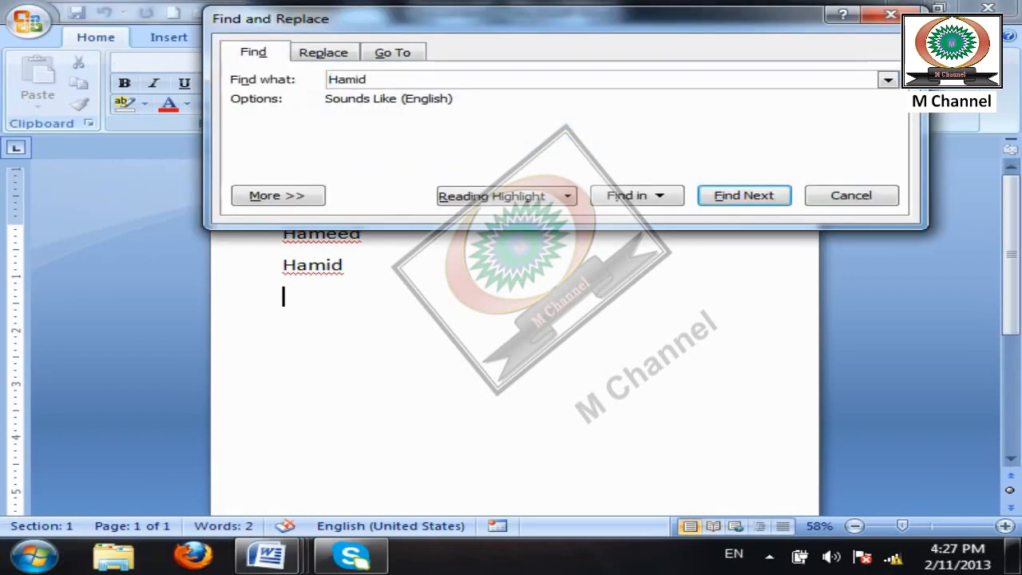
click(760, 201)
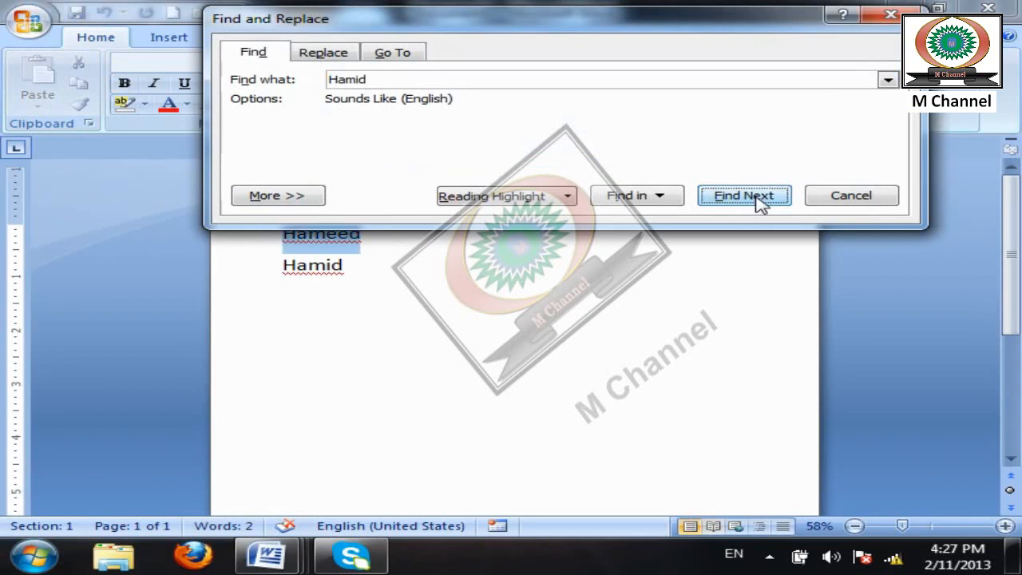
drag(602, 27, 760, 19)
click(916, 186)
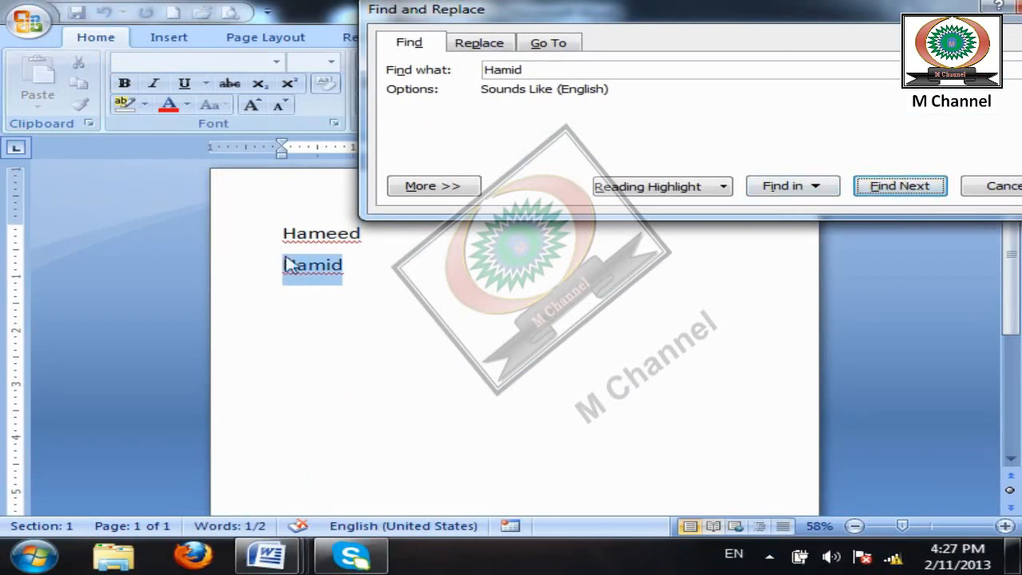
- Turn off Sounds like (English) for the name search and collapse the extra search options
click(463, 294)
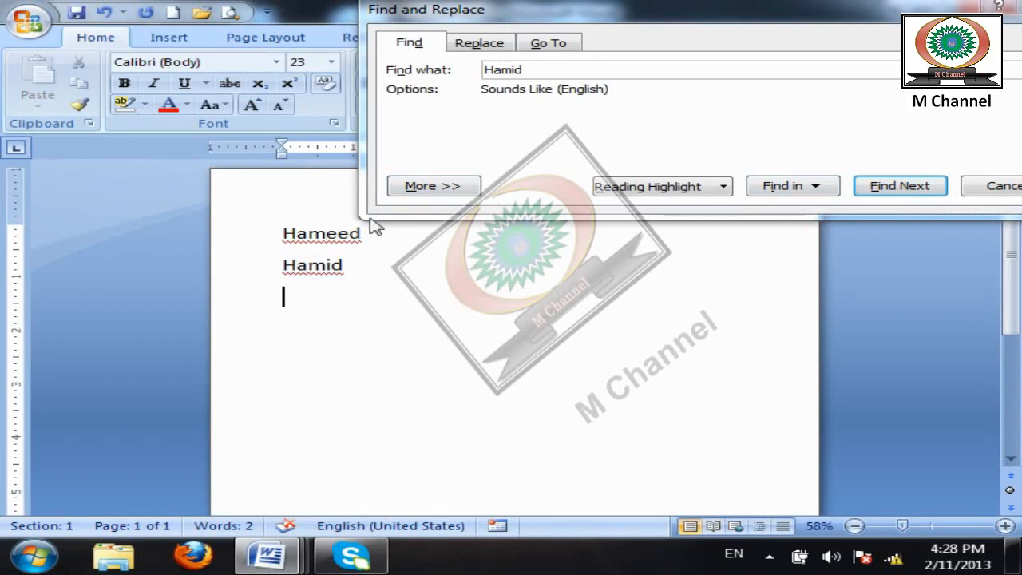
click(450, 191)
click(461, 309)
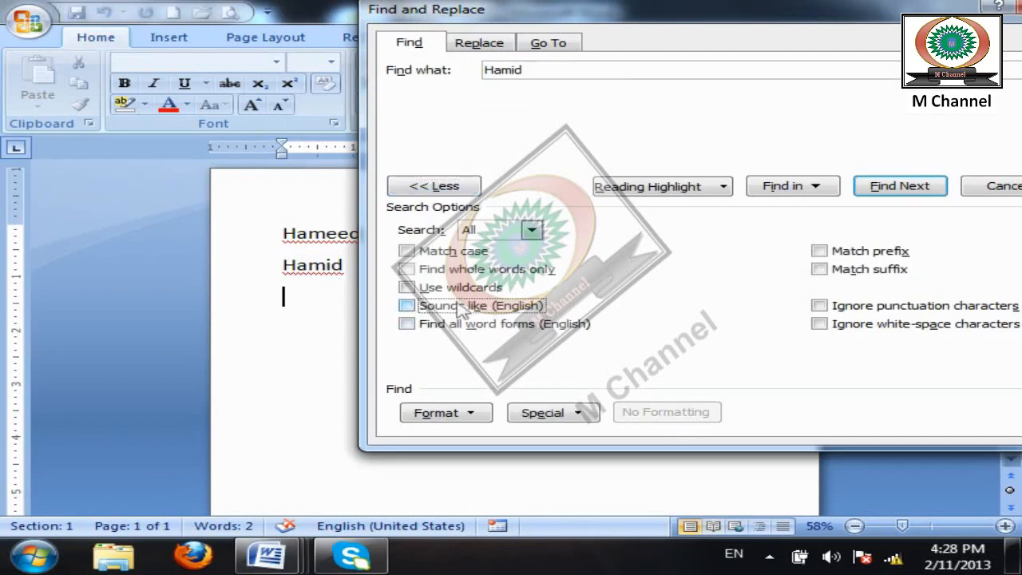
click(451, 187)
- Search for exact matches of the second name spelling until the search ends, and expand the search options
click(918, 192)
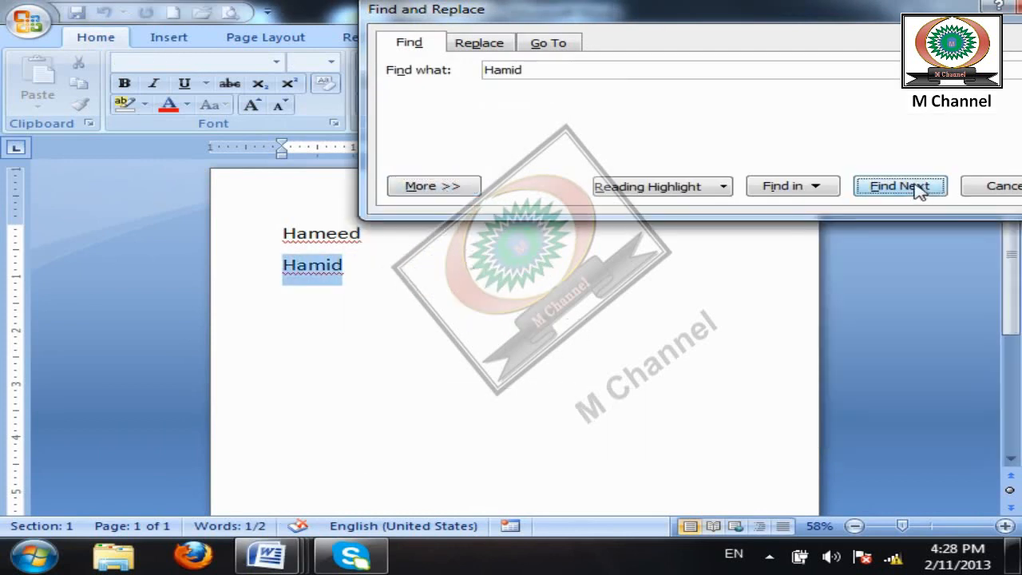
click(899, 190)
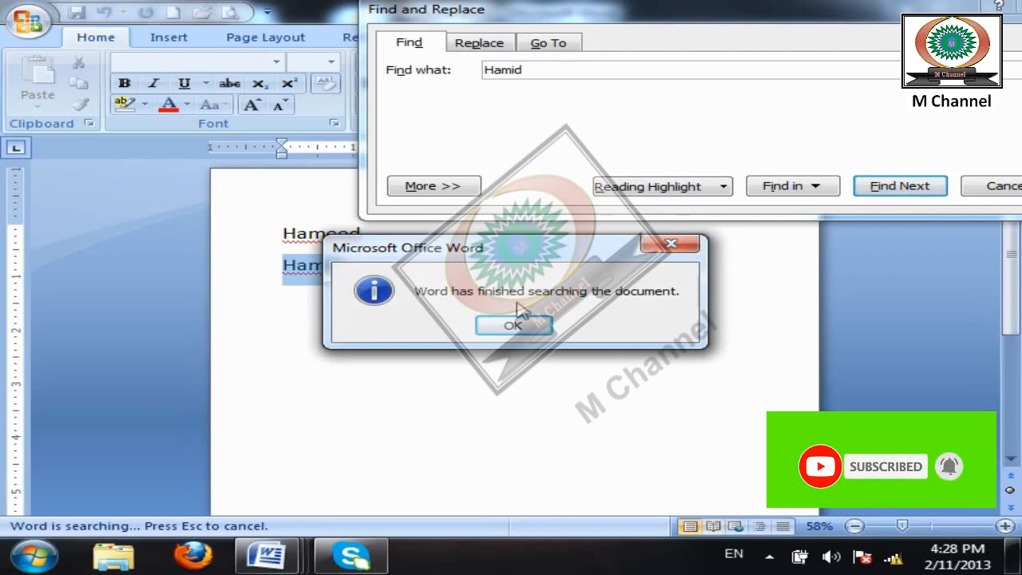
click(513, 329)
click(455, 188)
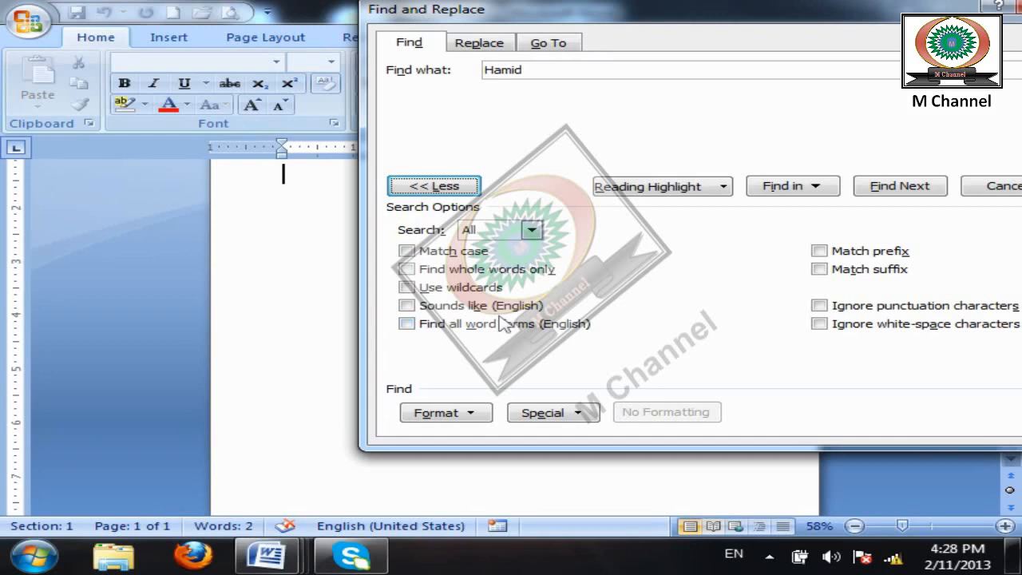
- Switch to Paint with a blank canvas
key(super+r)
text(msa)
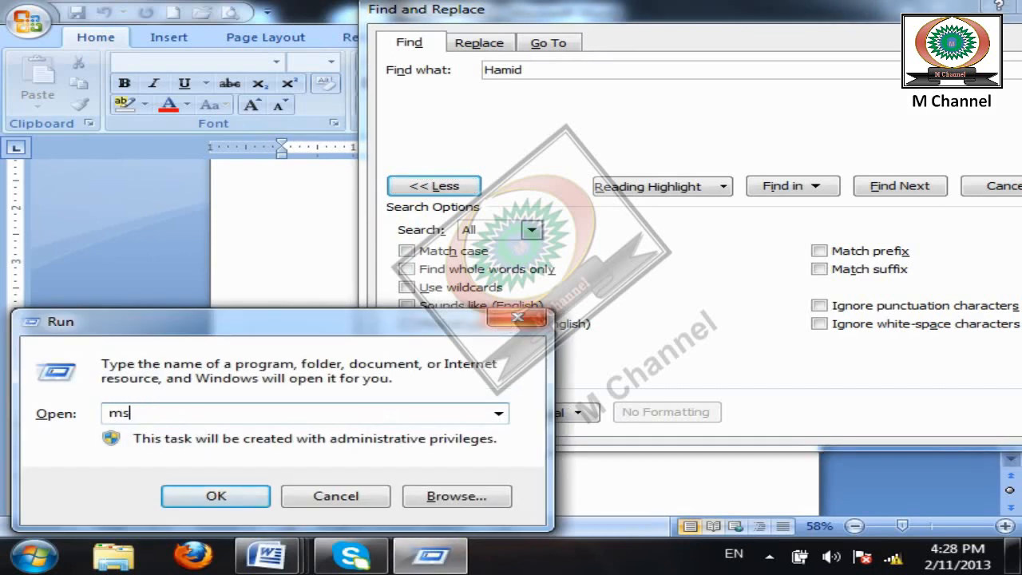
text(aint)
key(Return)
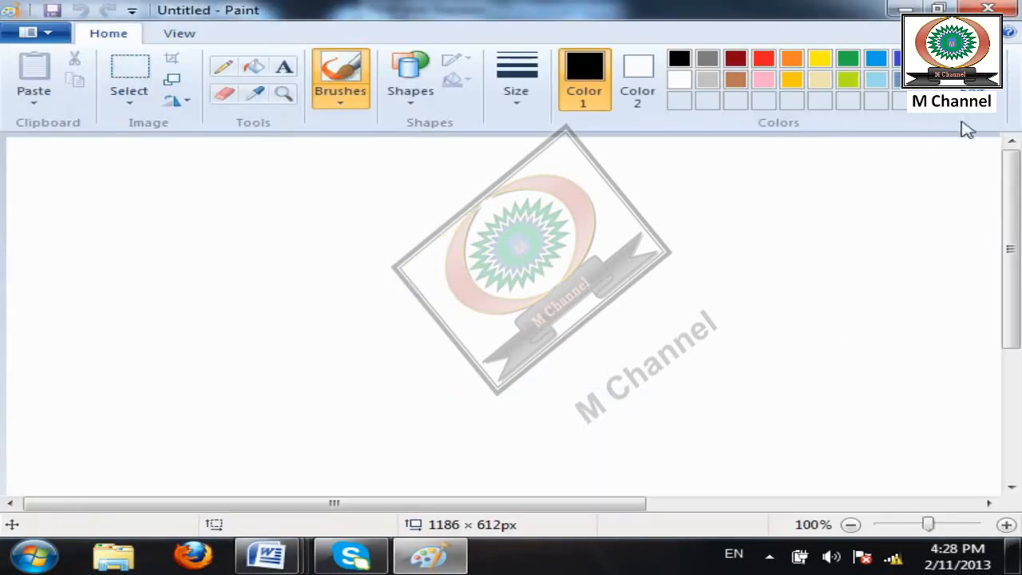
- Draw a few freehand strokes using the third brush thickness, and close Paint without saving
click(516, 90)
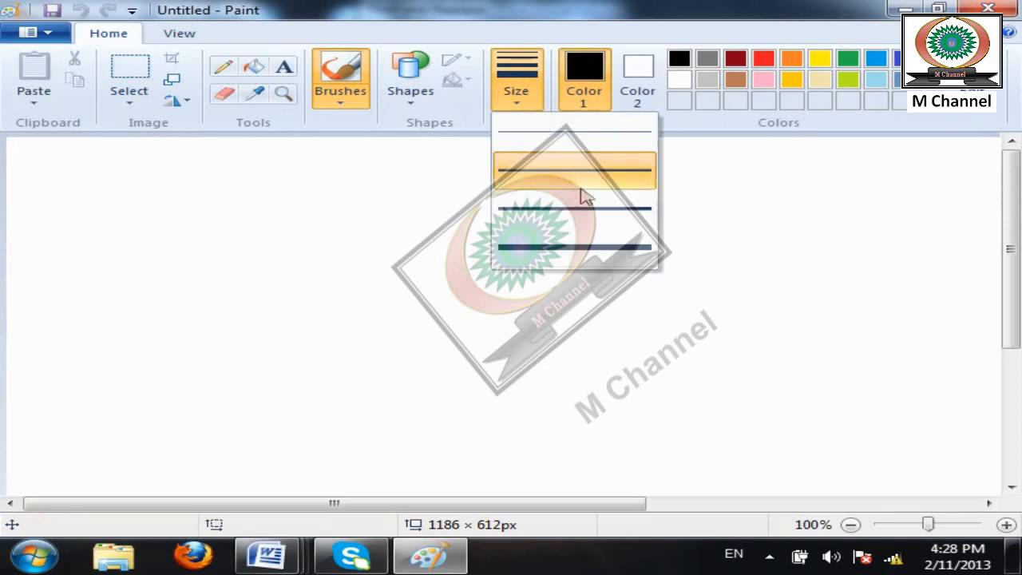
click(580, 210)
mouse_move(695, 295)
mouse_down()
mouse_move(733, 300)
mouse_move(591, 230)
mouse_move(547, 287)
mouse_move(464, 273)
mouse_move(404, 313)
mouse_up()
mouse_move(405, 205)
mouse_down()
mouse_move(410, 254)
mouse_move(343, 238)
mouse_move(224, 246)
mouse_up()
drag(333, 292, 403, 313)
click(988, 8)
click(561, 279)
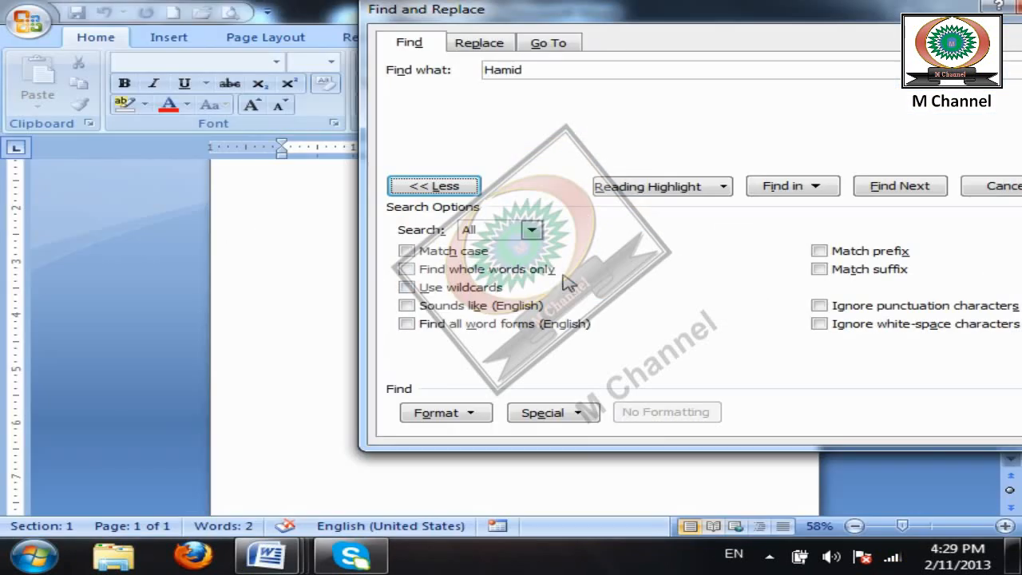
- Review the Find search options with all the document text selected, dismissing the antivirus notification, and close Find and Replace
click(1011, 185)
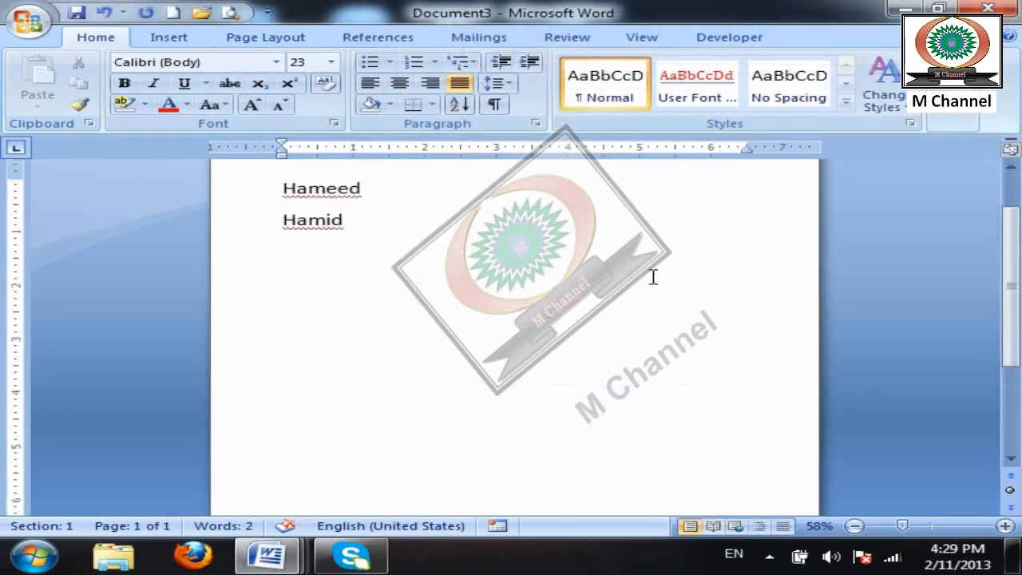
key(ctrl+a)
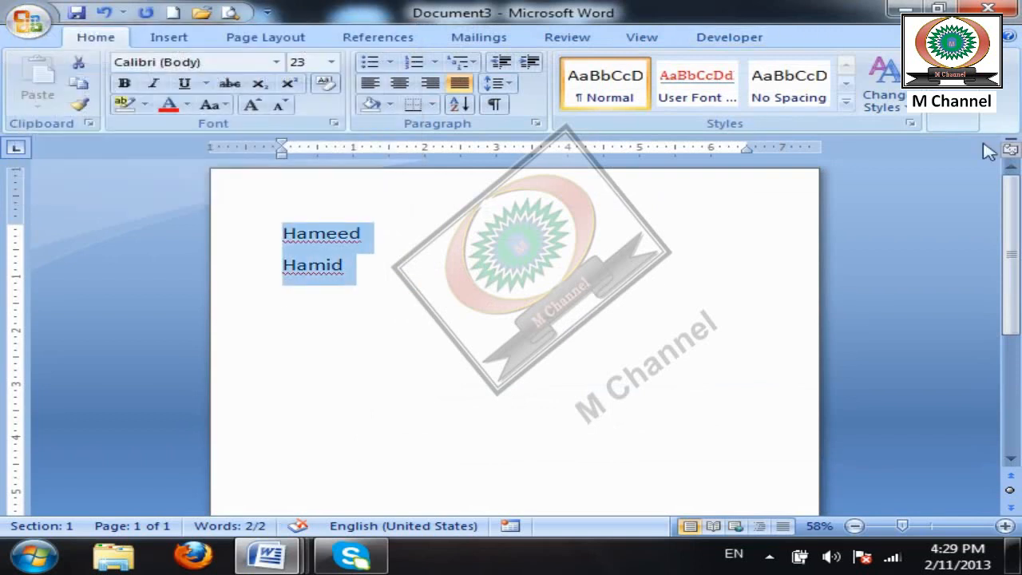
click(953, 120)
click(958, 146)
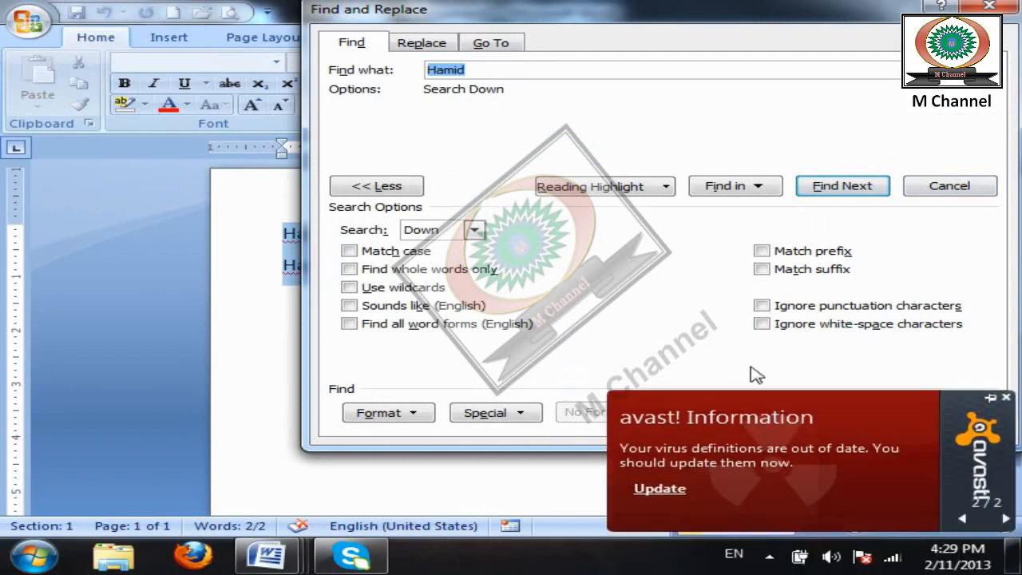
click(1005, 397)
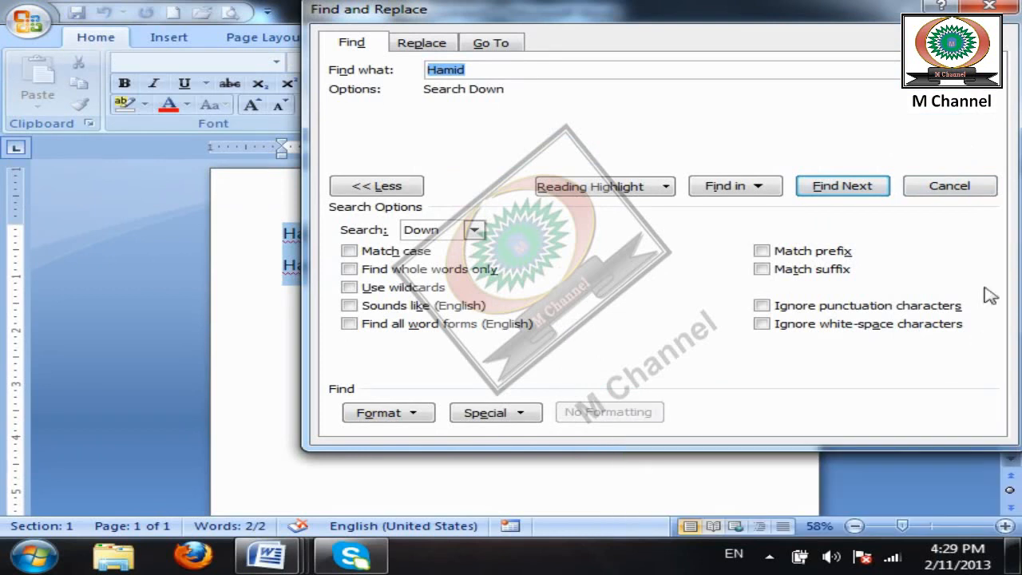
click(965, 187)
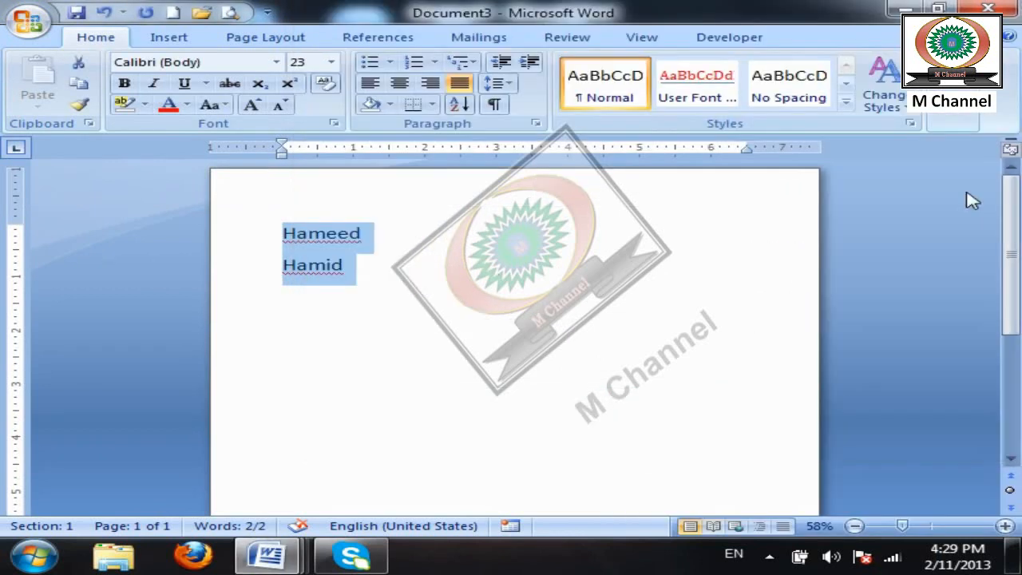
- Open the custom dictionaries list from the proofing settings in Word Options
click(14, 30)
click(343, 439)
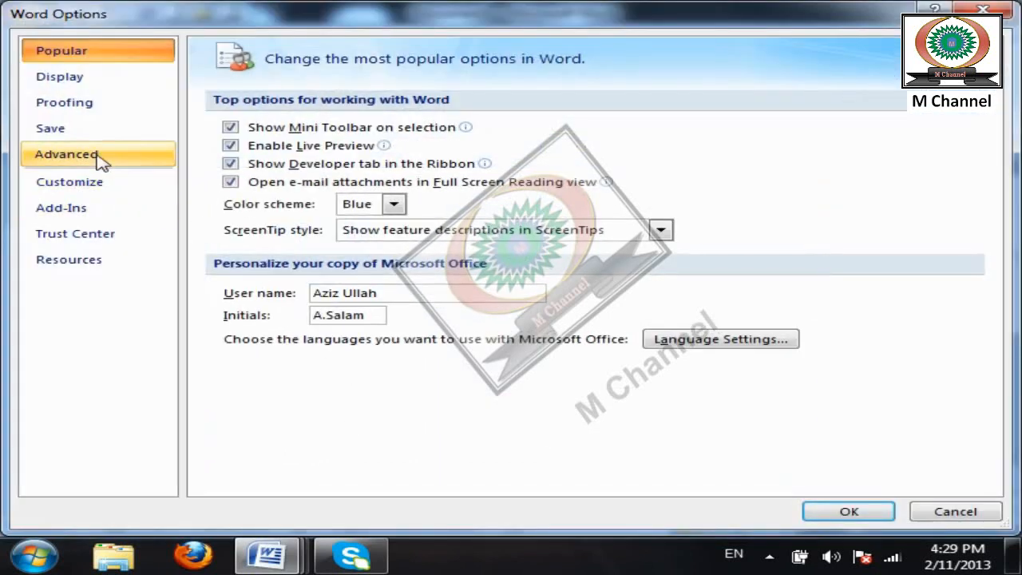
click(95, 156)
scroll(133, 165, down, 7)
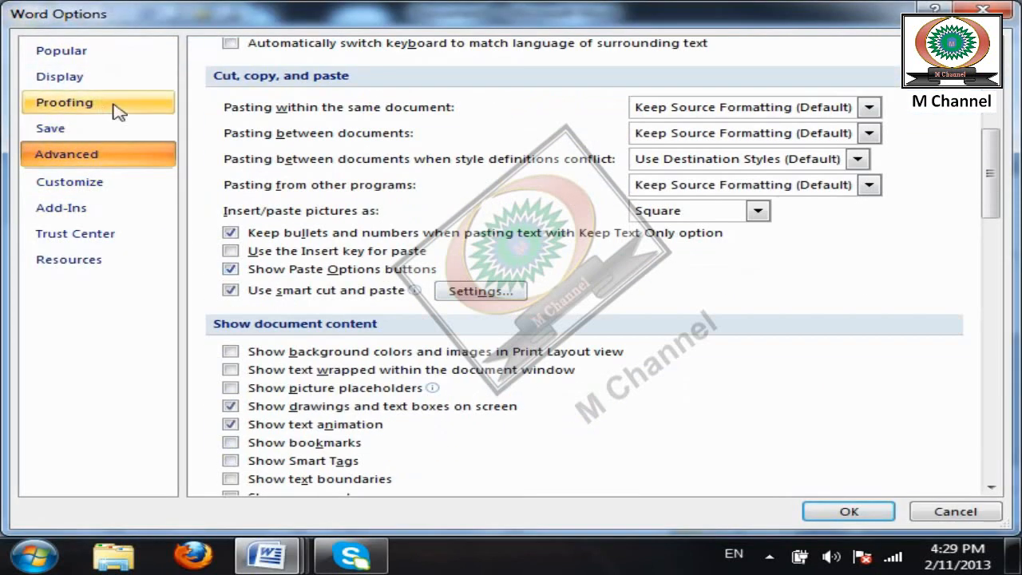
click(127, 105)
scroll(399, 200, down, 3)
click(288, 188)
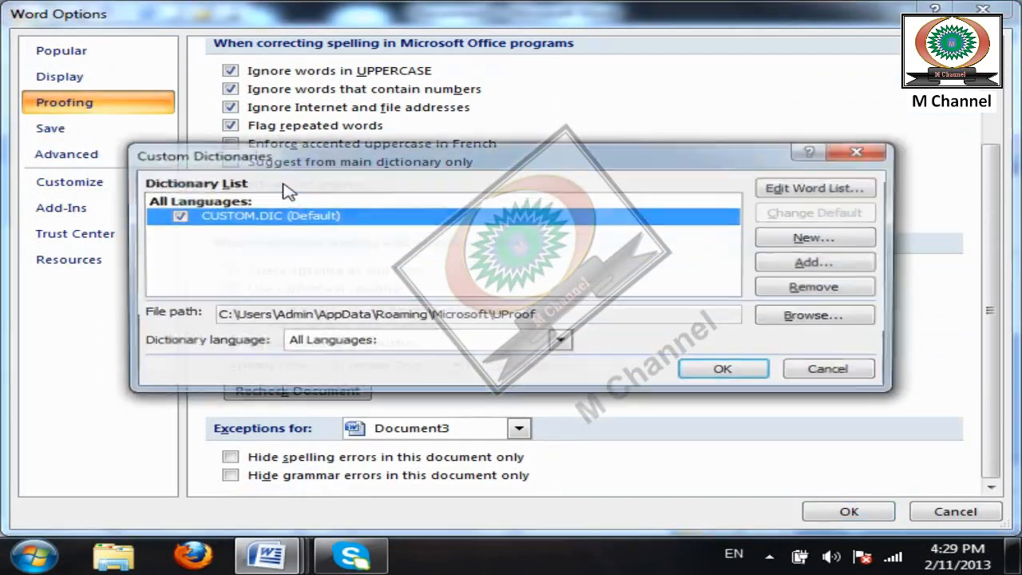
- Delete all entries from the CUSTOM.DIC word list and close the dictionary and options dialogs
click(792, 192)
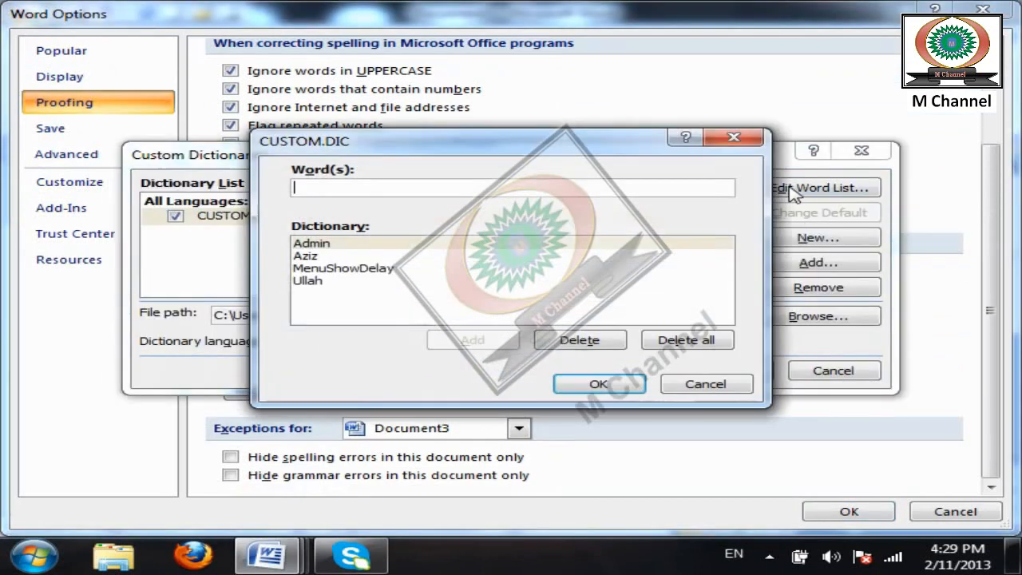
click(692, 349)
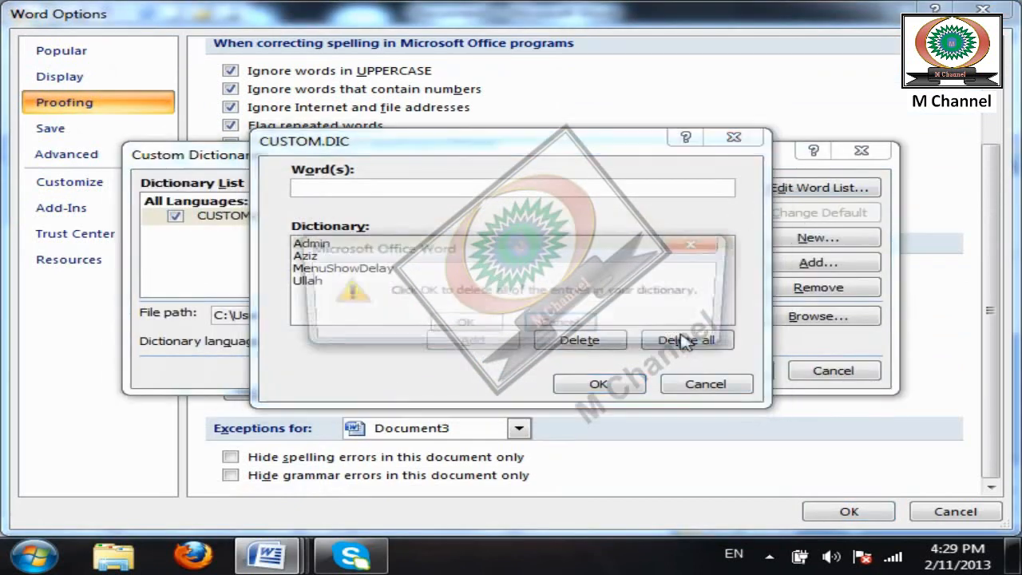
click(457, 323)
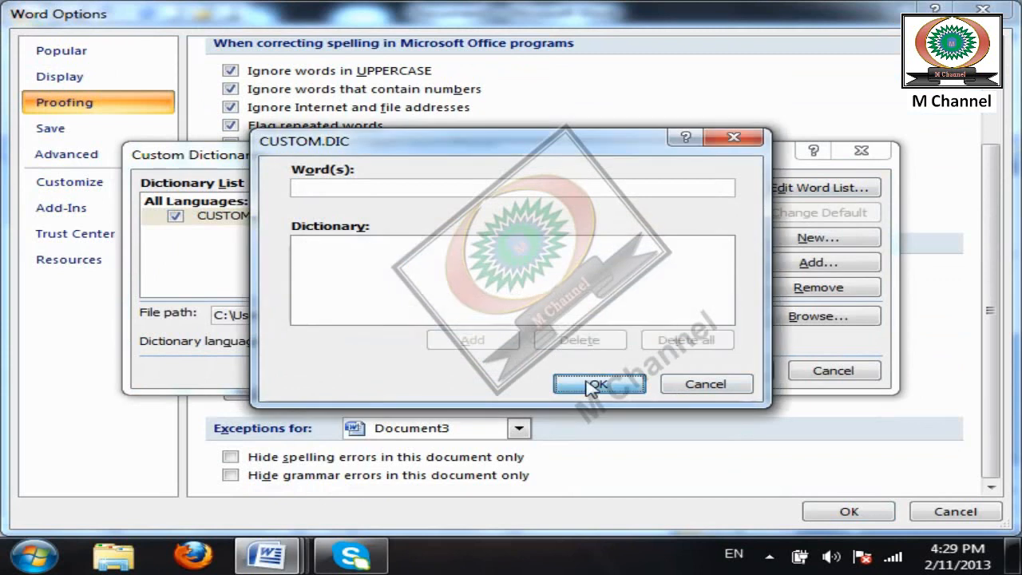
click(592, 386)
click(834, 372)
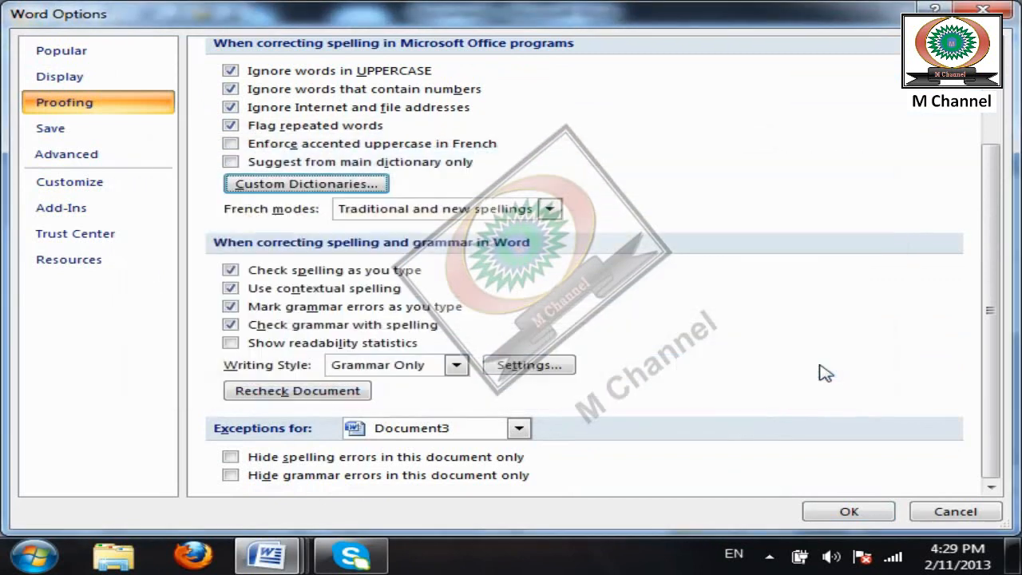
click(886, 511)
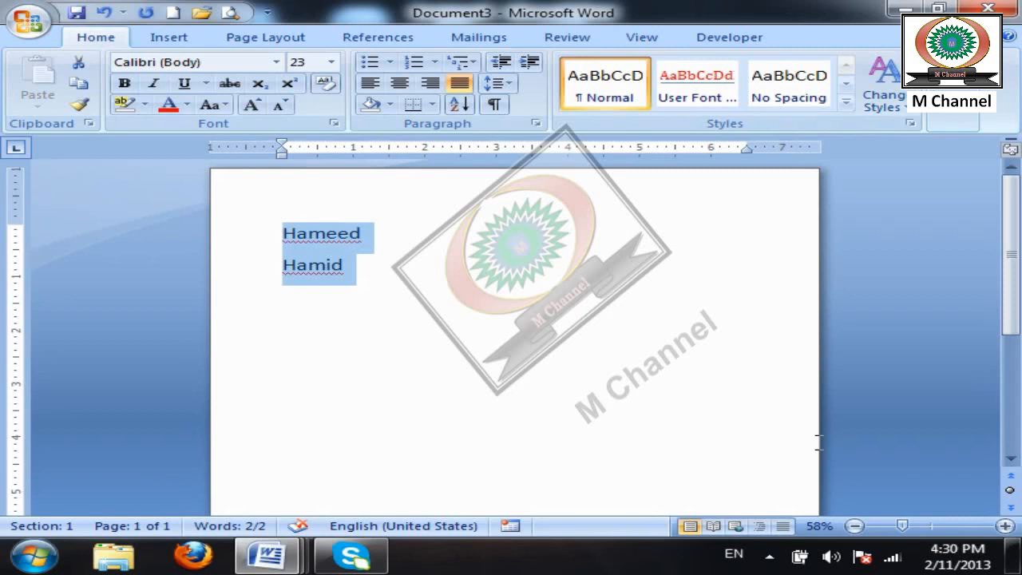
- Delete all the text in the document
click(442, 349)
key(ctrl+a)
key(Delete)
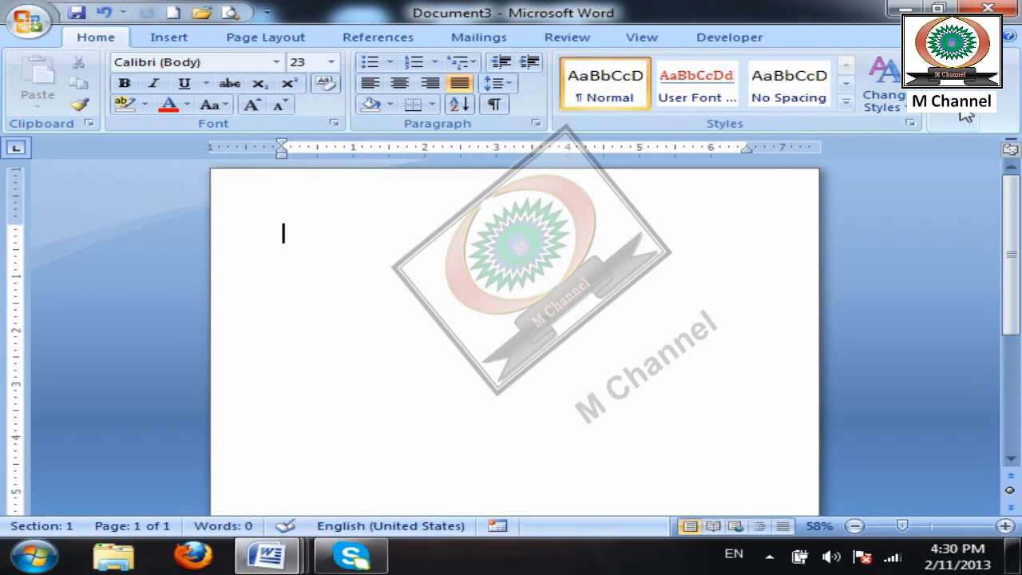
- Check the search options available in Find and Replace, and close the dialog
click(954, 120)
click(970, 147)
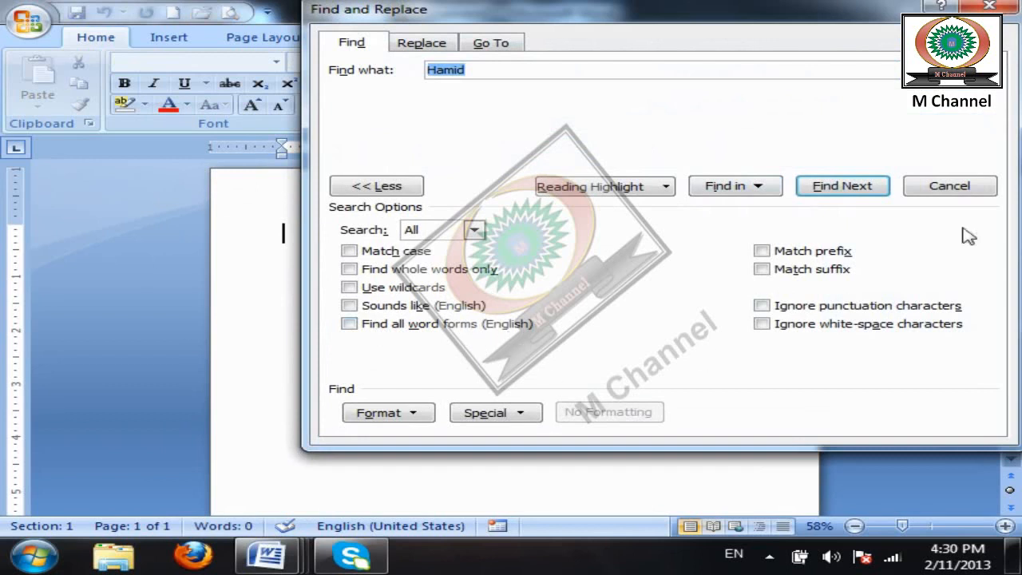
click(958, 185)
- Start a new line and increase the font size to 34 points, with the page zoomed to 78%
key(Return)
key(ctrl+bracketright)
key(ctrl+bracketright)
key(ctrl+bracketright)
key(ctrl+bracketright)
key(ctrl+bracketright)
key(ctrl+bracketright)
key(ctrl+bracketright)
key(ctrl+bracketright)
key(ctrl+bracketright)
key(ctrl+bracketright)
key(ctrl+bracketright)
scroll(669, 280, up, 4)
scroll(673, 284, down, 2)
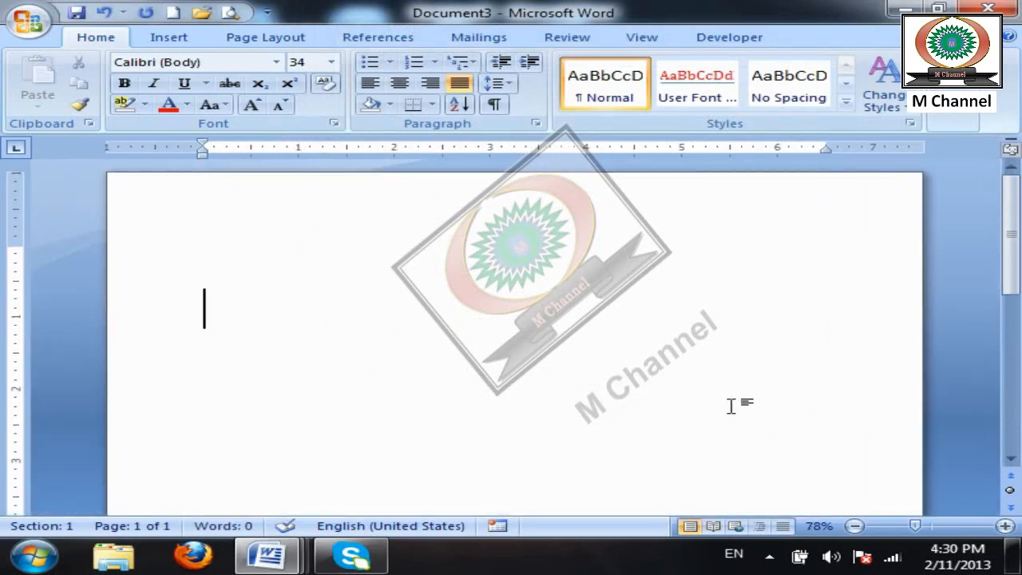
- Enter the sample text "Go went gone" on the page
text(Go er)
key(BackSpace)
key(BackSpace)
text(went)
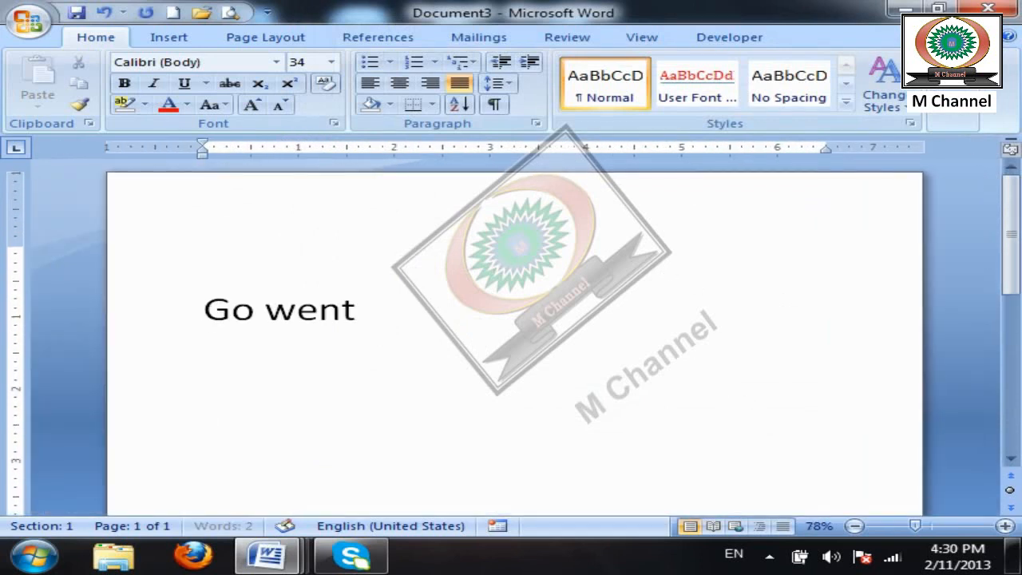
text( gone)
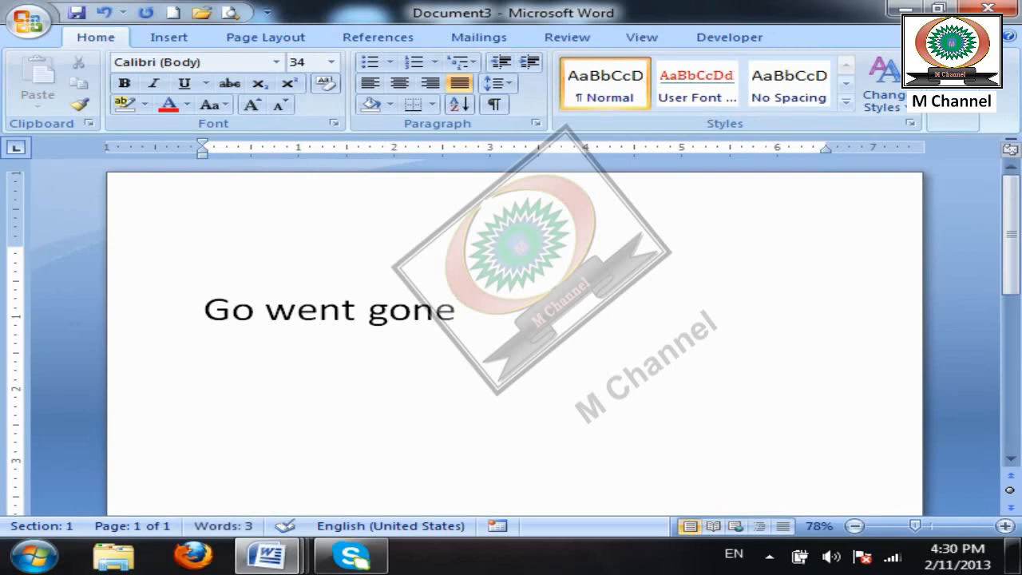
- Search the document for "gone" without any search options, and dismiss the end-of-search message
key(ctrl+f)
text(gone)
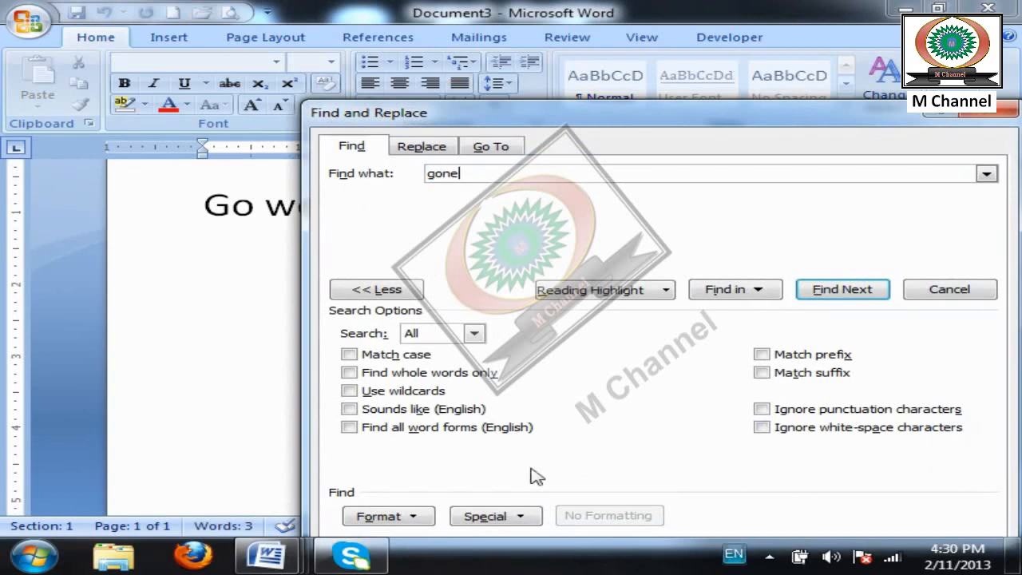
click(374, 292)
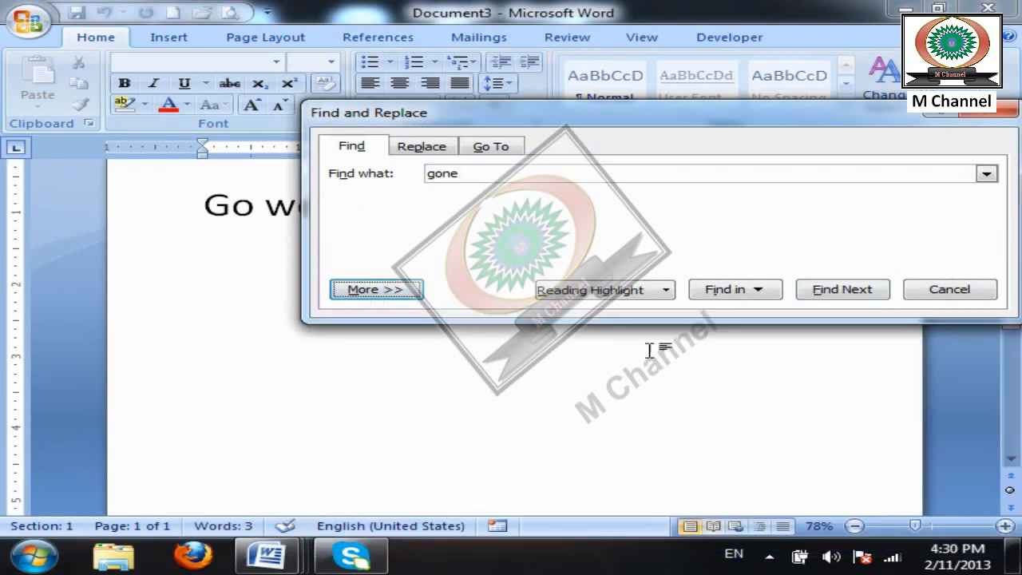
click(835, 292)
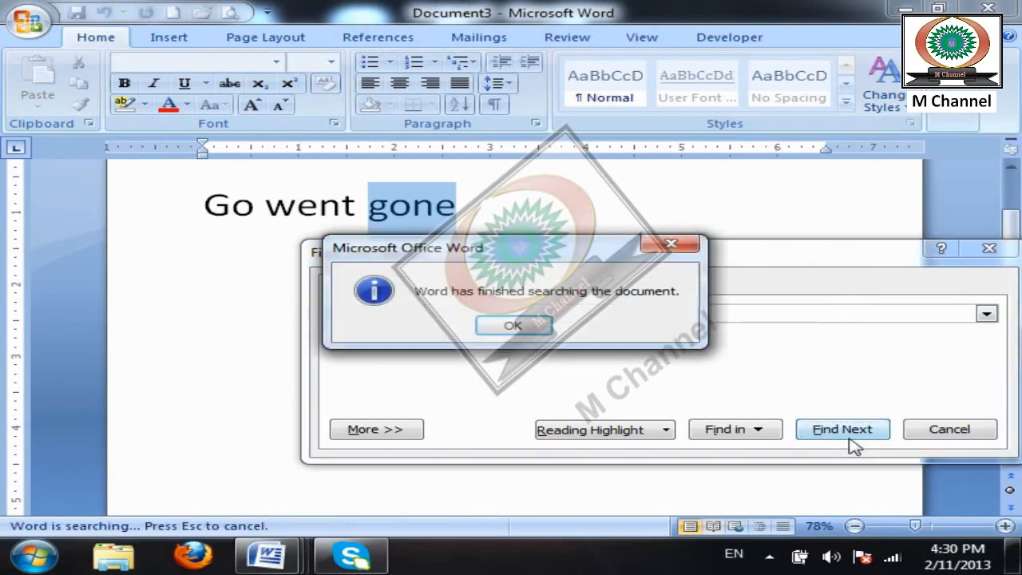
click(523, 325)
drag(717, 264, 758, 31)
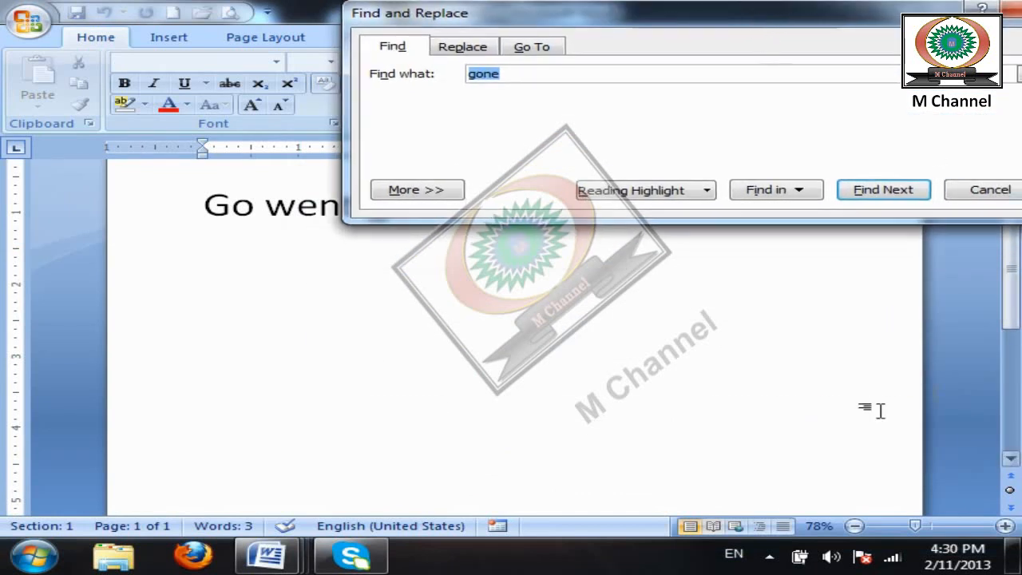
- Enable Find all word forms (English) and step through the matches for "gone" in the sample text
click(432, 194)
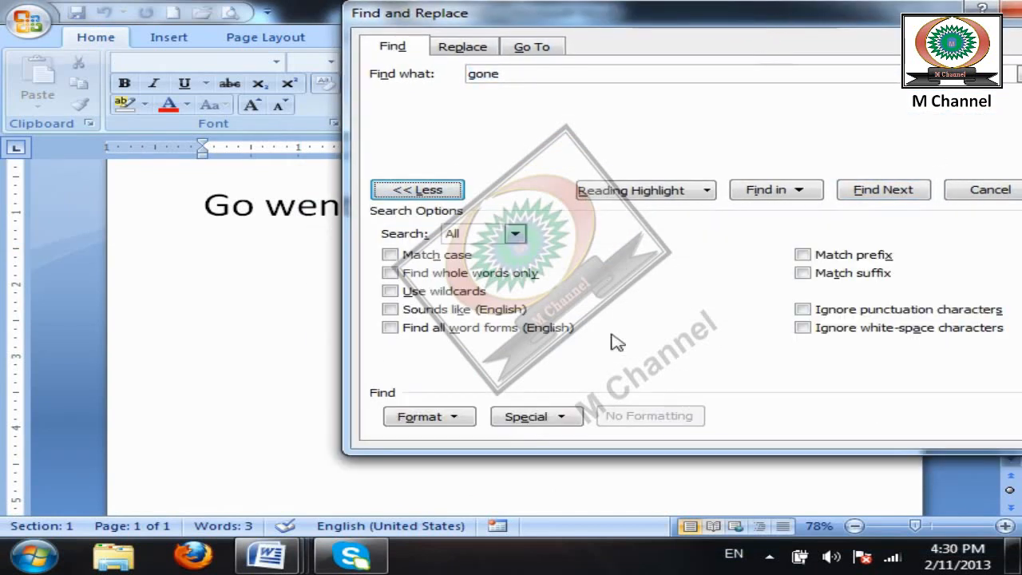
click(436, 328)
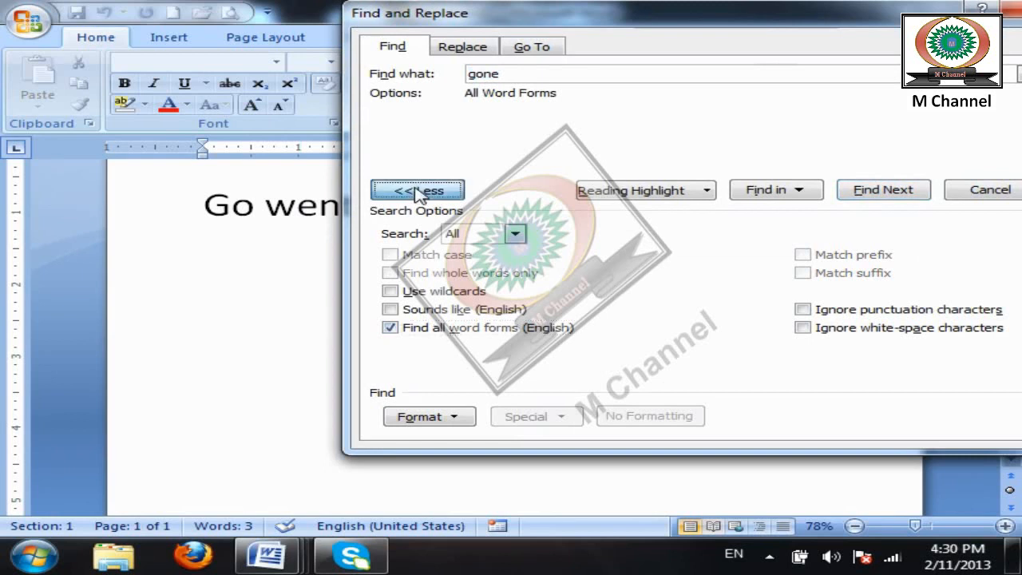
click(423, 192)
click(878, 192)
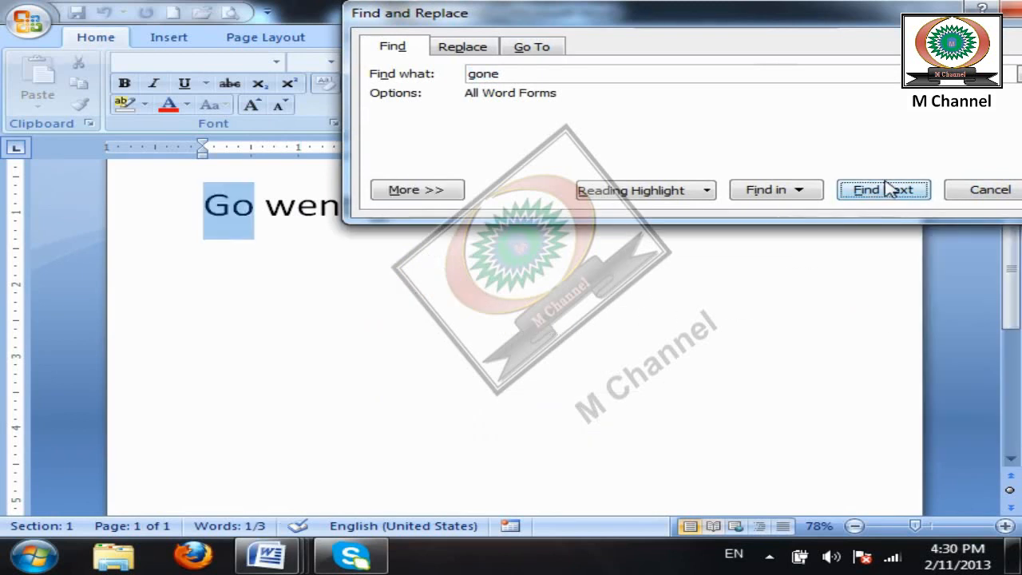
drag(658, 24, 518, 327)
click(741, 492)
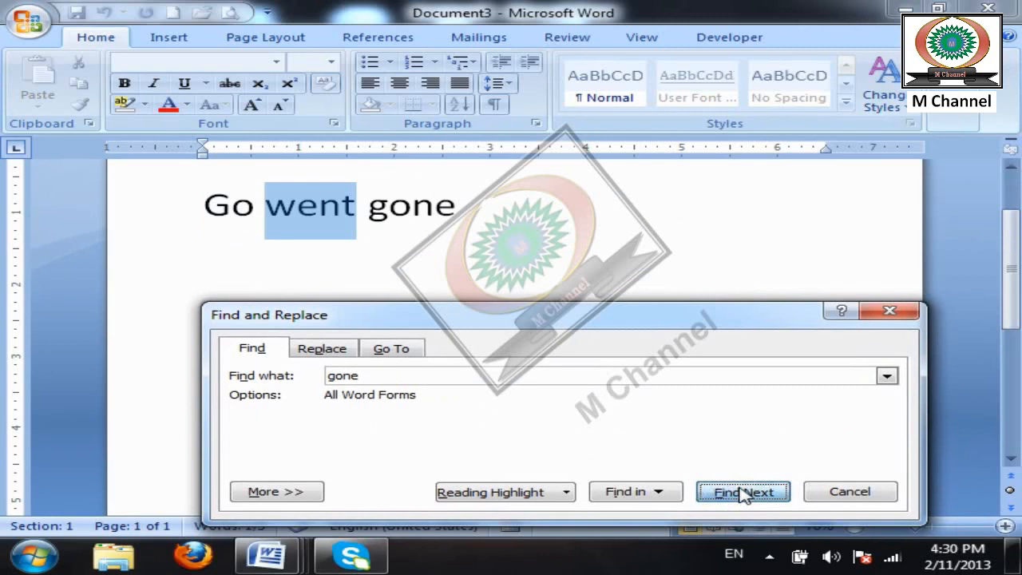
click(741, 492)
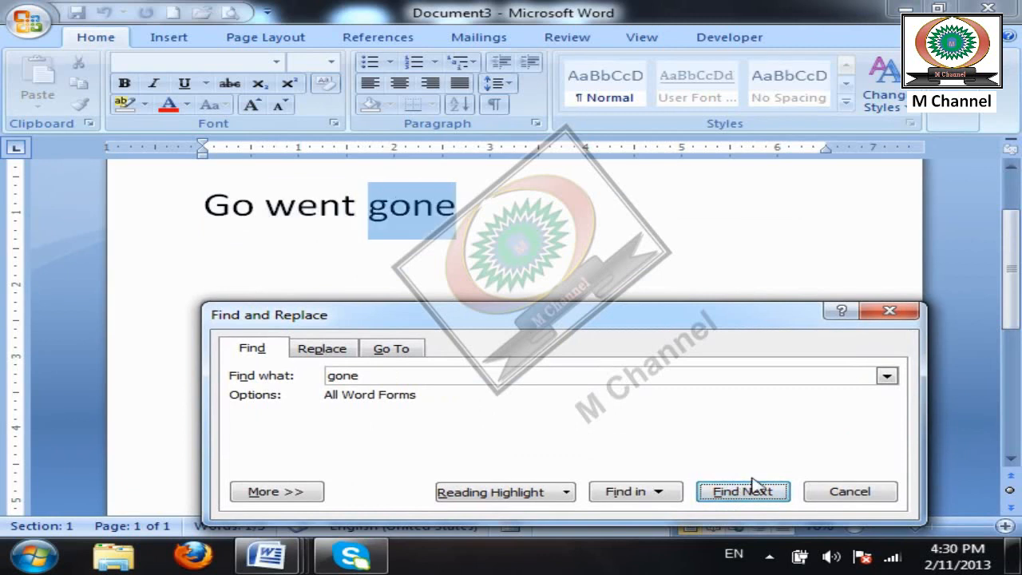
- Close the search dialog, replace the document's text with sample paragraphs generated by =rand(), and clear their character formatting
drag(680, 321, 684, 272)
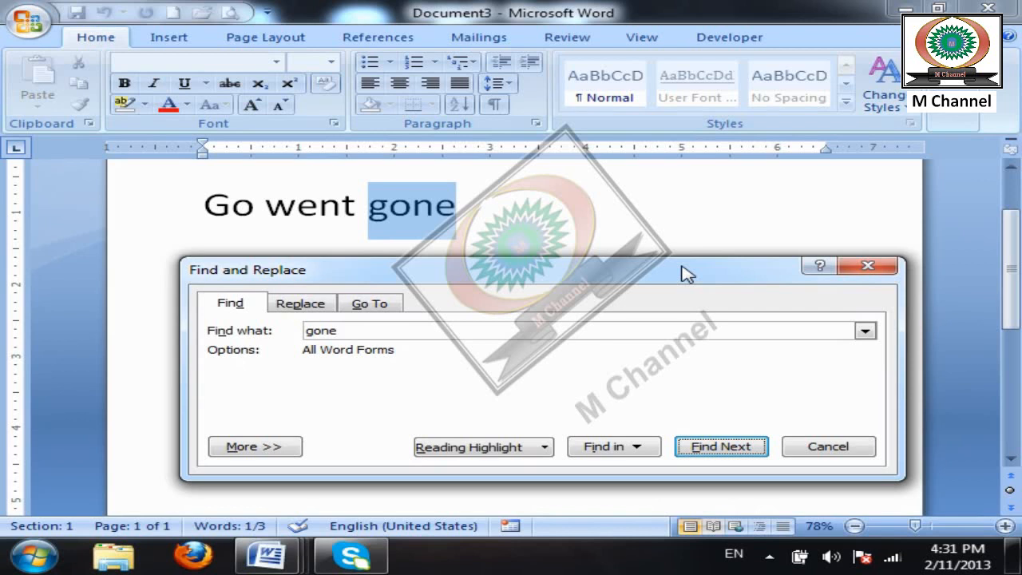
key(Escape)
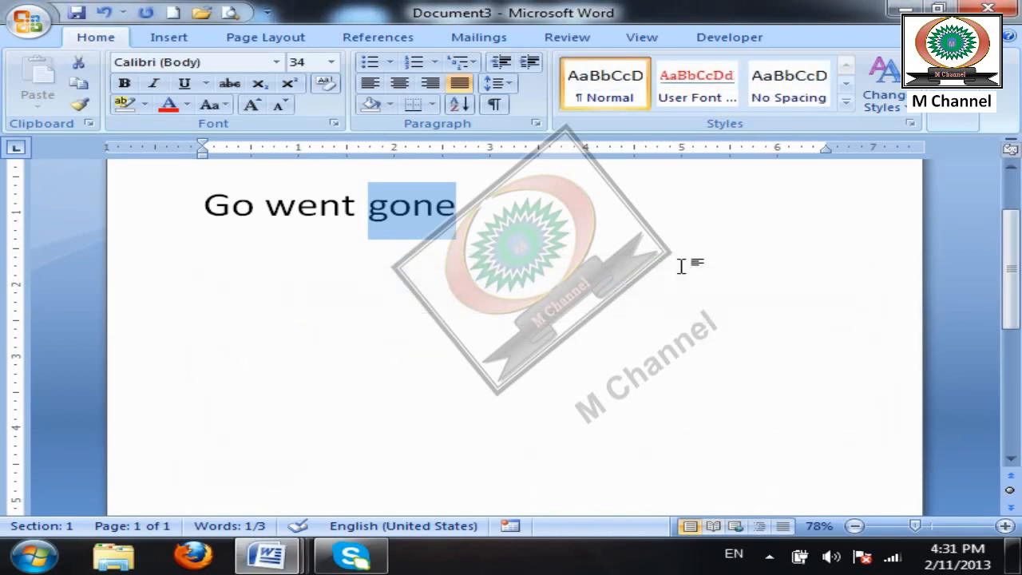
key(ctrl+a)
text(=rand())
key(Return)
key(ctrl+a)
key(ctrl+space)
scroll(985, 292, up, 5)
- Copy the sample paragraphs, paste them repeatedly to fill many pages, and return to the start of the document
key(ctrl+c)
key(ctrl+v)
key(ctrl+v)
key(ctrl+v)
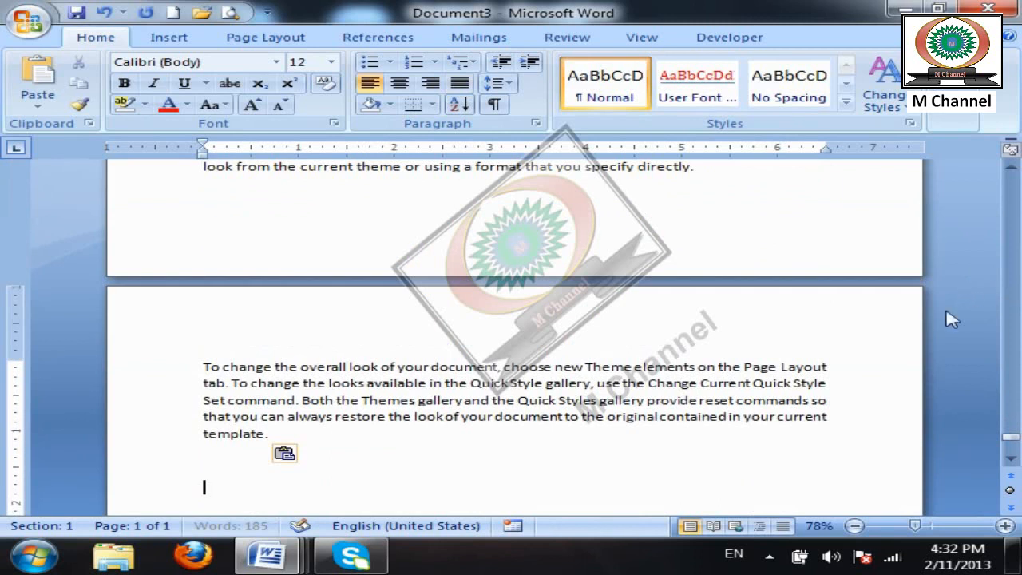
click(890, 317)
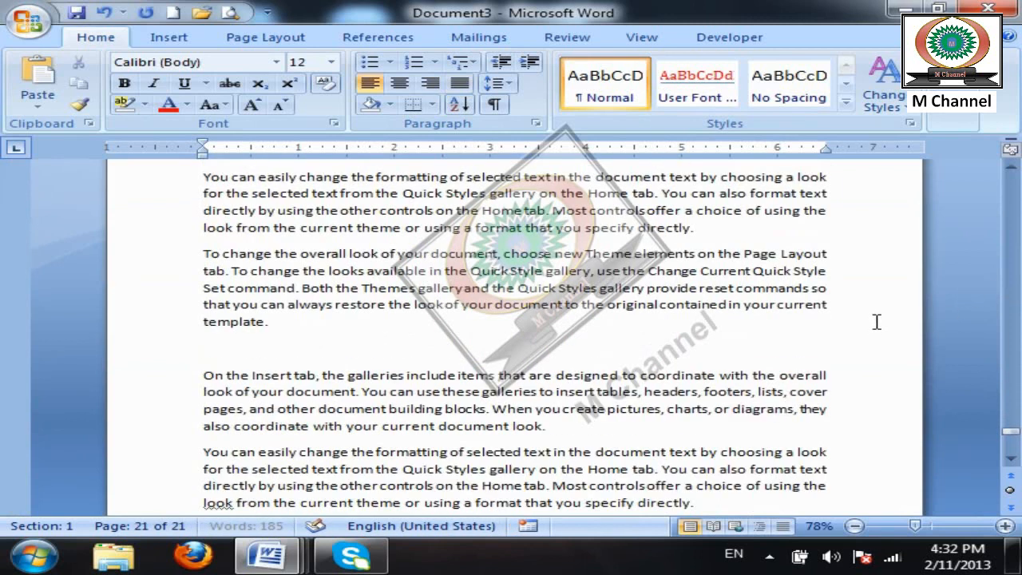
drag(1009, 431, 1013, 118)
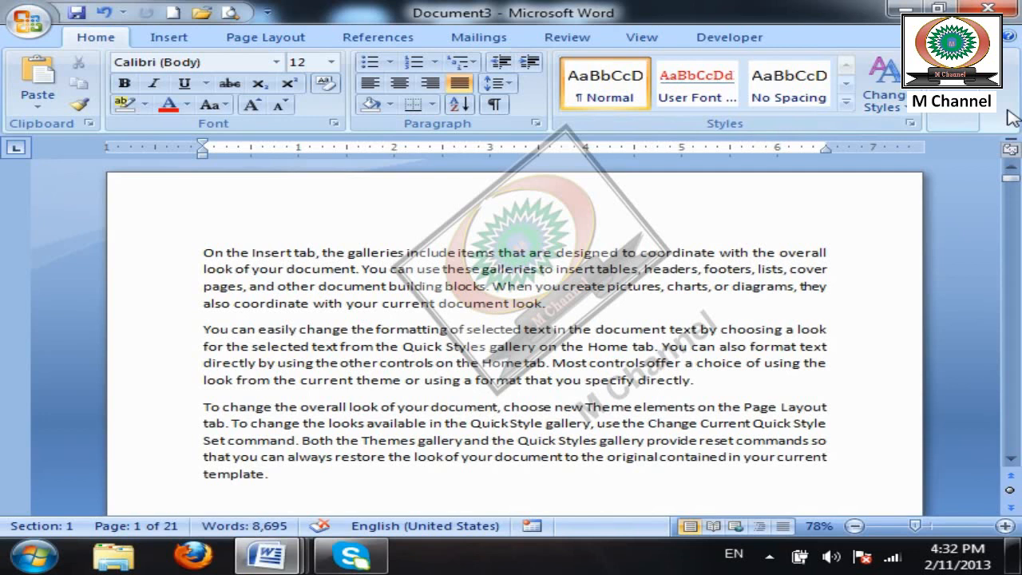
key(ctrl+f)
text(Go)
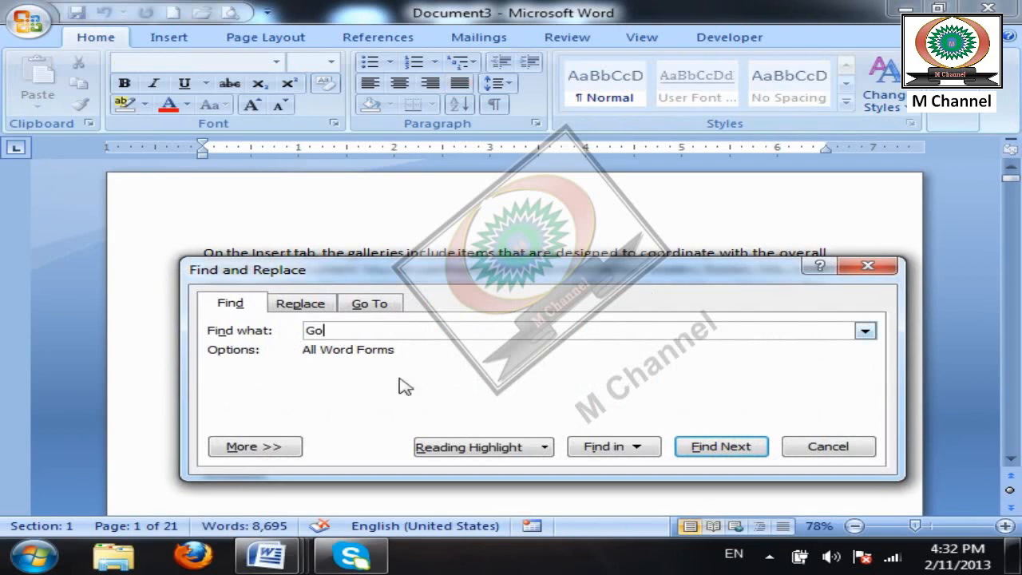
click(274, 448)
drag(444, 272, 451, 96)
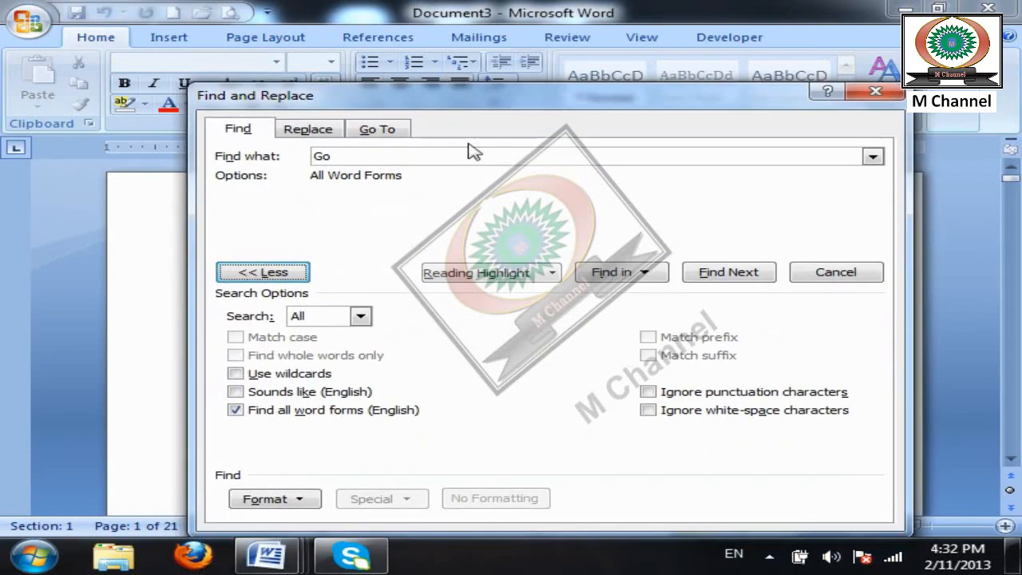
click(315, 411)
click(313, 412)
click(263, 272)
drag(558, 90, 591, 20)
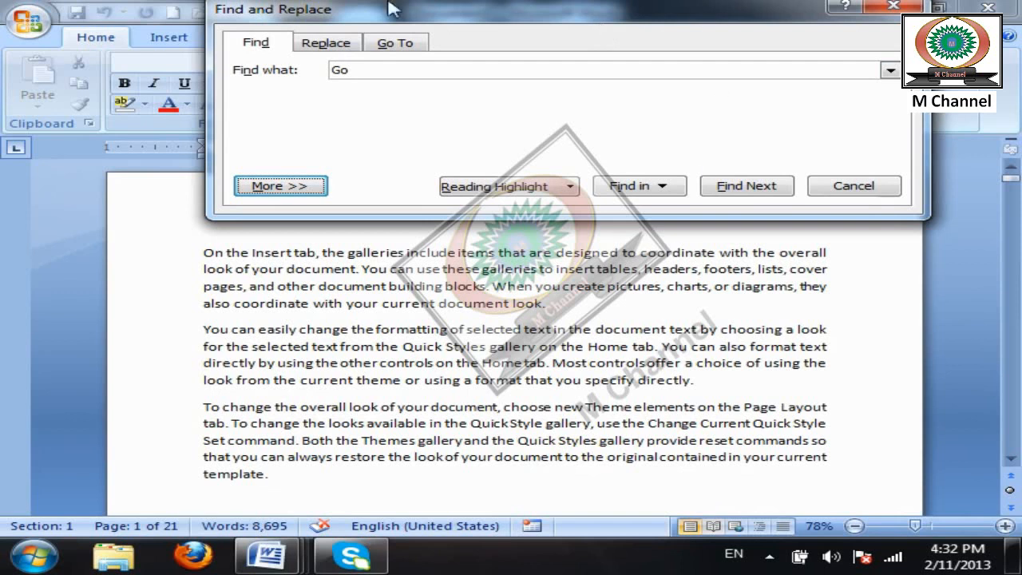
click(310, 196)
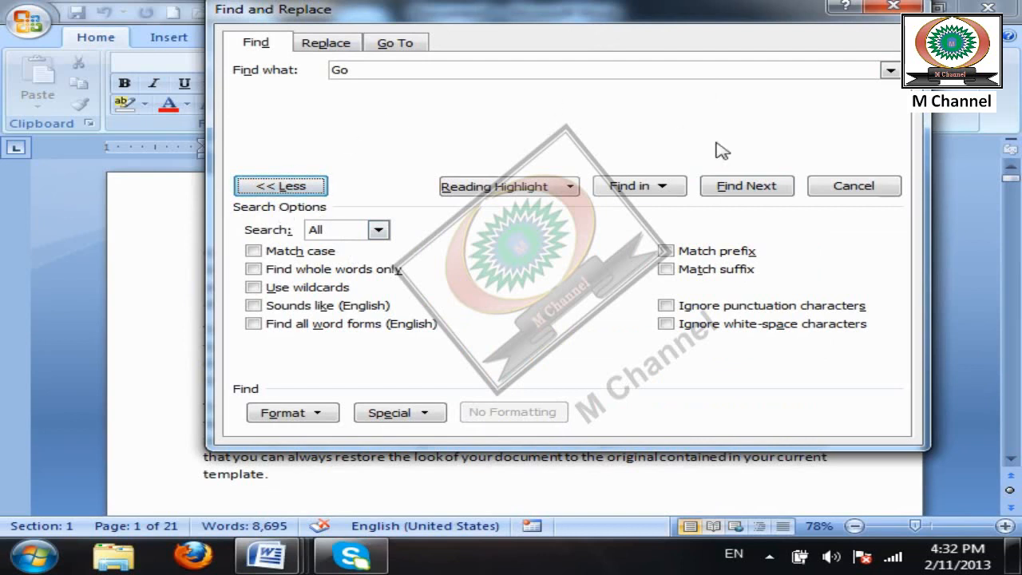
click(863, 188)
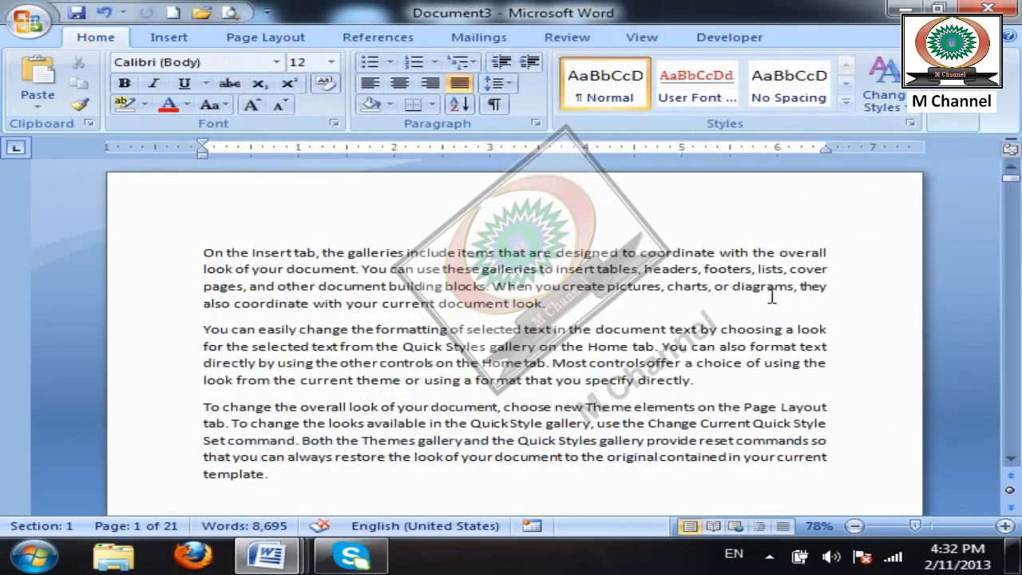
- Delete the empty paragraph between the first and second blocks of sample text
scroll(763, 293, down, 9)
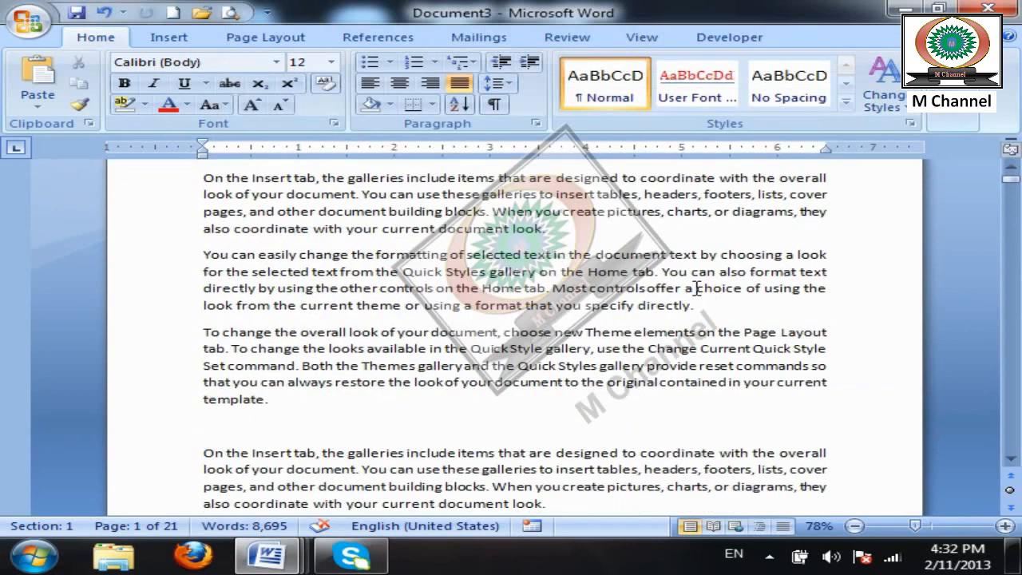
click(339, 436)
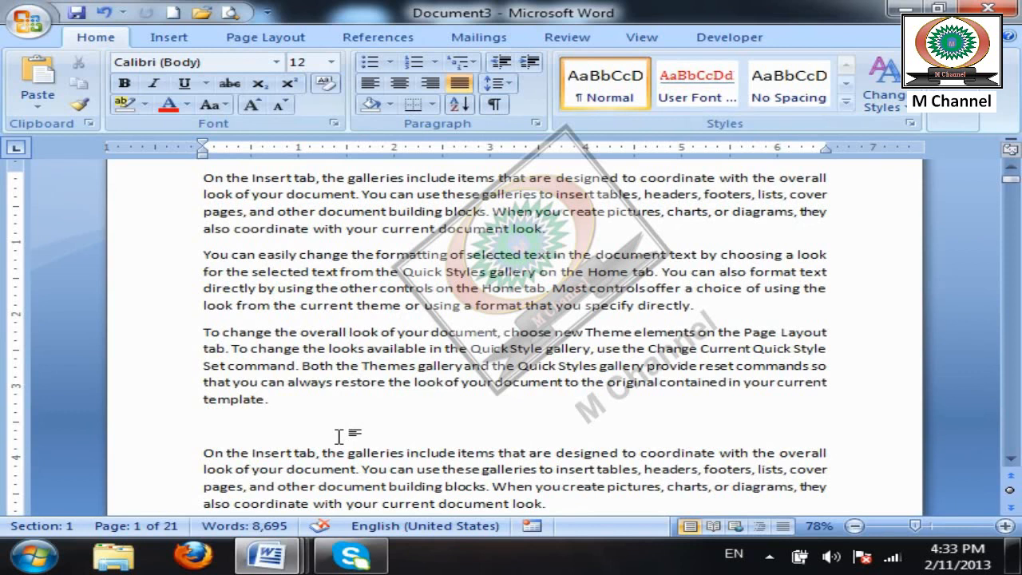
ctrl+scroll(339, 436, down, 3)
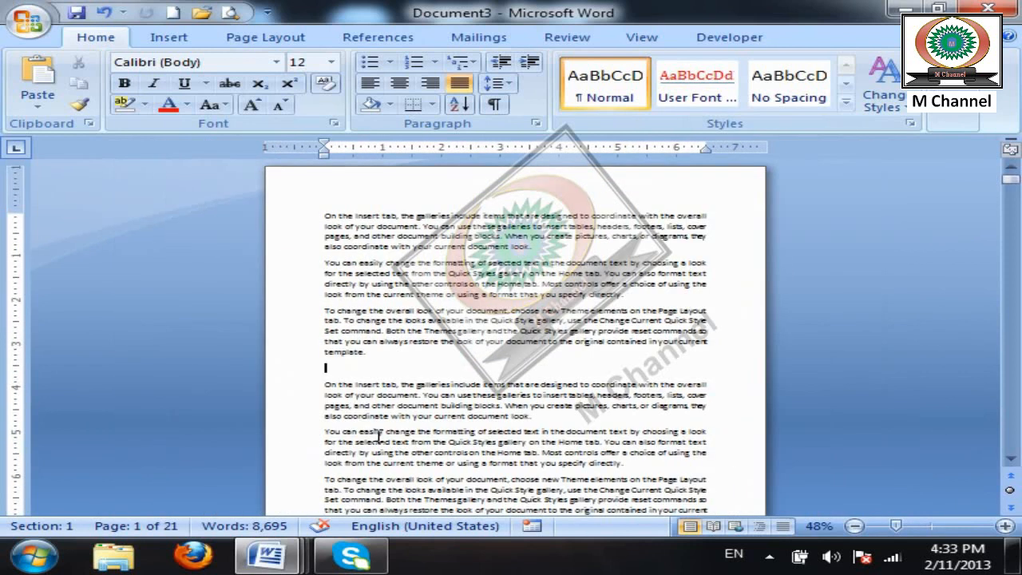
key(Delete)
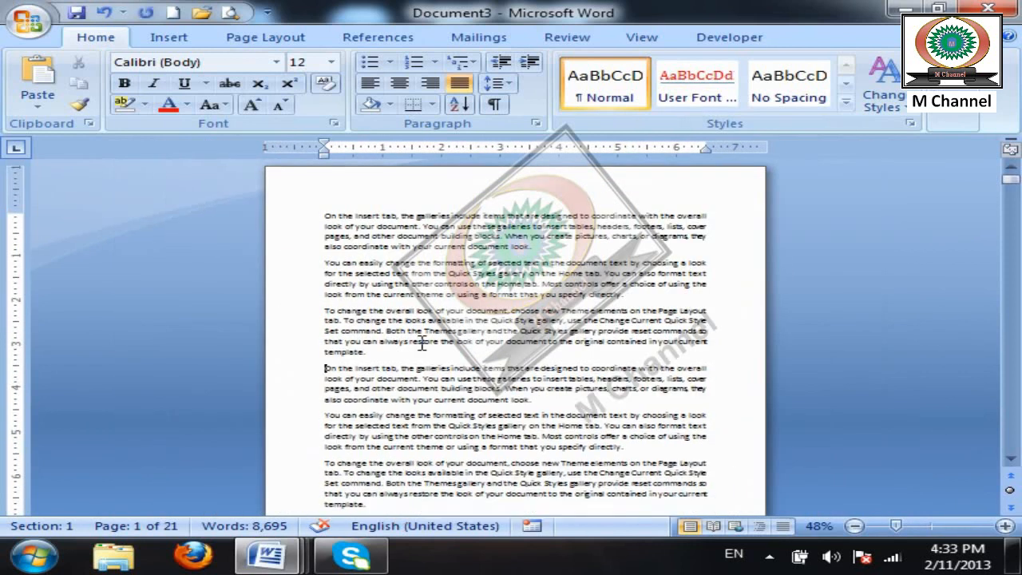
click(763, 191)
drag(710, 195, 662, 198)
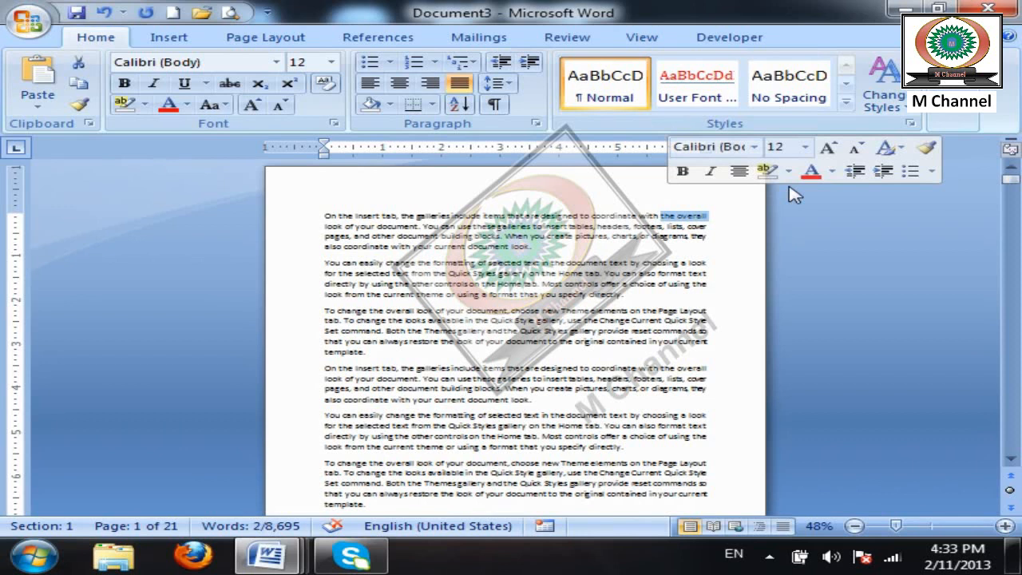
scroll(885, 228, down, 10)
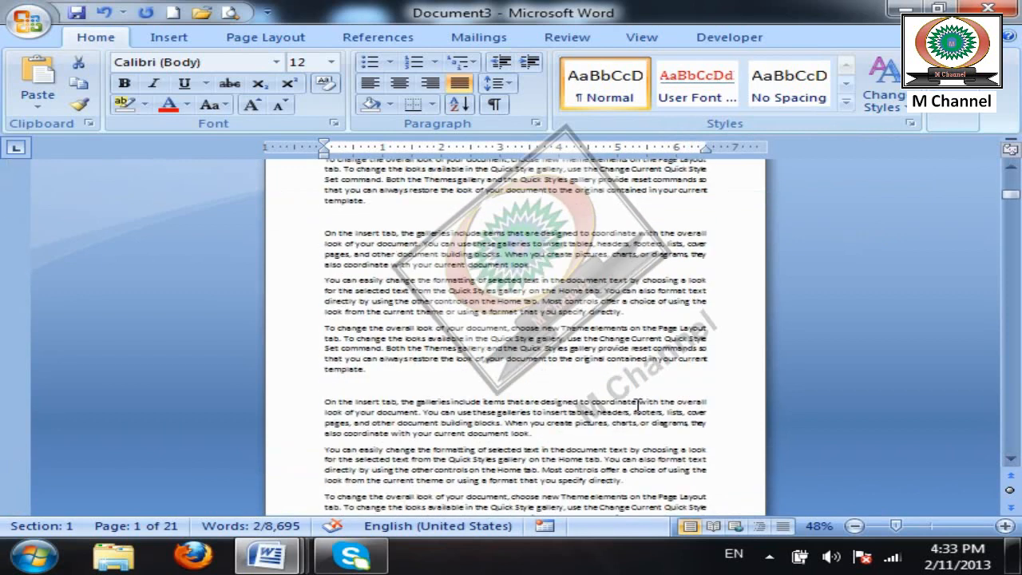
scroll(636, 409, down, 5)
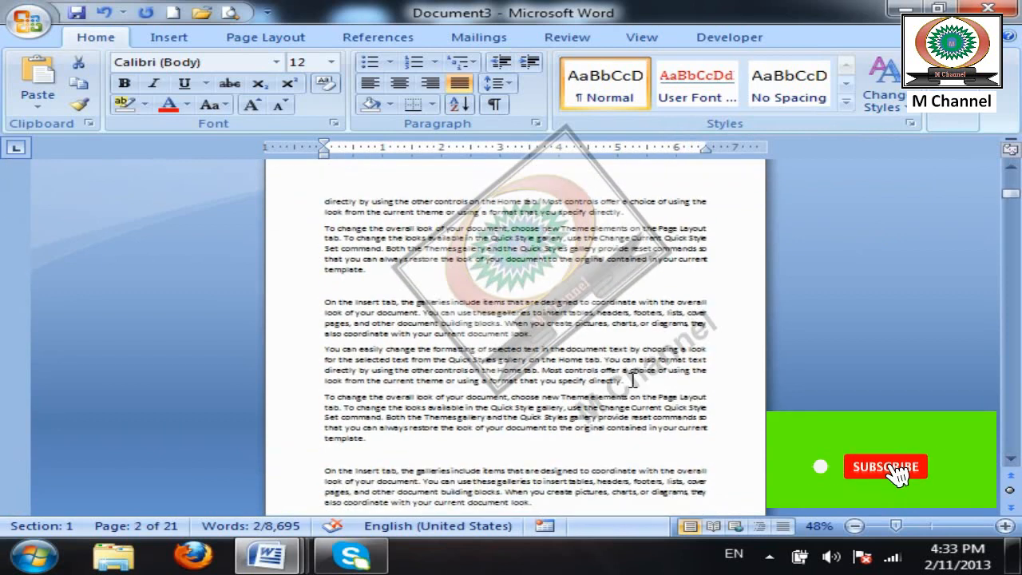
ctrl+scroll(633, 380, down, 1)
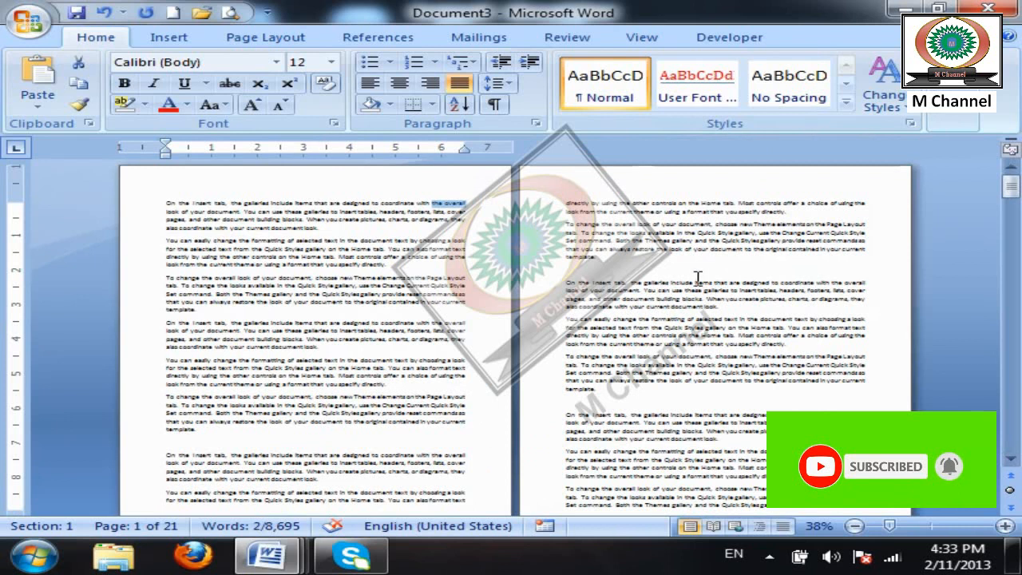
click(472, 216)
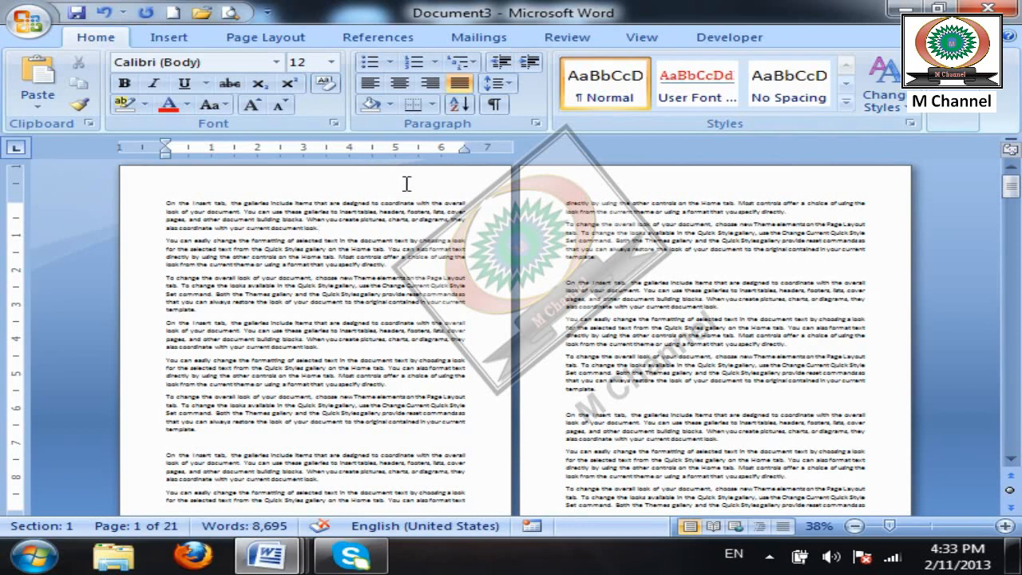
- Review the first paragraph's alignment, indentation and spacing settings without changing them
click(267, 38)
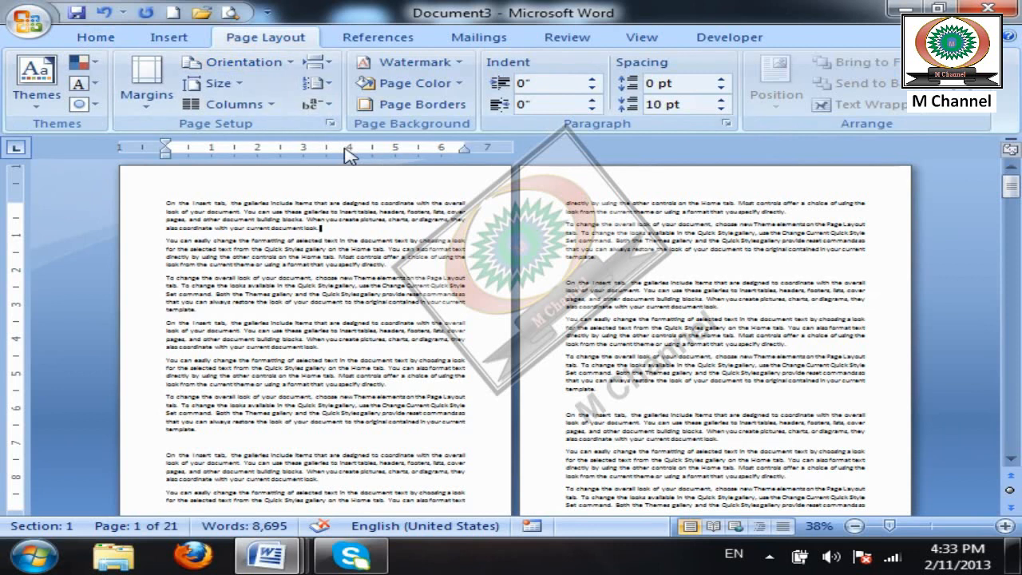
click(102, 38)
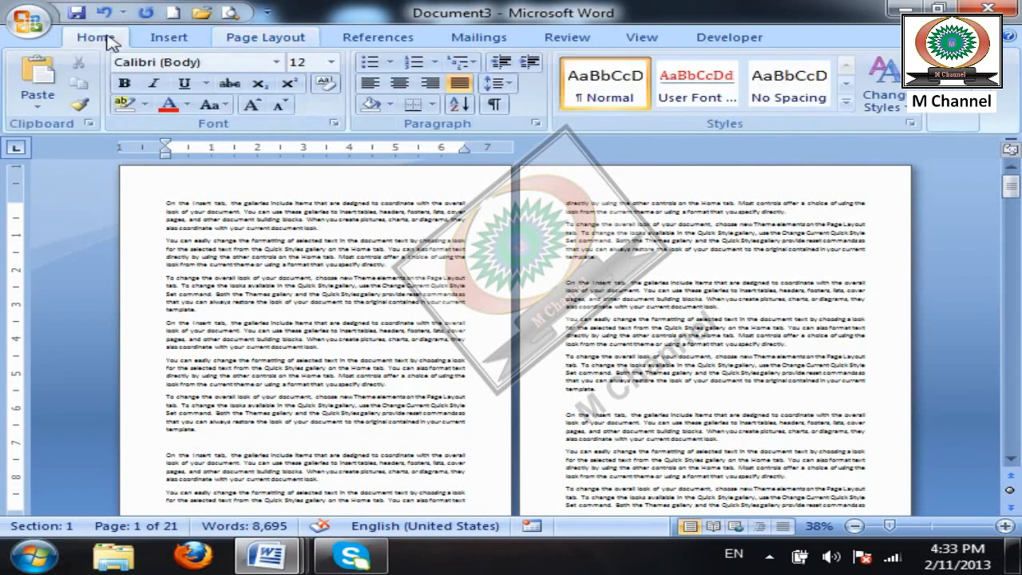
click(536, 124)
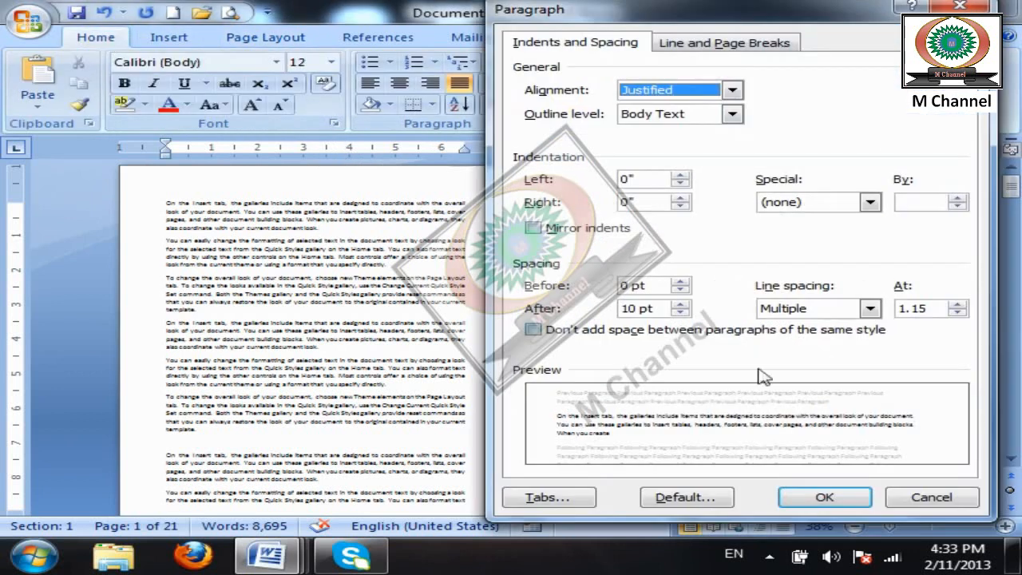
click(931, 495)
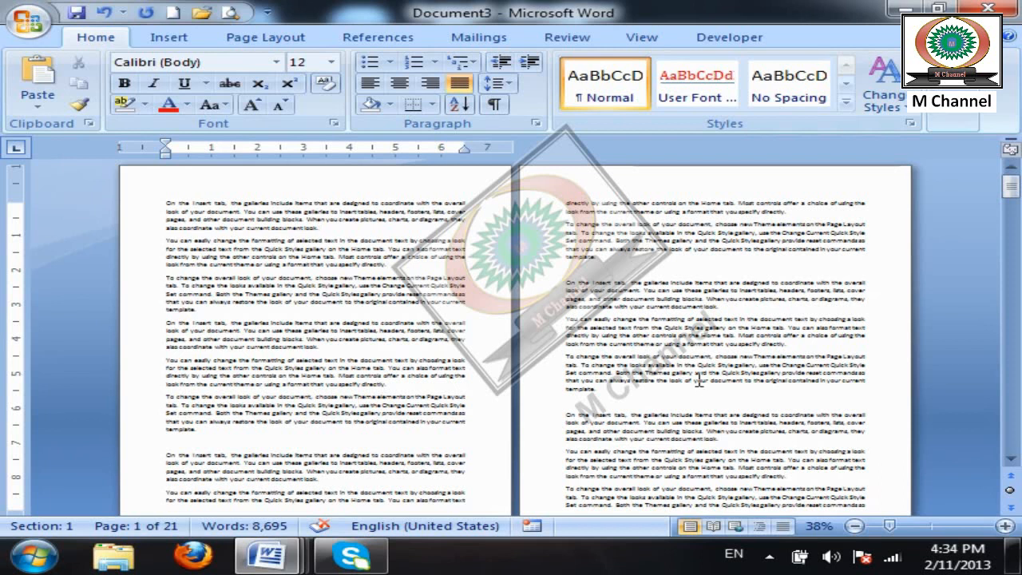
click(844, 361)
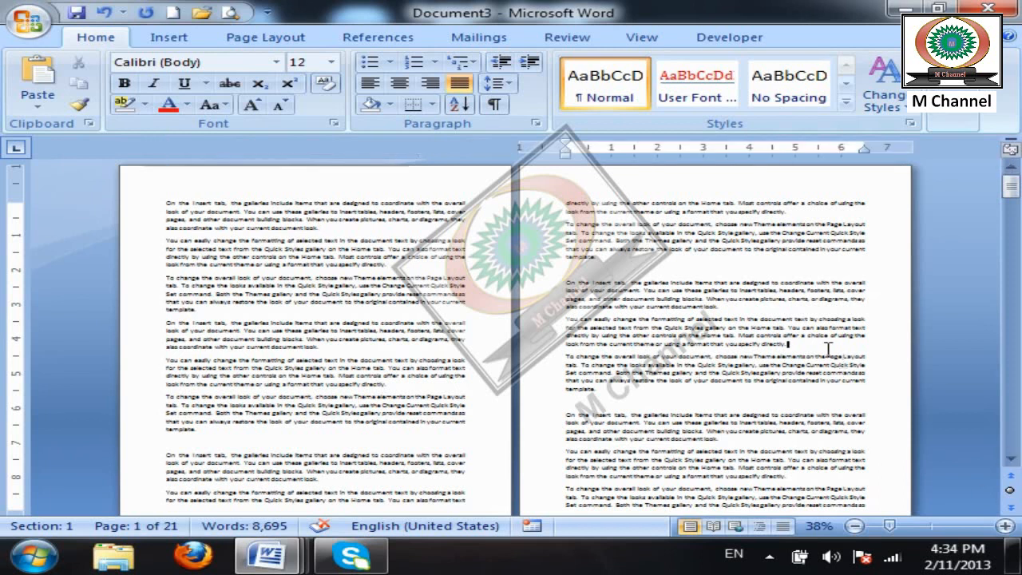
click(1017, 559)
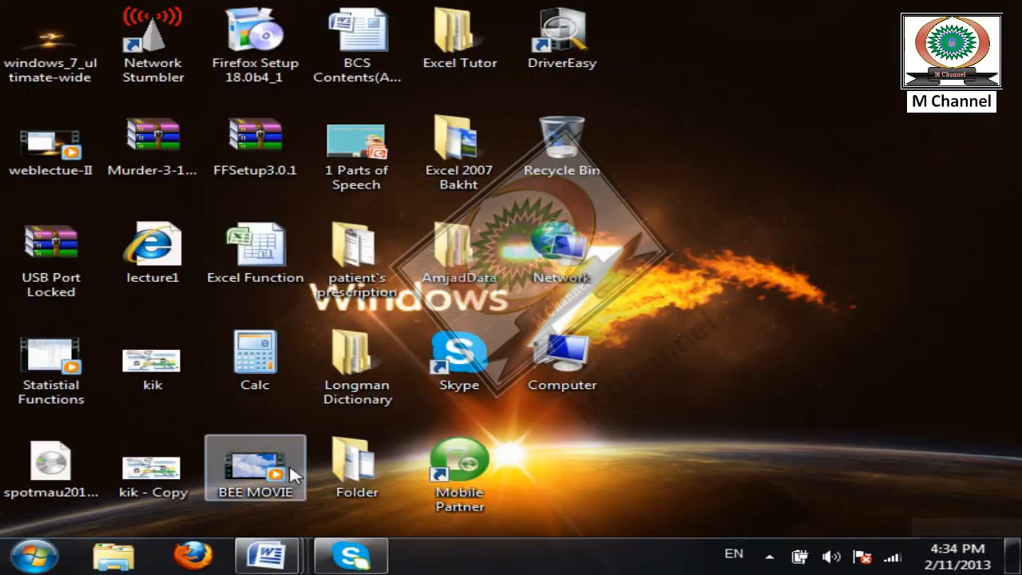
mouse_move(309, 546)
click(725, 463)
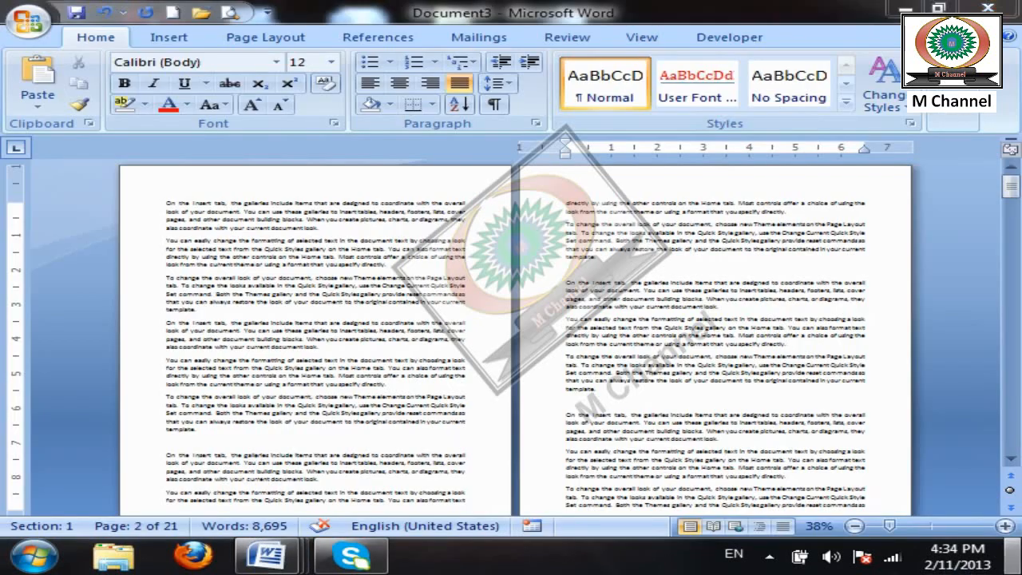
click(1017, 559)
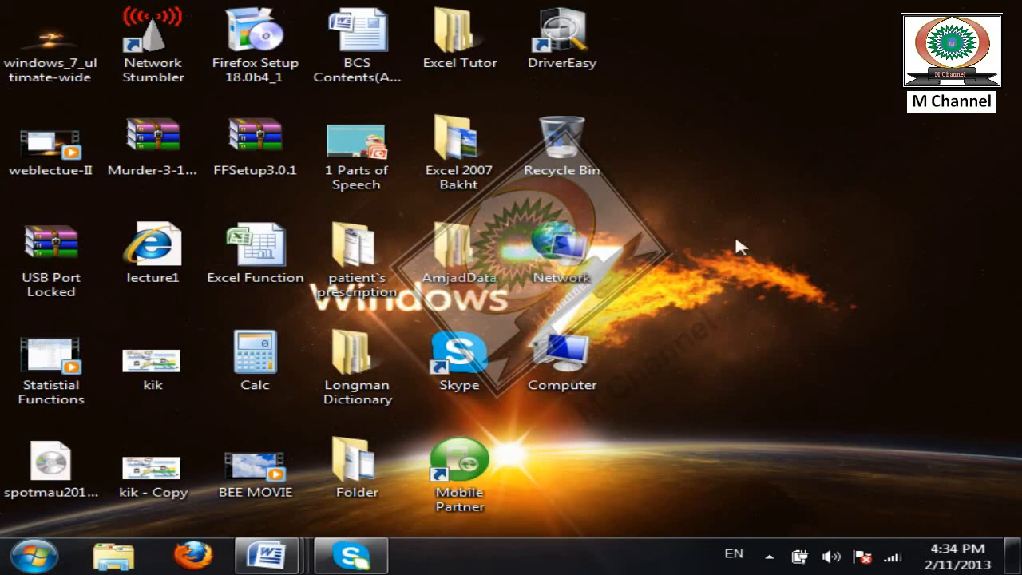
drag(969, 250, 690, 512)
mouse_move(266, 555)
click(637, 475)
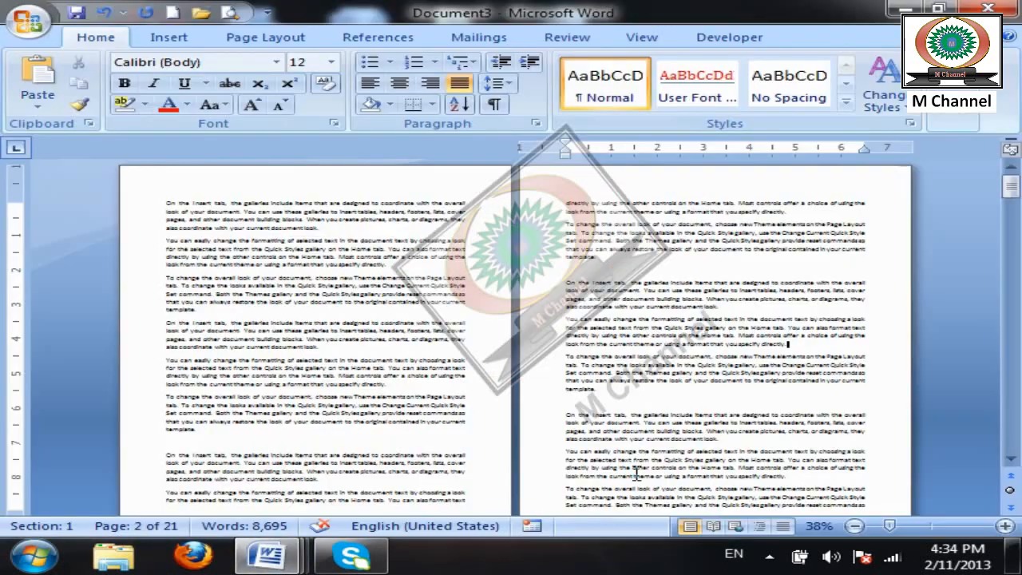
click(769, 556)
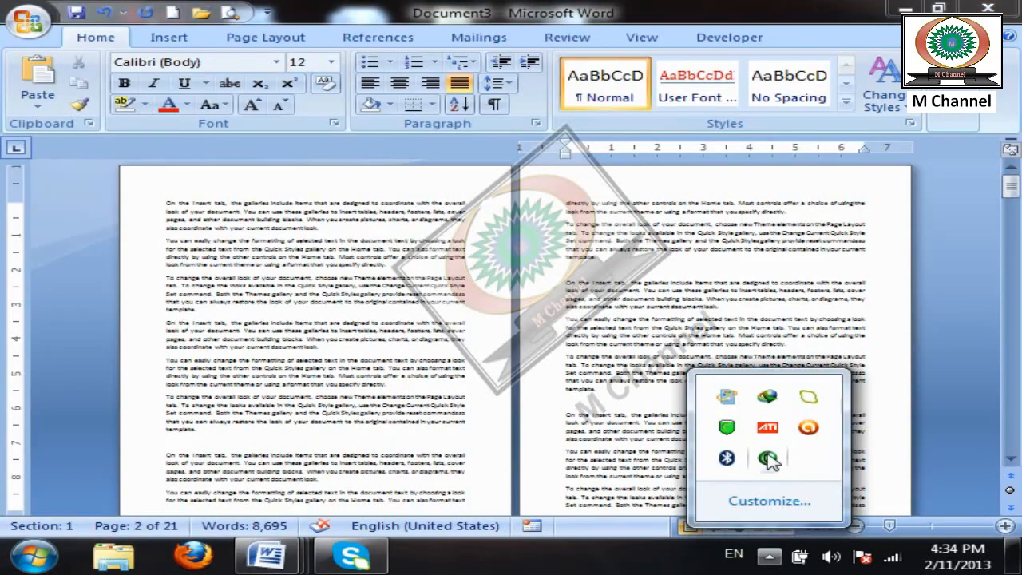
click(767, 457)
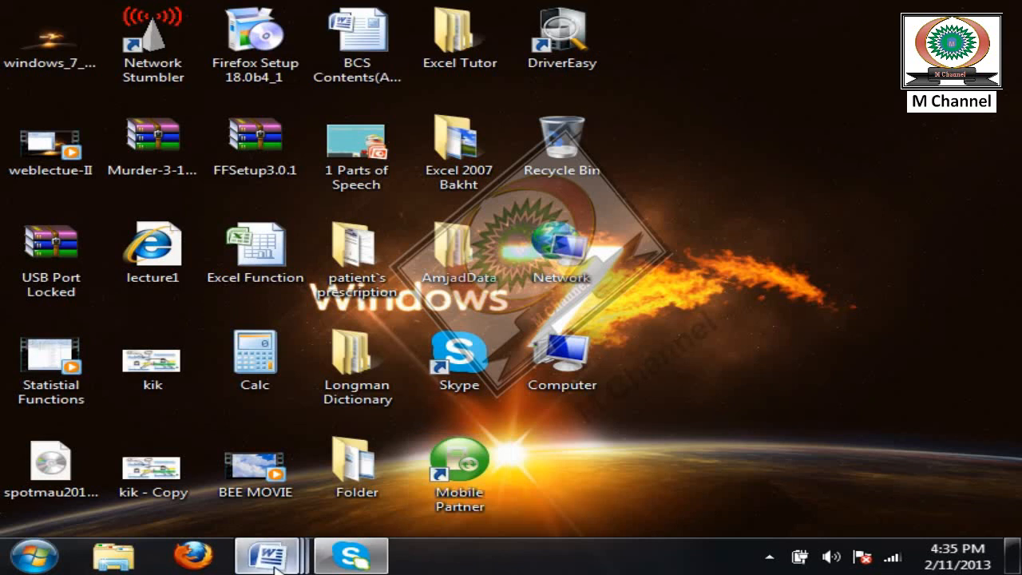
mouse_move(270, 555)
click(666, 470)
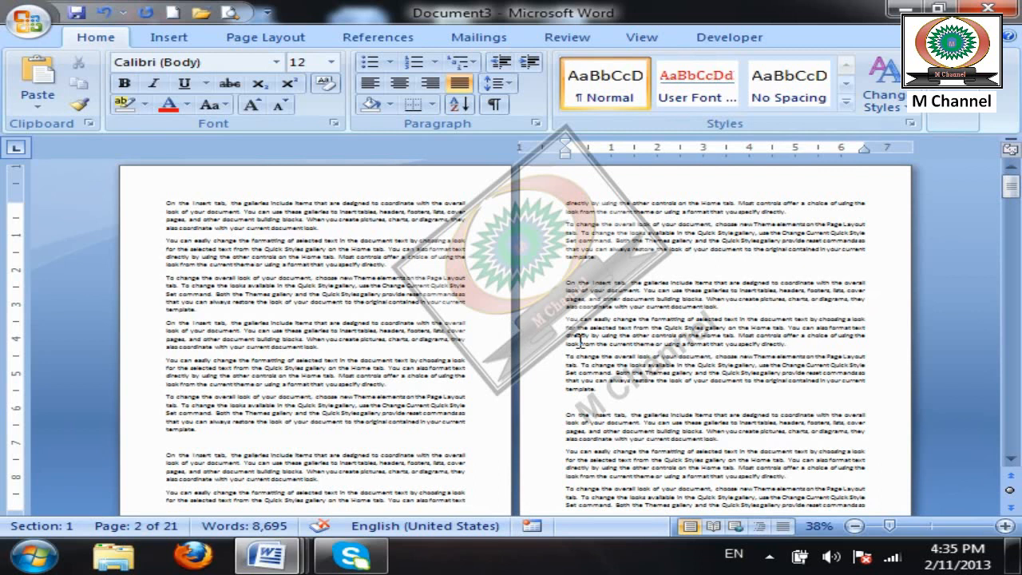
ctrl+scroll(579, 339, up, 7)
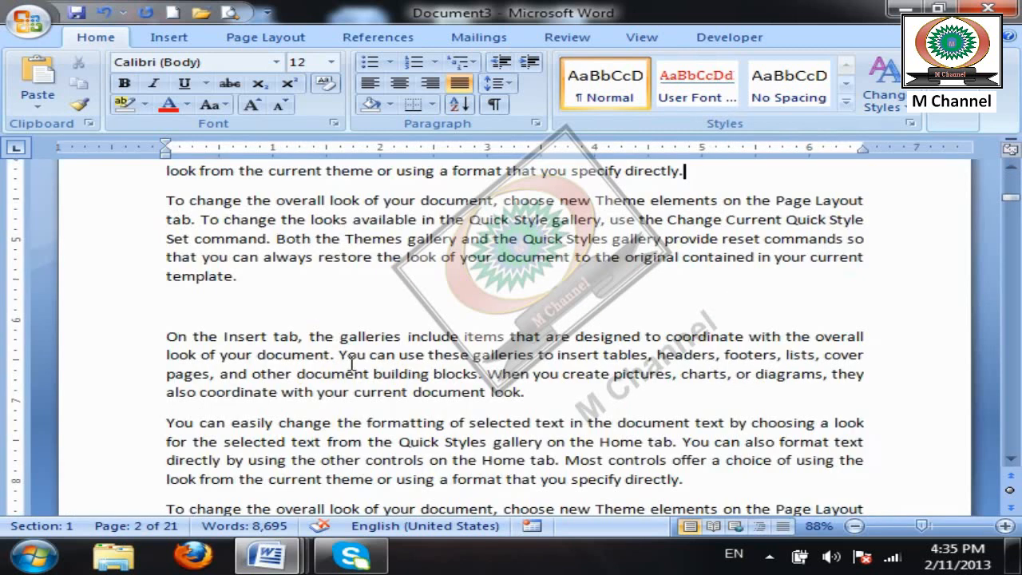
- Create a new blank document and turn off Find all word forms in the search options for "gone"
click(176, 15)
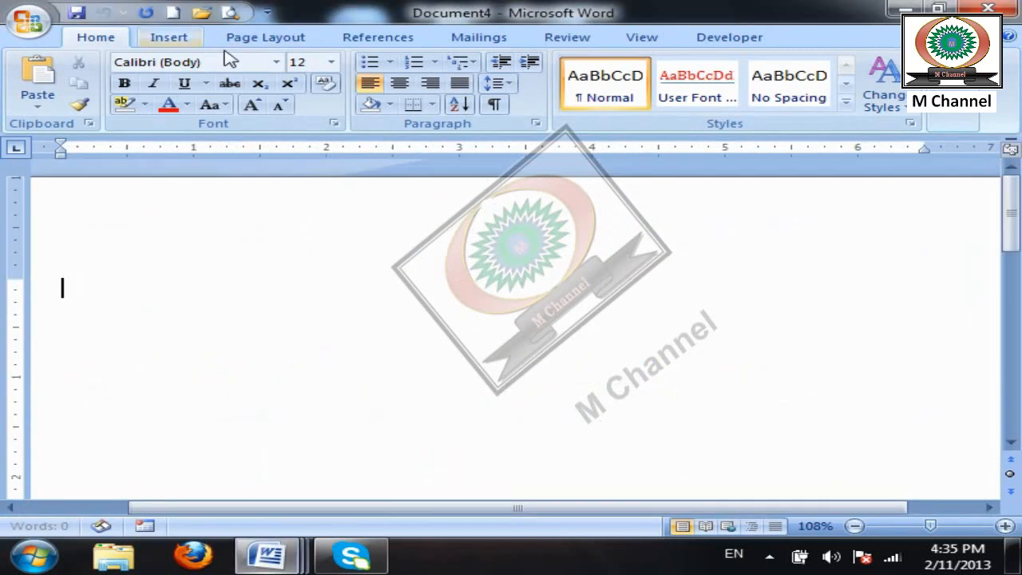
click(975, 120)
click(962, 147)
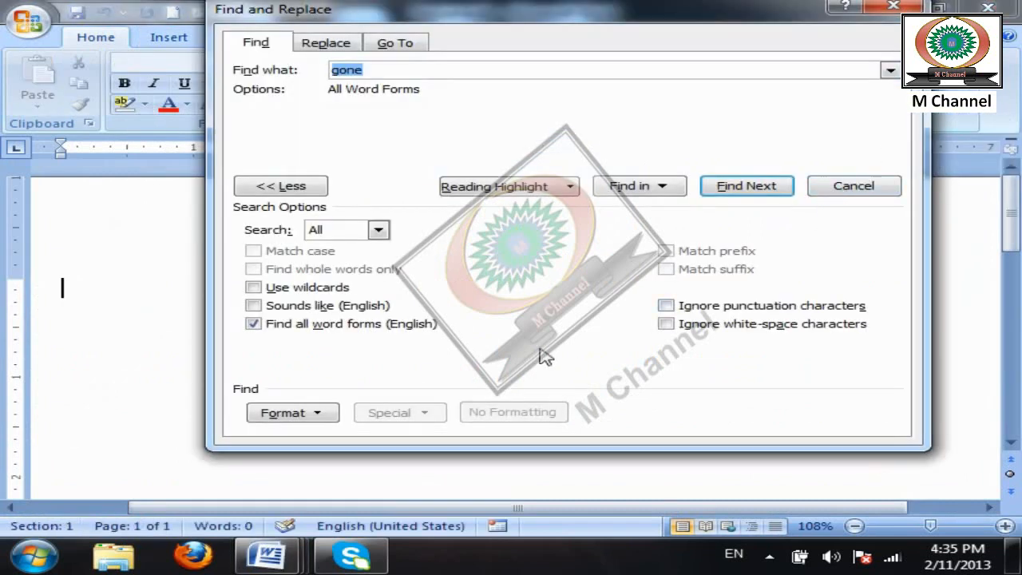
click(410, 324)
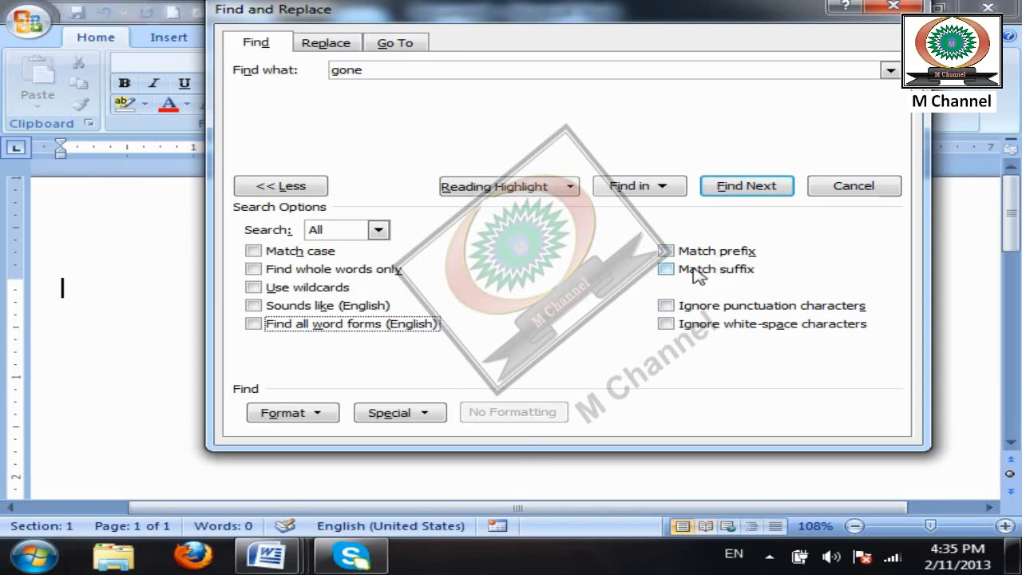
- Leave the search dialog and write "eddy" and "smashed" on separate lines of the blank document
click(876, 188)
text(eddy)
key(Return)
key(ctrl+z)
text(smadhed)
key(Return)
key(BackSpace)
key(BackSpace)
key(BackSpace)
key(BackSpace)
key(BackSpace)
text(shed)
key(BackSpace)
key(BackSpace)
key(BackSpace)
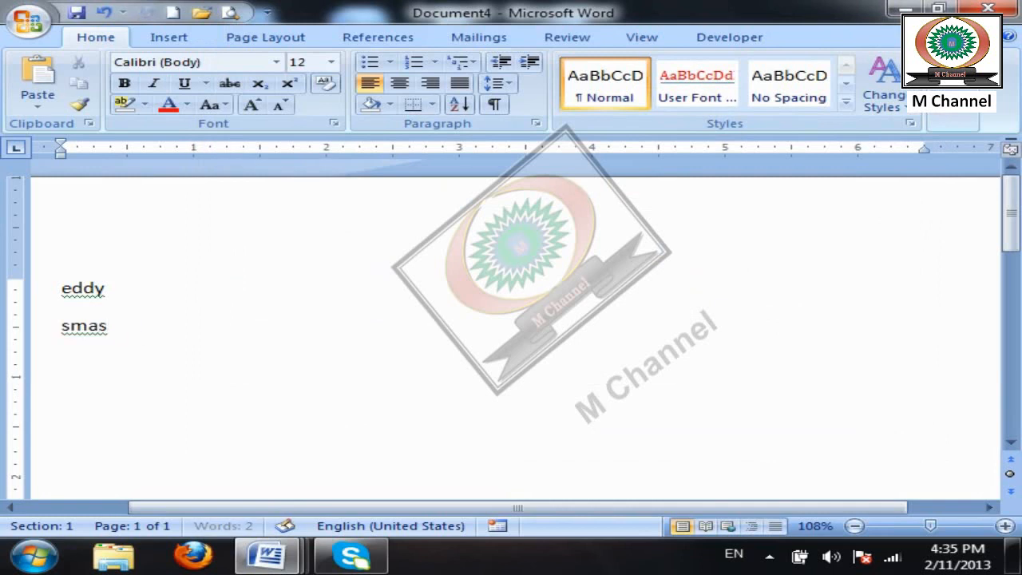
text(edhed)
key(Return)
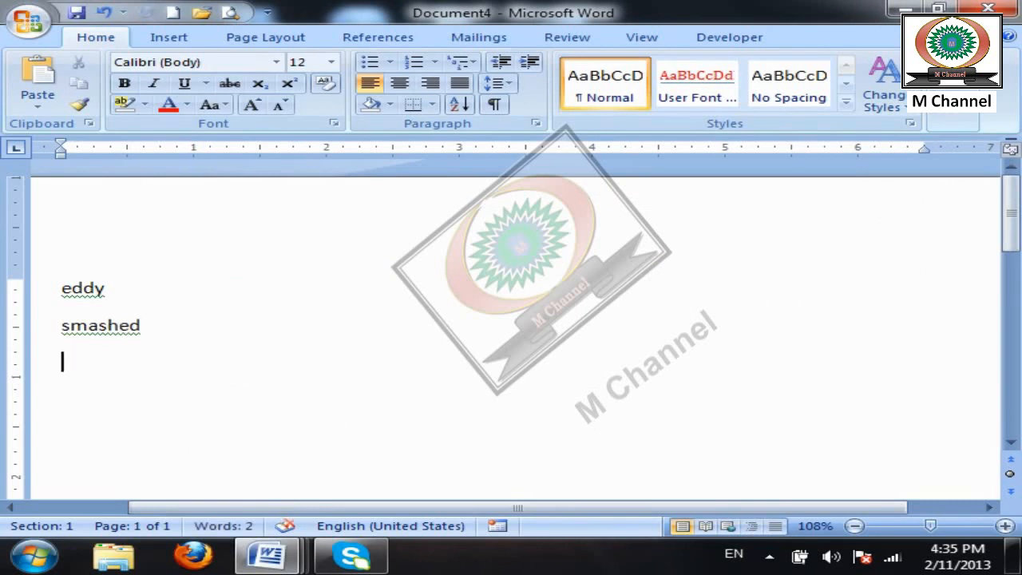
- Add the words "docked", "edible" and "edingurg" below "smashed", each on its own line
text(docked)
key(Return)
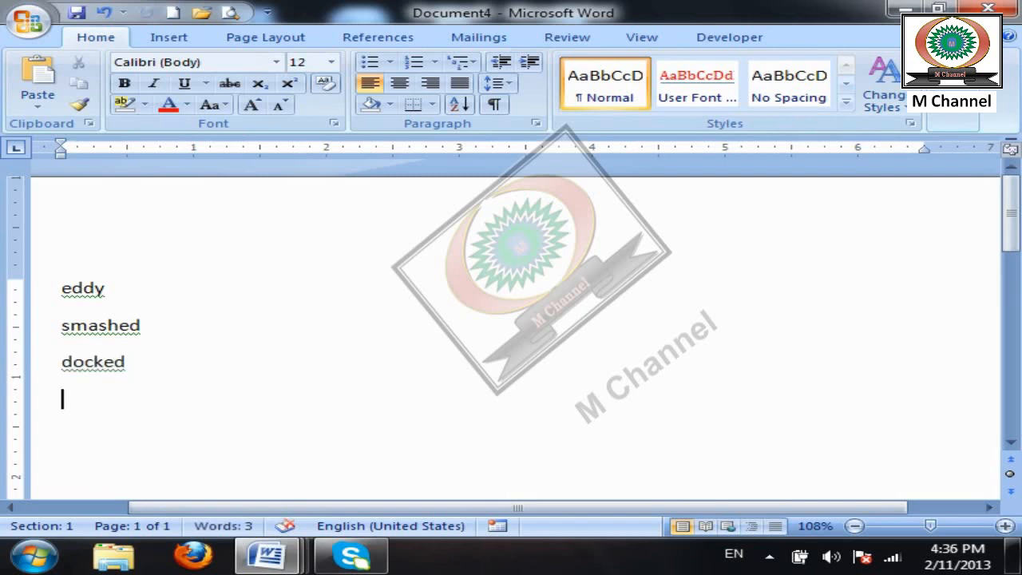
text(edible)
key(Return)
text(en)
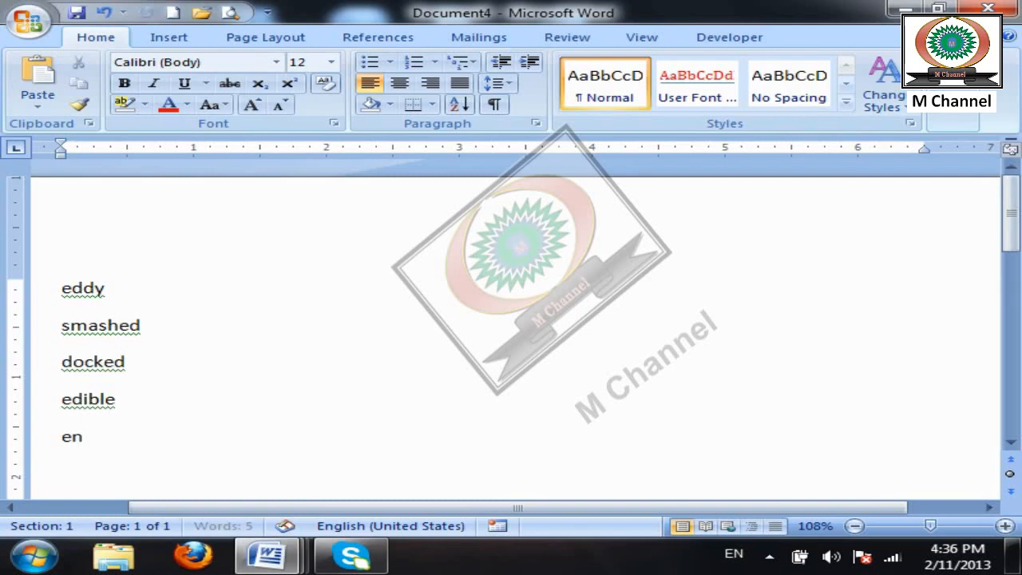
text(indingurg)
key(Return)
- Select the letters "ed" in "smashed", "eddy" and "docked" in turn to compare their positions
drag(118, 329, 145, 329)
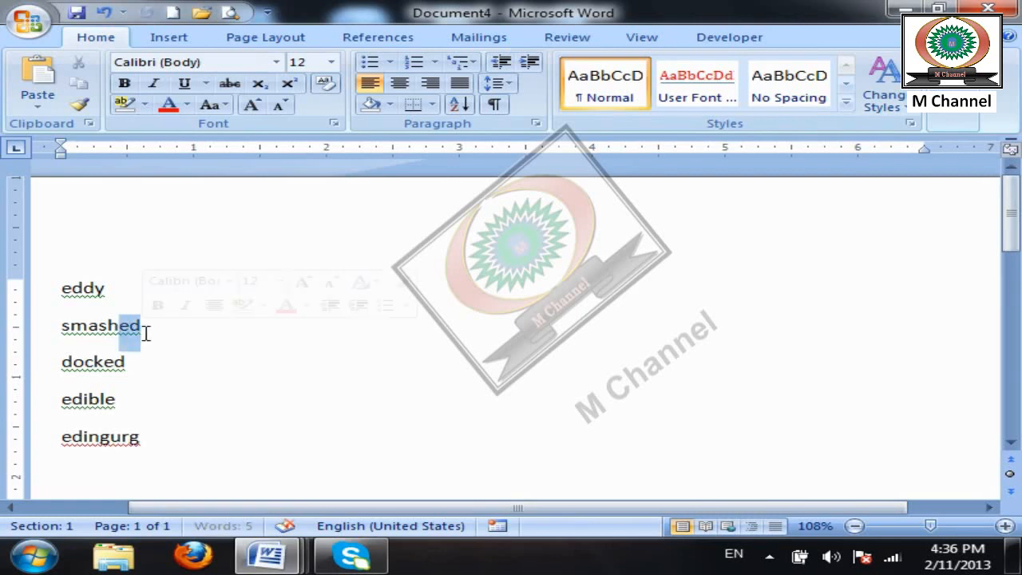
drag(60, 291, 83, 292)
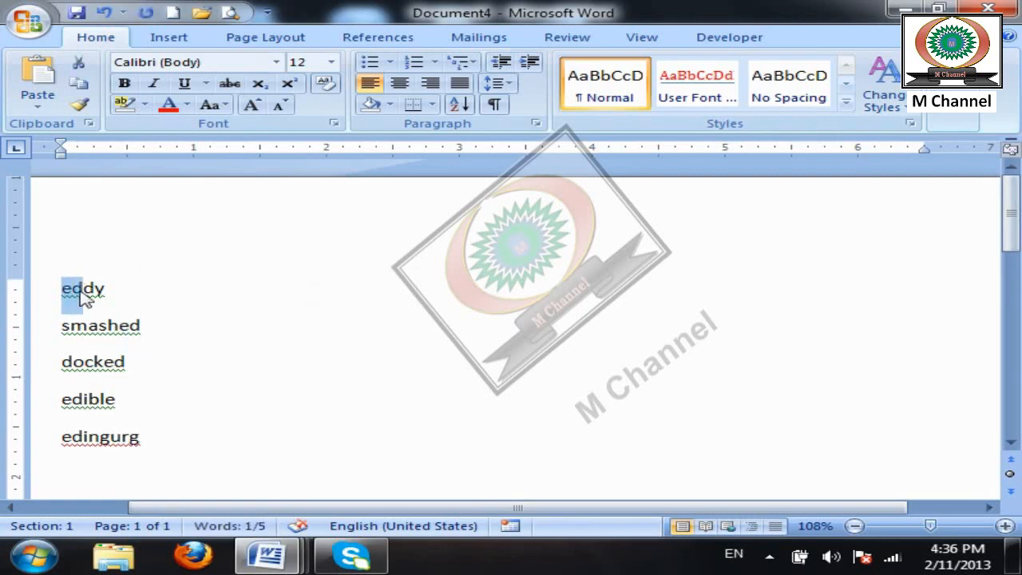
drag(123, 326, 140, 327)
drag(108, 363, 125, 363)
click(314, 371)
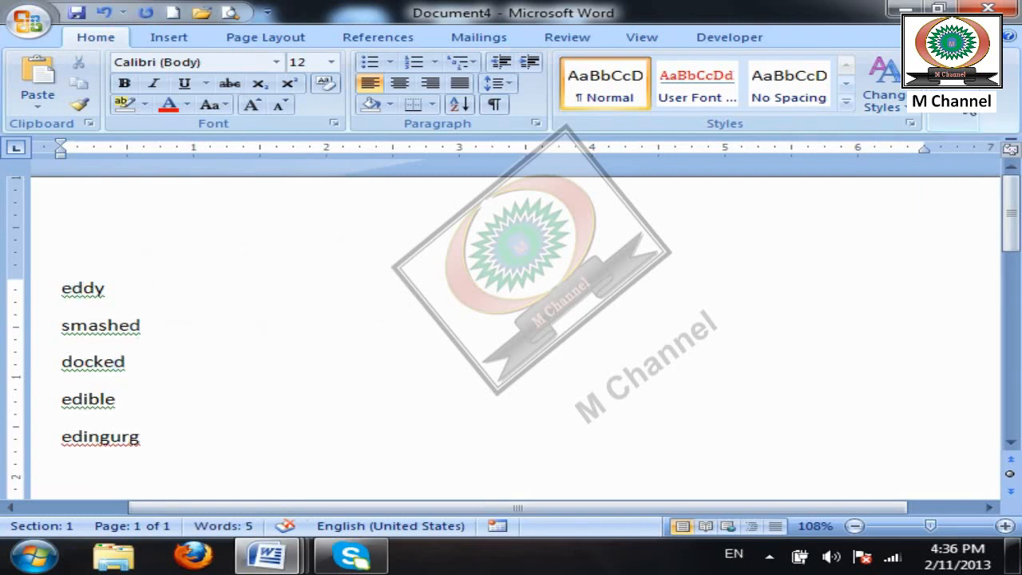
- Turn off Find all word forms and find all occurrences of "ed" in the main document
click(954, 121)
click(963, 142)
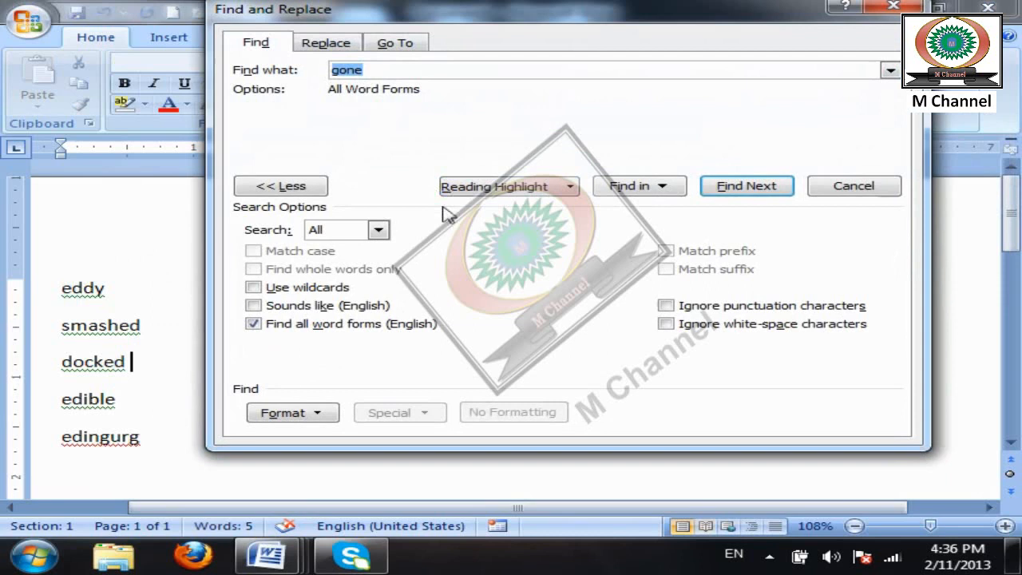
click(278, 326)
click(293, 197)
drag(417, 72, 231, 80)
text(ed)
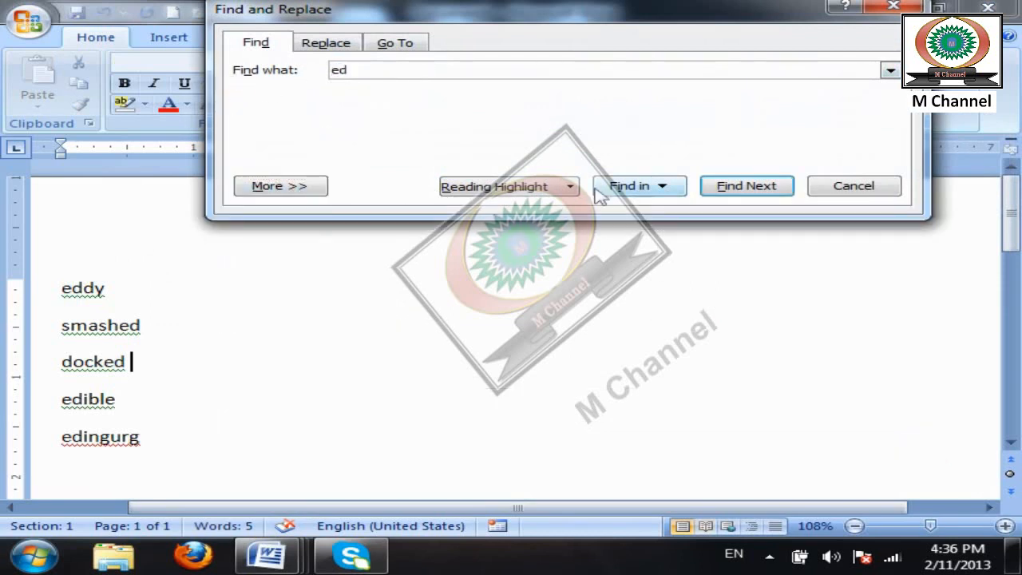
click(648, 190)
click(688, 210)
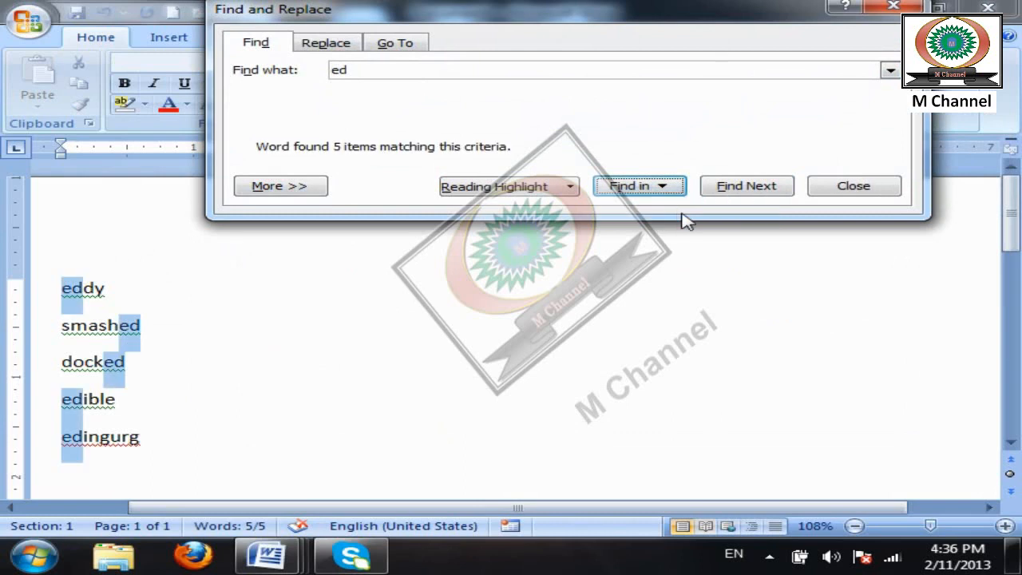
click(471, 390)
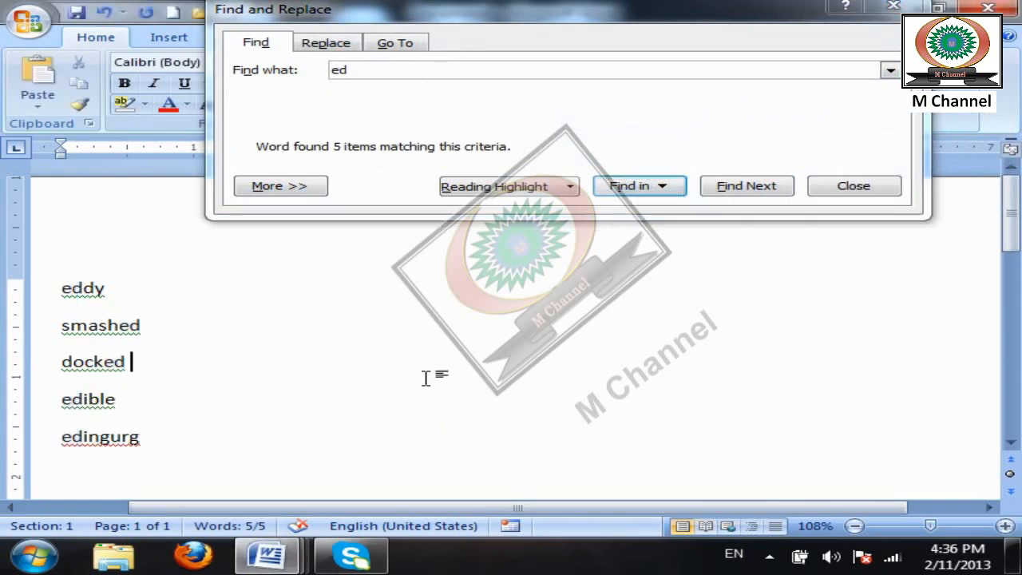
- Turn on Match prefix and find all words starting with "ed" in the main document
click(294, 190)
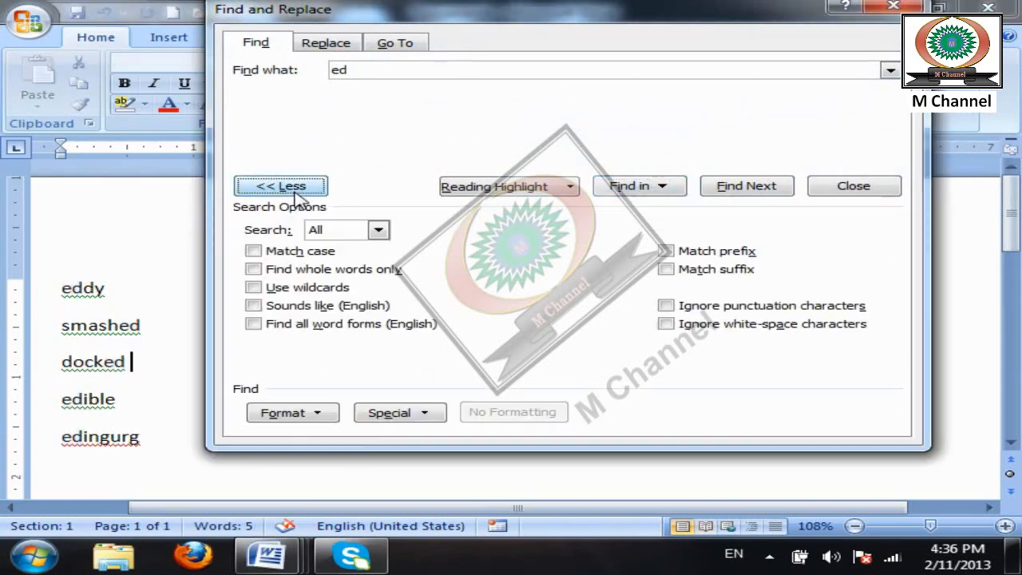
click(705, 252)
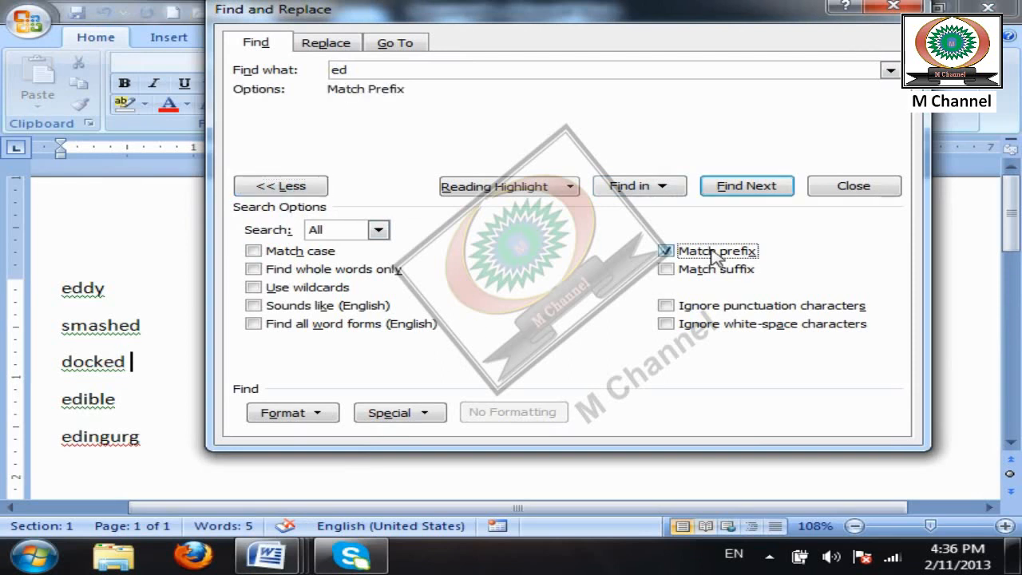
click(292, 189)
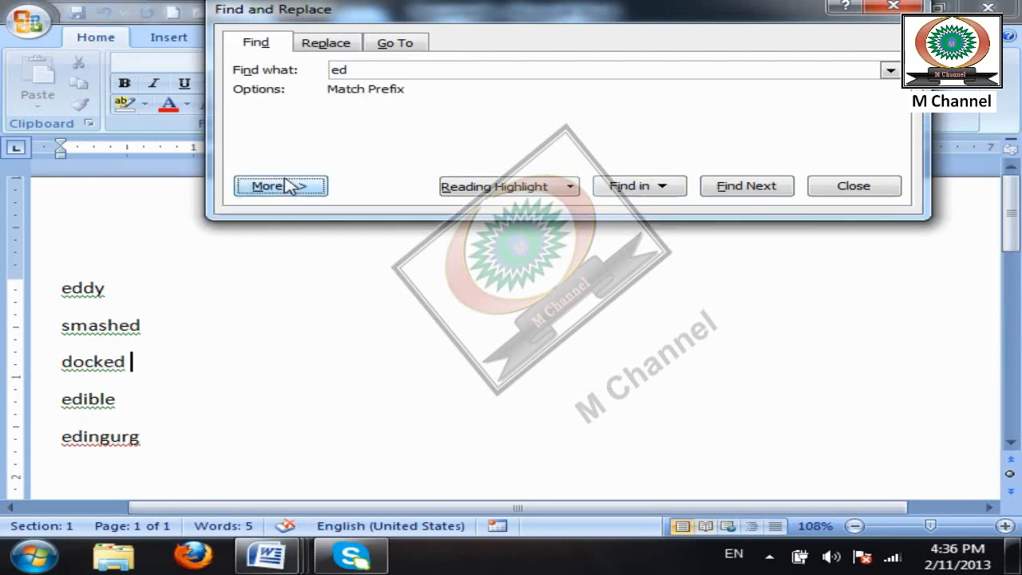
click(664, 187)
click(682, 211)
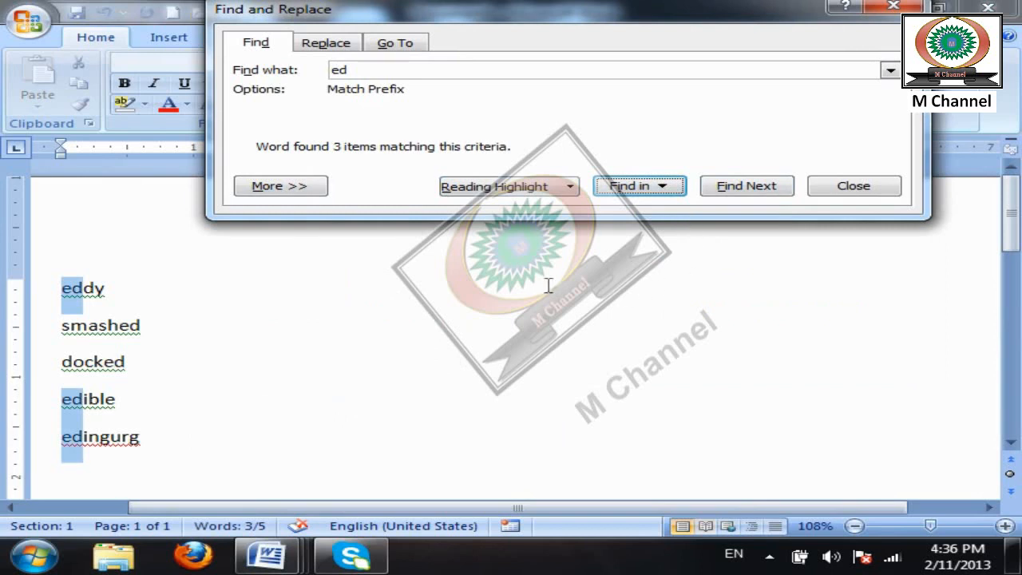
- Switch from Match prefix to Match suffix and find all words ending in "ed" in the main document
click(300, 192)
click(667, 270)
click(666, 251)
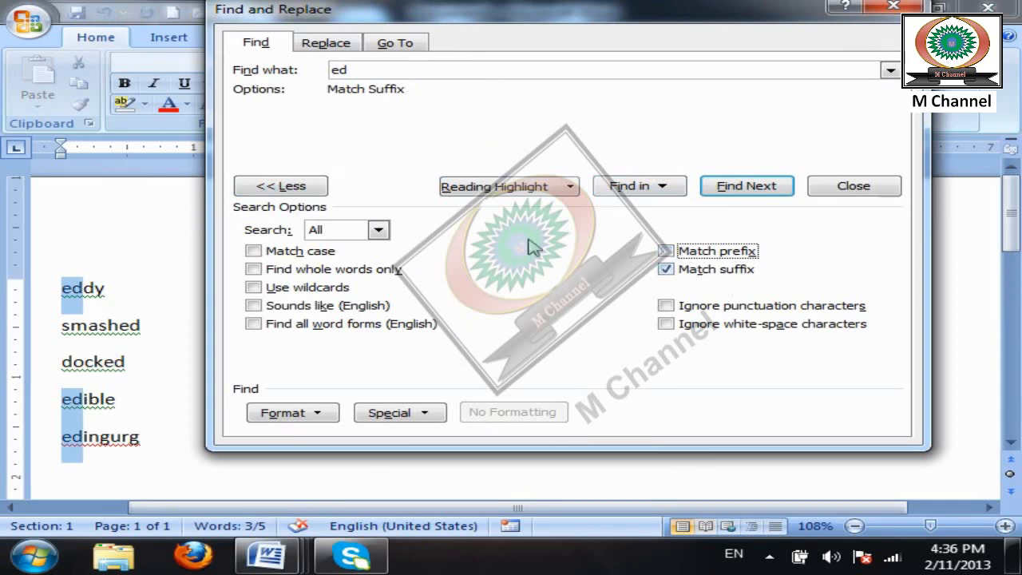
click(308, 188)
click(739, 190)
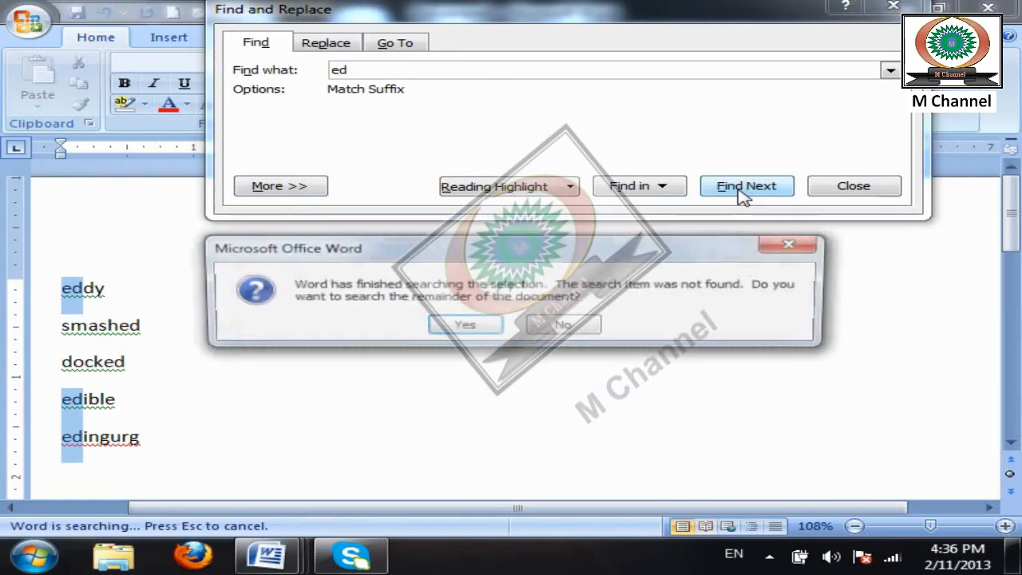
click(479, 335)
click(508, 326)
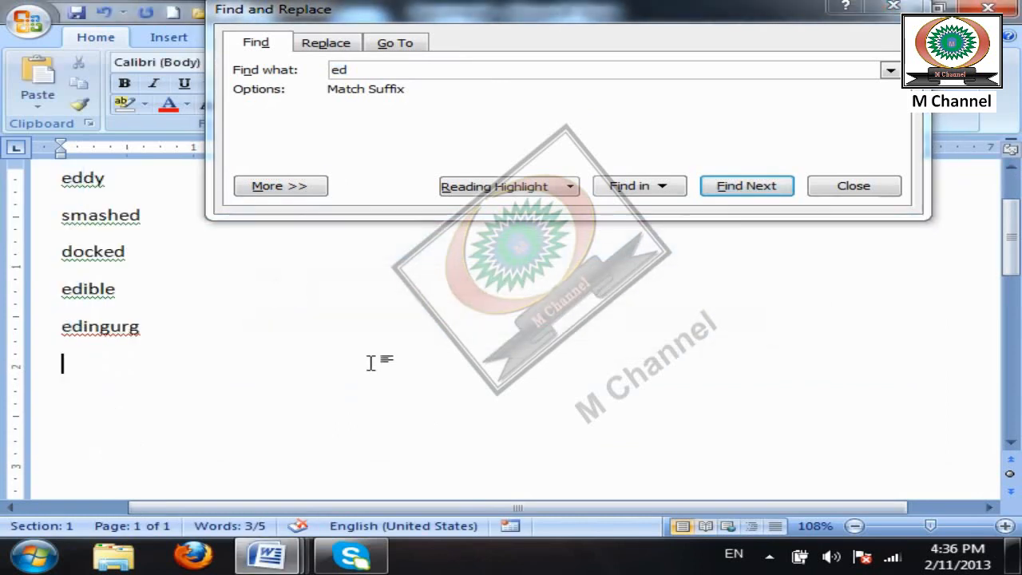
click(639, 186)
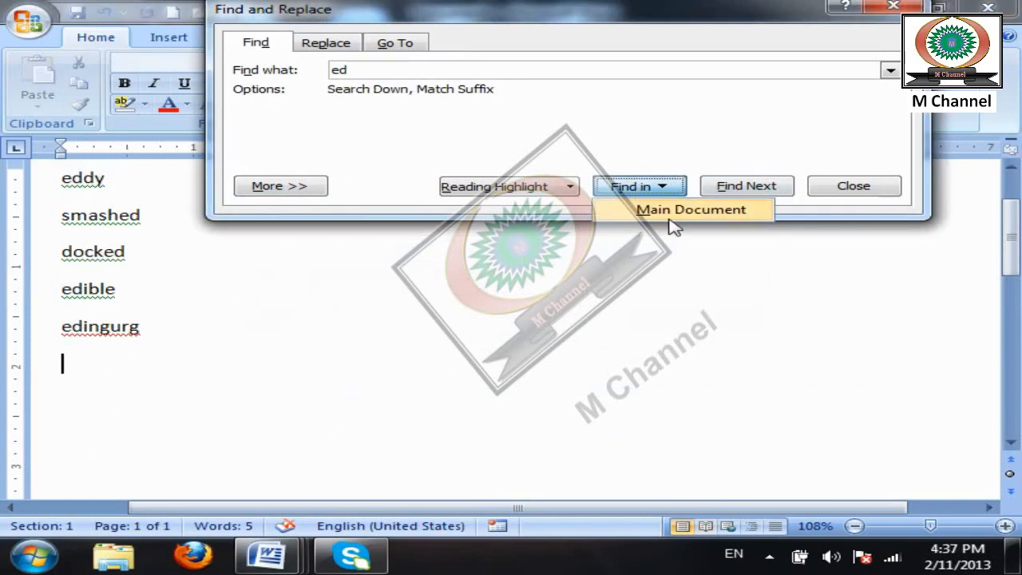
click(673, 212)
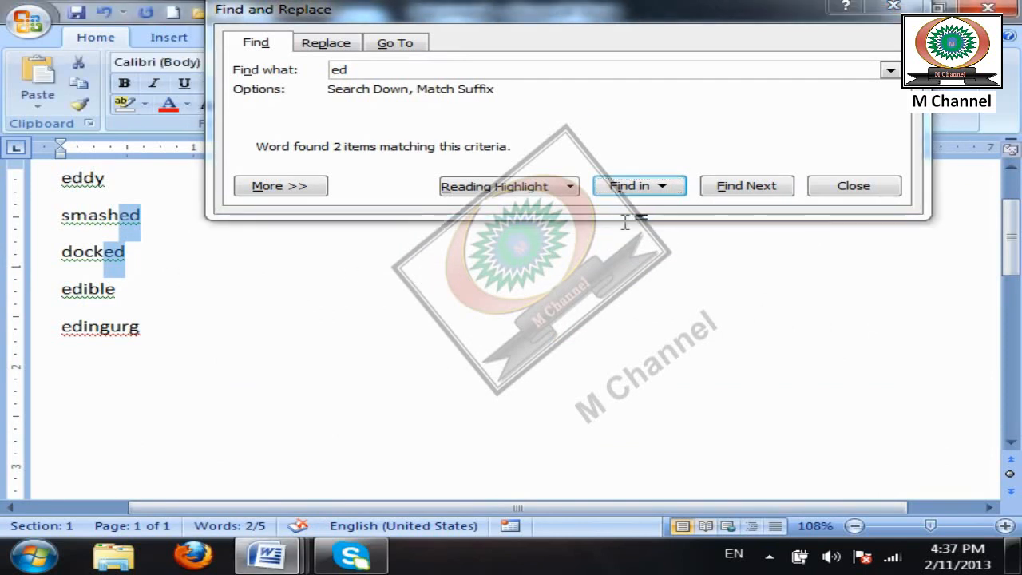
- Try replacing every "ed" in the document with nothing while Match suffix is off, and undo the replacements
click(317, 188)
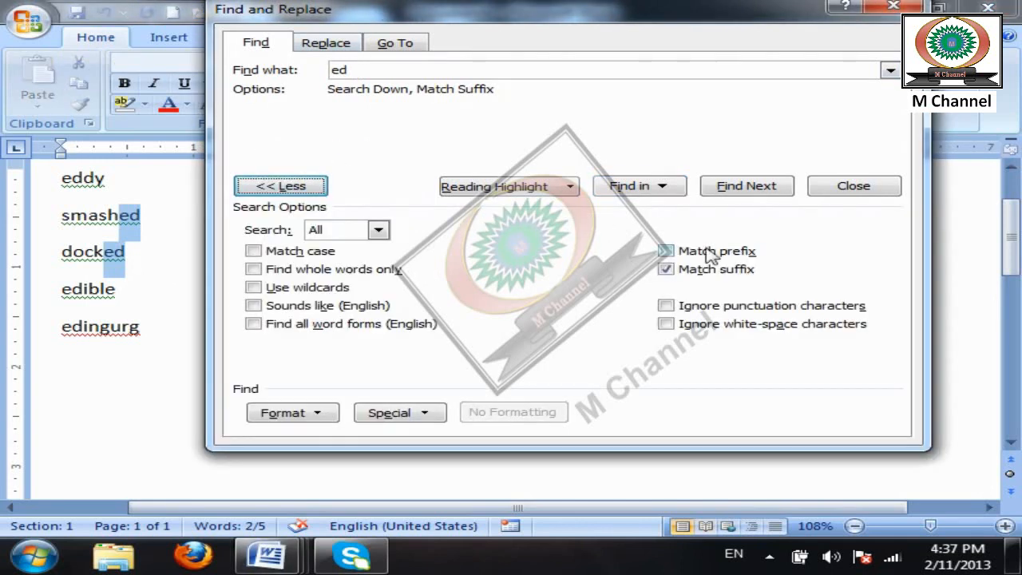
click(697, 272)
click(304, 190)
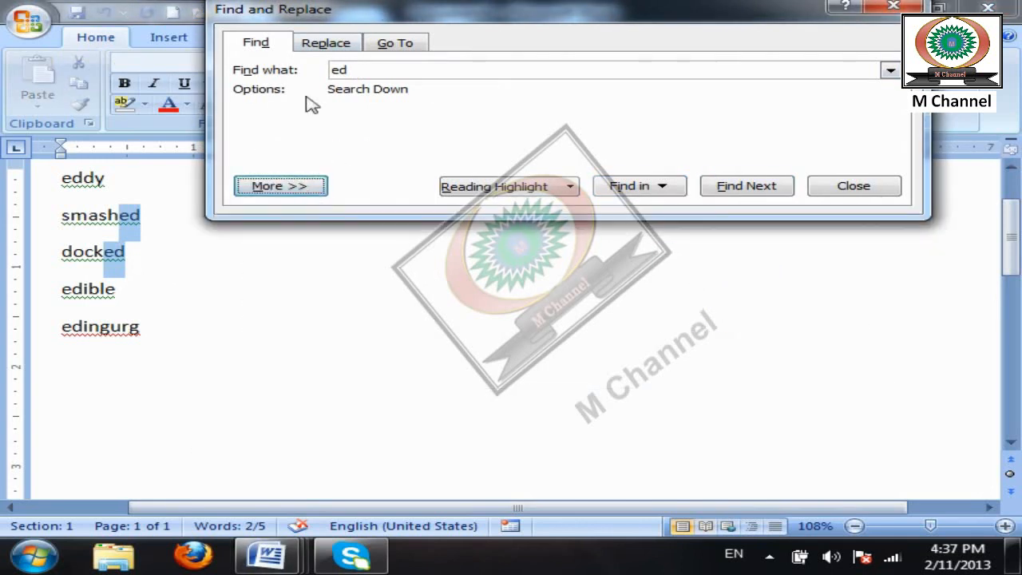
click(325, 45)
key(Tab)
key(BackSpace)
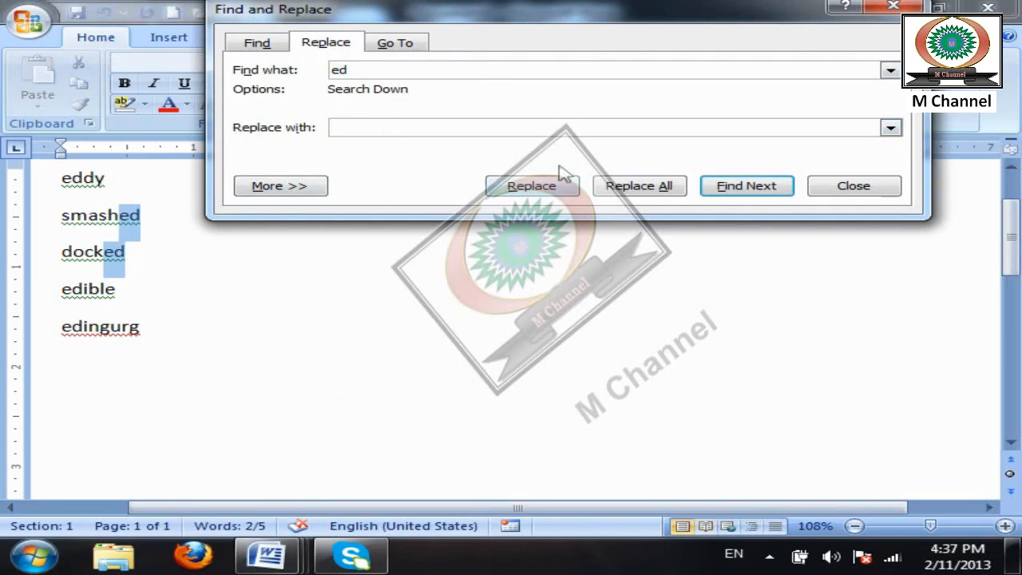
click(656, 192)
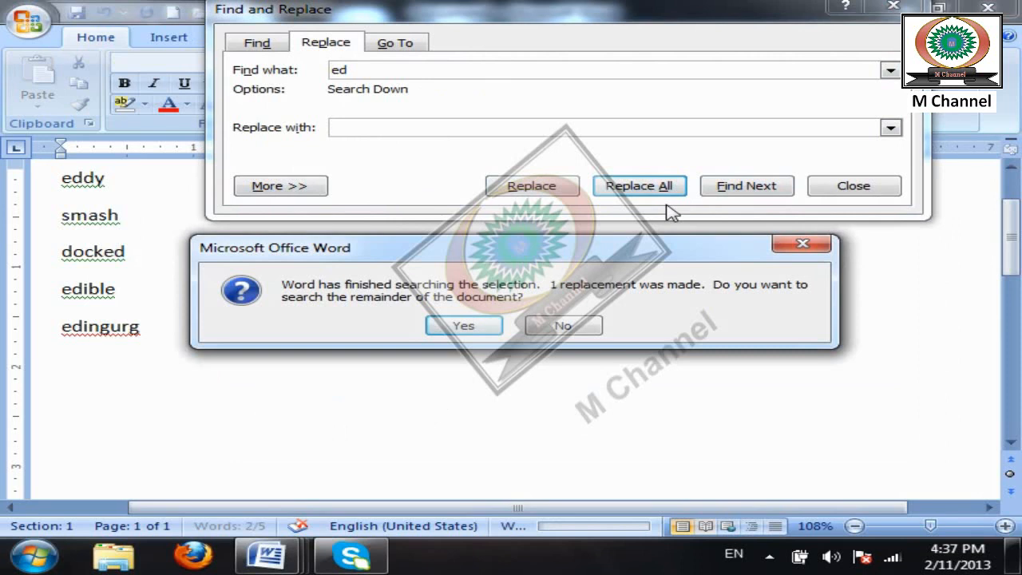
click(471, 327)
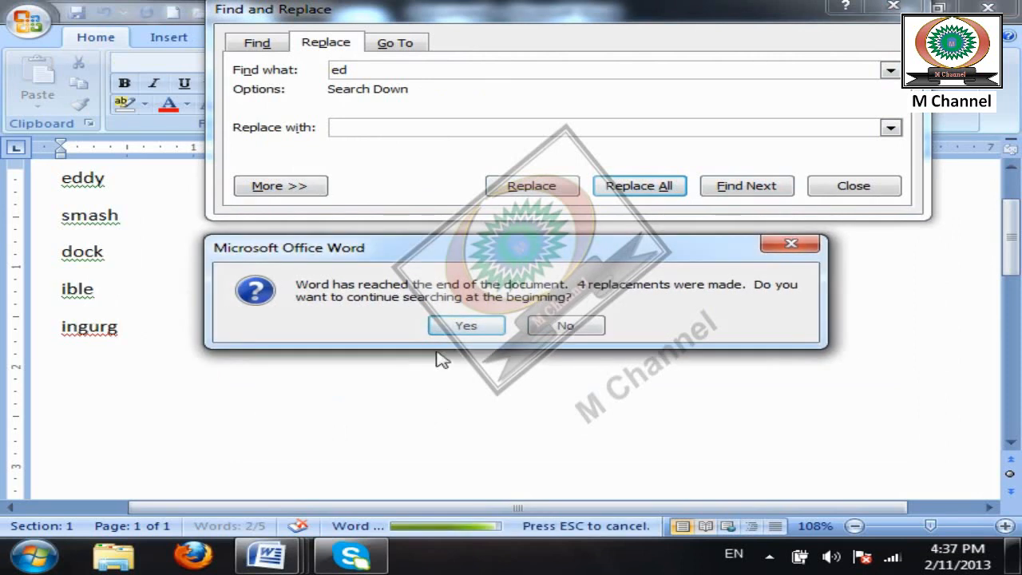
click(472, 327)
click(511, 327)
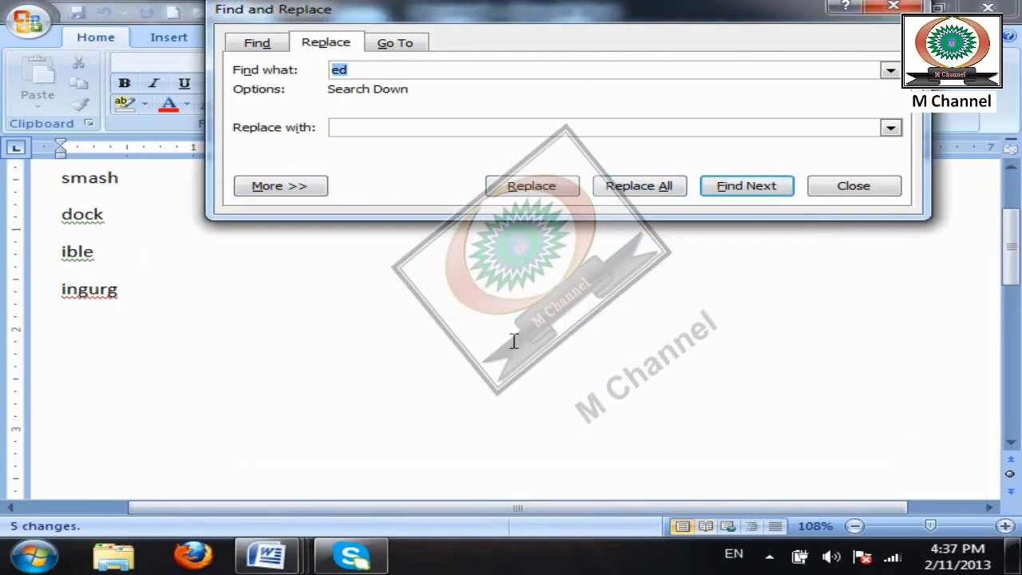
scroll(266, 306, up, 2)
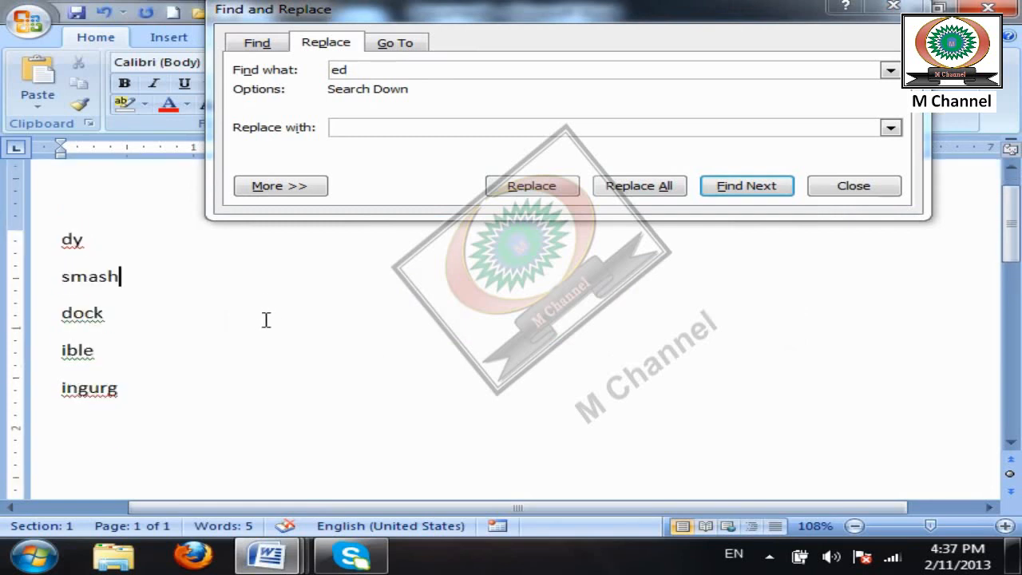
key(ctrl+z)
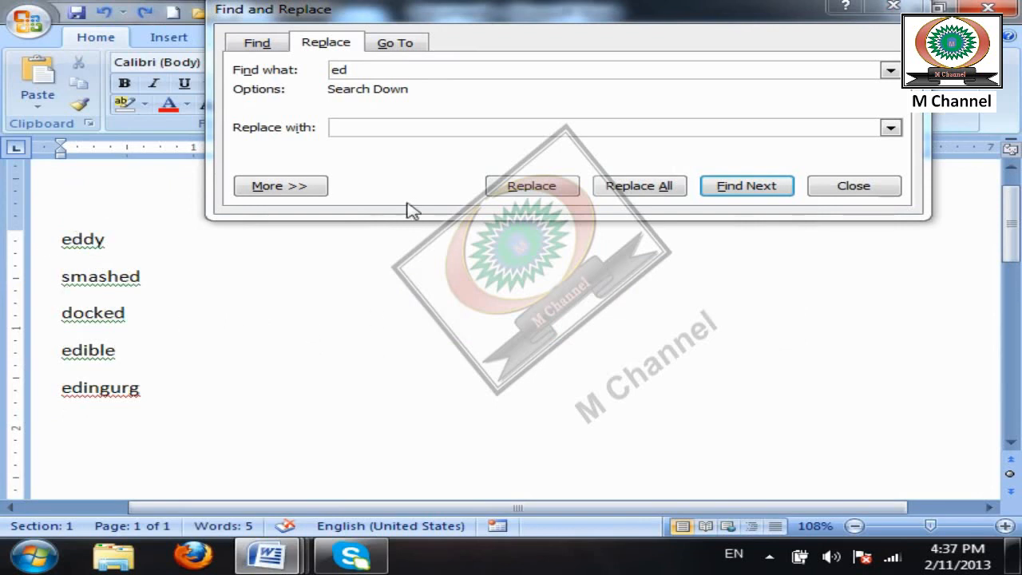
- Turn on Match suffix and replace all word endings "ed" with nothing throughout the document
click(289, 189)
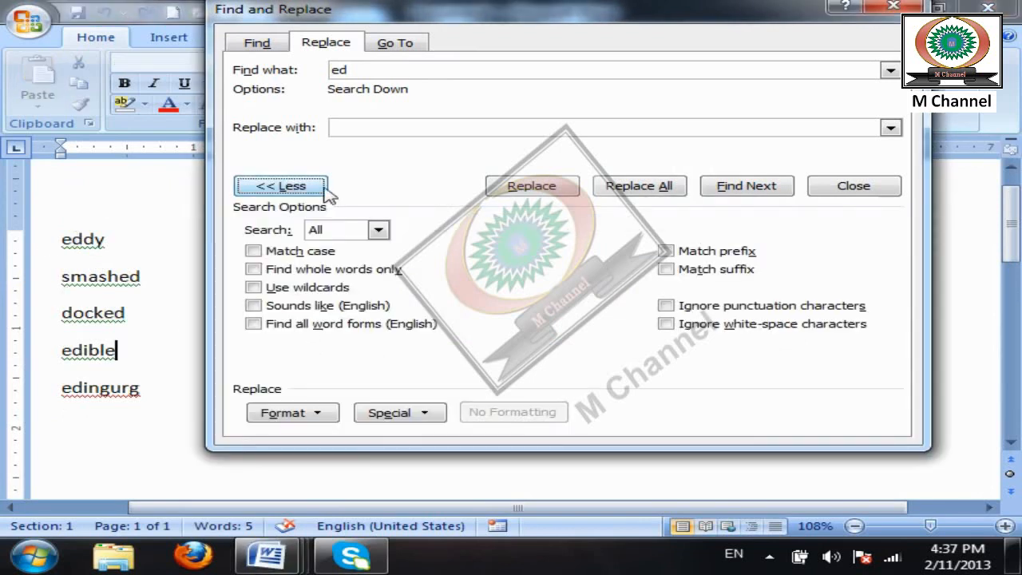
click(691, 273)
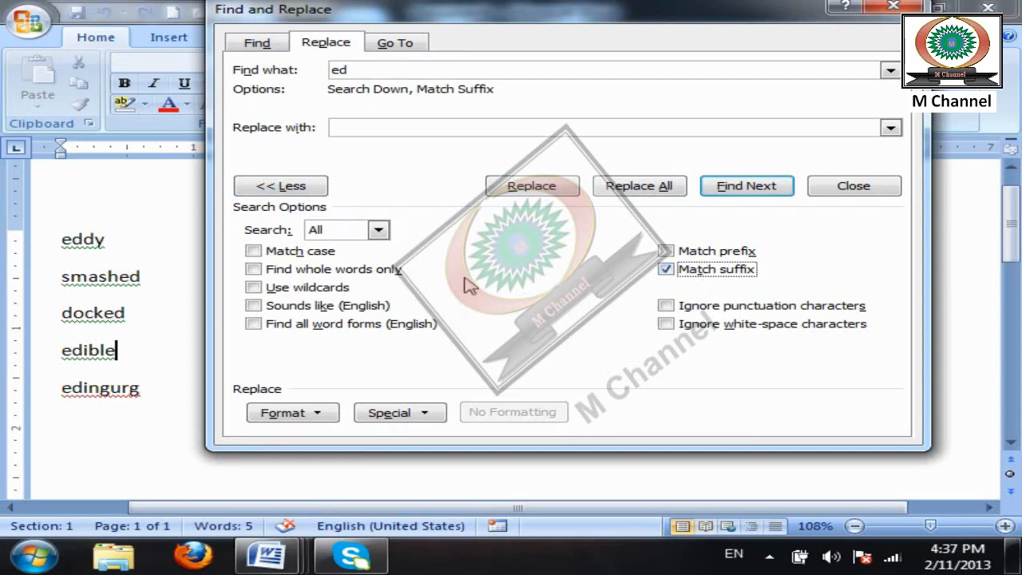
click(299, 186)
click(629, 186)
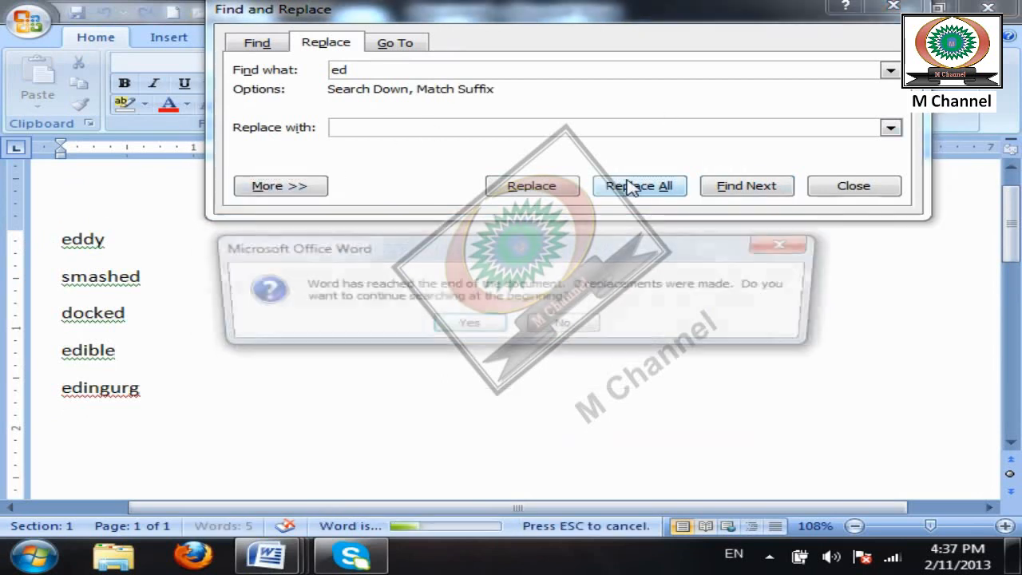
click(465, 324)
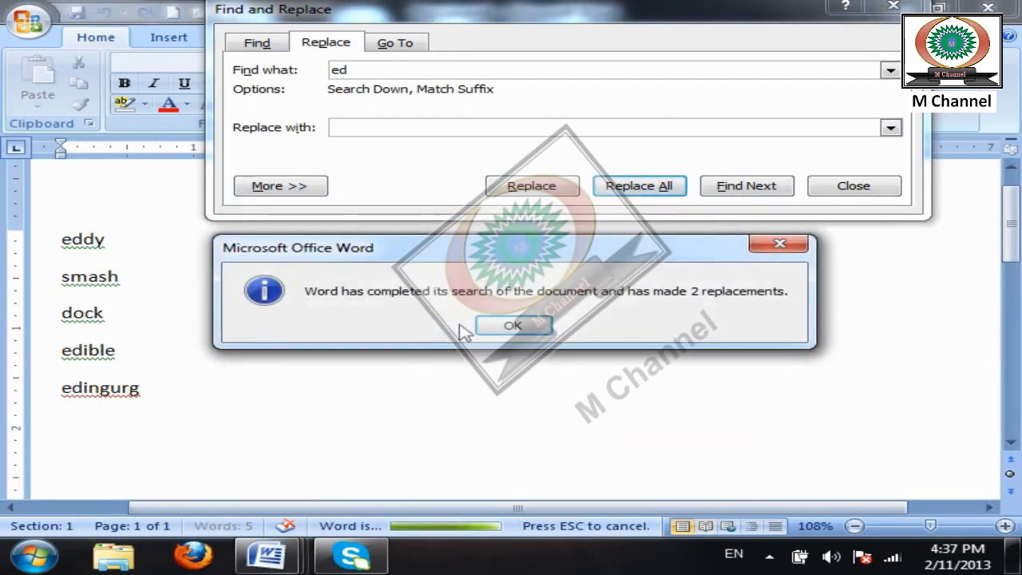
click(527, 323)
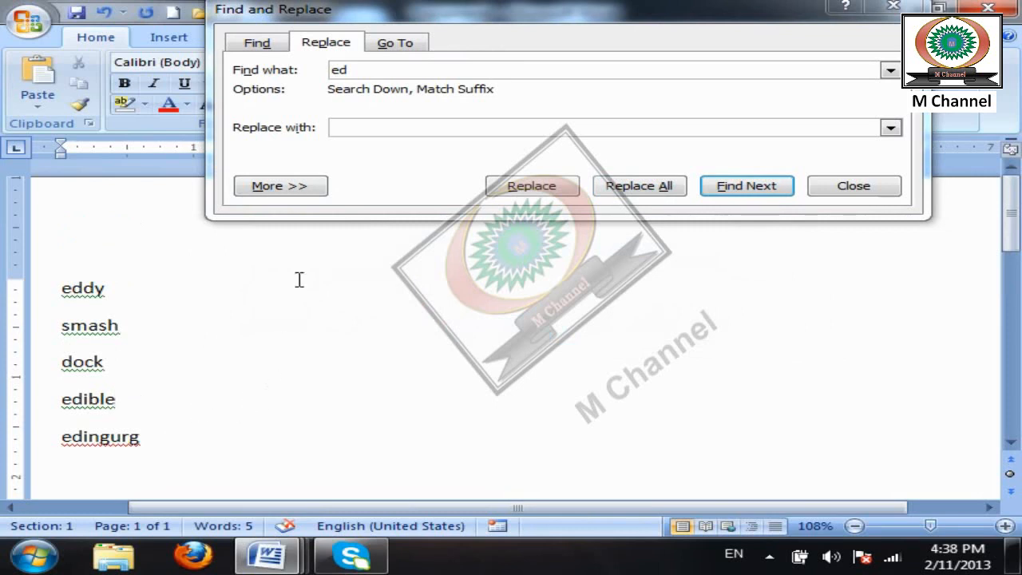
- Turn off Match suffix and close the Find and Replace dialog
click(304, 191)
click(733, 274)
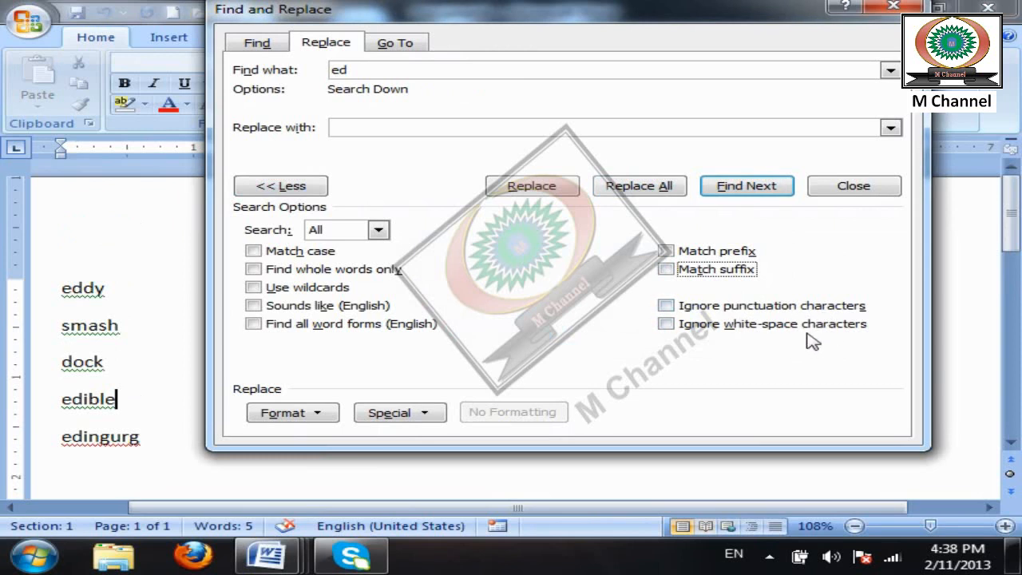
click(854, 185)
- Clear the document, enlarge the font size to 22, and write "Door-man" as the sample word
key(ctrl+a)
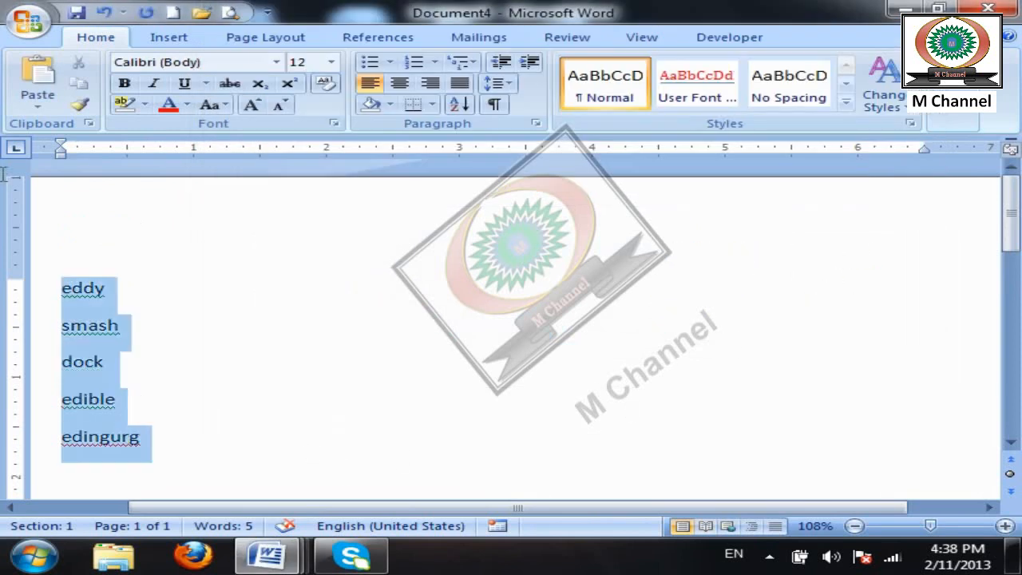
key(Delete)
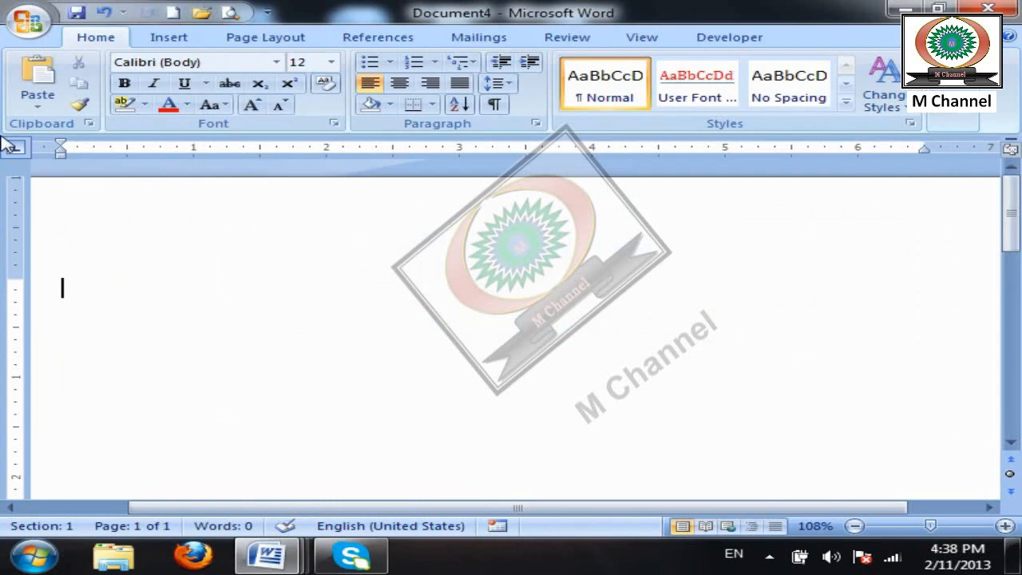
key(ctrl+bracketright)
key(ctrl+bracketright)
key(ctrl+bracketright)
key(ctrl+bracketright)
key(ctrl+bracketright)
key(ctrl+bracketright)
text(Door-man)
key(BackSpace)
key(BackSpace)
text(man)
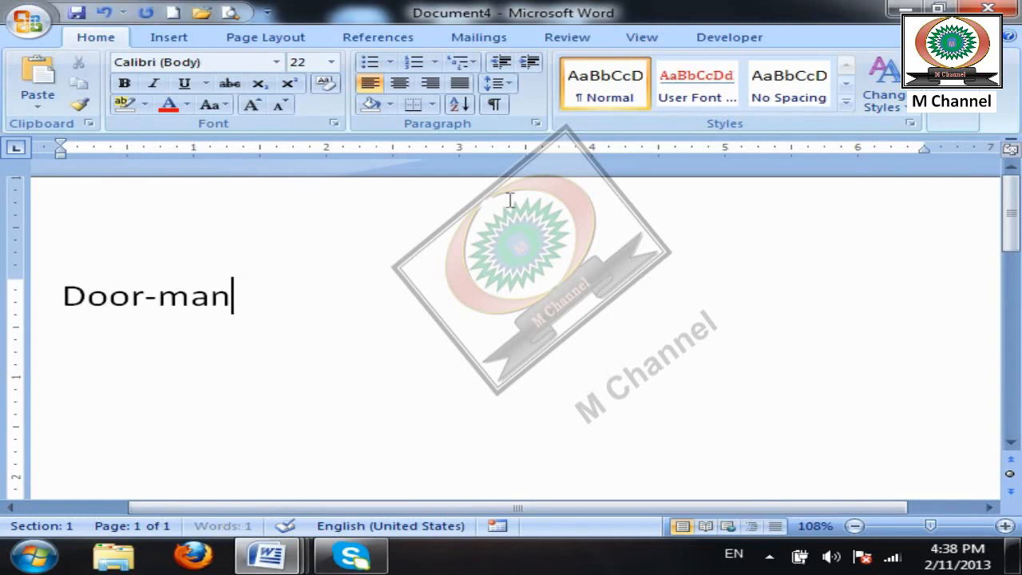
- Search the document for "Doorman" with no extra search options turned on
scroll(747, 342, down, 5)
scroll(747, 342, down, 1)
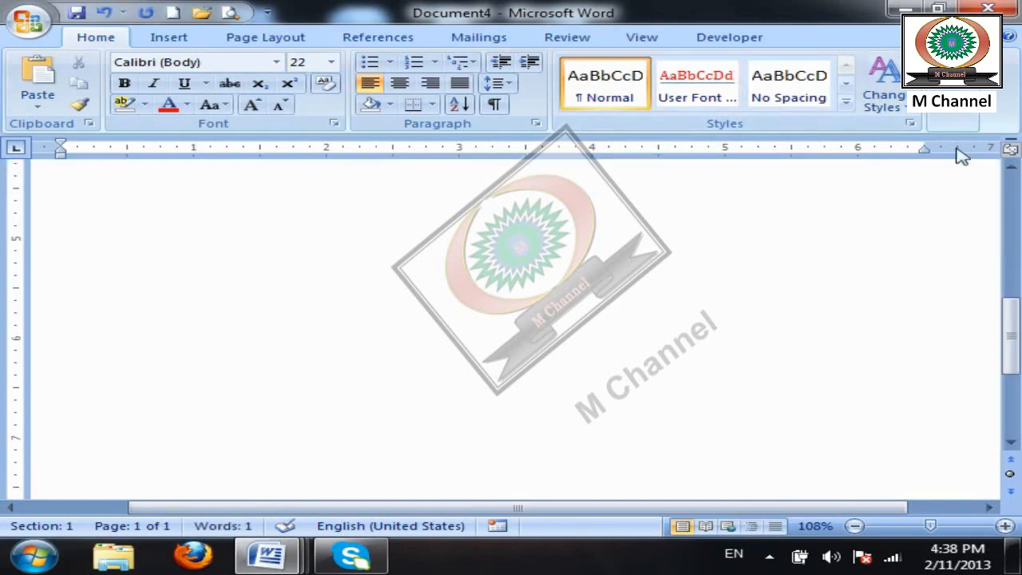
click(971, 112)
click(966, 145)
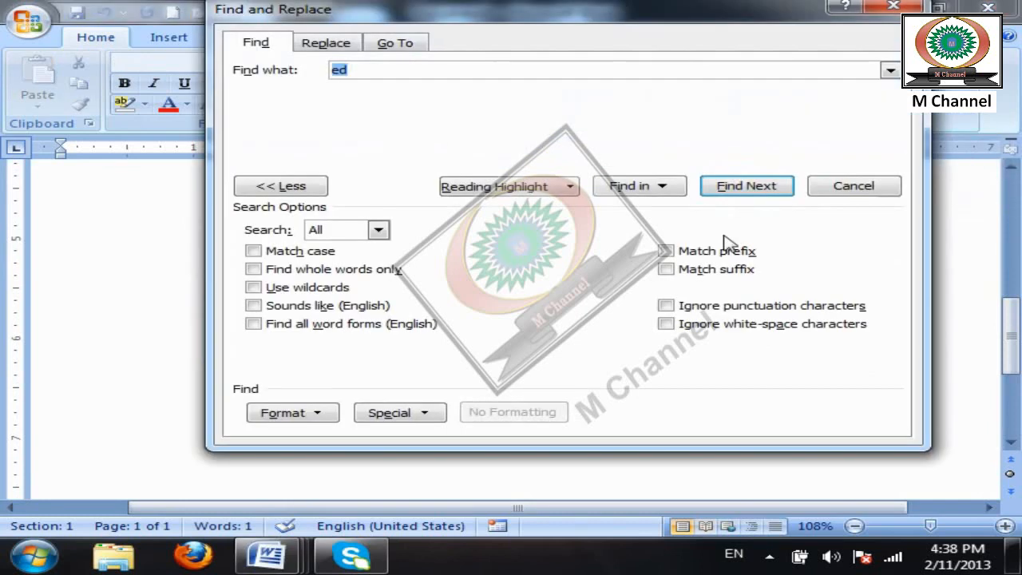
click(294, 187)
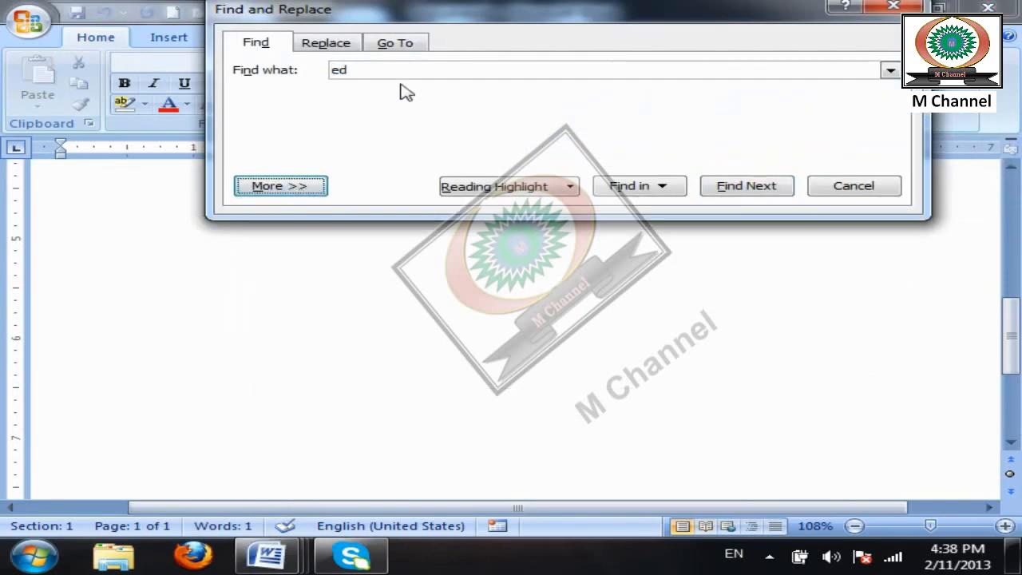
text(dom)
key(BackSpace)
text(Doorman)
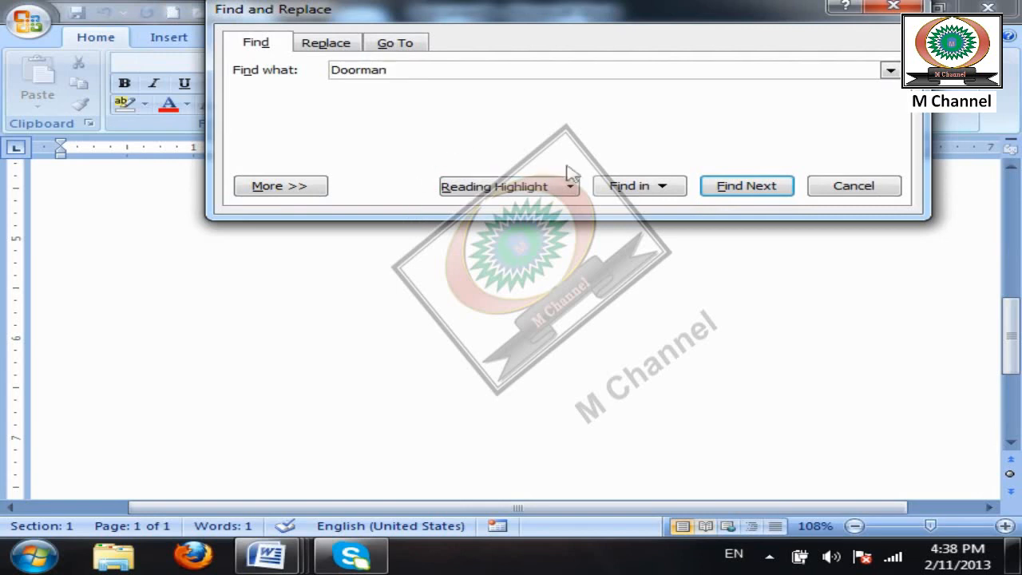
click(751, 190)
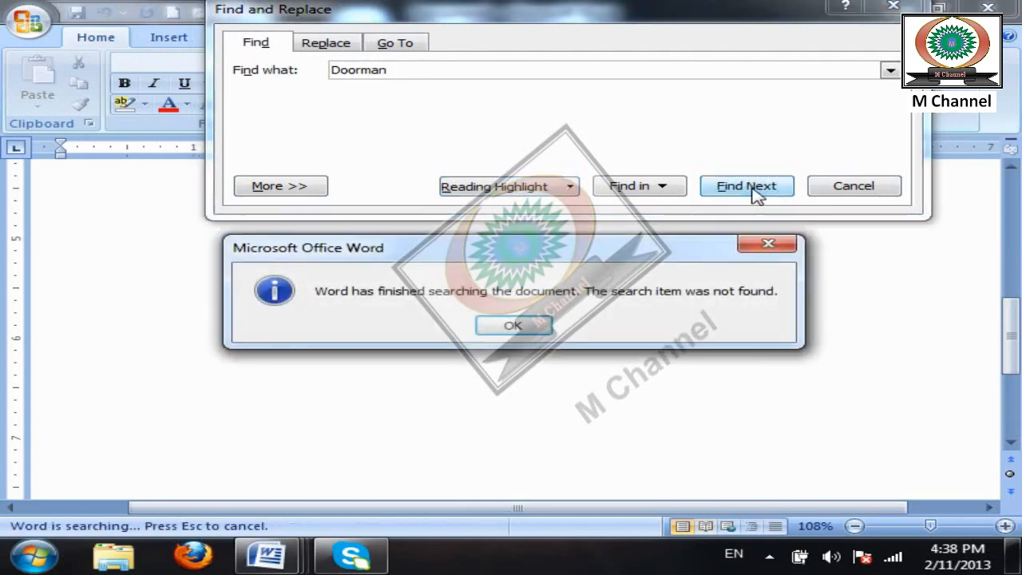
click(512, 327)
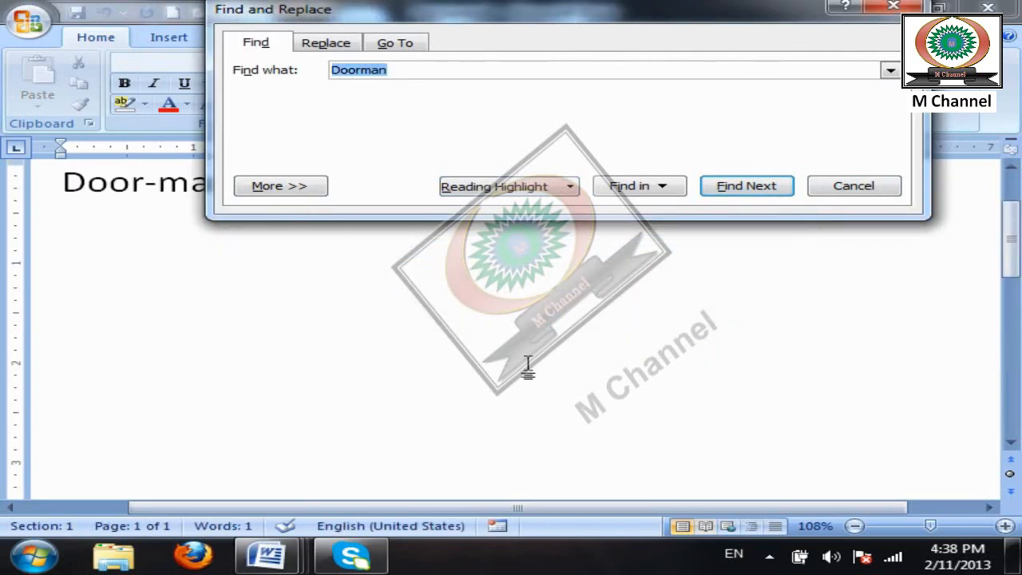
- Move the Find and Replace dialog clear of the sample word and repeat the plain search for "Doorman"
drag(659, 6, 777, 185)
click(886, 376)
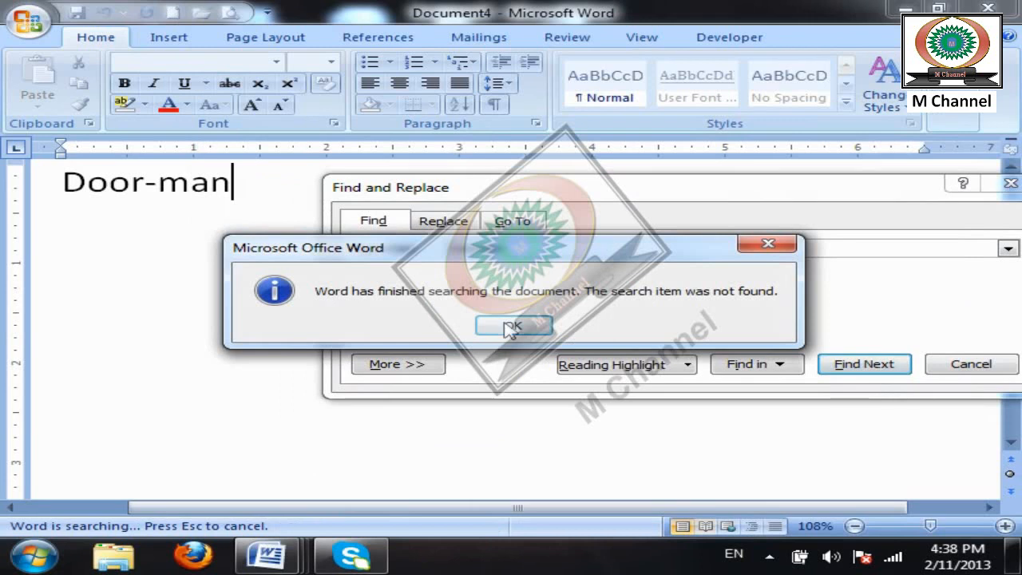
key(Return)
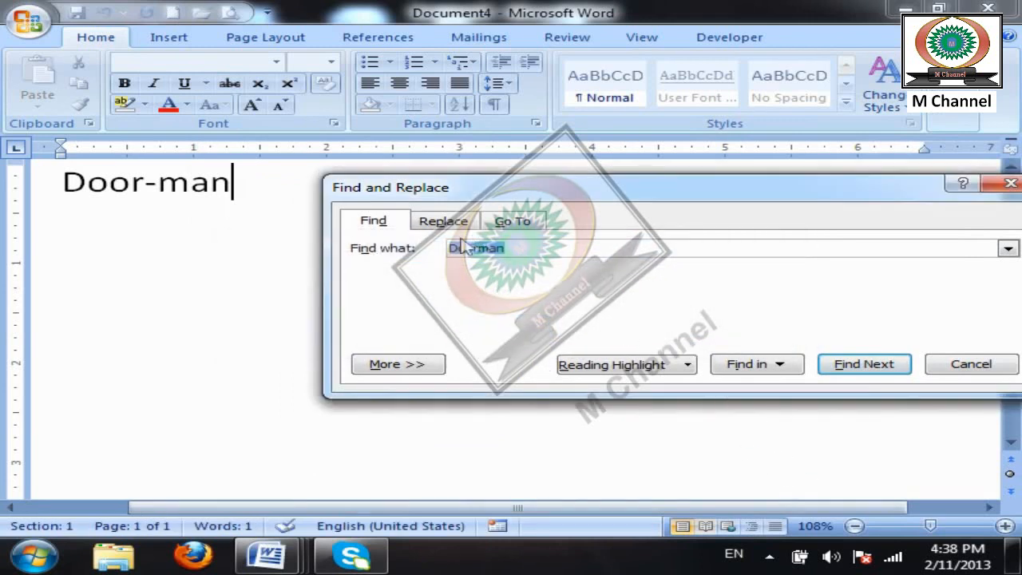
- Turn on Ignore punctuation characters and find the next match for "Doorman", keeping the sample word in view
drag(483, 196, 424, 39)
click(329, 209)
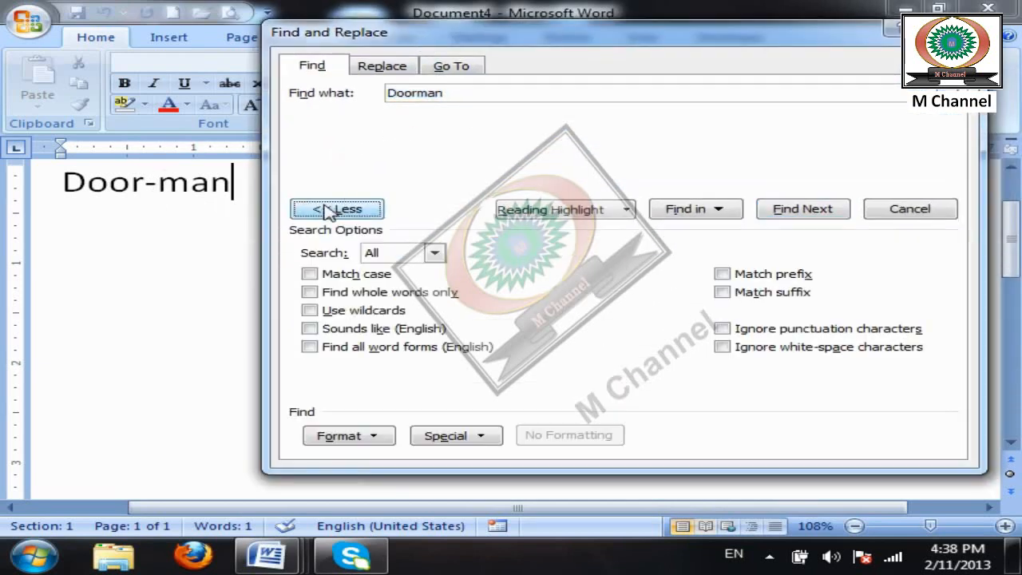
click(820, 335)
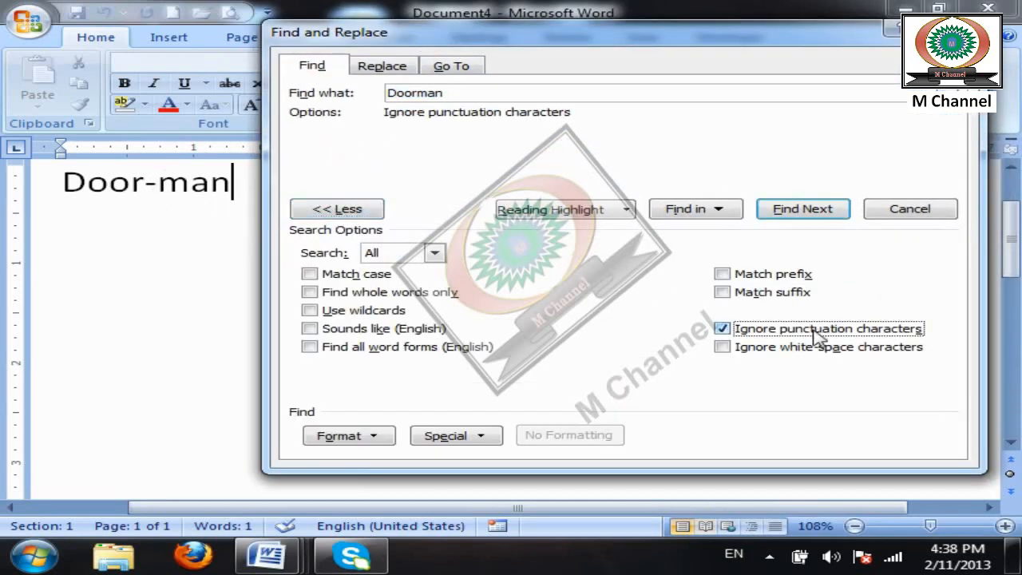
click(341, 214)
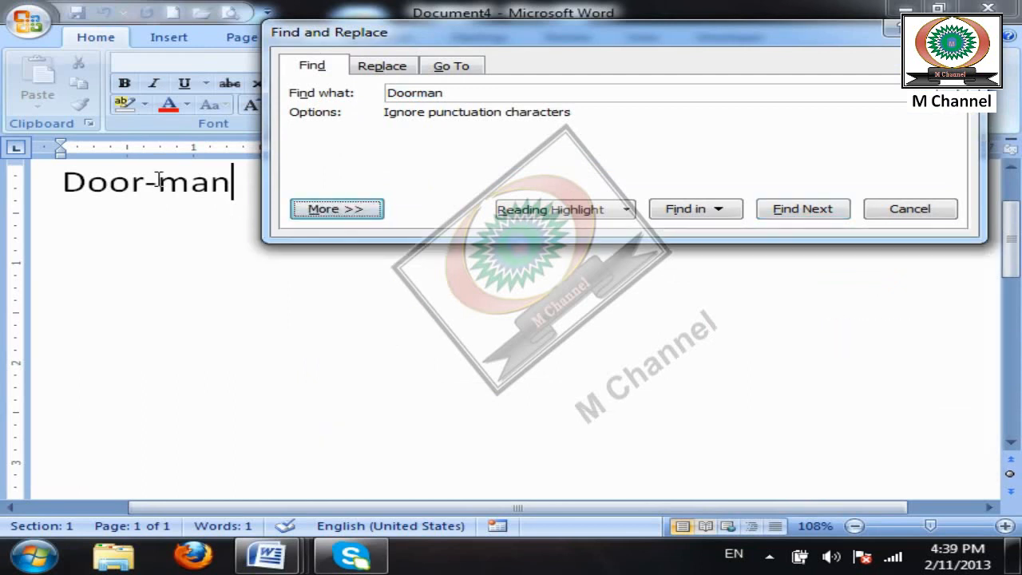
drag(465, 50, 484, 260)
click(820, 420)
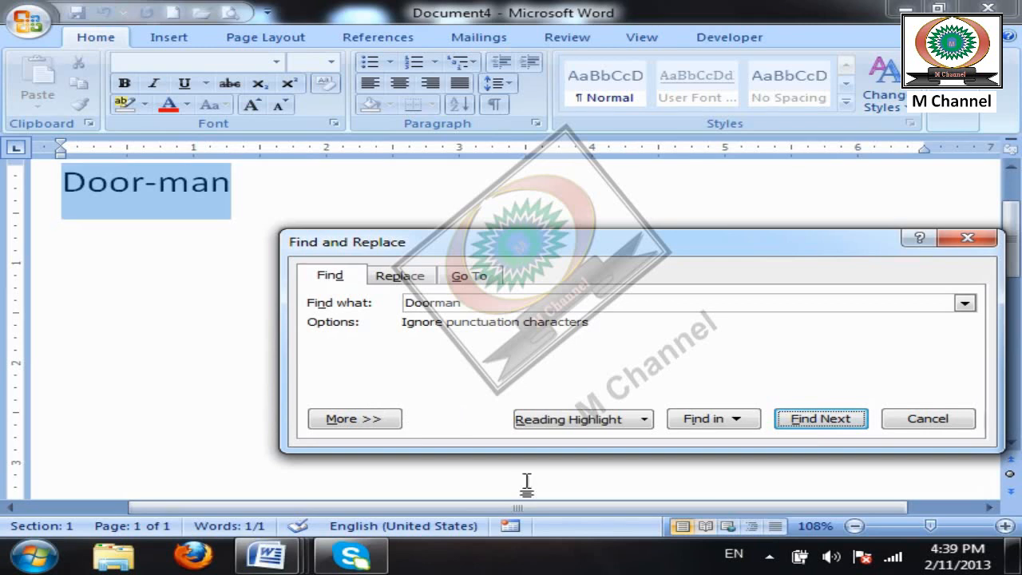
- Review the Ignore punctuation characters option in the expanded search options and close the Find and Replace dialog
click(354, 420)
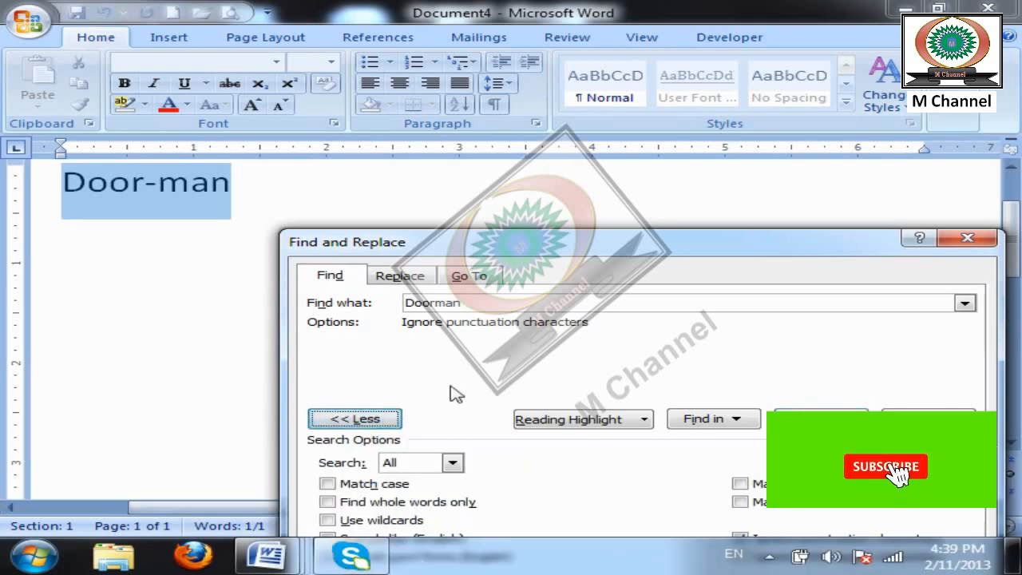
drag(823, 242, 791, 93)
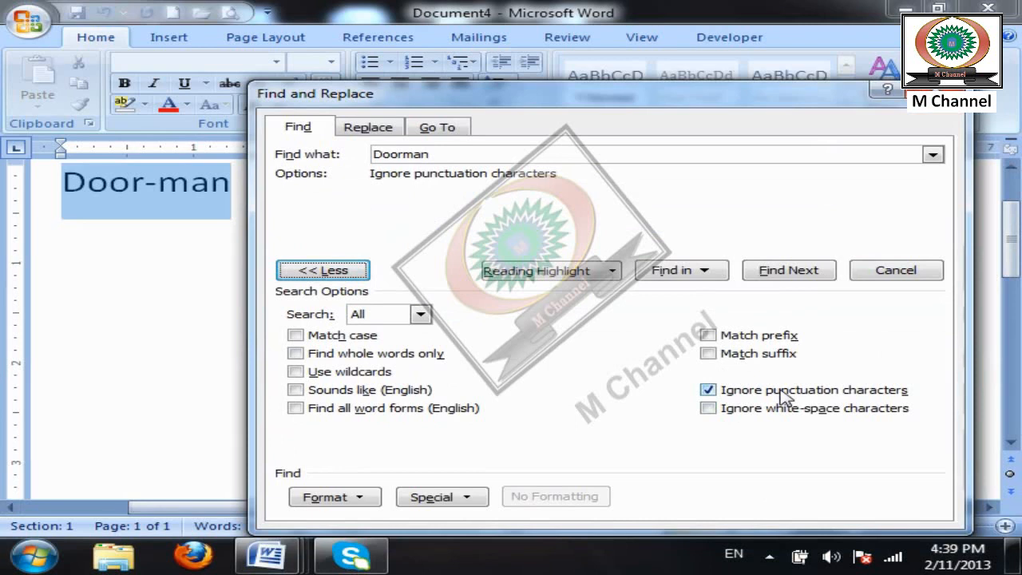
click(235, 350)
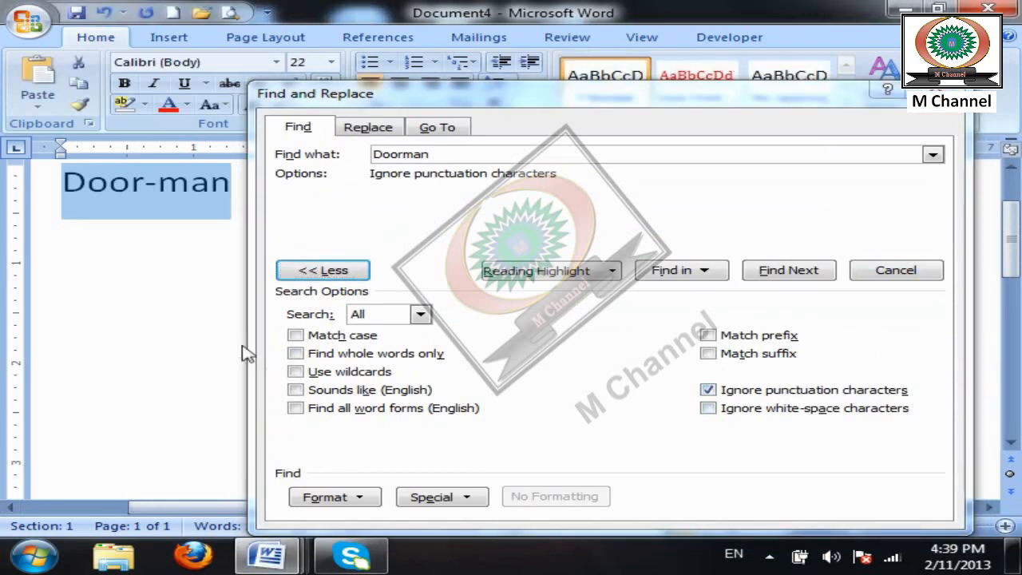
key(Escape)
click(406, 337)
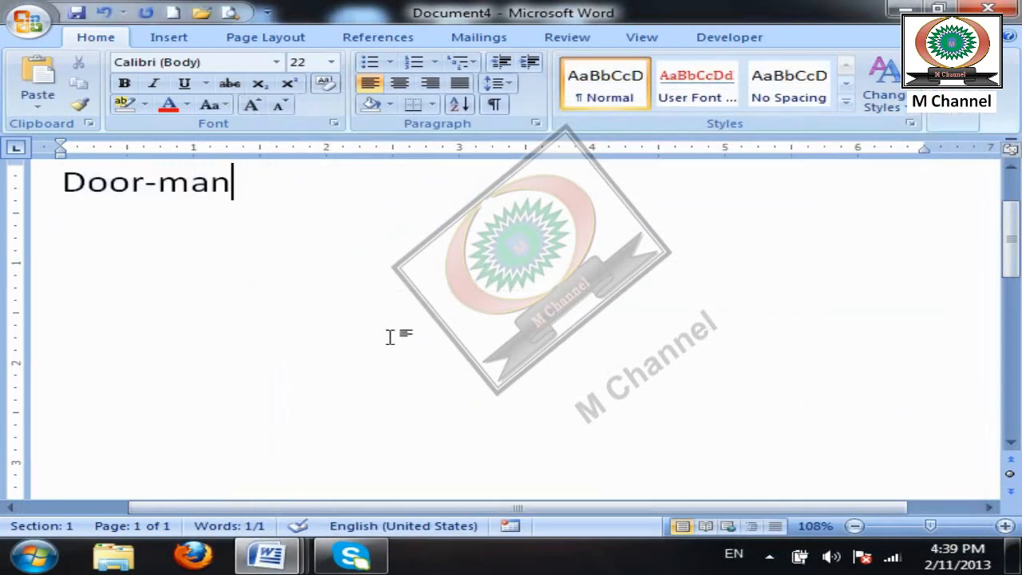
- Replace the hyphen in "Door-man" with a space and add four line breaks after the text
click(158, 183)
key(BackSpace)
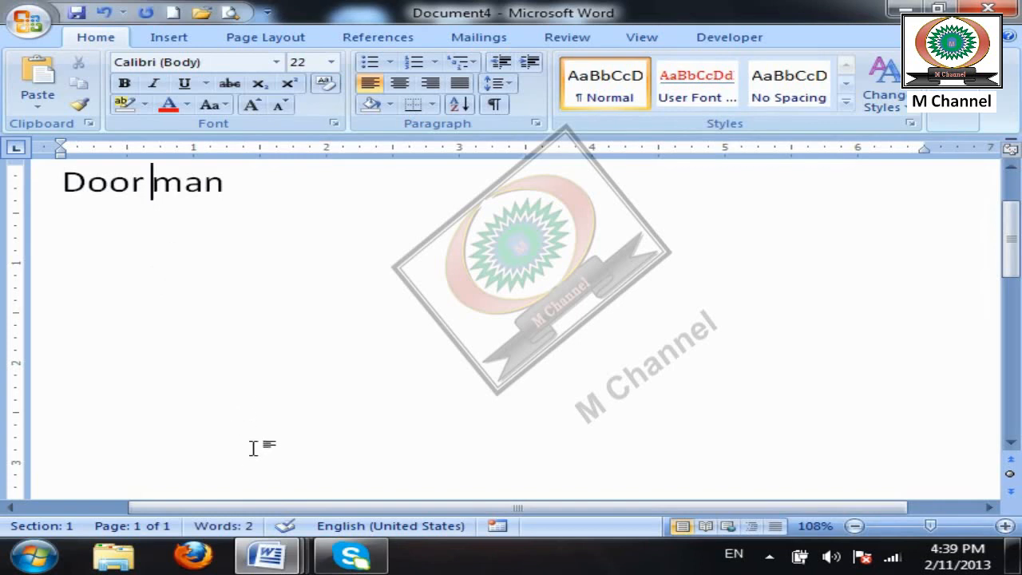
key(End)
key(Return)
key(Return)
key(Return)
key(Return)
- Turn off Ignore punctuation characters and search for "Doorman" without any extra options
click(952, 125)
click(965, 146)
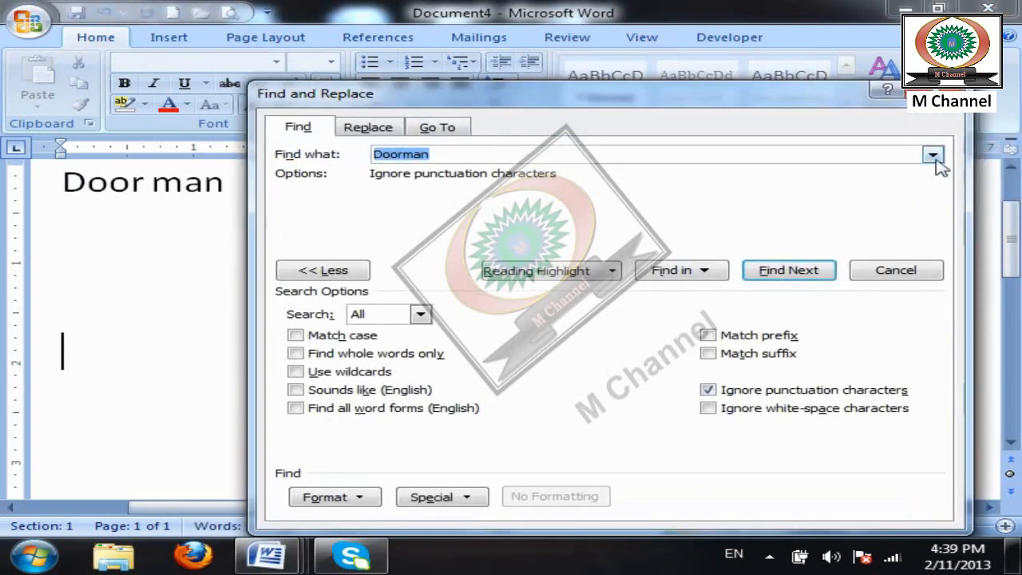
click(797, 390)
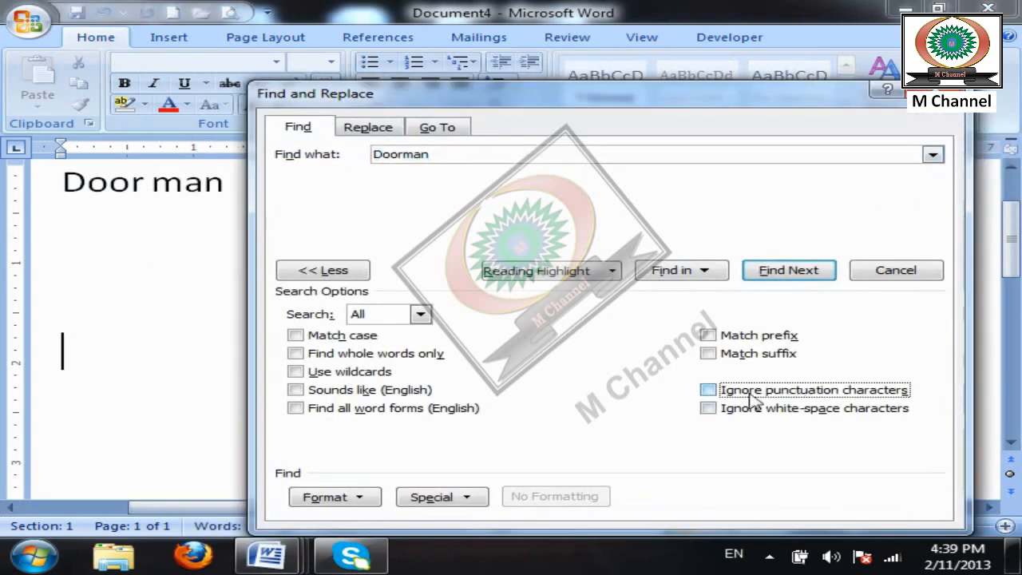
click(345, 270)
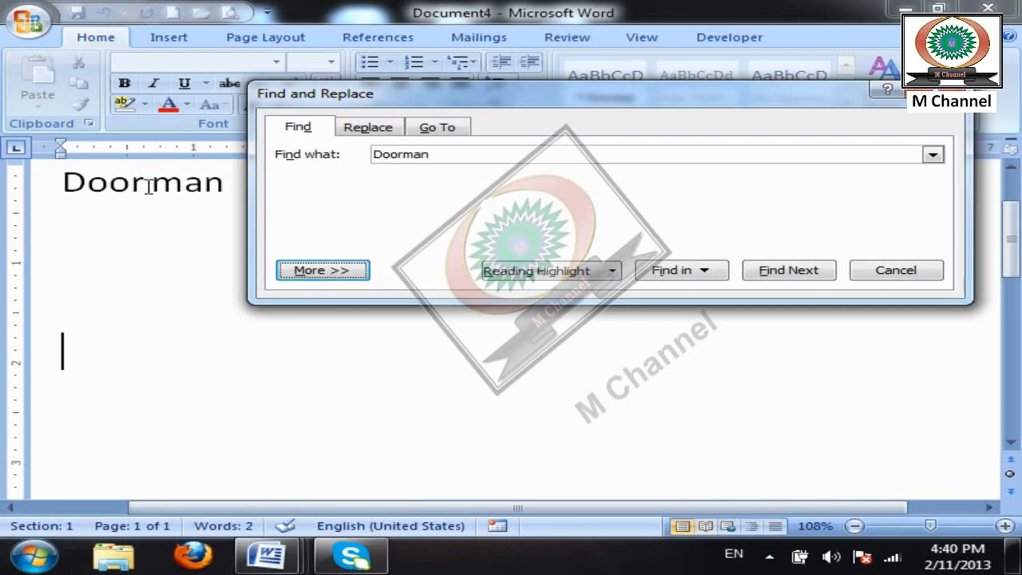
click(318, 268)
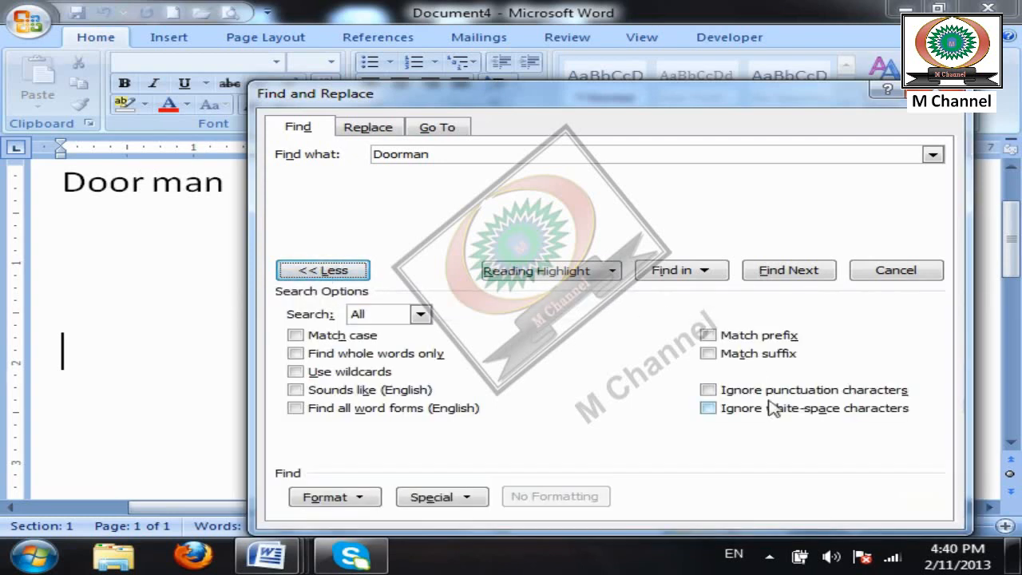
click(343, 276)
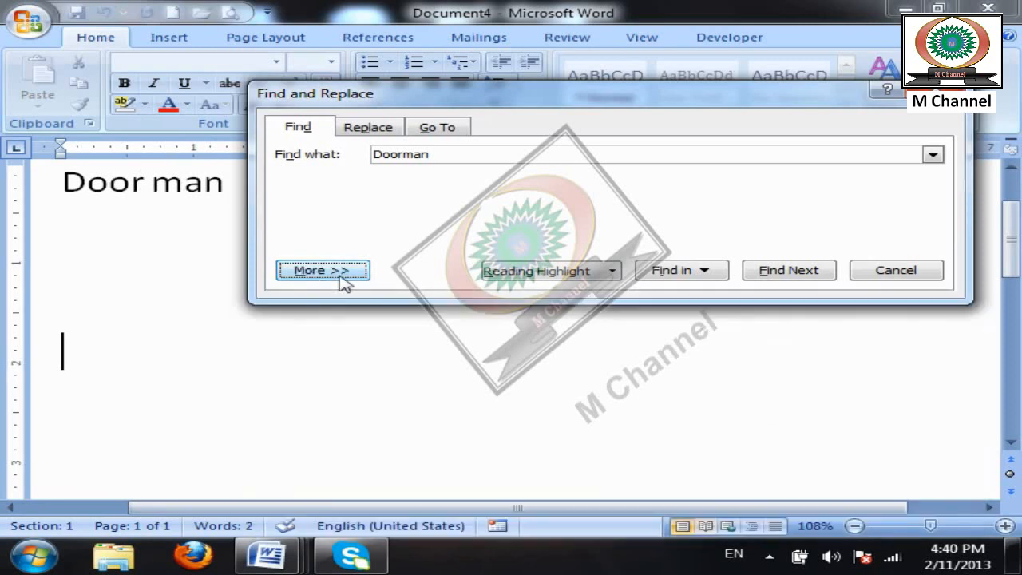
click(789, 273)
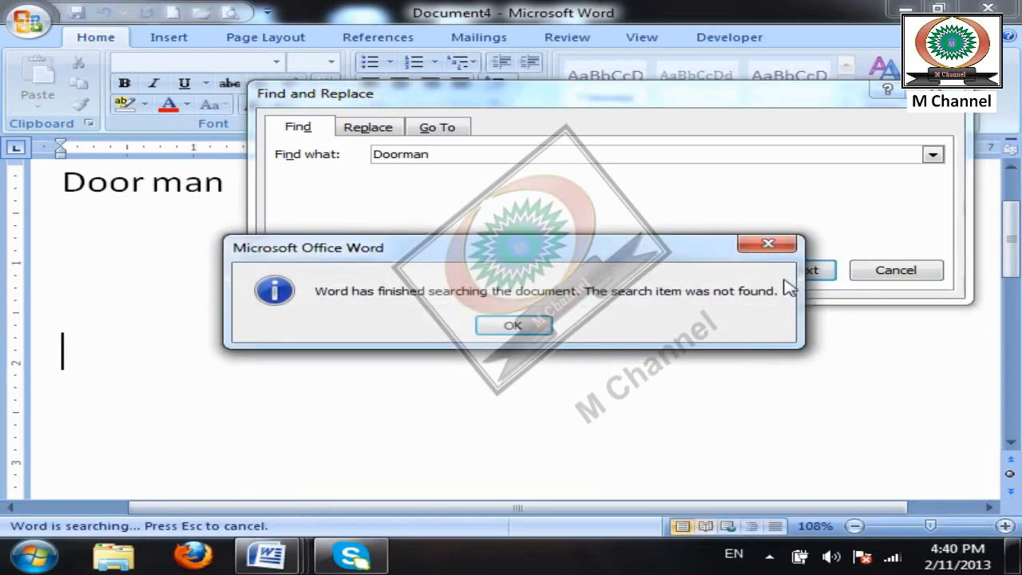
click(515, 325)
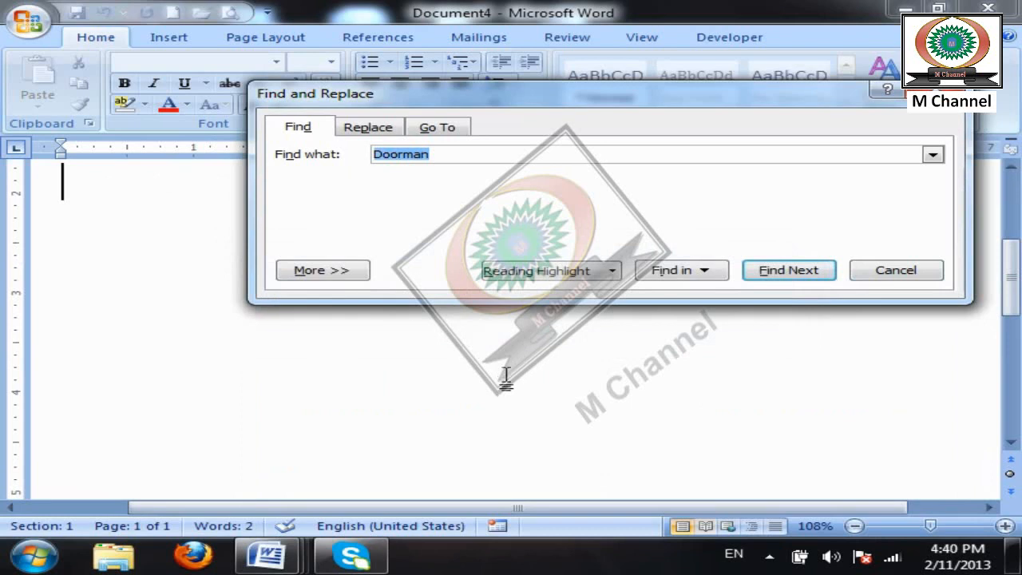
- Turn on Ignore white-space characters and find the next match for "Doorman"
click(165, 312)
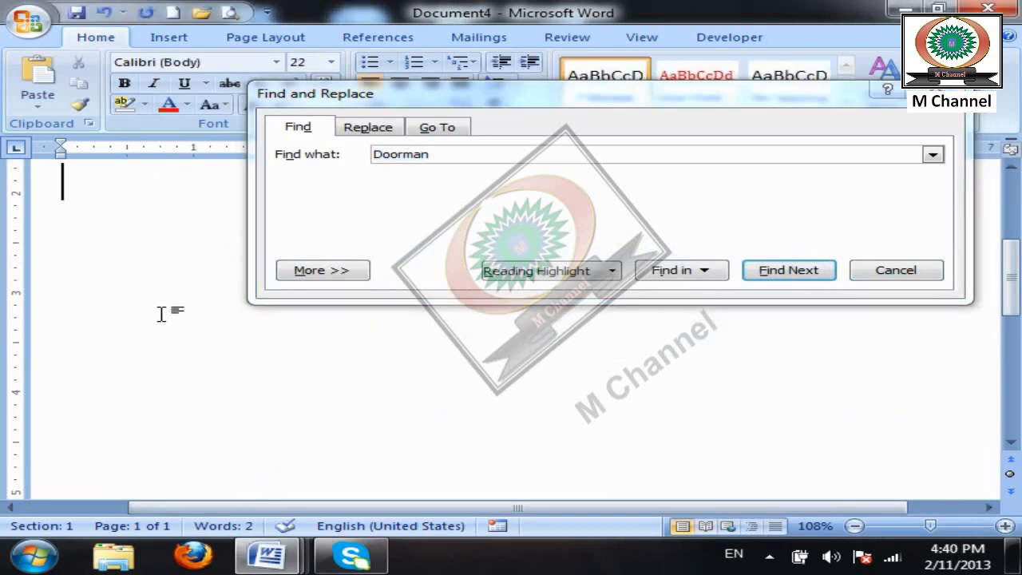
scroll(160, 320, up, 3)
scroll(158, 323, down, 1)
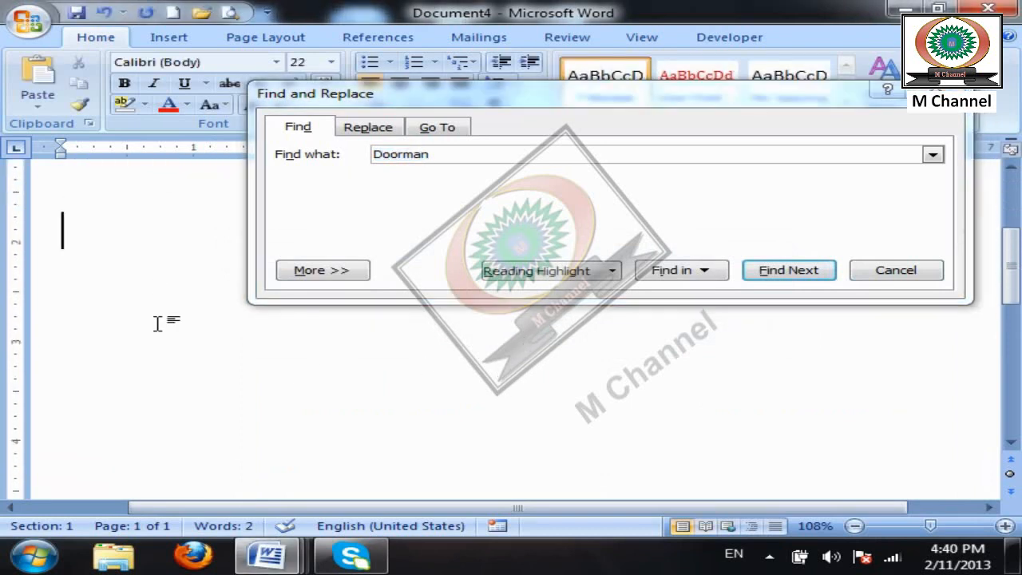
click(335, 274)
click(768, 411)
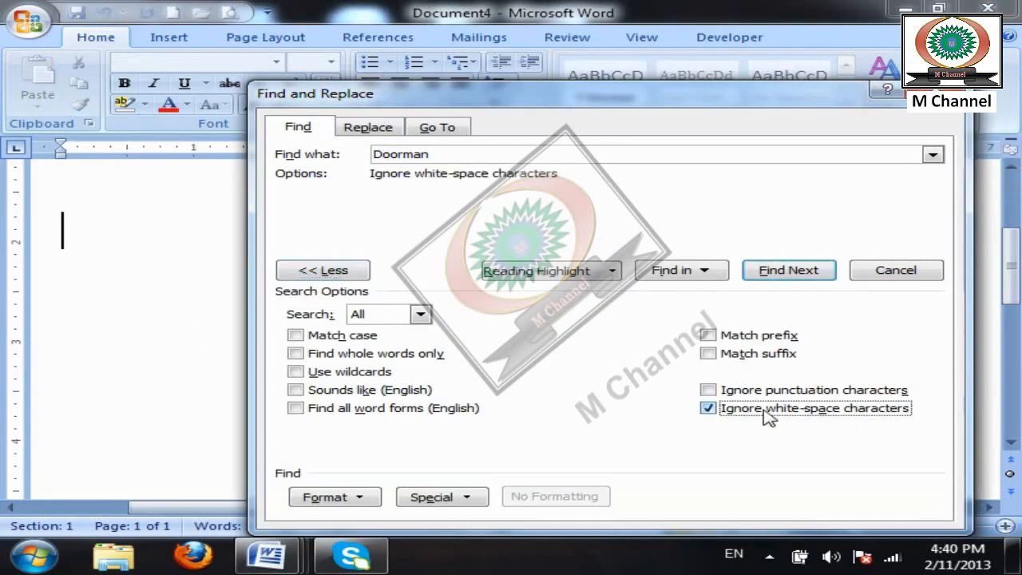
click(313, 274)
click(791, 271)
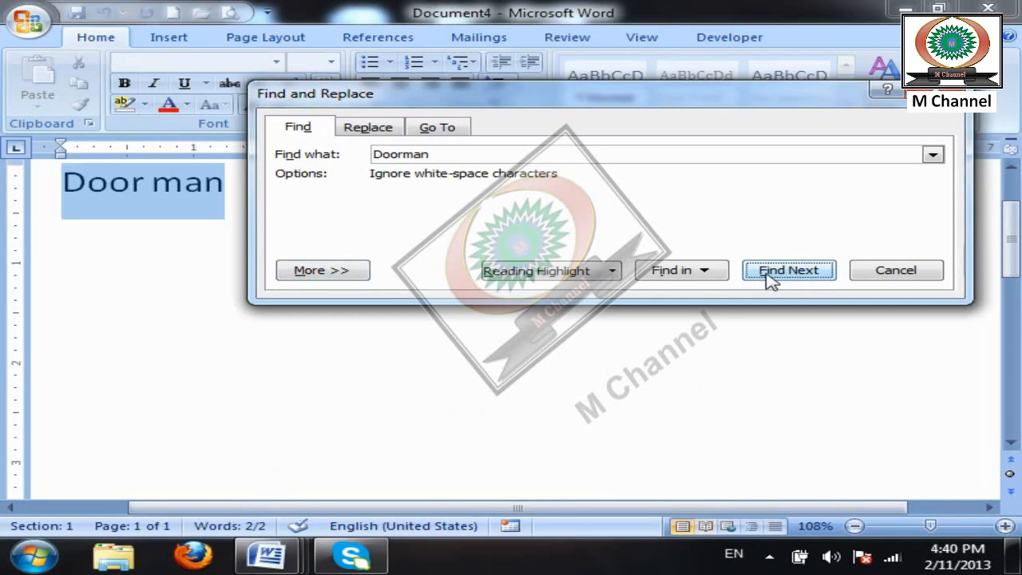
- Review the search text and the Ignore white-space characters option, and close the Find and Replace dialog
double_click(442, 155)
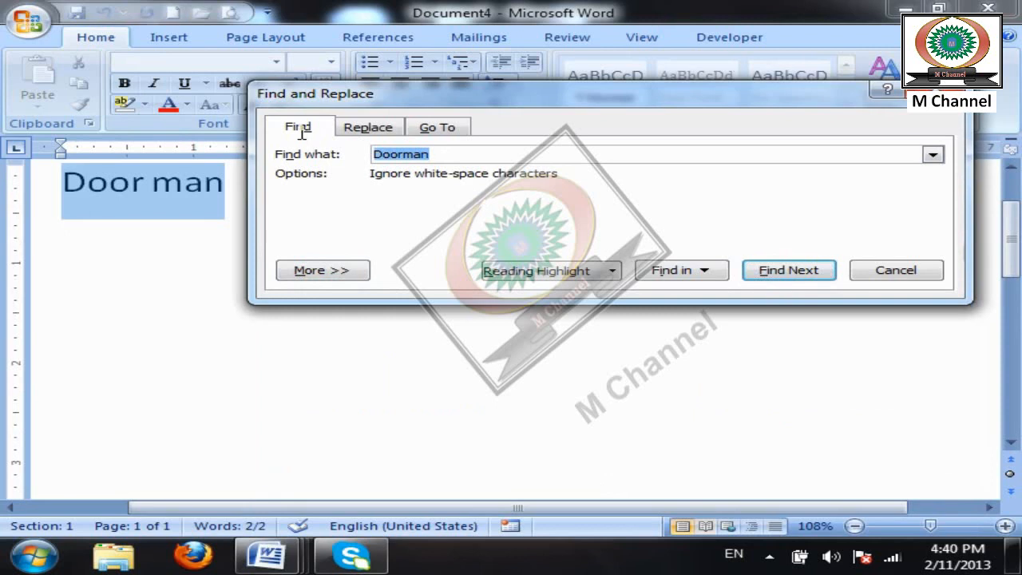
click(359, 277)
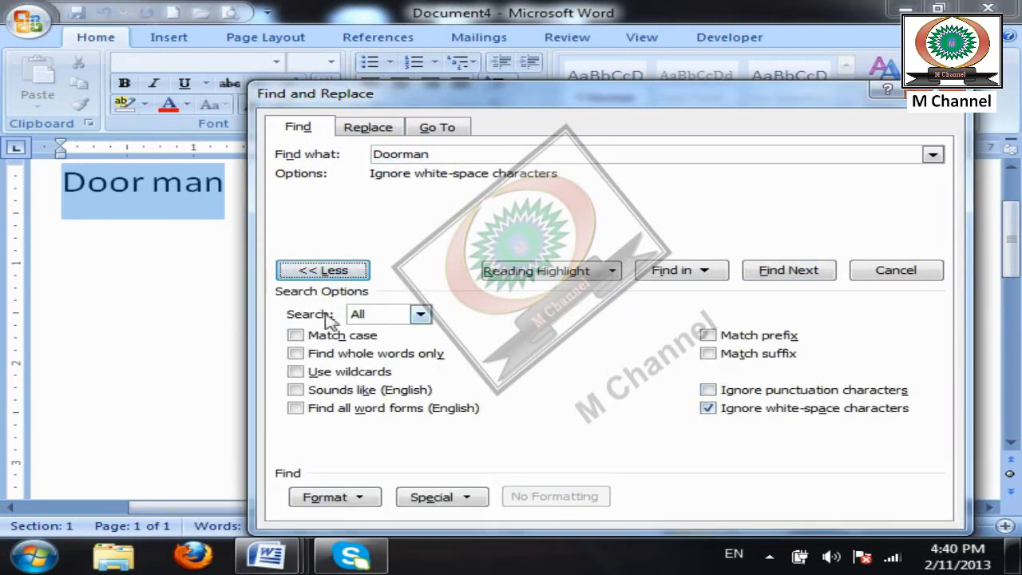
click(315, 273)
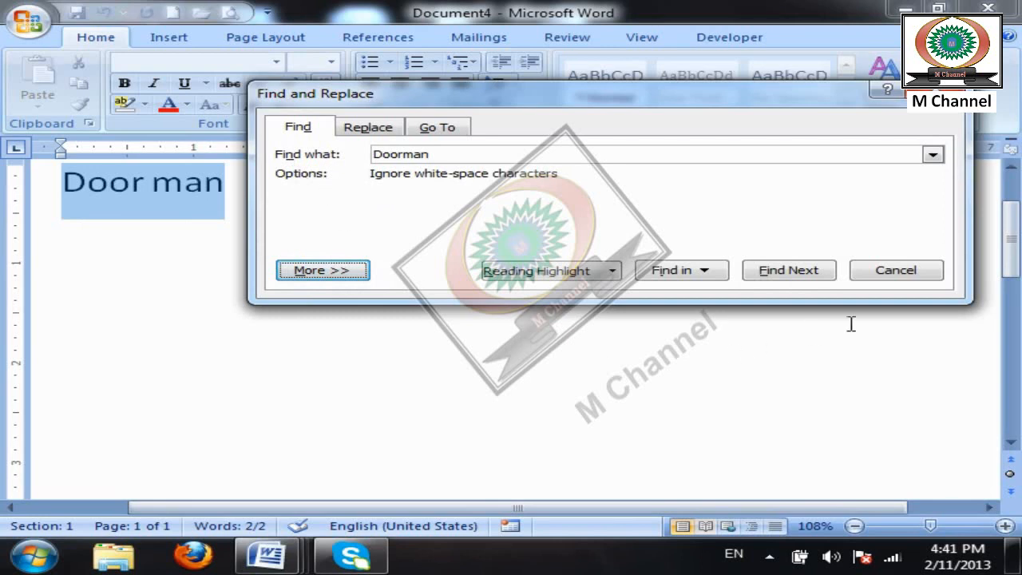
click(903, 271)
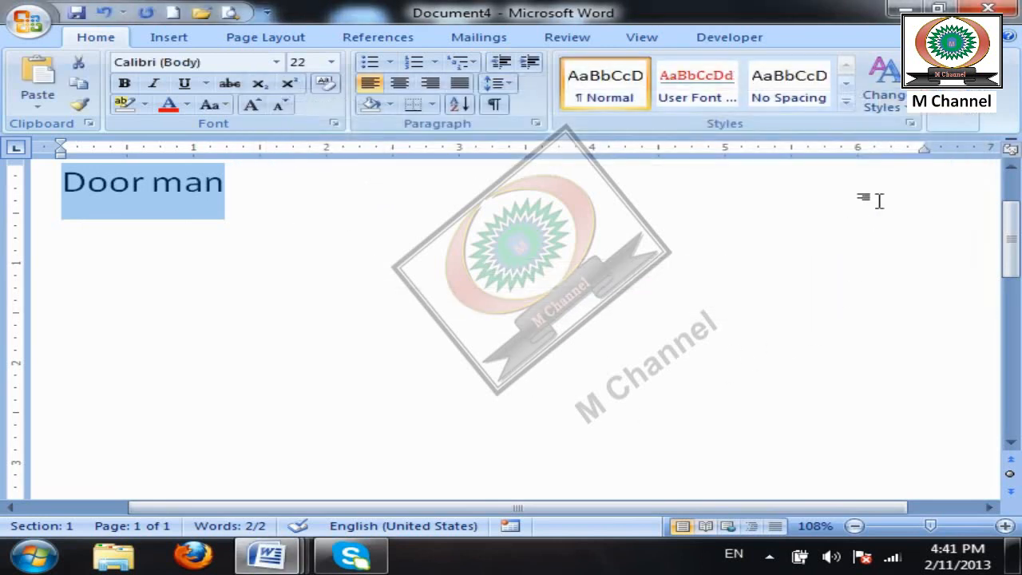
click(957, 125)
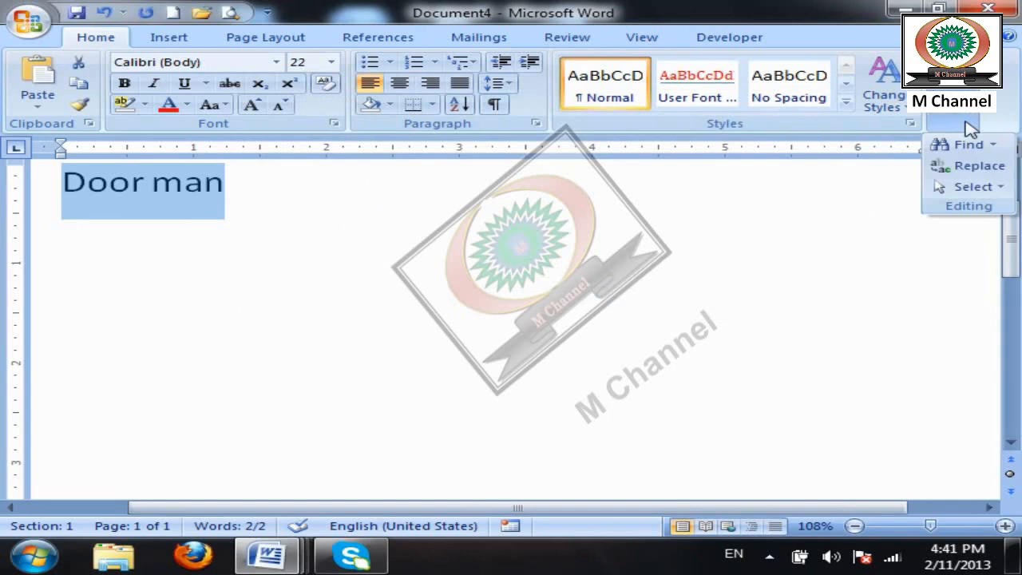
click(991, 145)
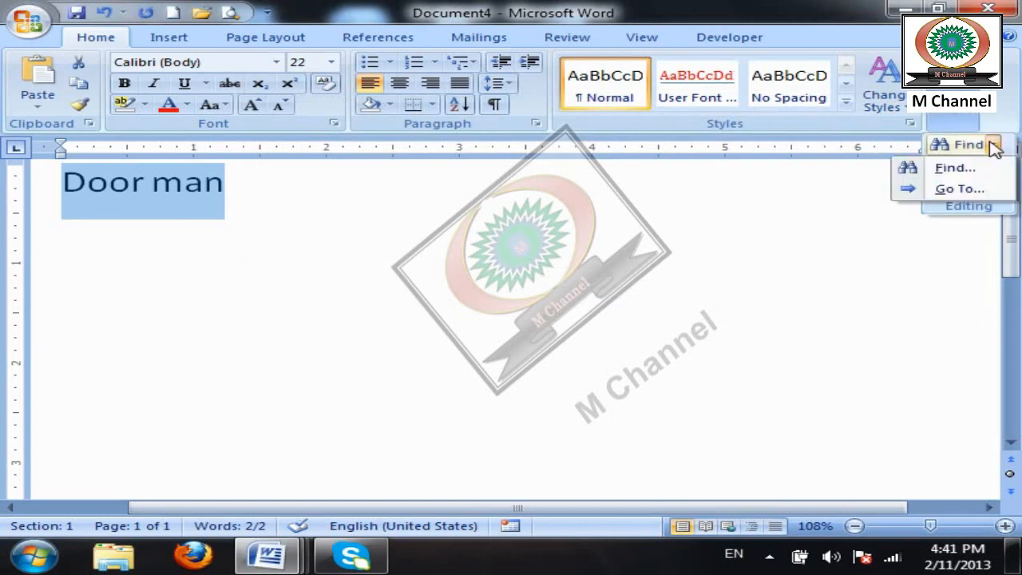
click(962, 190)
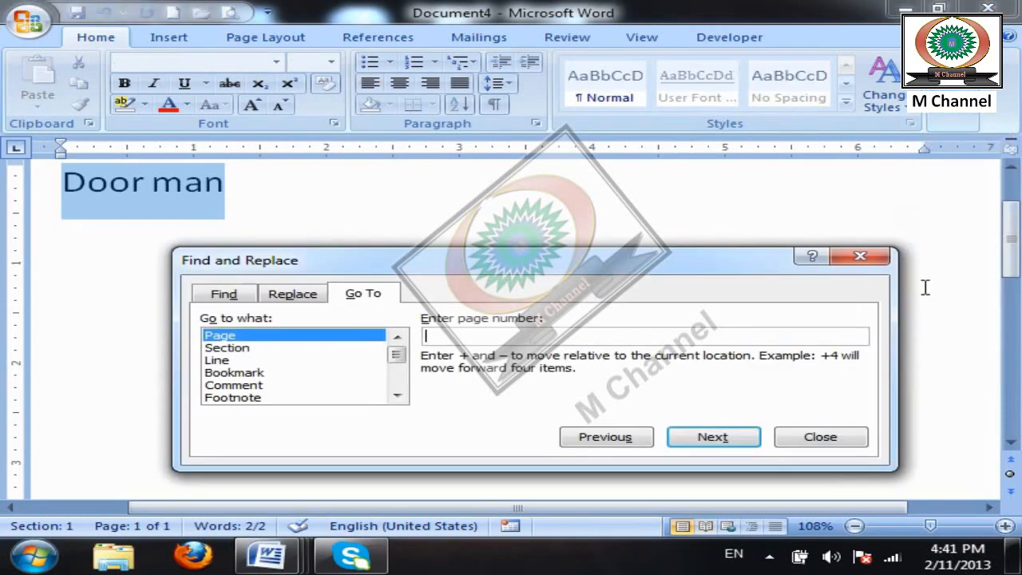
click(864, 258)
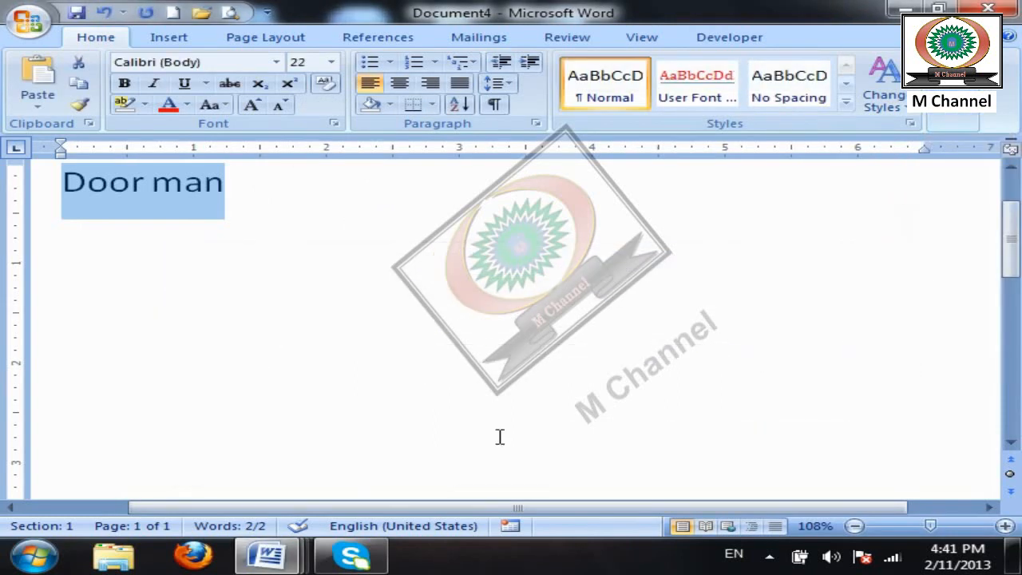
- Create a new blank document and review the Go To options for pages, leaving the dialog without jumping anywhere
click(173, 12)
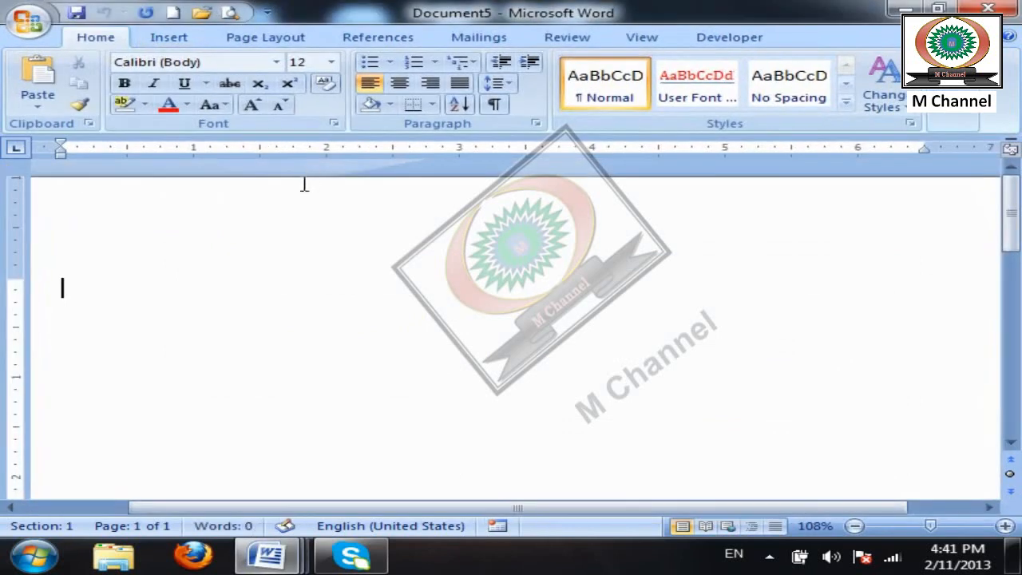
ctrl+scroll(308, 196, down, 3)
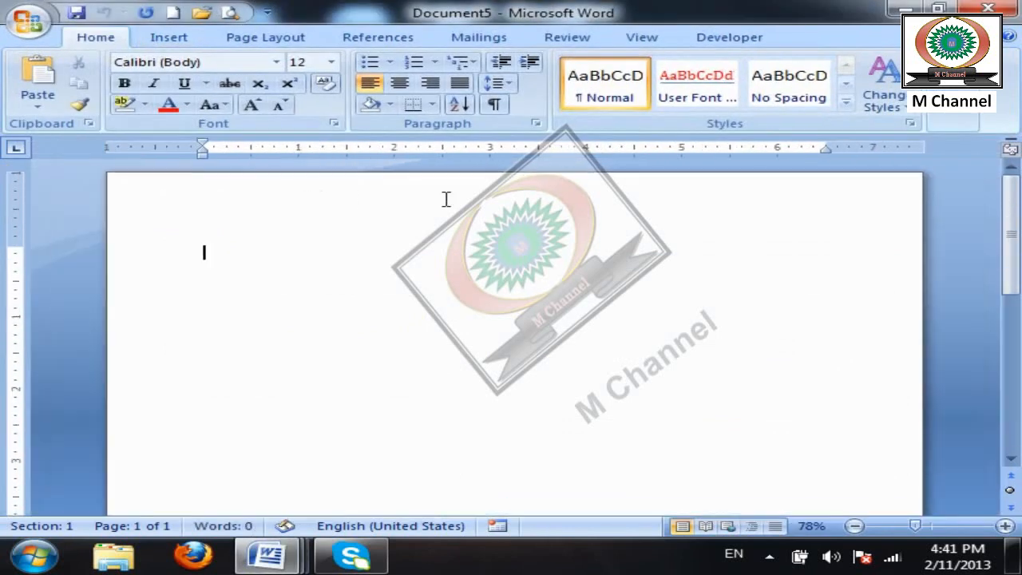
click(958, 120)
click(992, 145)
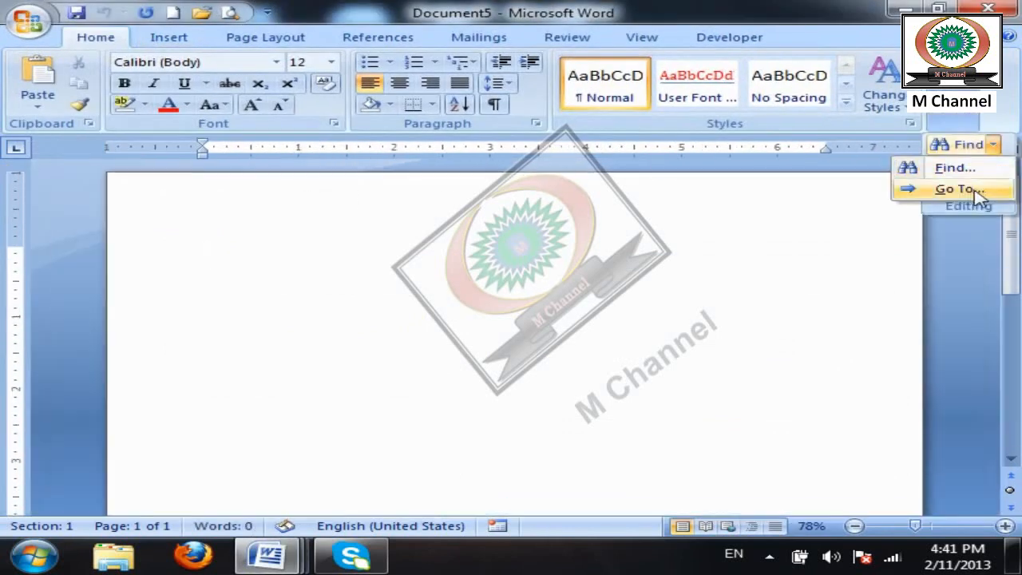
click(992, 192)
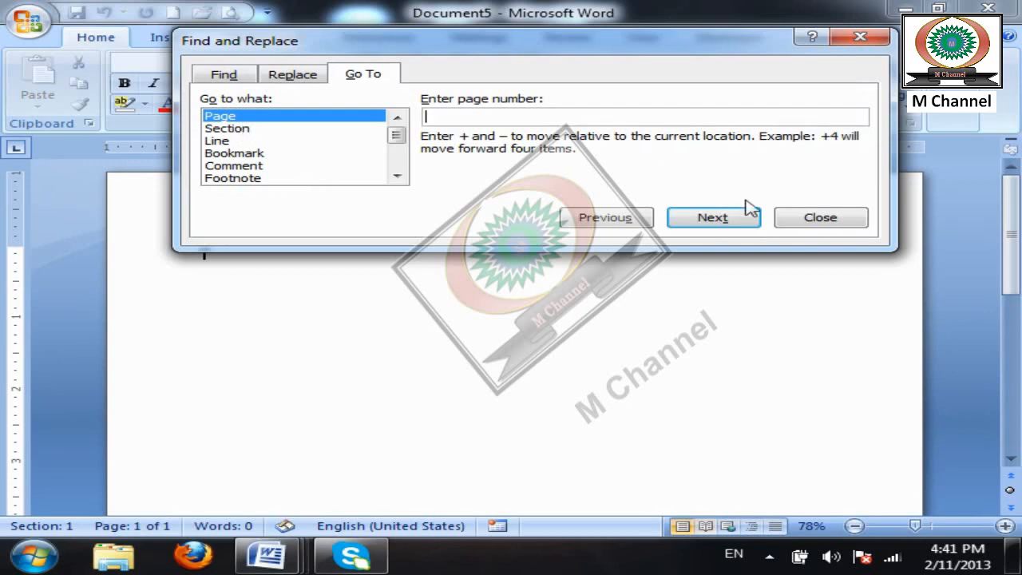
click(814, 218)
- Set the font size to 25 and enter "First Page" at the start of the document
key(ctrl+bracketright)
key(ctrl+bracketright)
key(ctrl+bracketright)
key(ctrl+bracketright)
key(ctrl+bracketright)
key(ctrl+bracketright)
key(ctrl+bracketright)
key(ctrl+bracketright)
key(ctrl+bracketright)
text(First Page)
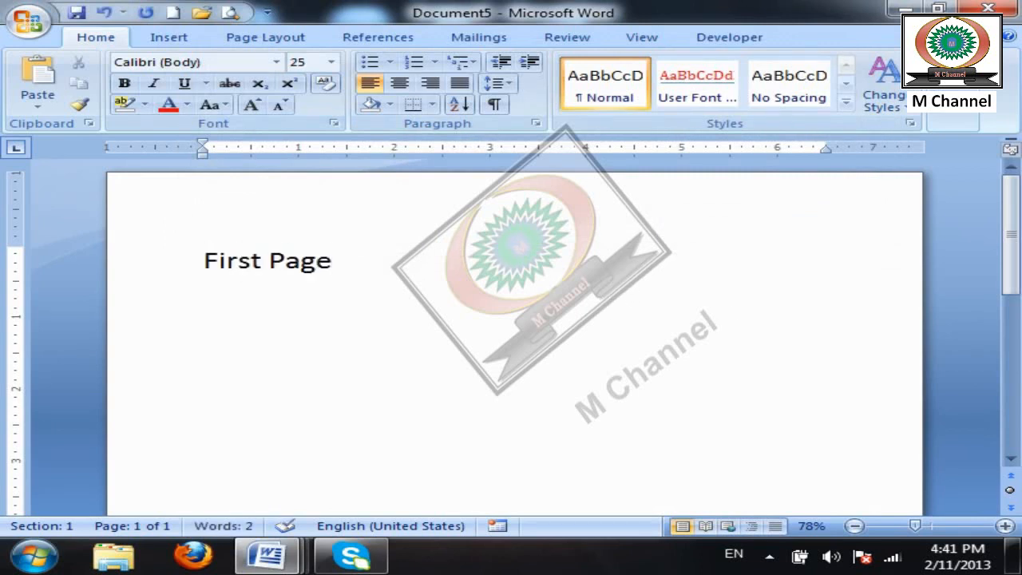
- Add four new pages with page breaks, labelling them "Page No. 2", "Page No. 3", "Page No. 4" and "Page No. 5"
key(ctrl+Return)
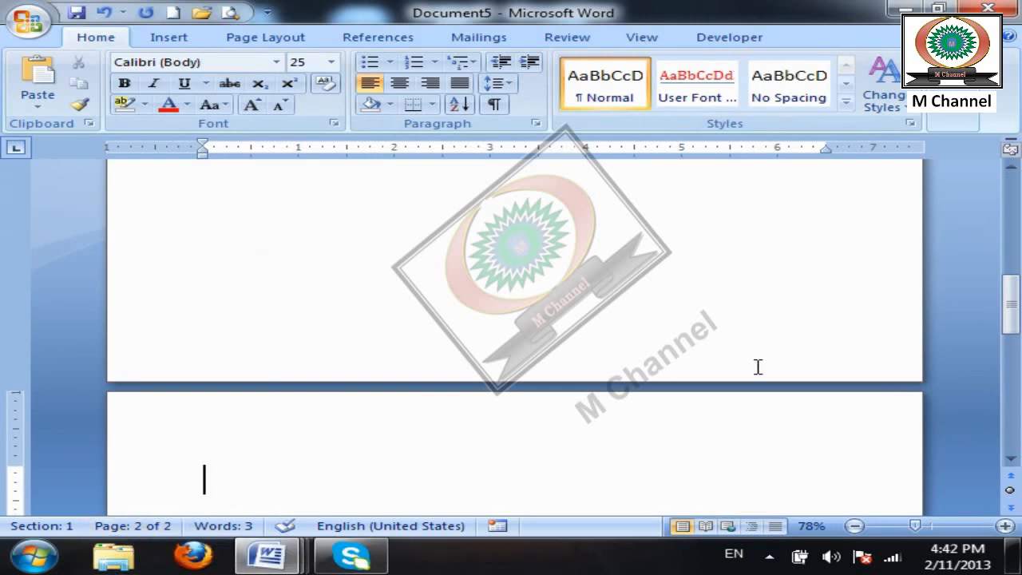
text(Page No. 2)
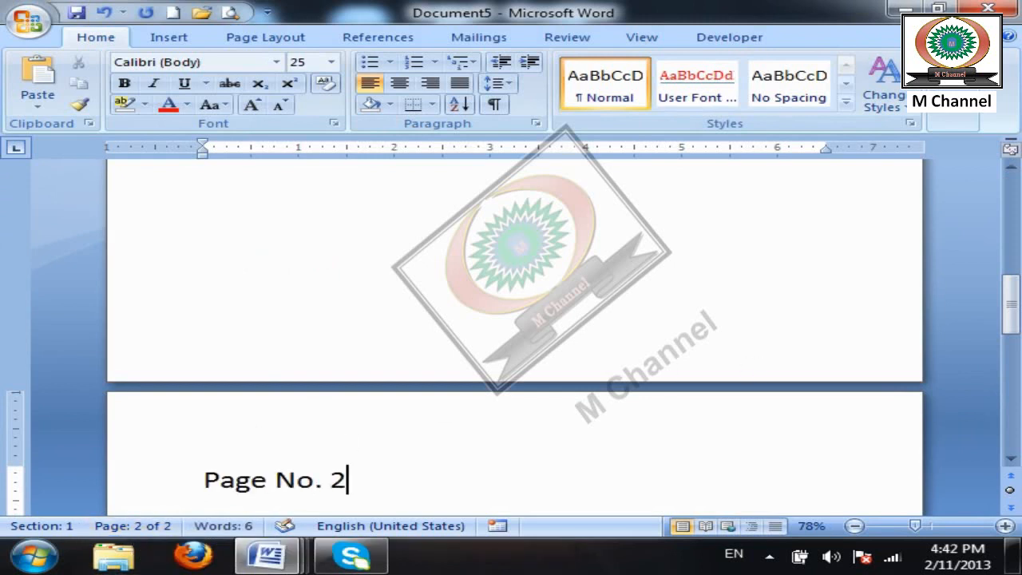
key(ctrl+Return)
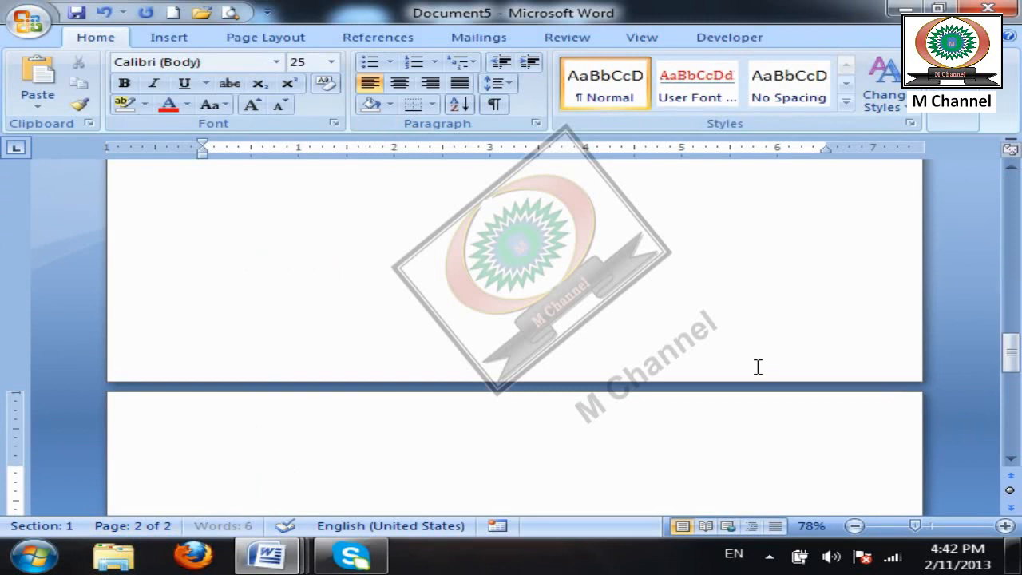
text(Page No. 3)
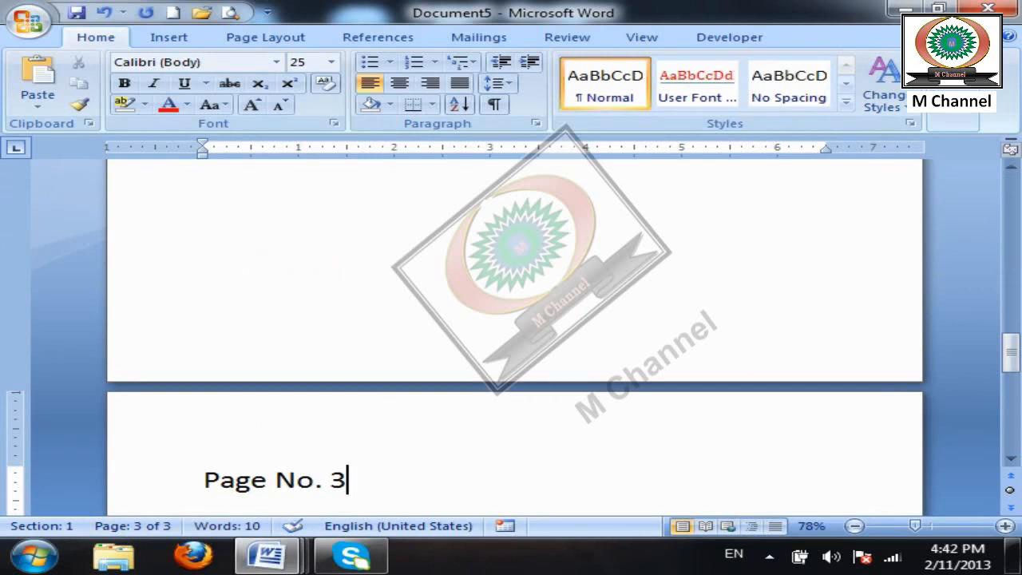
key(ctrl+Return)
text(Page No. 4)
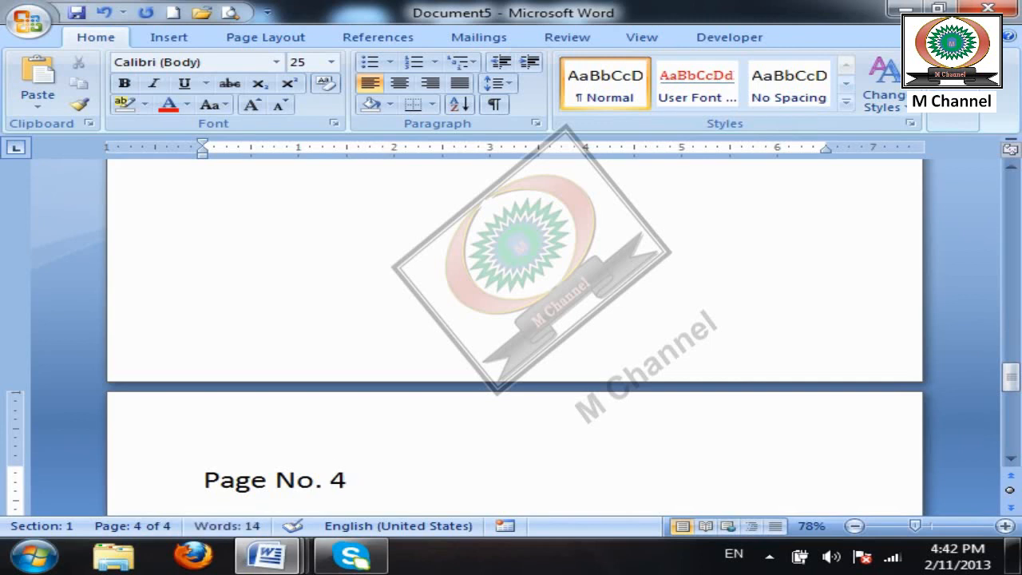
key(ctrl+Return)
text(Page No. 5)
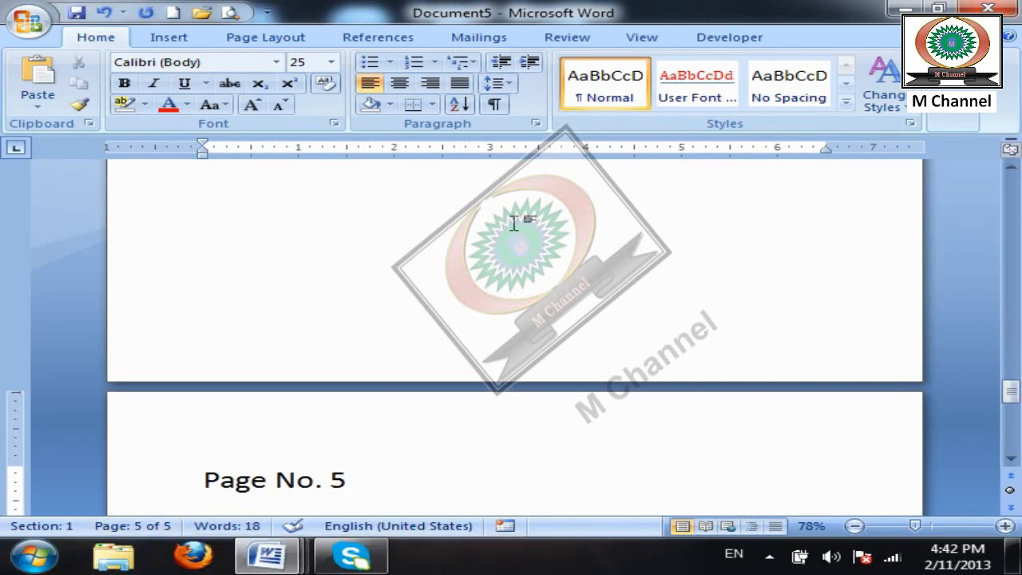
- Use Go To with Page as the target to jump from the last page to page 1
mouse_move(1010, 394)
mouse_down()
mouse_move(1011, 171)
mouse_move(1008, 425)
mouse_move(1008, 407)
mouse_up()
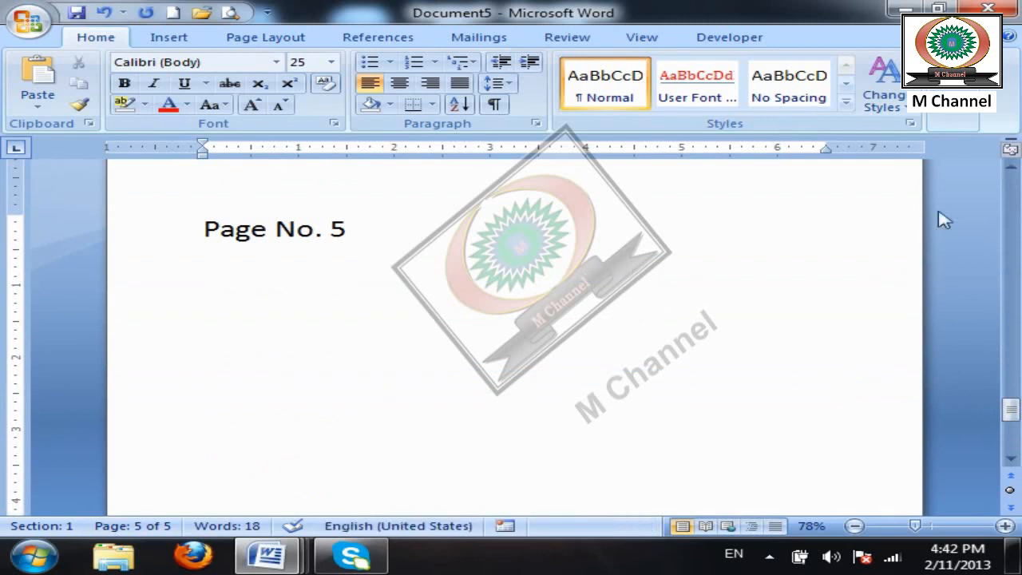
click(955, 119)
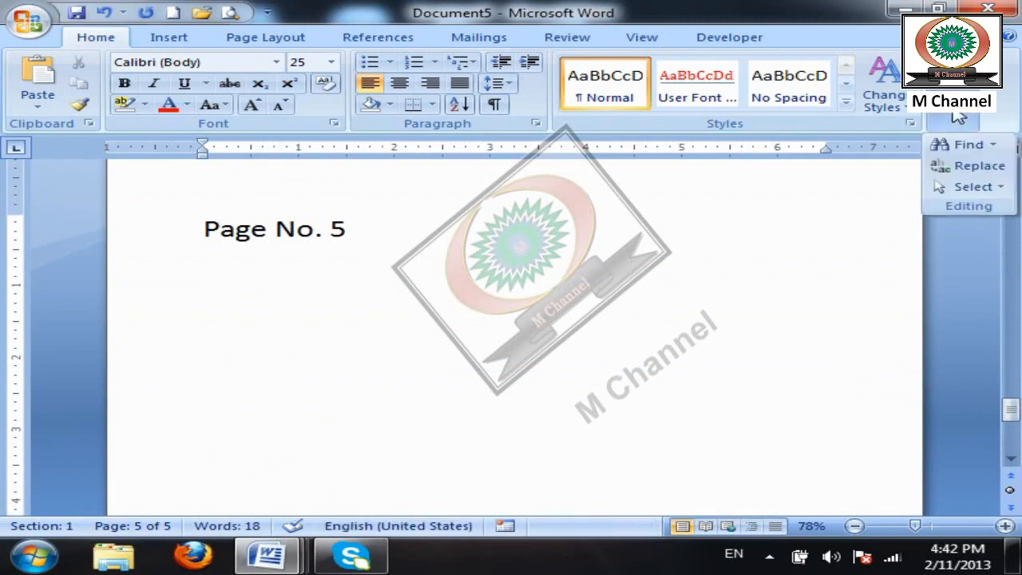
click(994, 145)
click(940, 190)
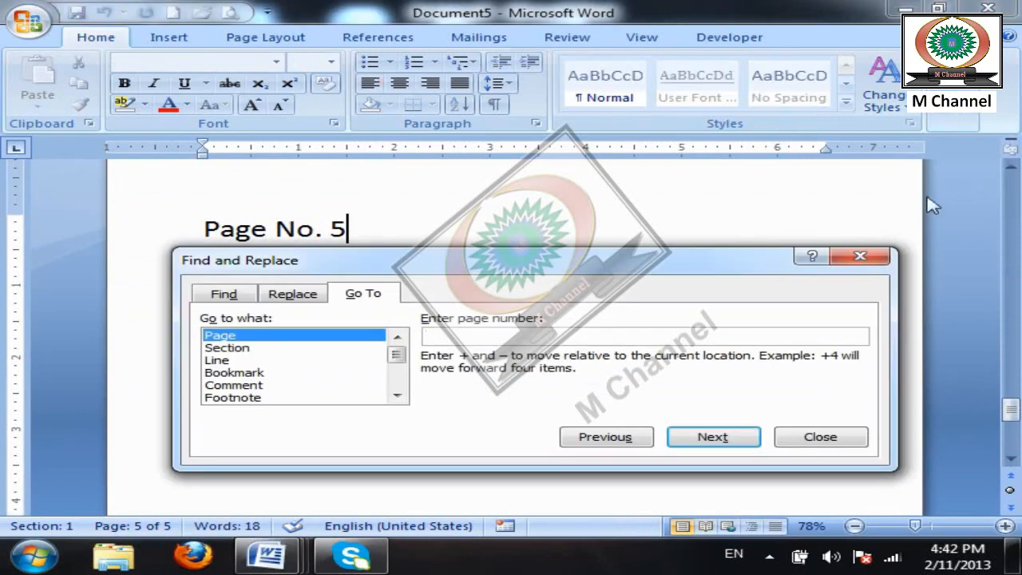
text(1)
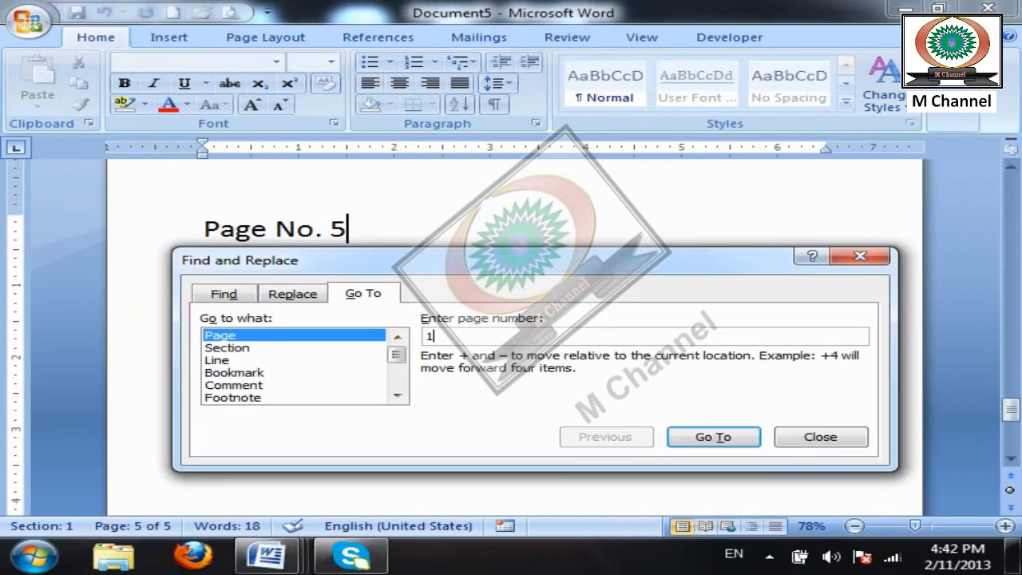
click(736, 442)
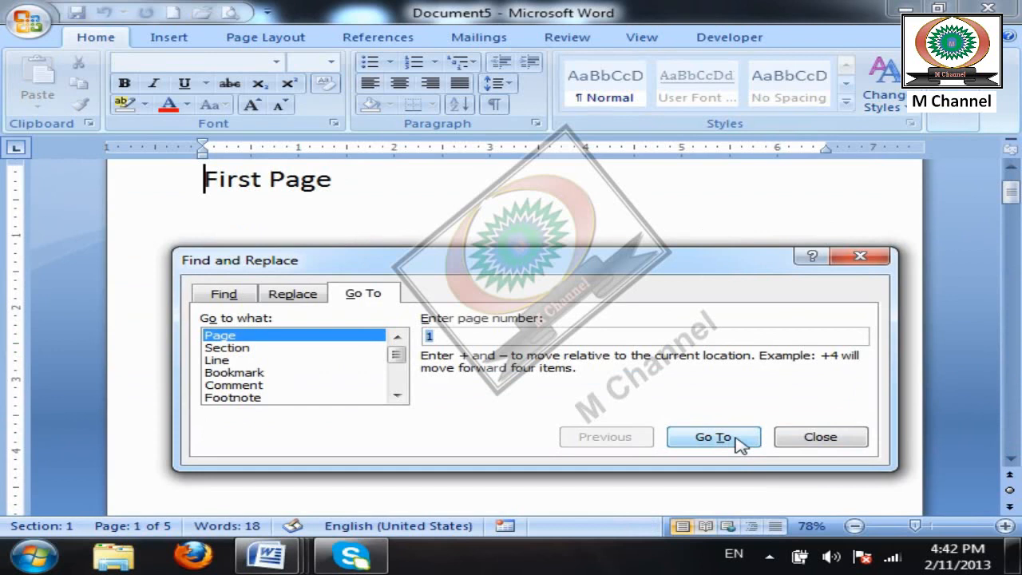
- Jump to pages 2, 3 and 5 one after another with Go To
text(2)
click(706, 440)
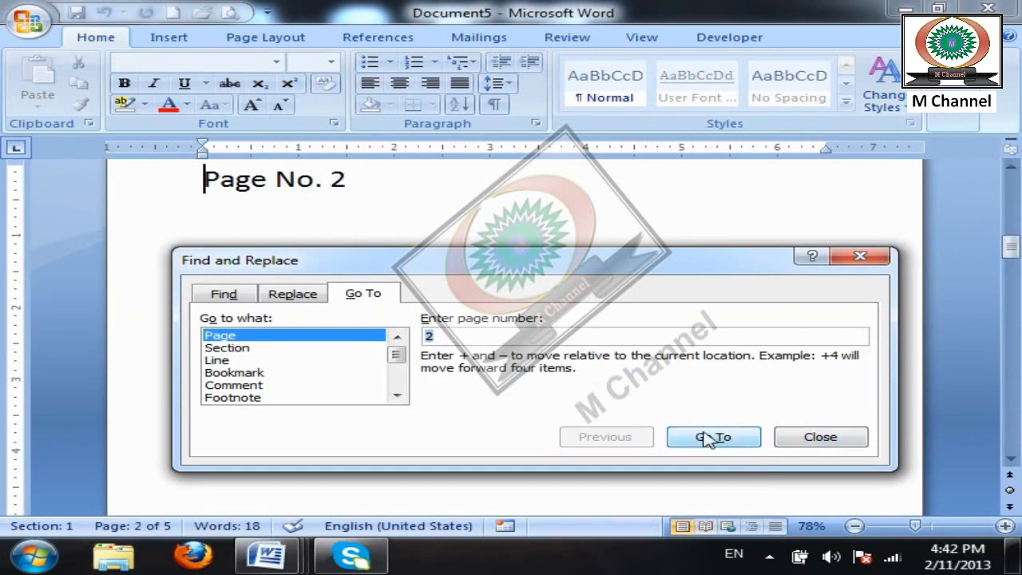
text(3)
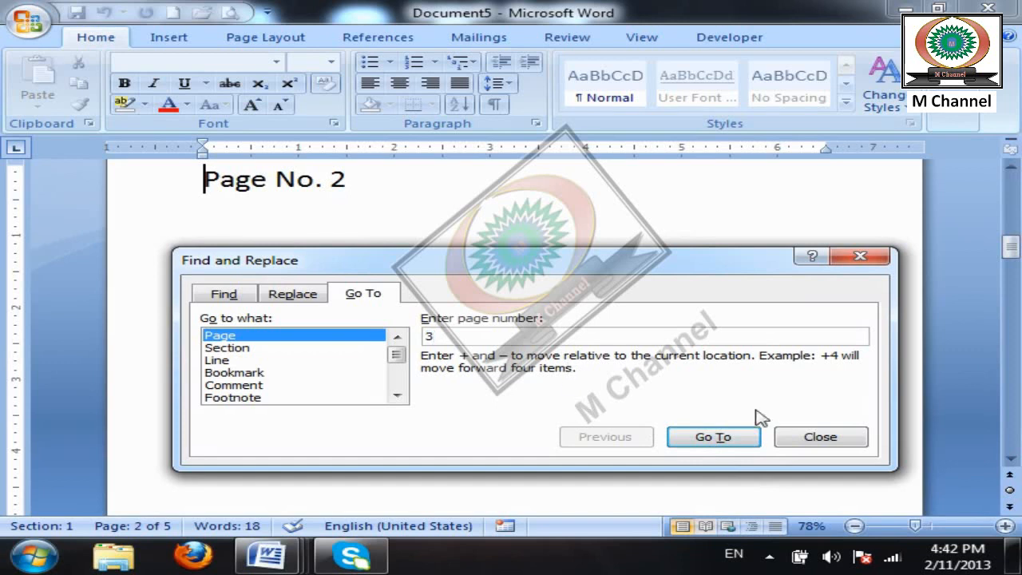
click(711, 442)
text(5)
click(715, 437)
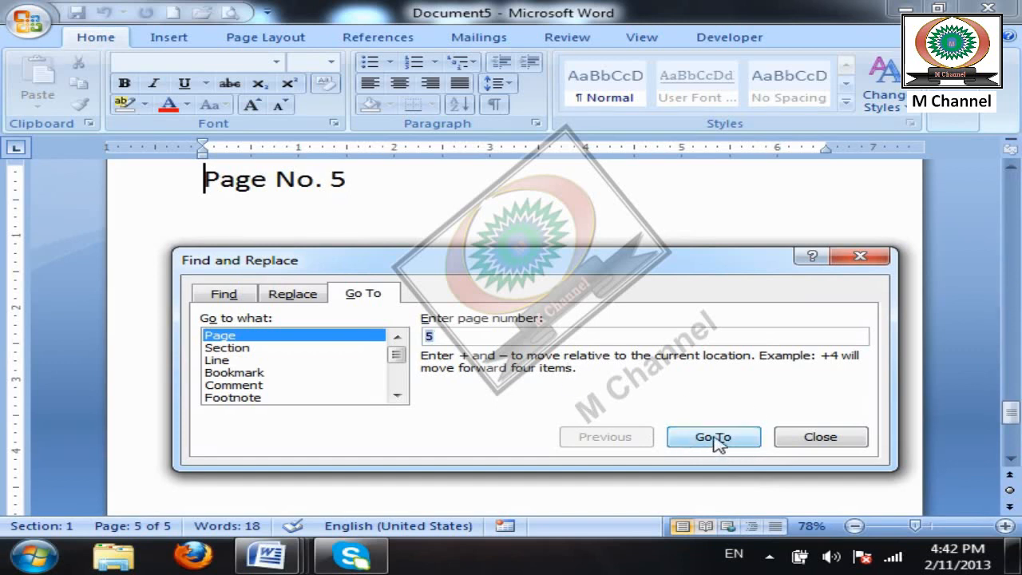
- Move back two pages with the relative page number -2, return forward with +2, and close the Go To dialog
text(-2)
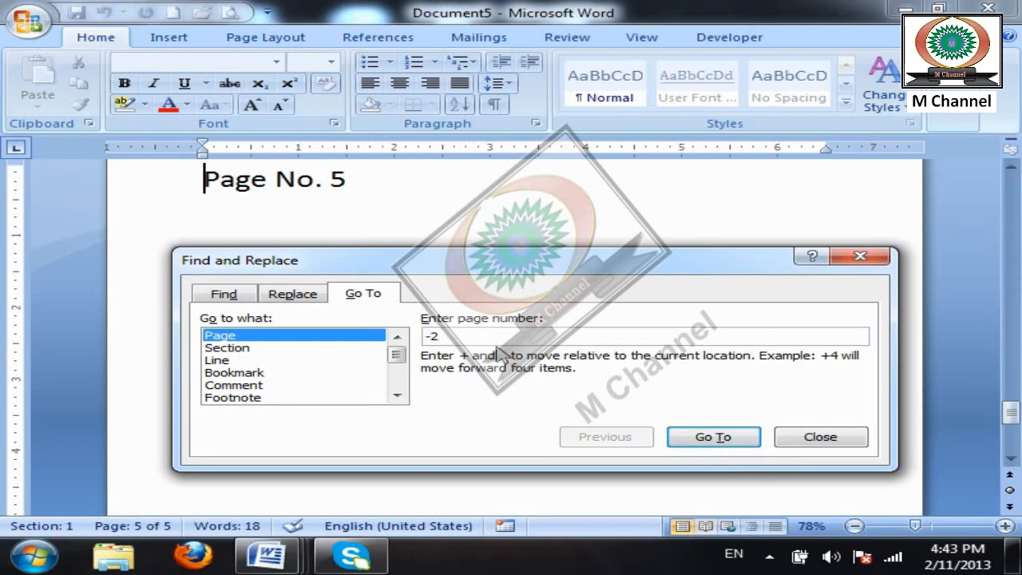
click(734, 439)
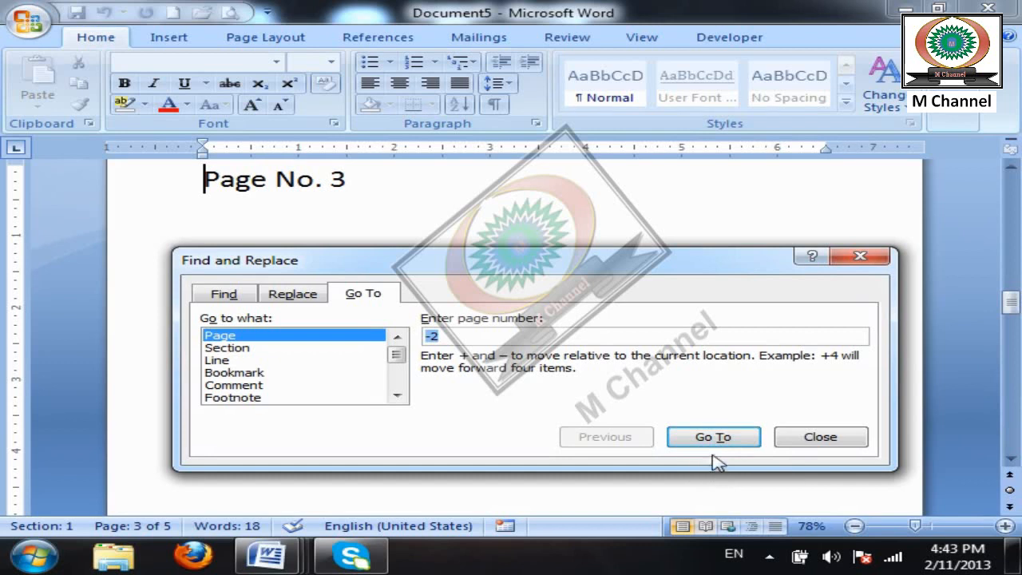
text(2)
key(BackSpace)
text(+)
click(698, 438)
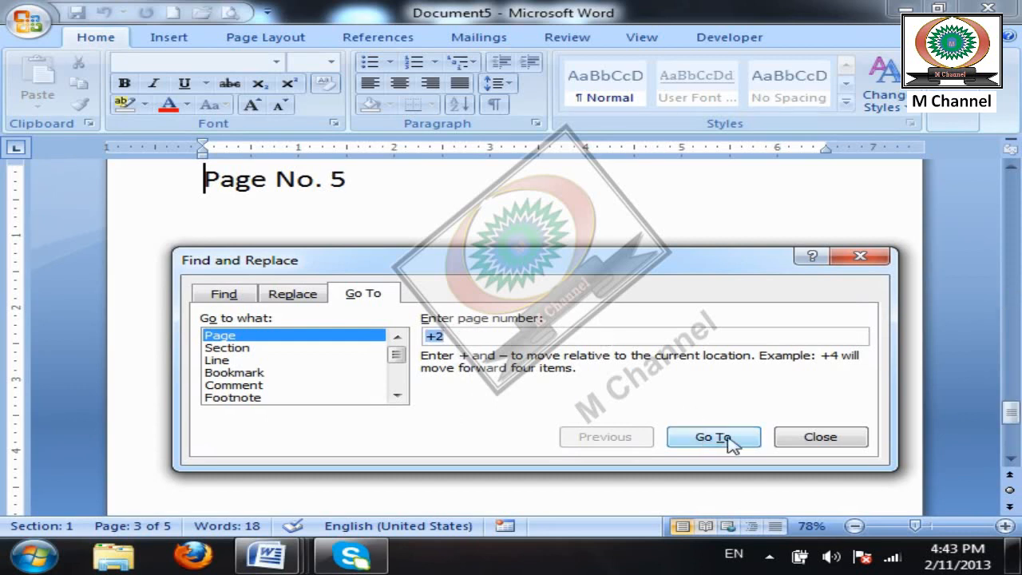
click(834, 441)
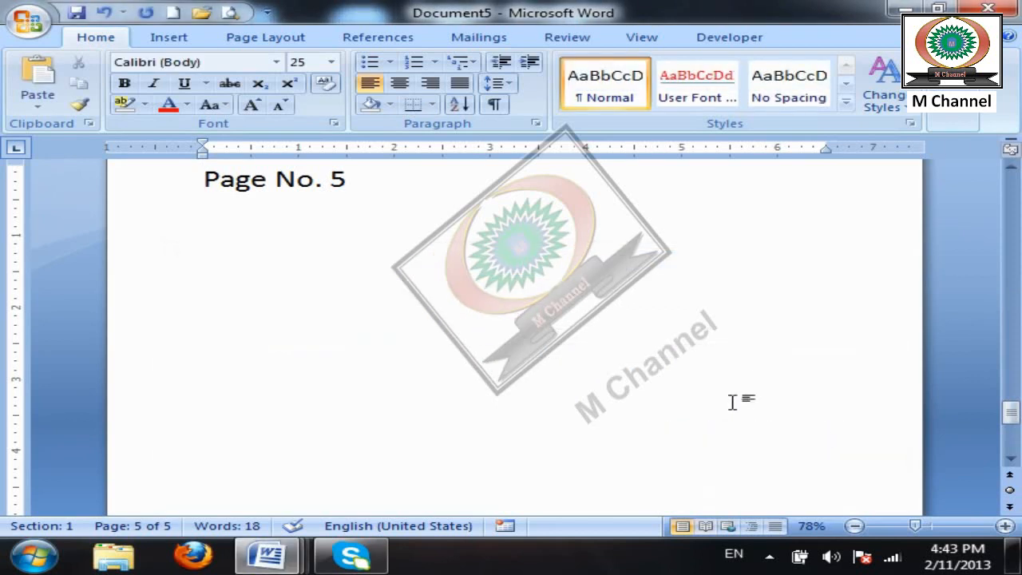
- Reopen Go To and choose Section as the kind of item to jump to
click(970, 124)
click(992, 145)
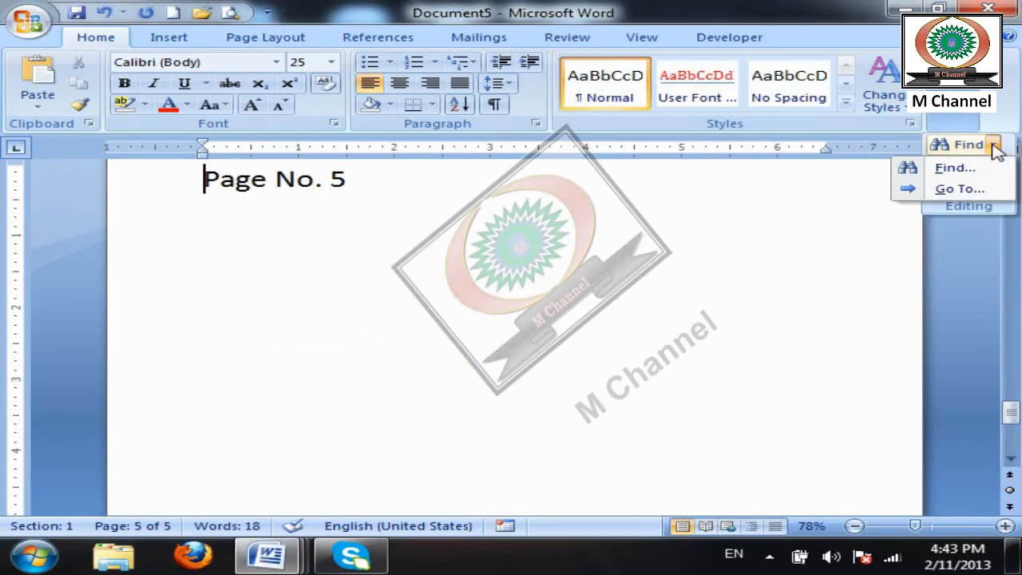
click(944, 190)
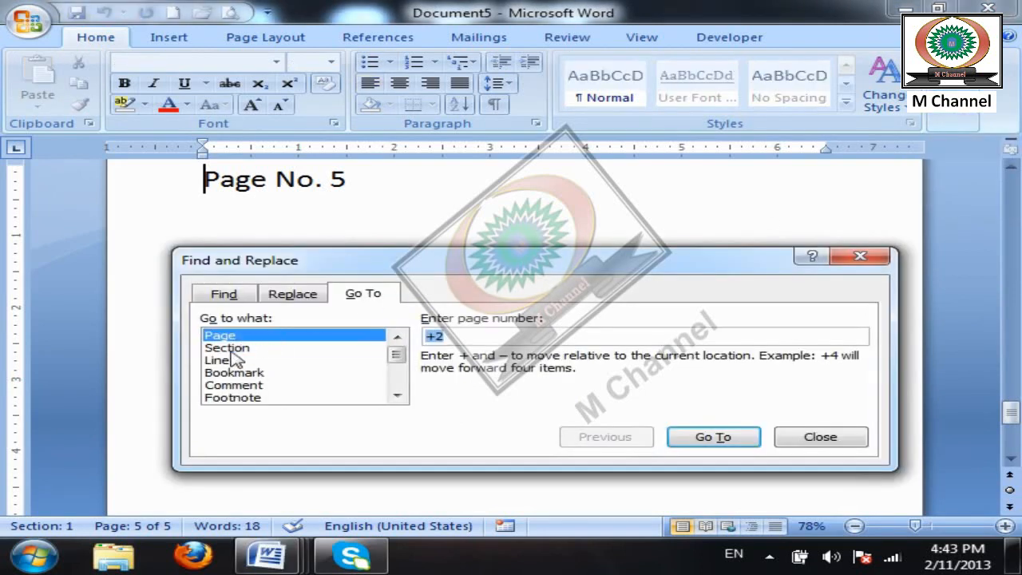
click(232, 349)
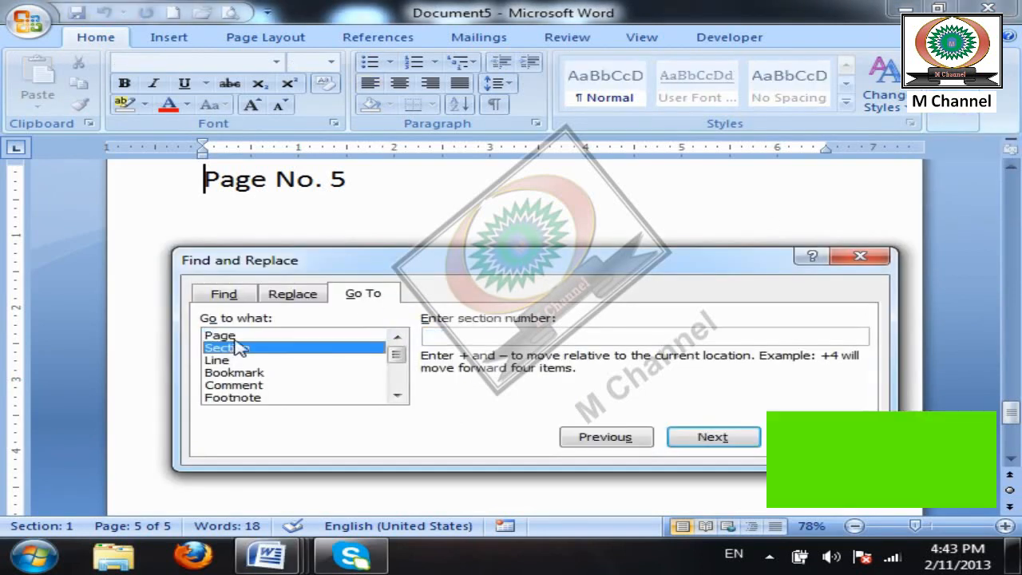
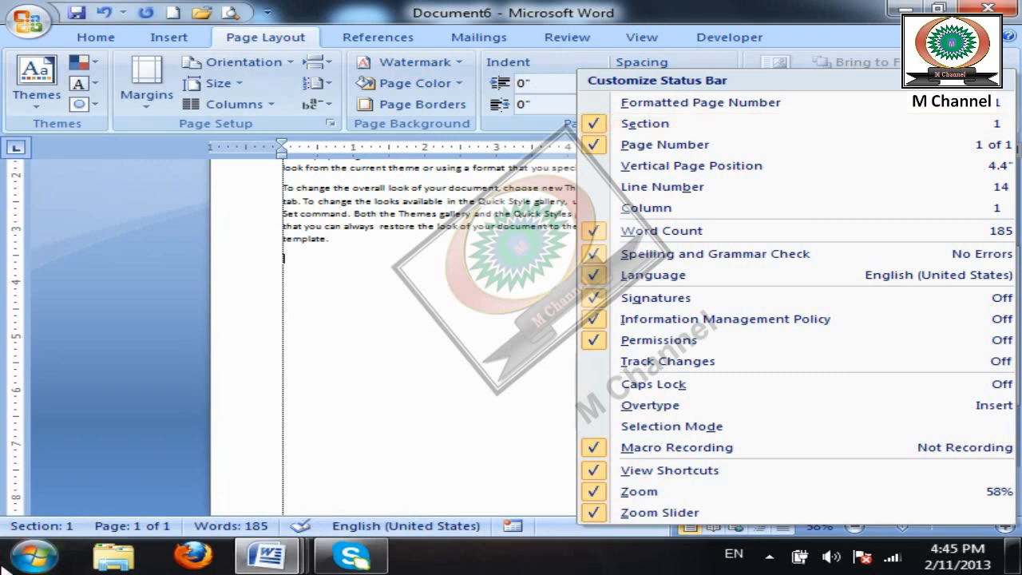
click(368, 387)
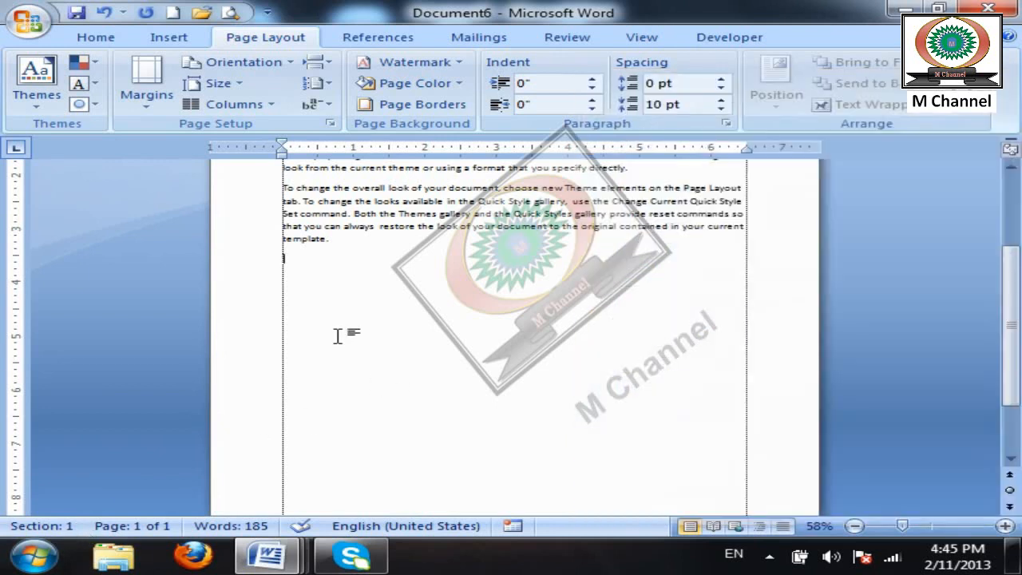
click(94, 38)
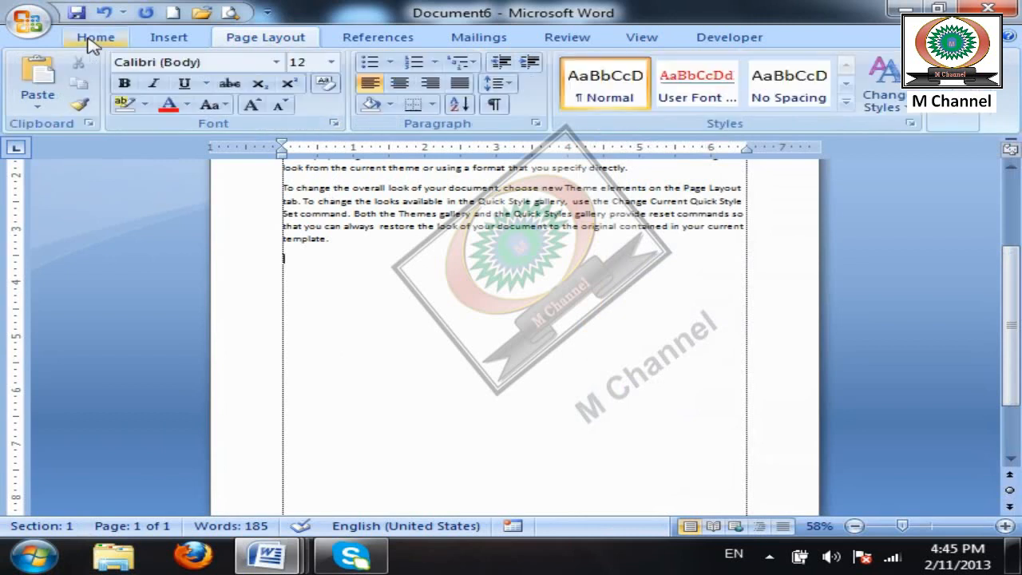
click(303, 37)
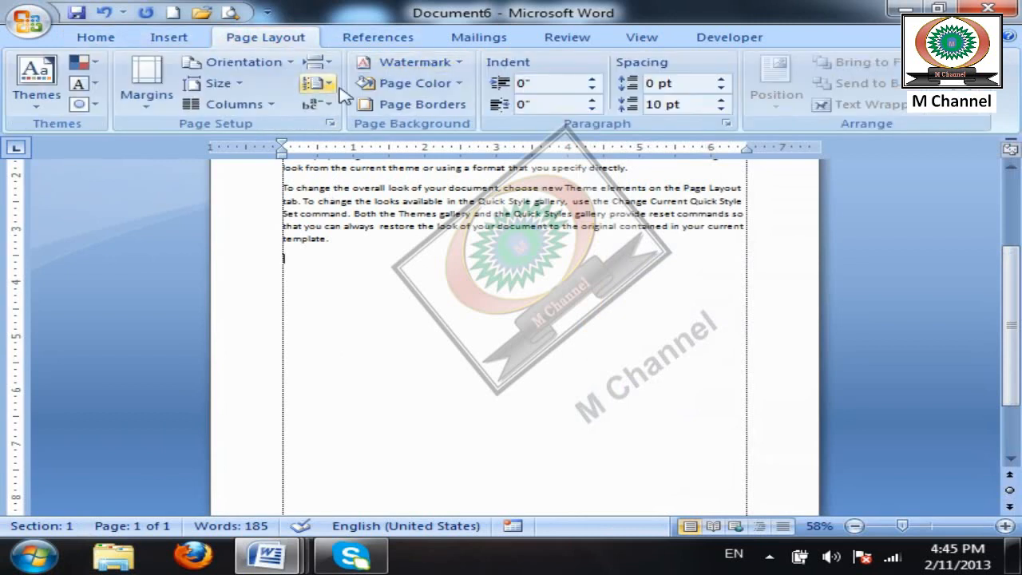
click(318, 85)
click(317, 65)
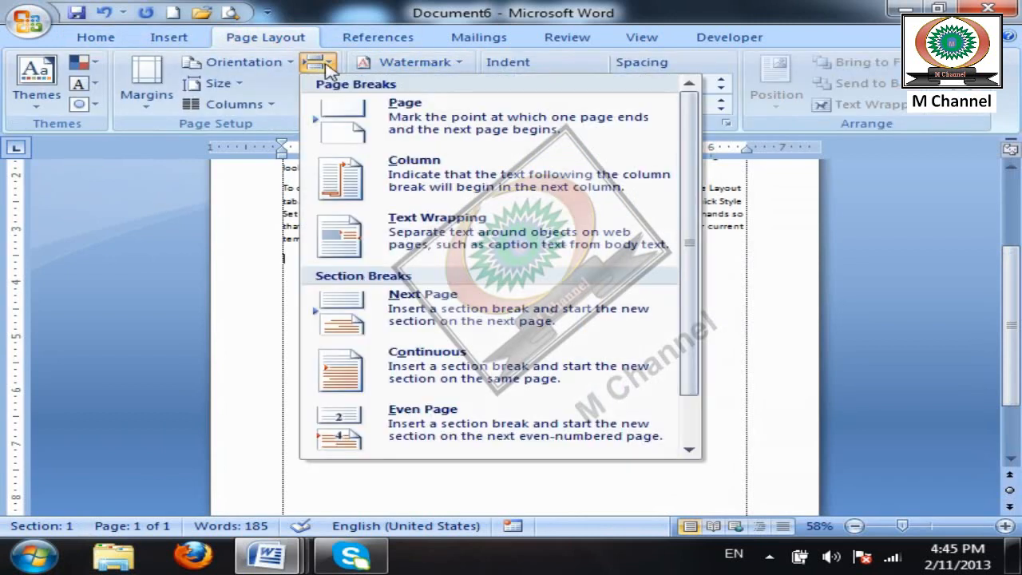
click(231, 198)
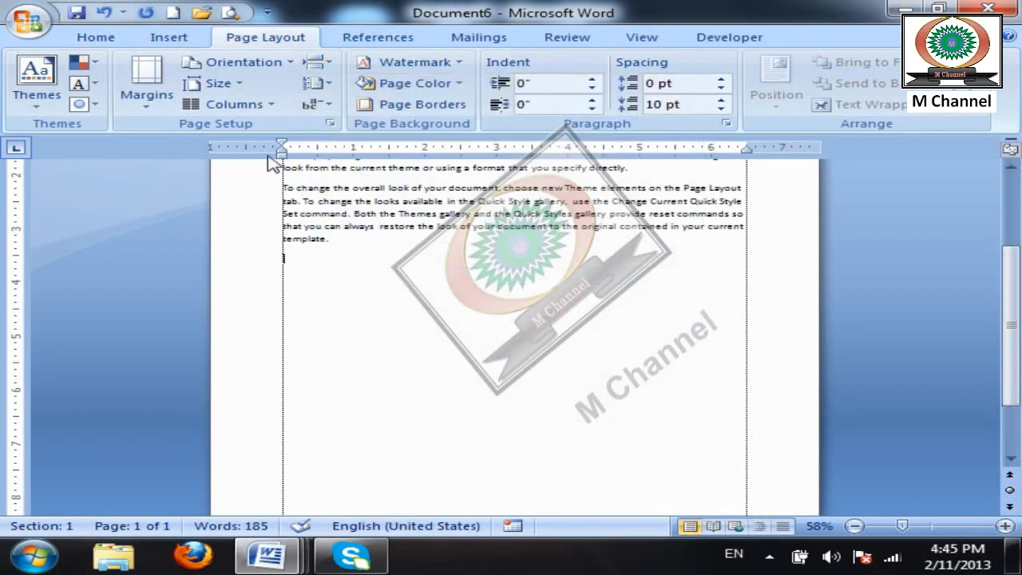
- Insert a continuous section break below the existing paragraphs and enter the line "Second Section" after it
click(319, 66)
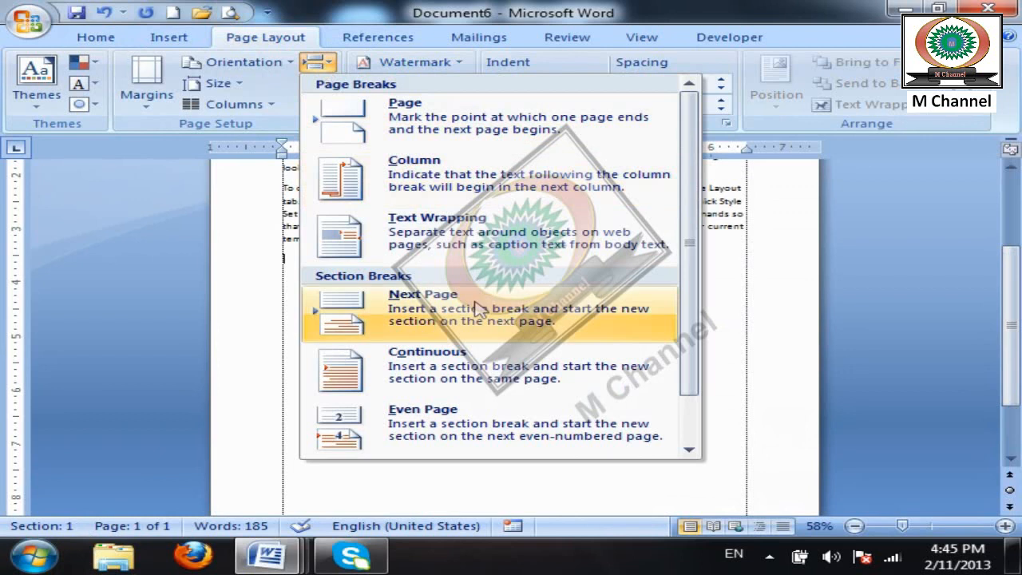
click(447, 355)
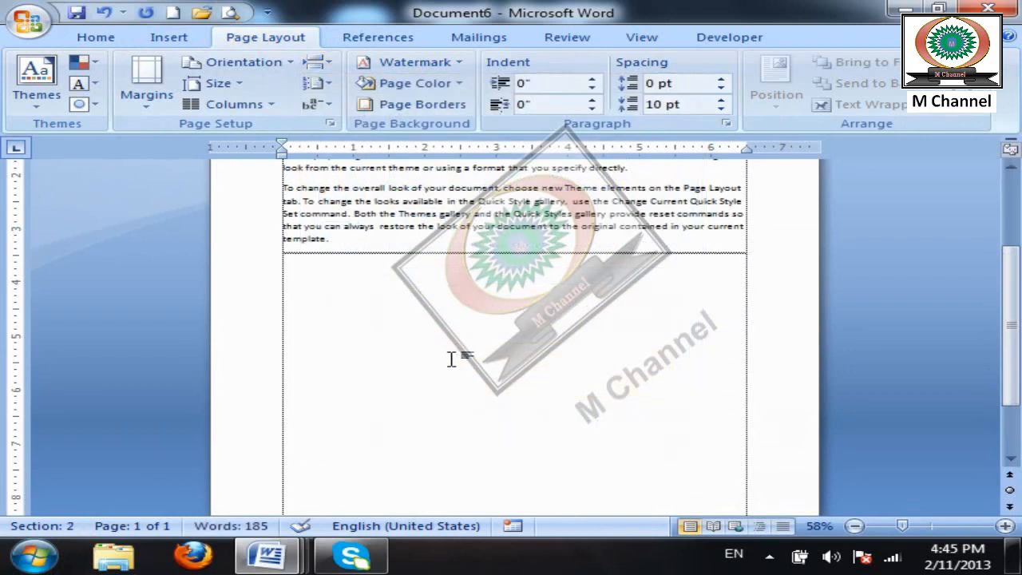
text(Second Section)
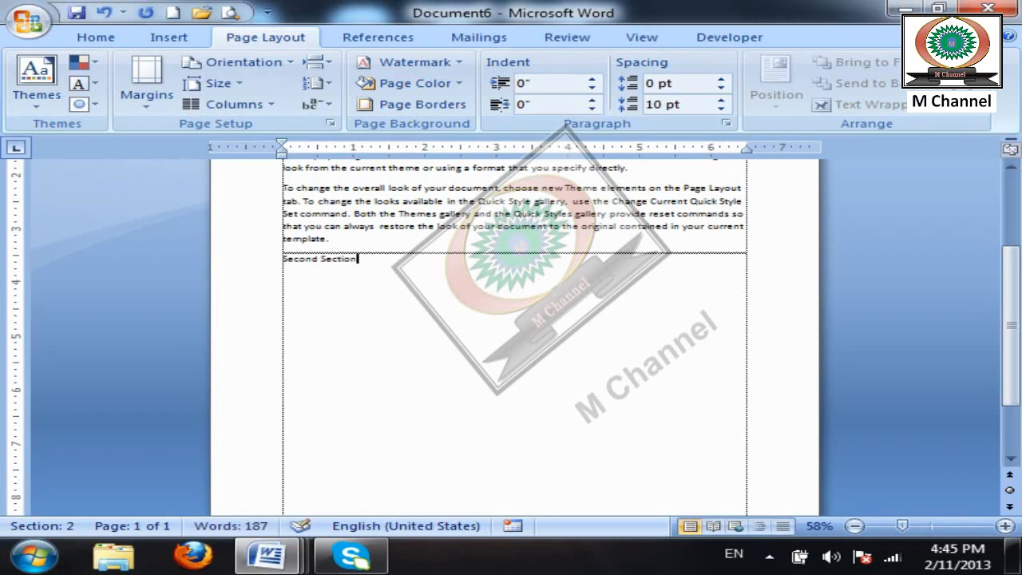
key(Return)
- Add another continuous section break, enter the line "Third Section", and generate sample text below it with =rand(2)
click(318, 62)
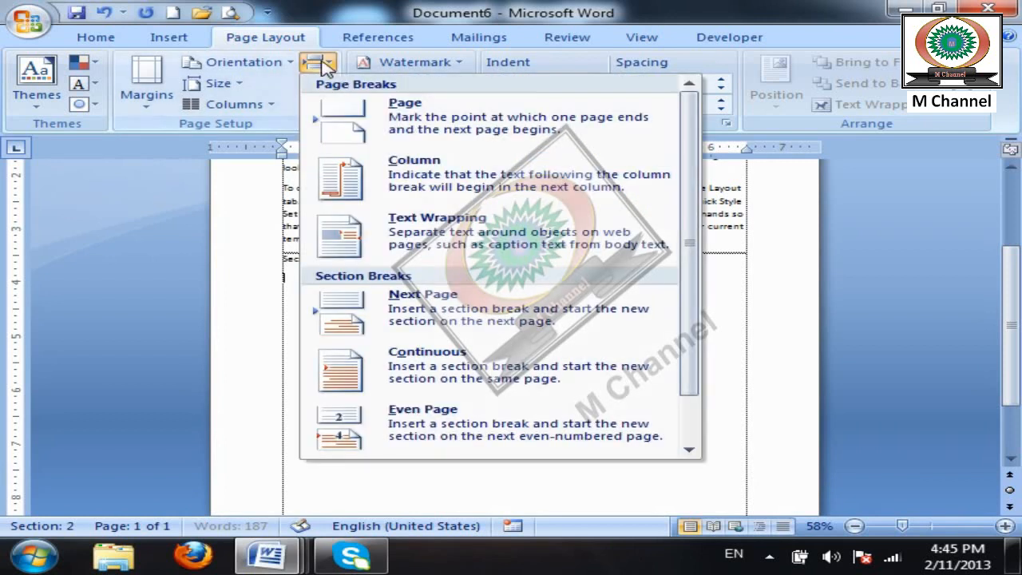
click(408, 366)
text(Th)
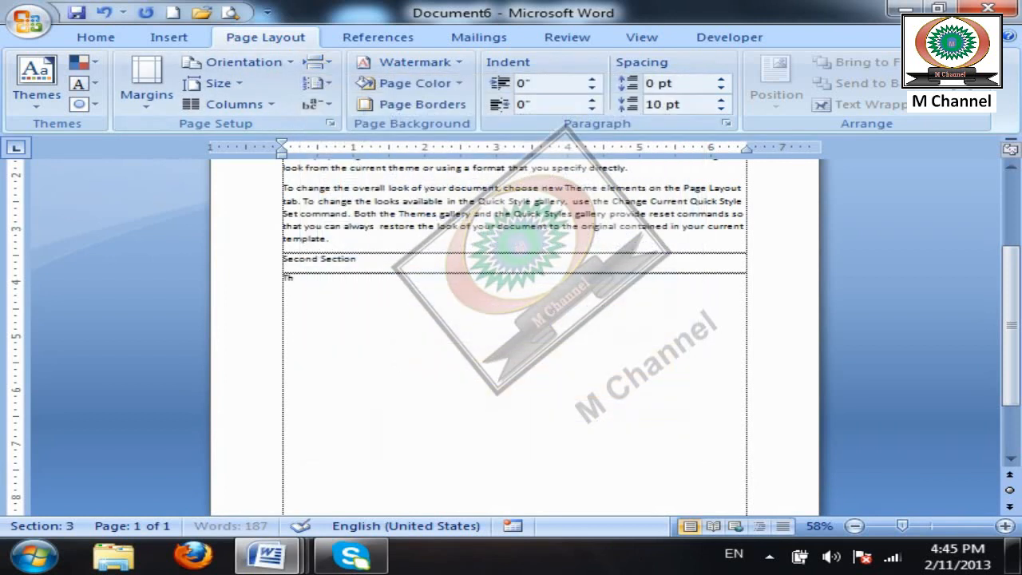
text(ird Section)
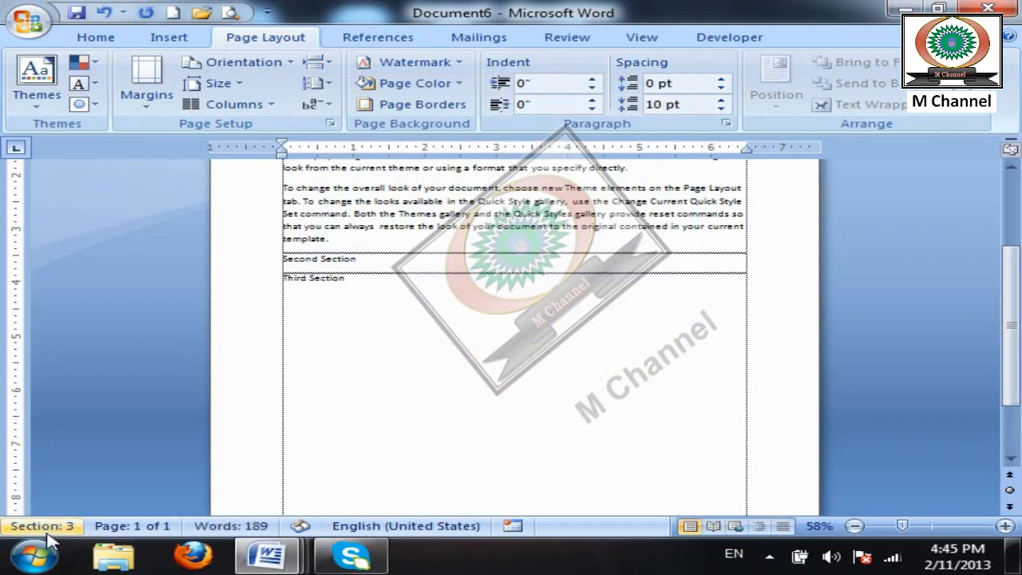
key(Return)
text(=rand(2))
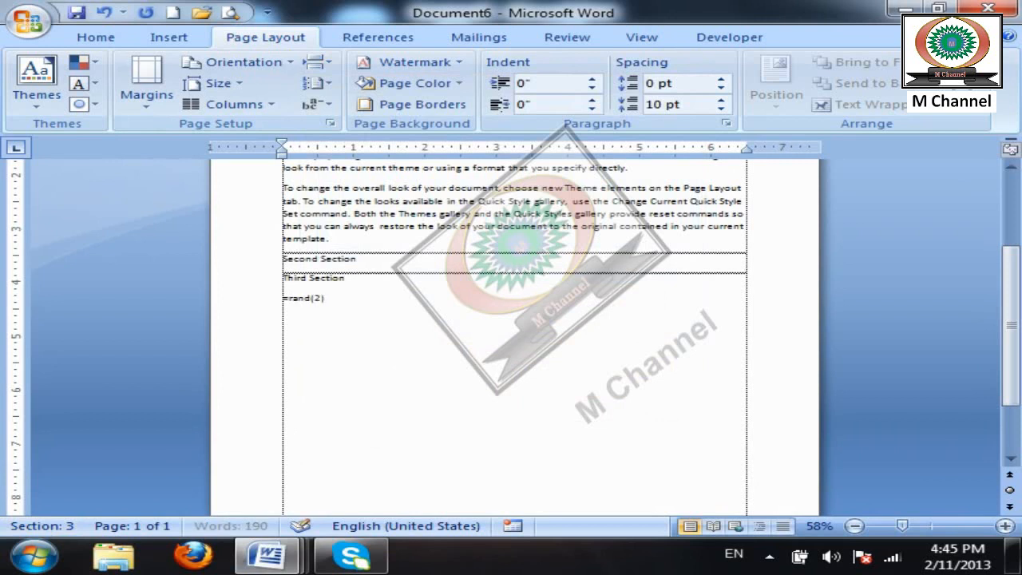
key(Return)
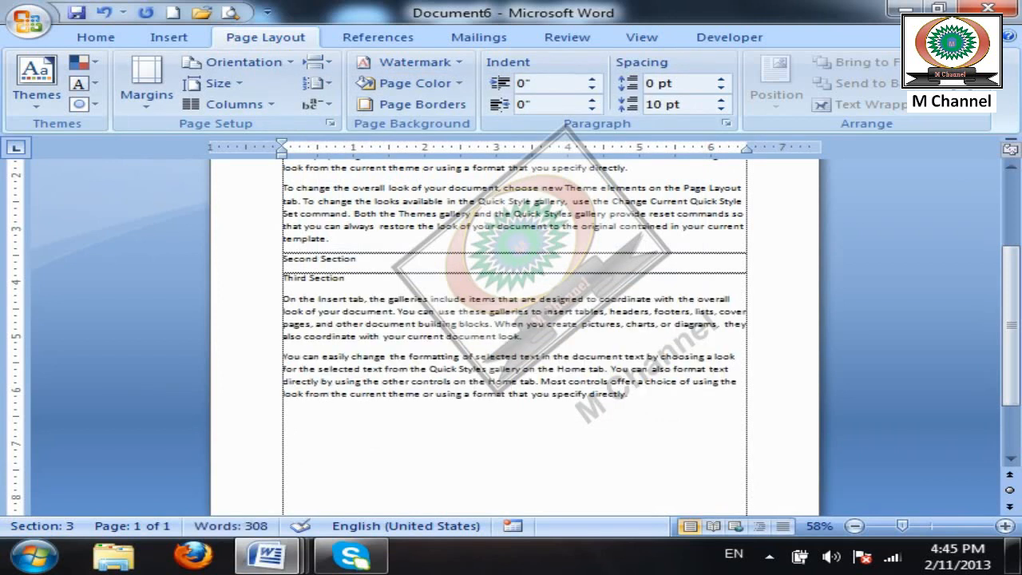
- Add one more continuous section break, enter "Fourth Section", and generate two sample paragraphs below it with the =rand function
click(318, 64)
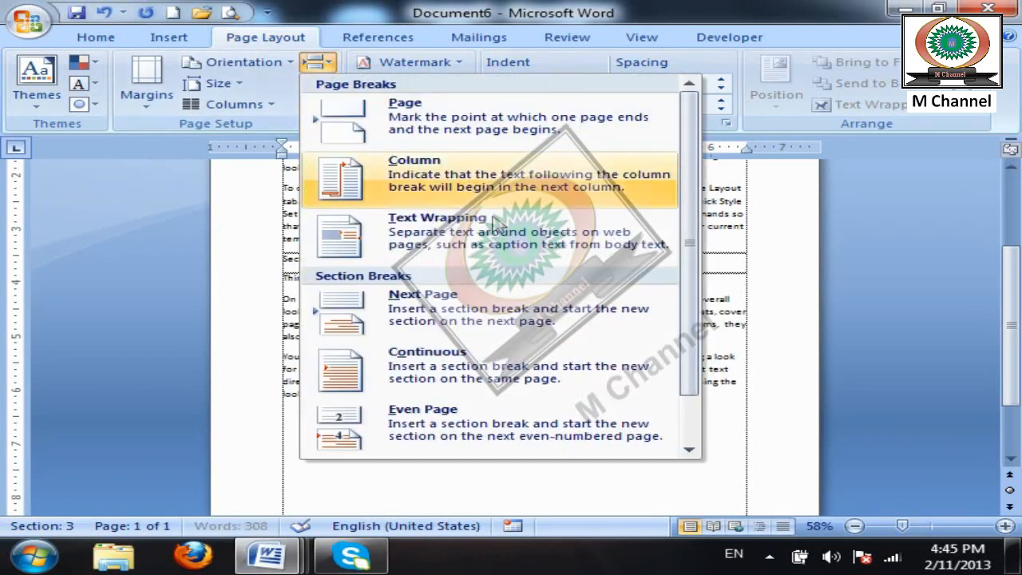
click(456, 359)
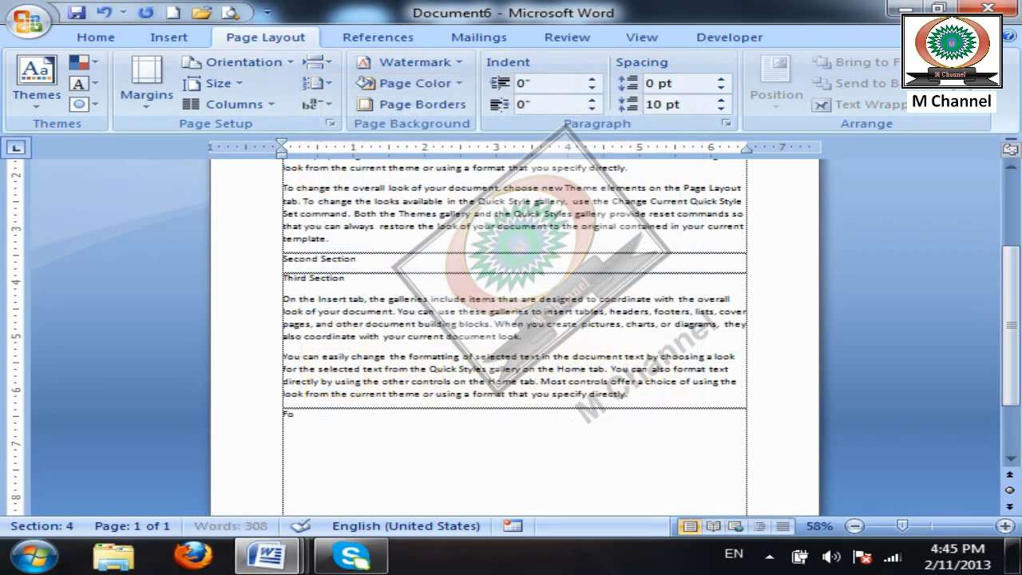
text(Fourth Section)
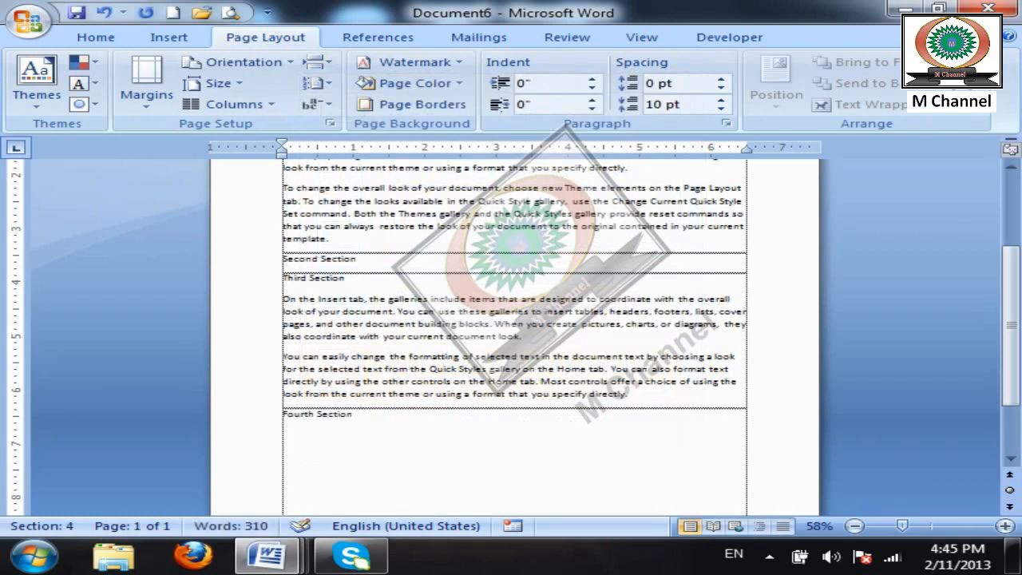
key(Return)
text(=rand()
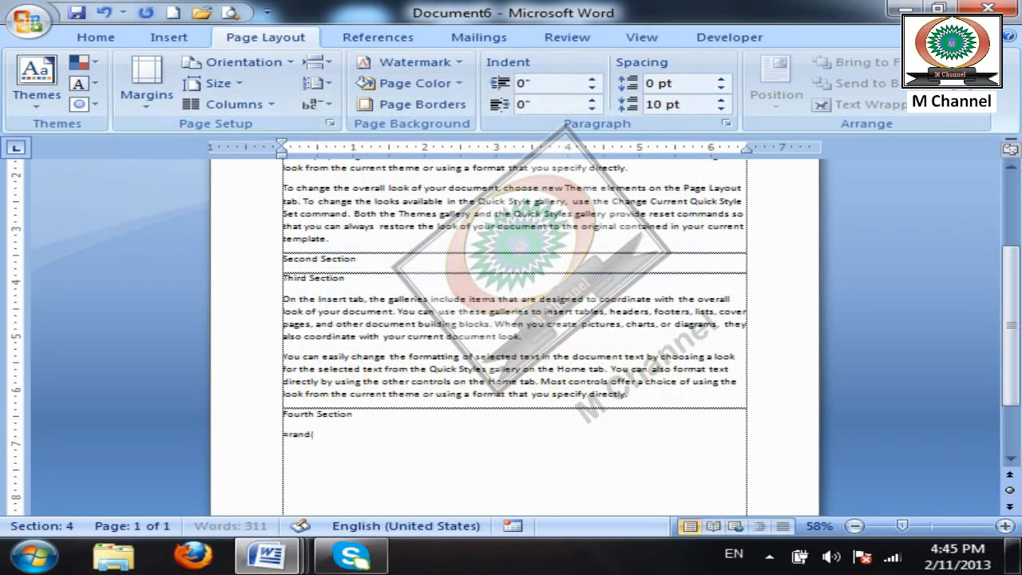
text())
key(Return)
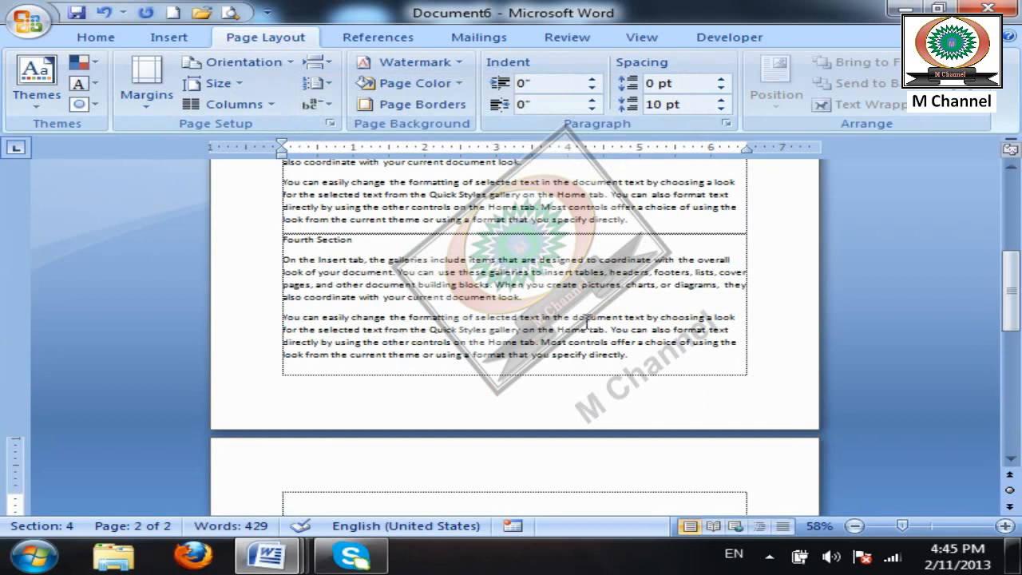
- Open Go To with Section as the target and jump to section 1
click(86, 39)
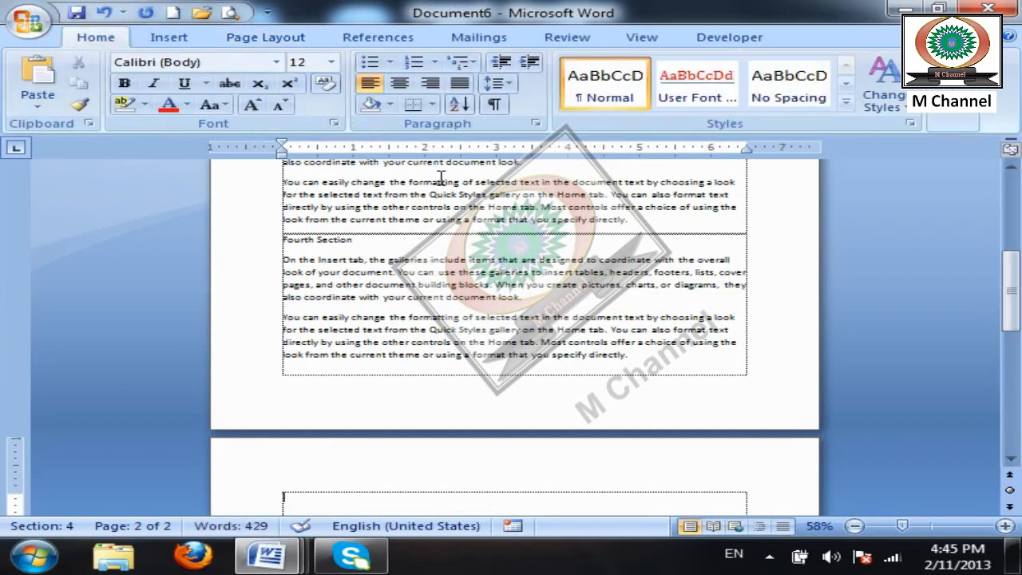
scroll(595, 231, up, 5)
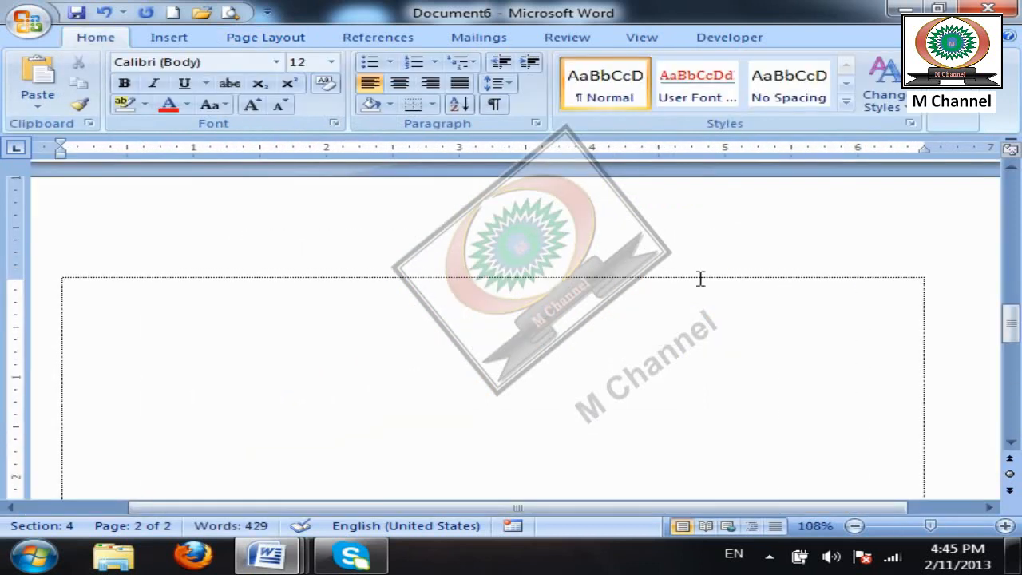
click(956, 116)
click(993, 144)
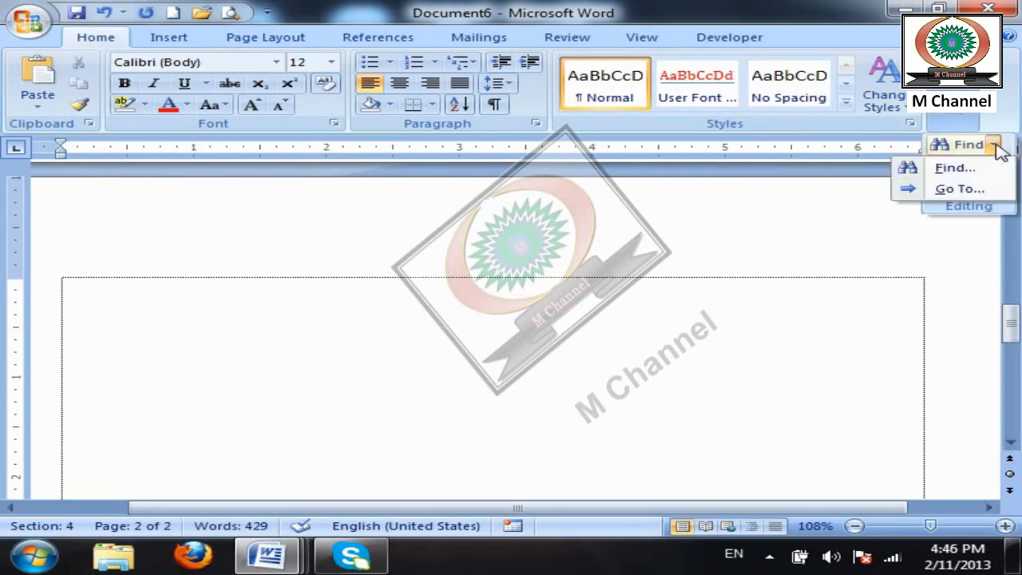
click(960, 189)
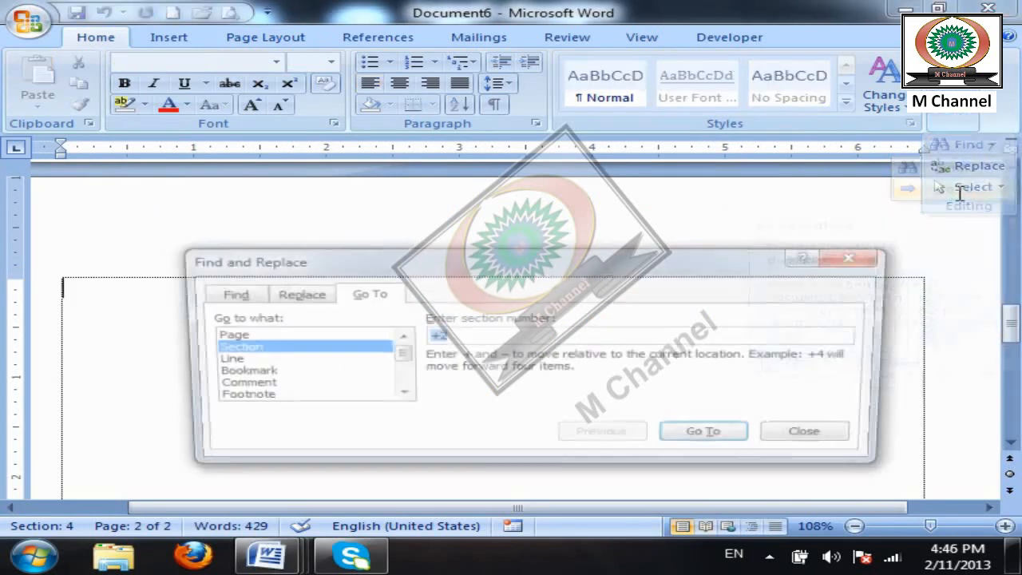
text(1)
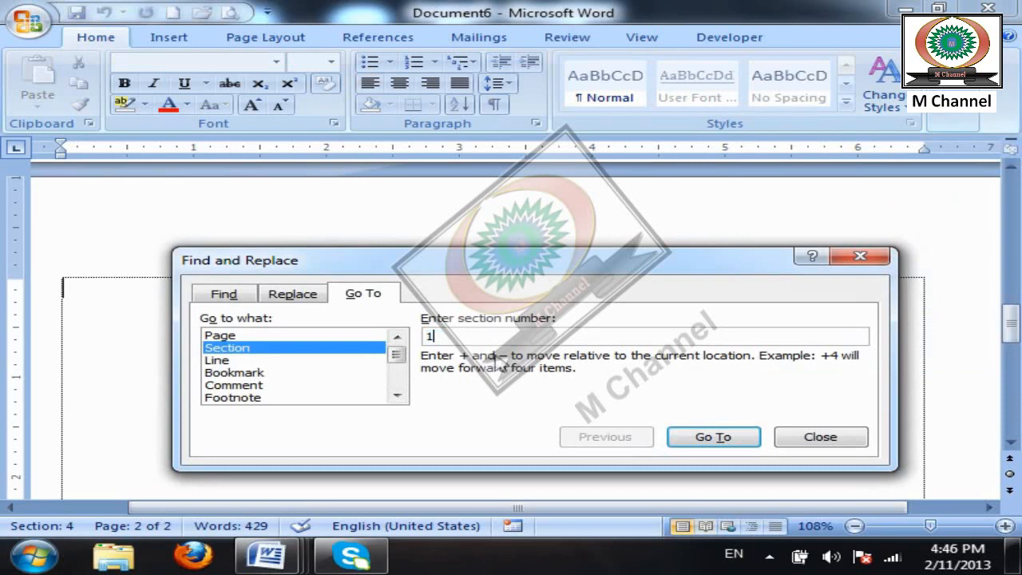
click(728, 439)
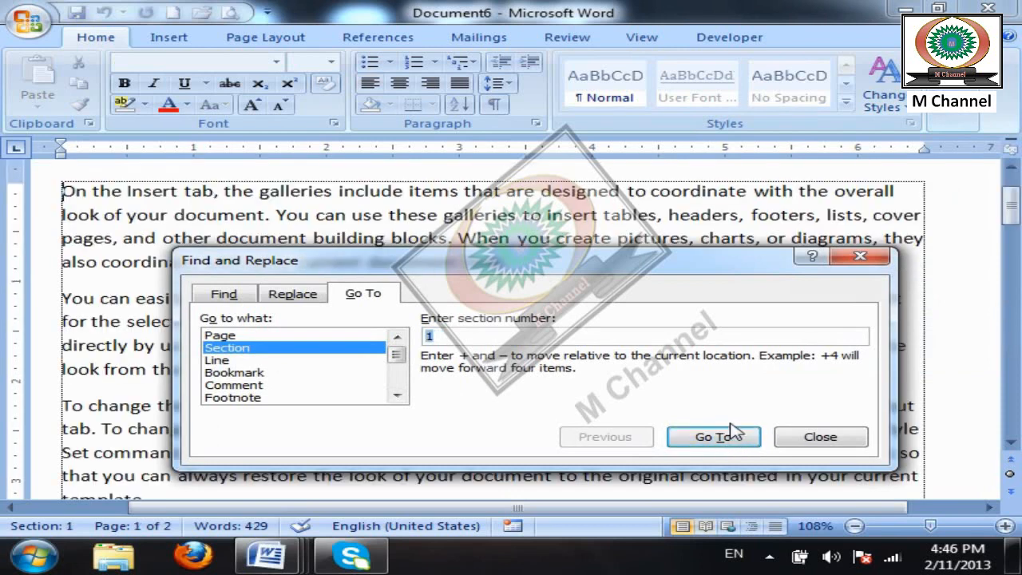
- Jump to section 3 and section 4 with Go To, and close the dialog
text(3)
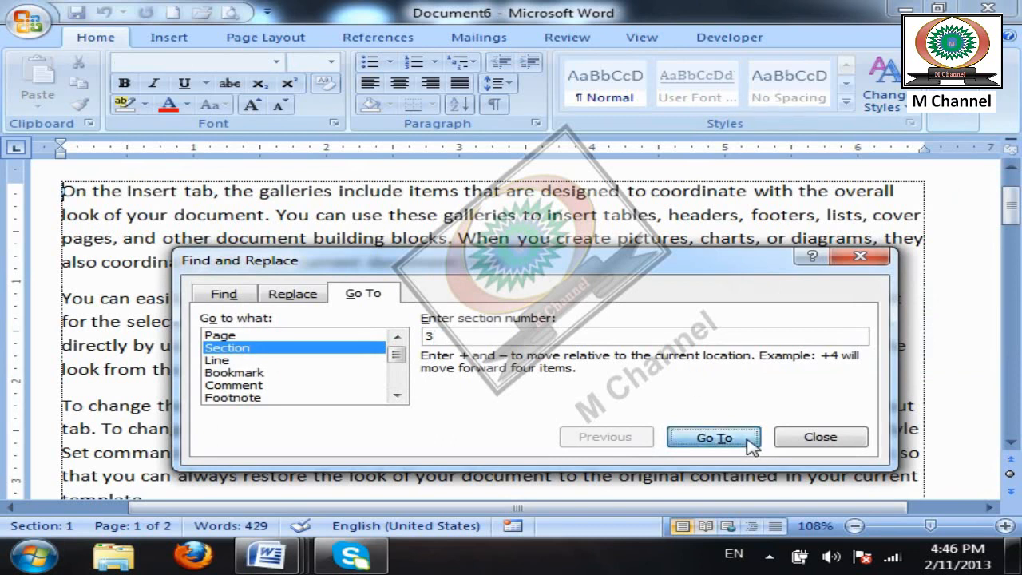
click(751, 444)
text(4)
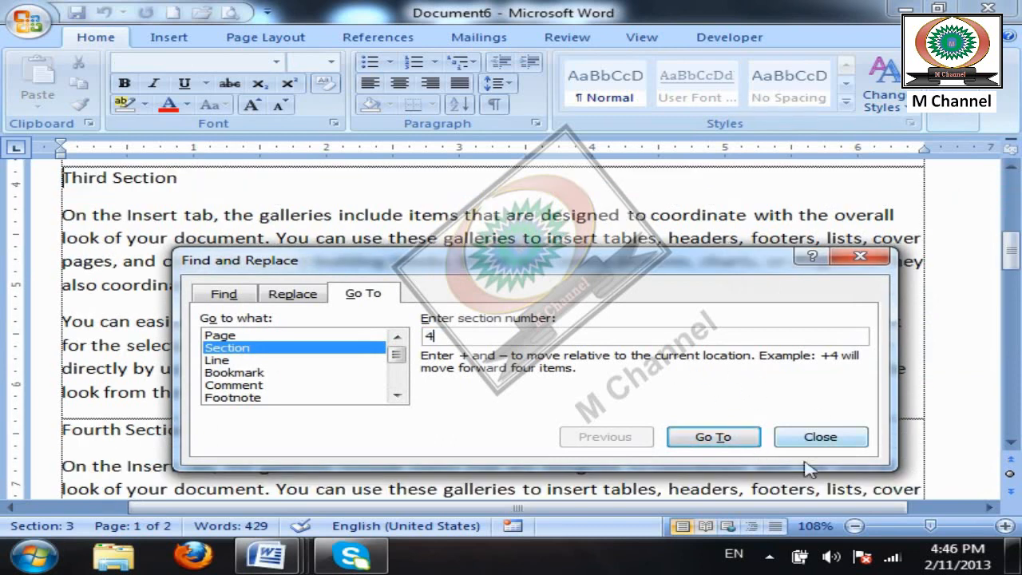
click(721, 446)
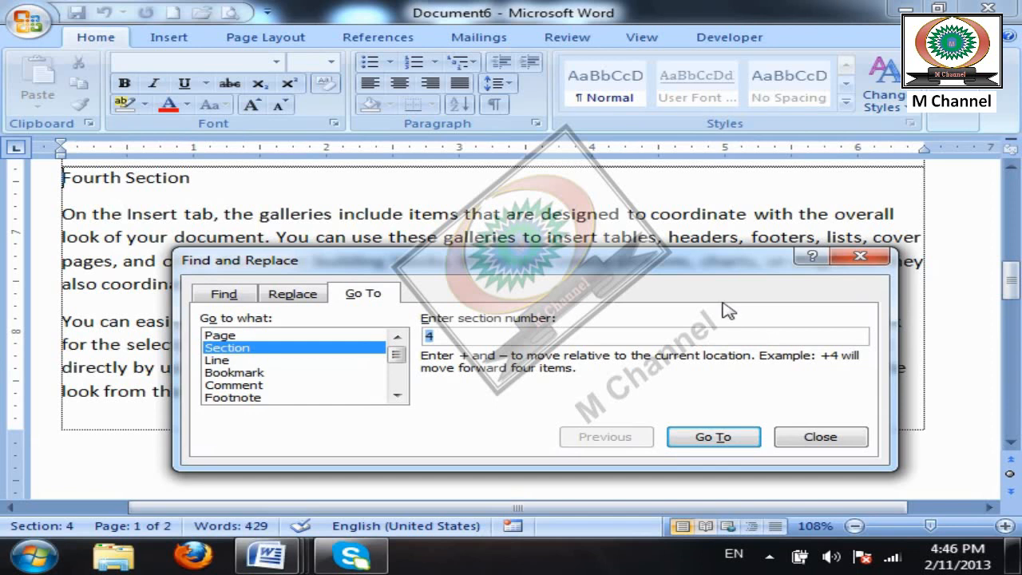
click(821, 437)
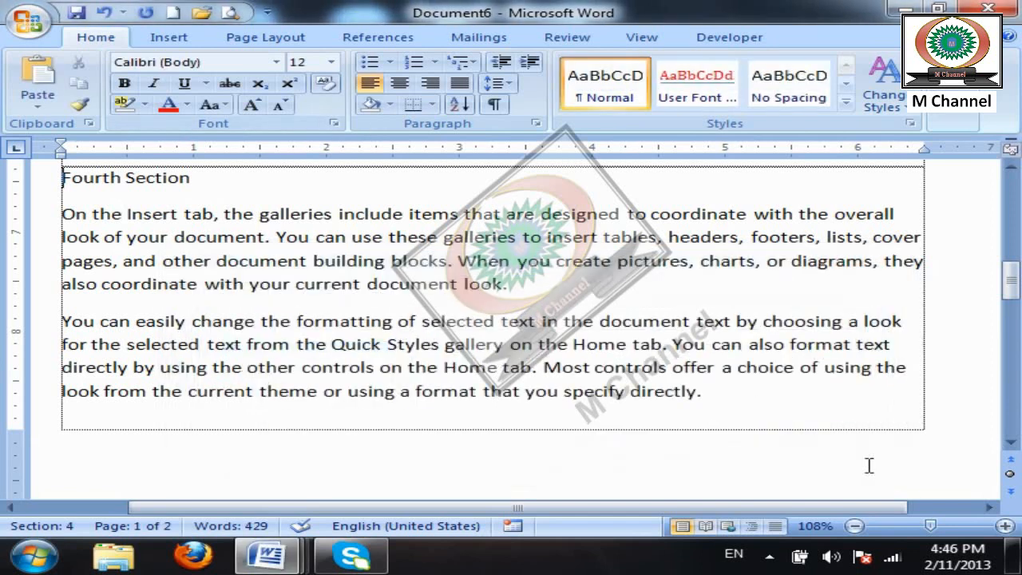
- Create a new blank document and turn off the display of text boundaries in the advanced Word options
click(173, 12)
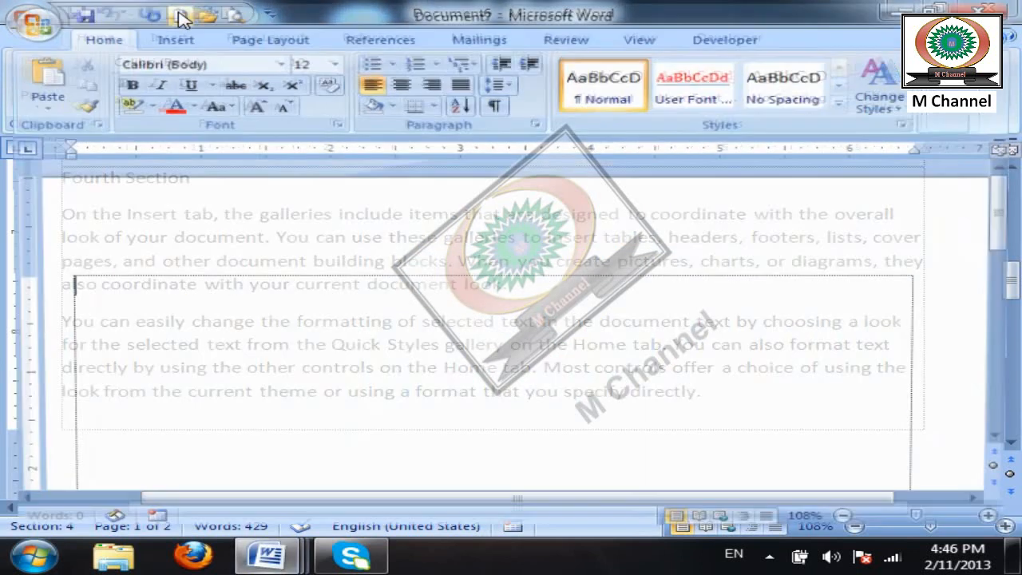
click(28, 24)
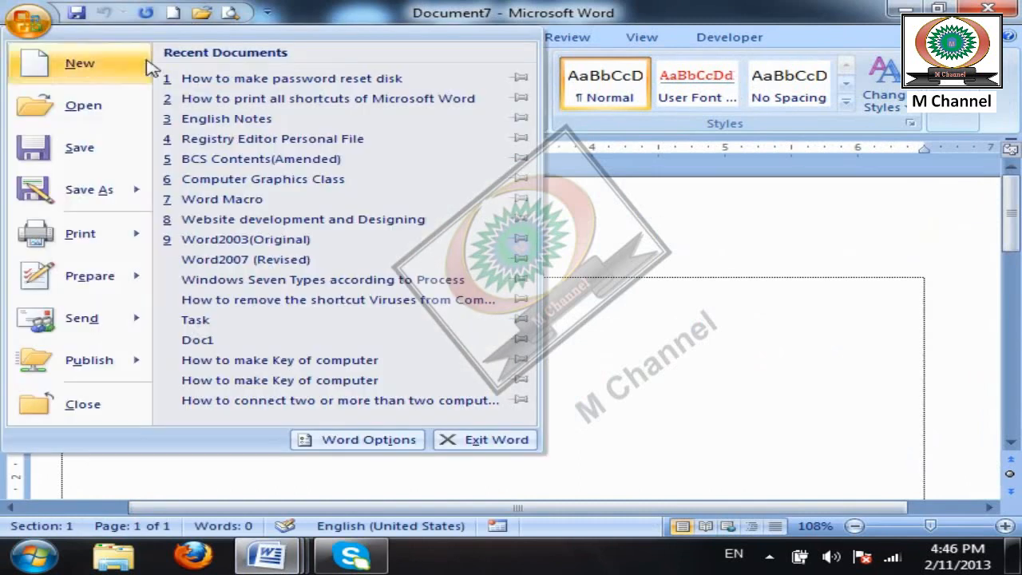
click(357, 442)
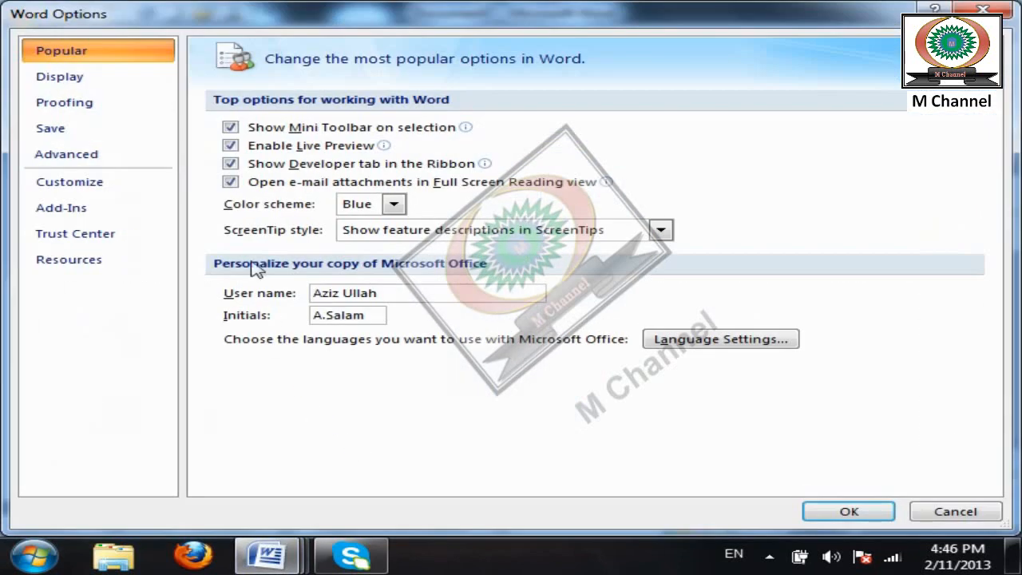
click(132, 151)
scroll(470, 320, down, 10)
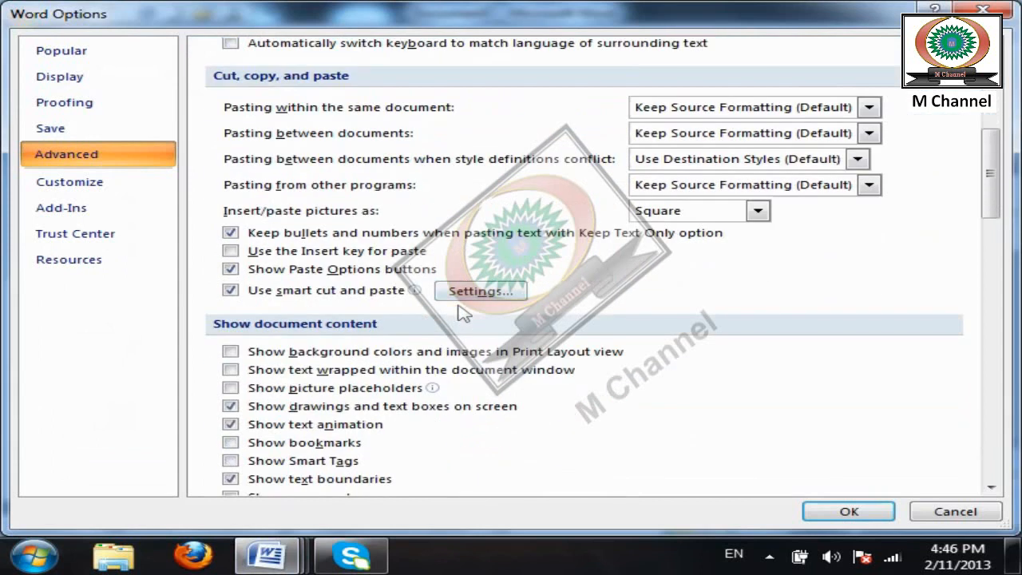
click(329, 297)
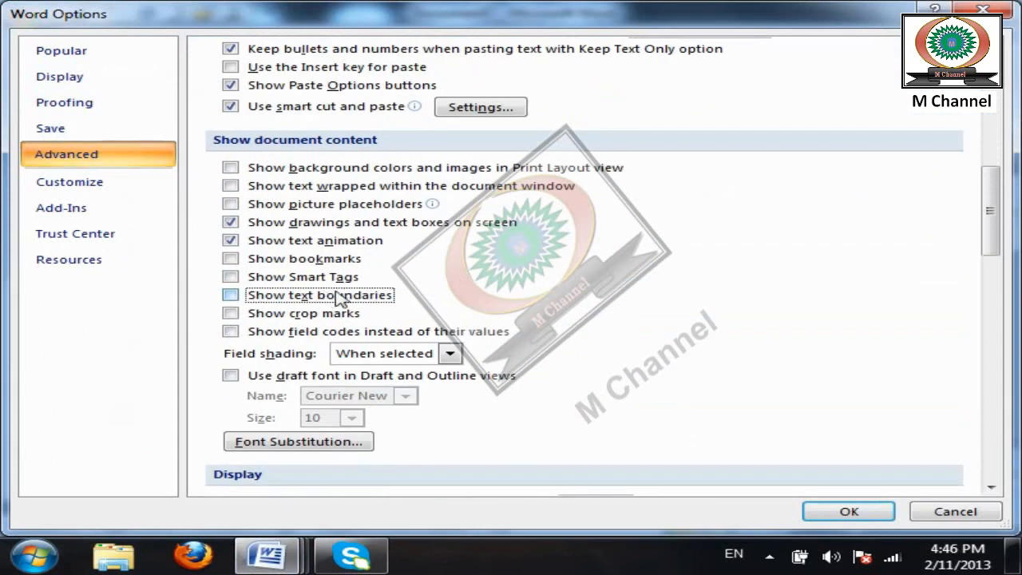
click(849, 512)
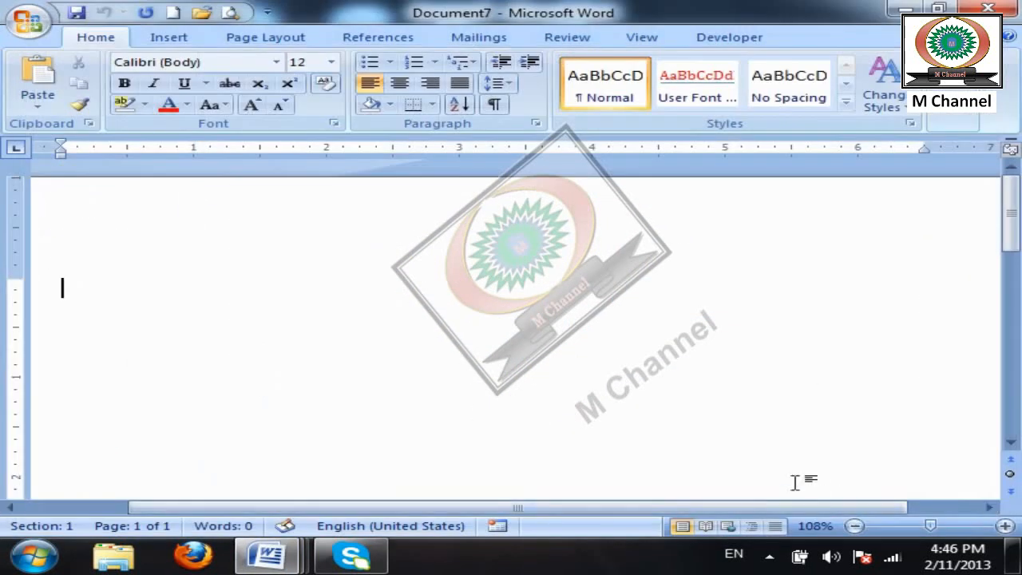
scroll(751, 469, down, 4)
scroll(739, 464, up, 1)
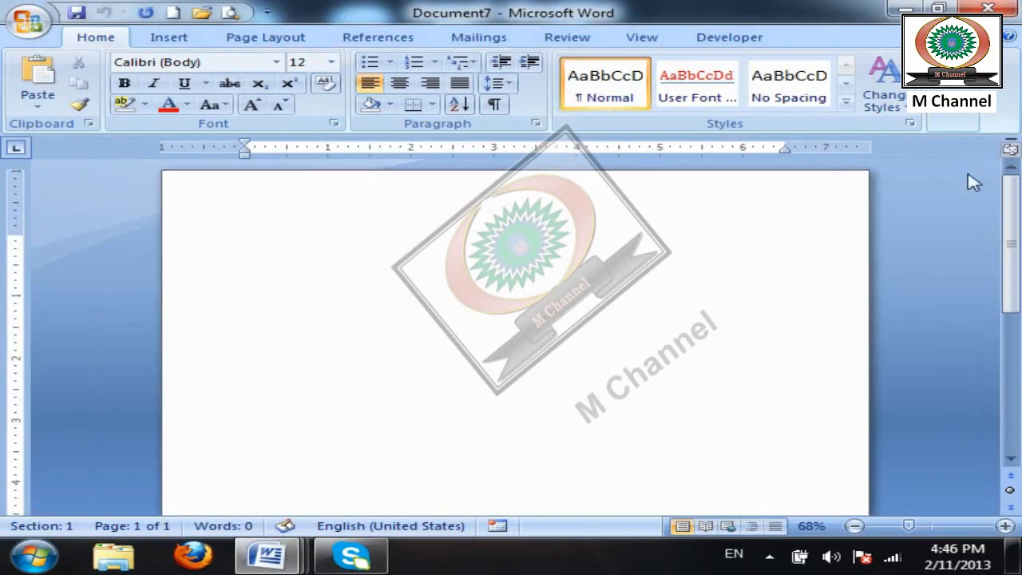
- Open Go To, choose Line as the target, and close the dialog
click(951, 120)
click(993, 145)
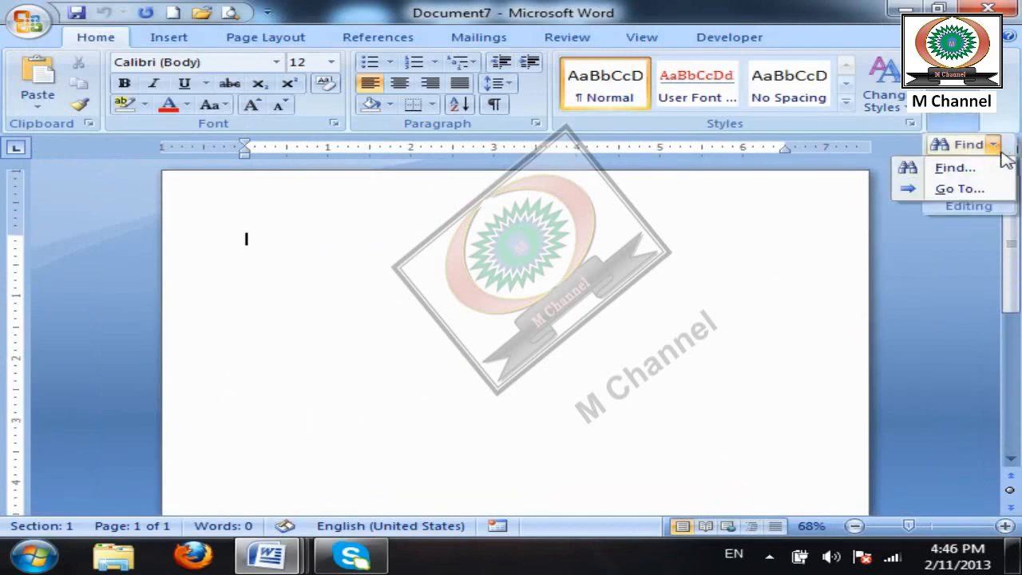
click(949, 197)
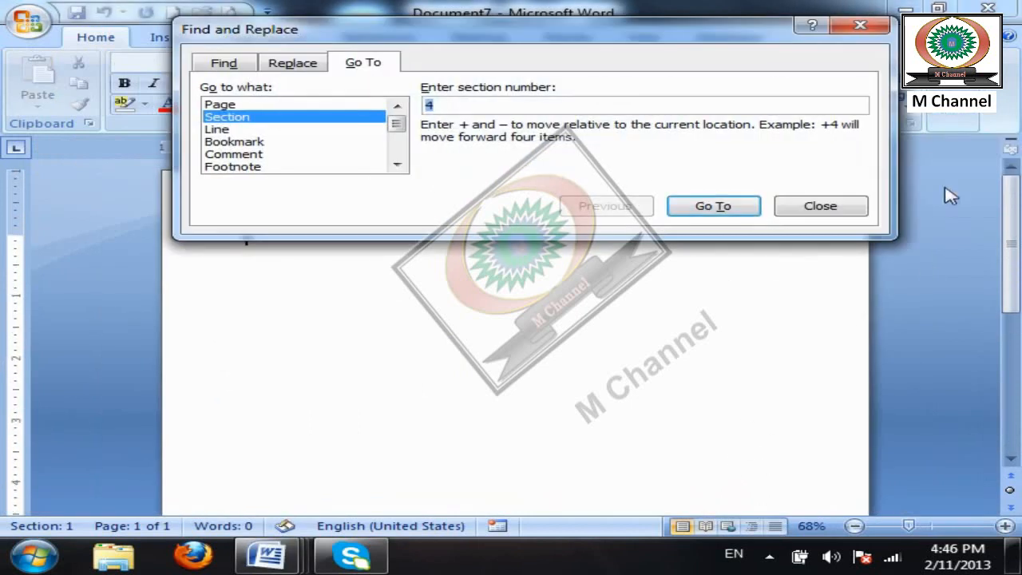
click(235, 130)
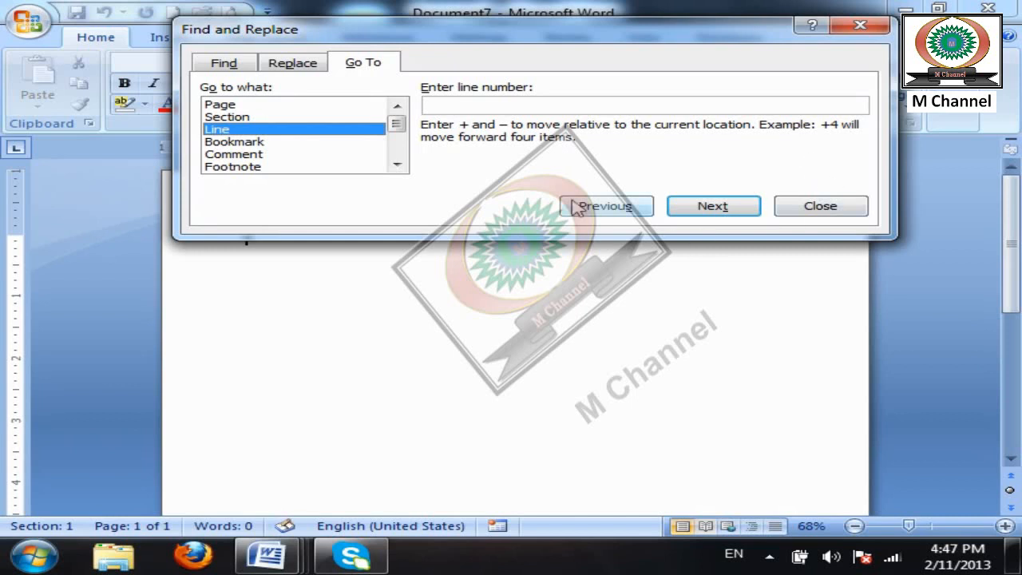
click(835, 212)
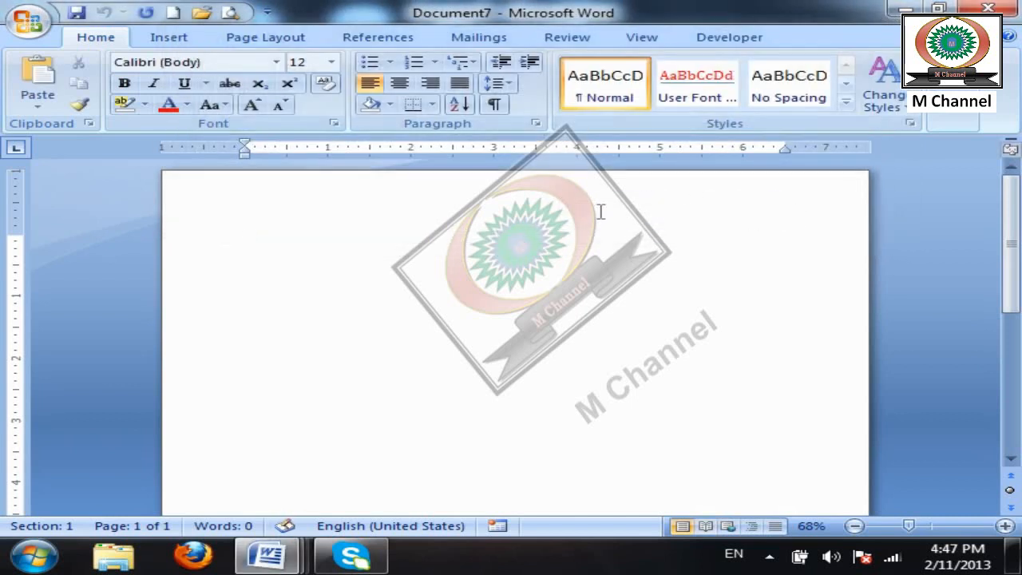
- Turn on continuous line numbering and add blank lines down to line 18
click(267, 37)
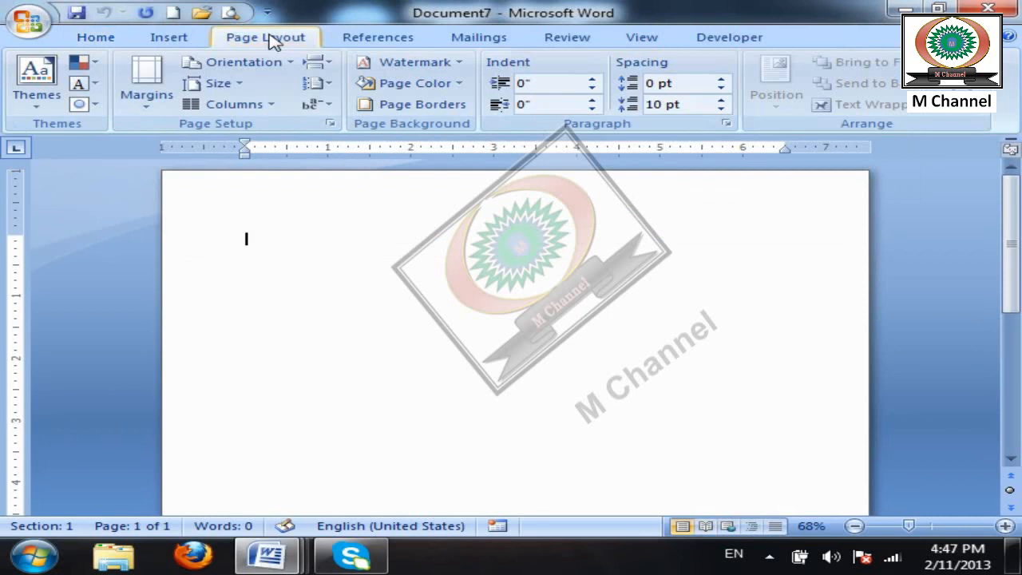
click(315, 83)
click(355, 129)
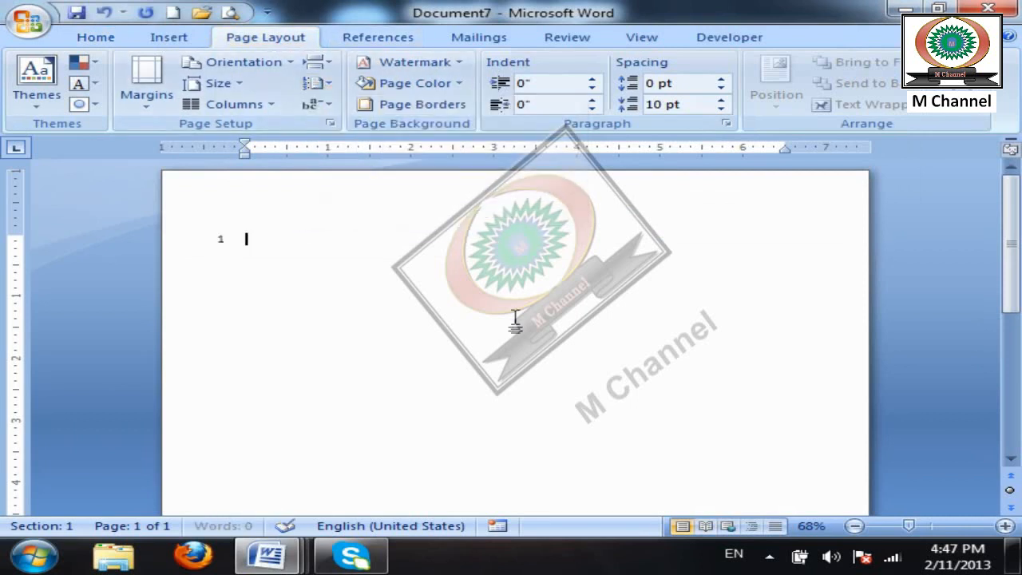
key(Return)
key(Return)
key(Return)
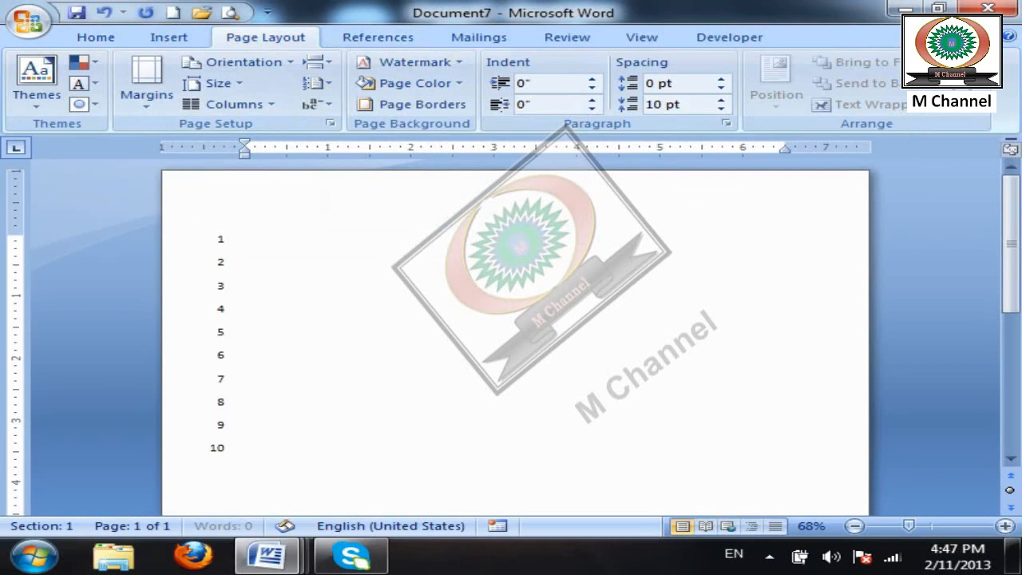
key(Return)
key(Return)
key(Return)
key(Return)
key(Return)
key(Return)
key(Return)
key(Return)
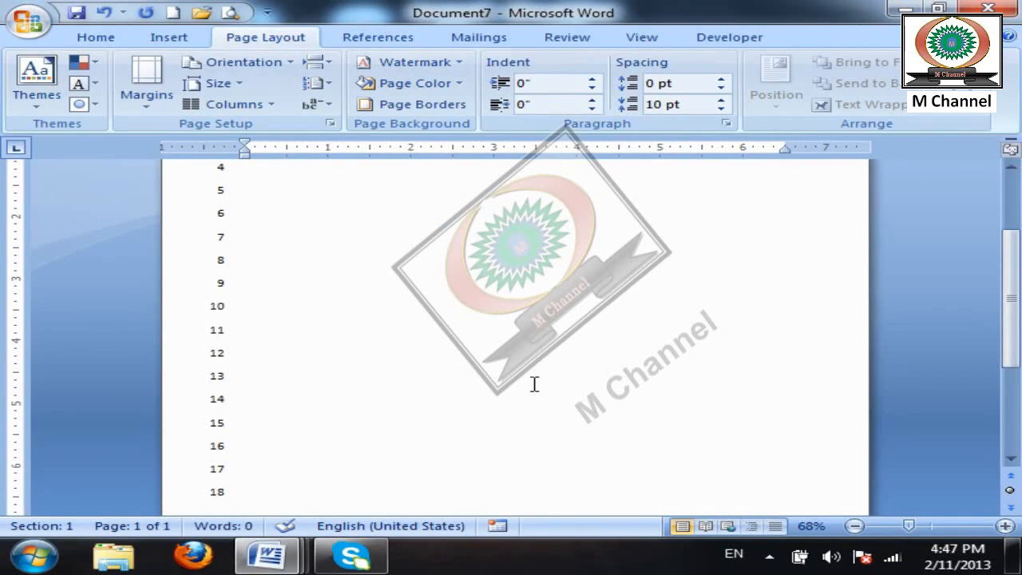
- Jump to line 12 and back to line 1 with Go To, and close the dialog
click(94, 39)
key(ctrl+g)
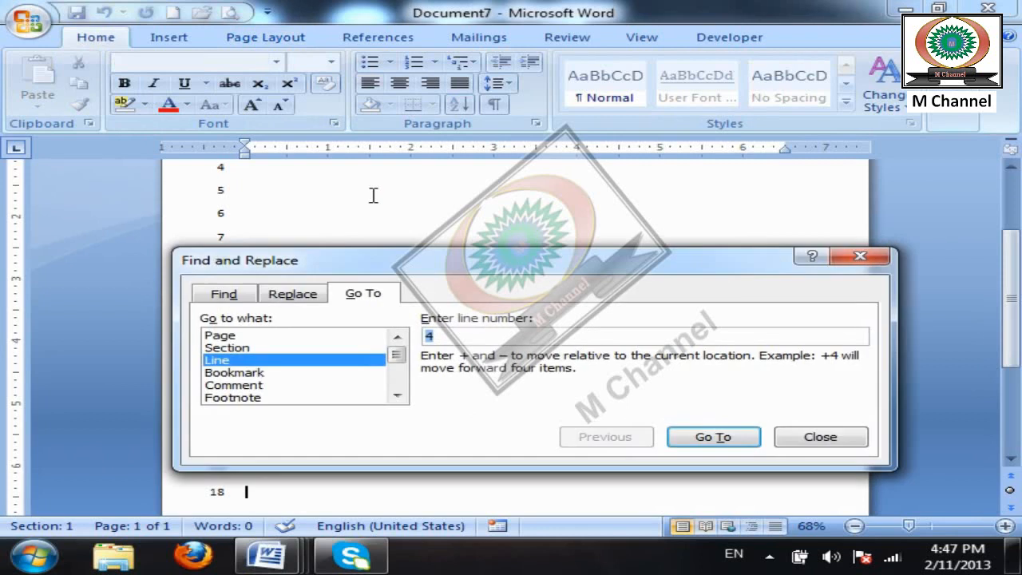
text(6)
text(12)
click(719, 437)
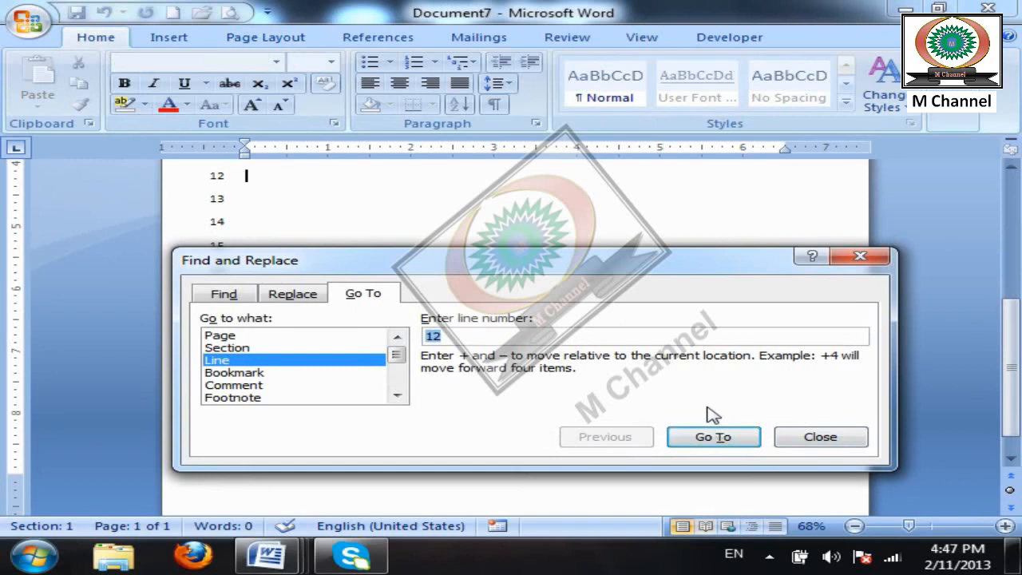
text(1)
click(719, 443)
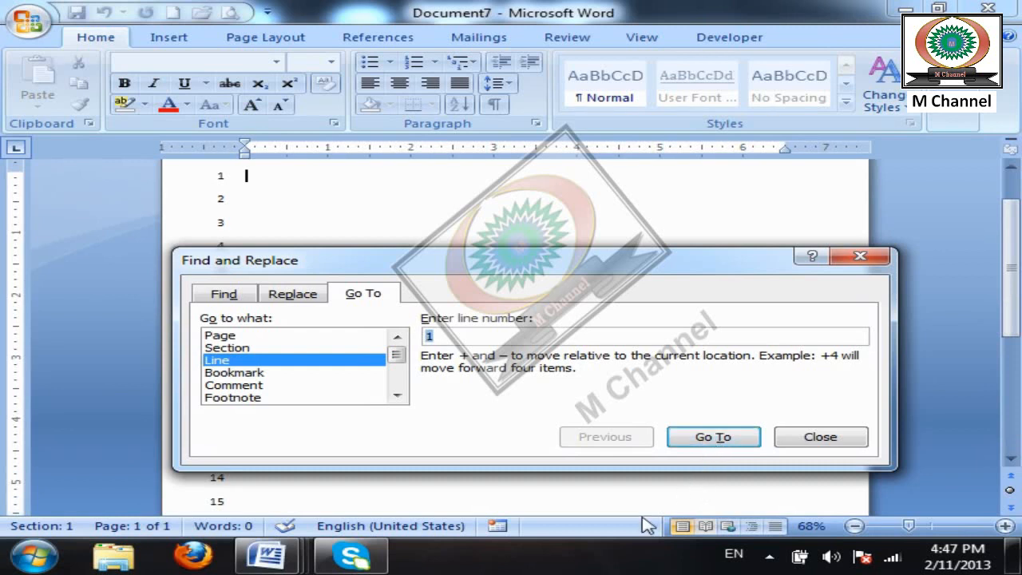
click(820, 439)
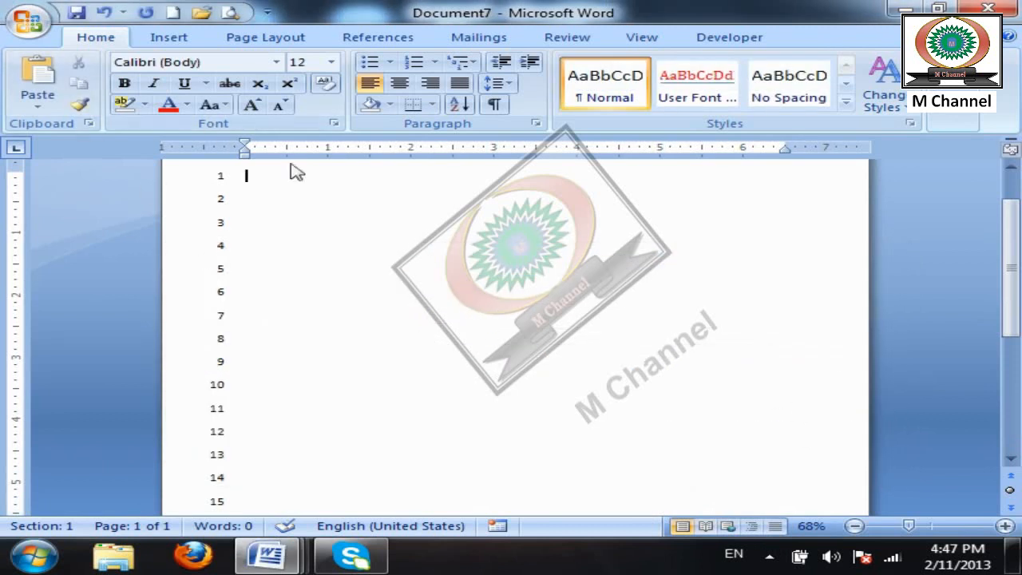
- Set the document's line numbering to None
click(289, 38)
click(315, 84)
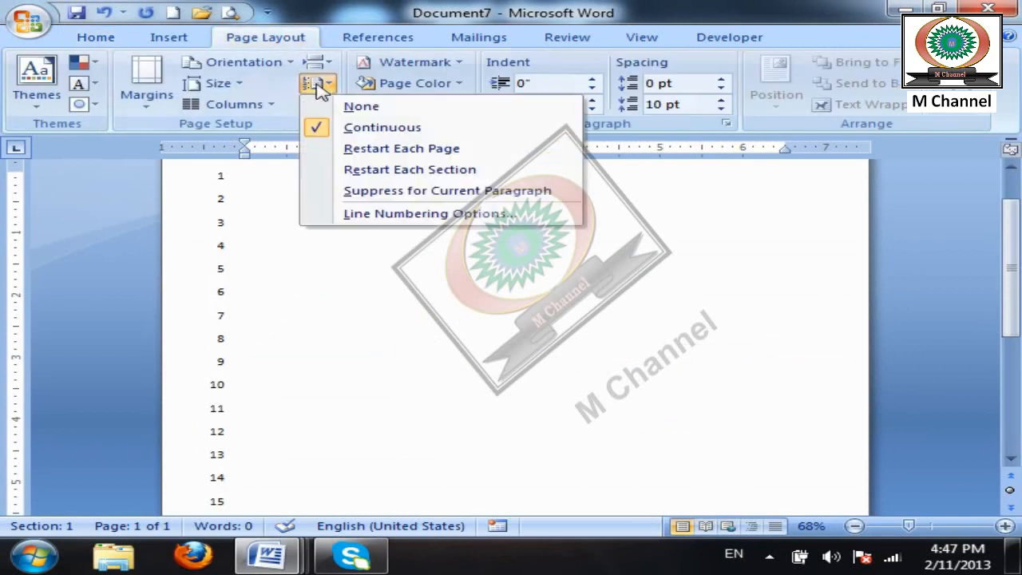
click(361, 107)
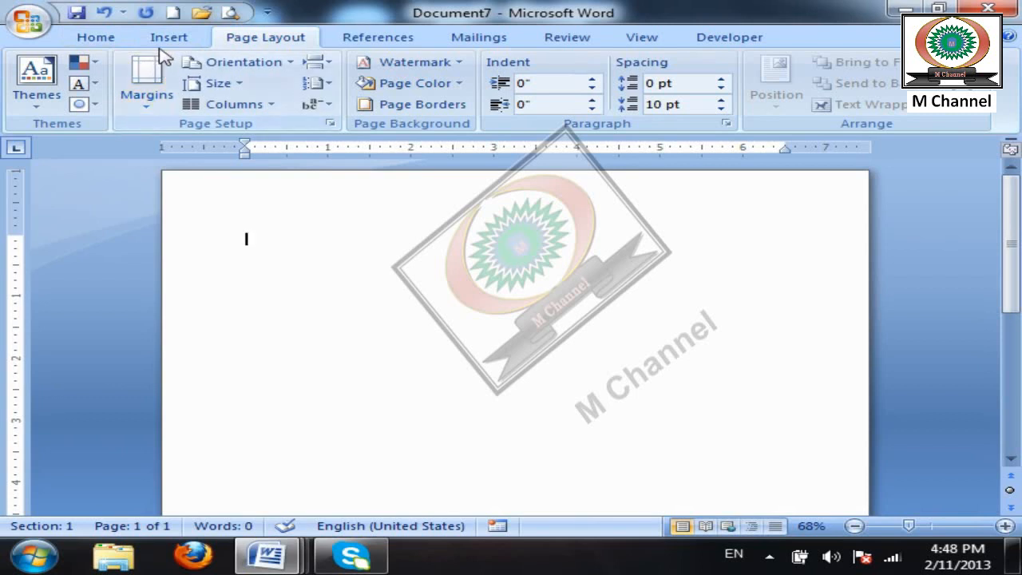
- Open Go To, choose Bookmark as the target, and close the dialog
click(96, 40)
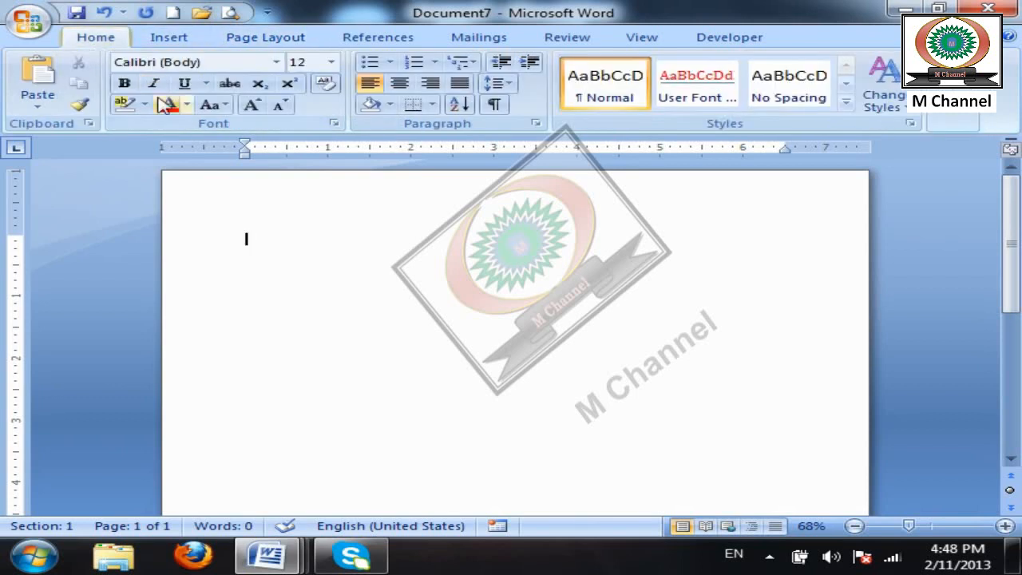
click(953, 121)
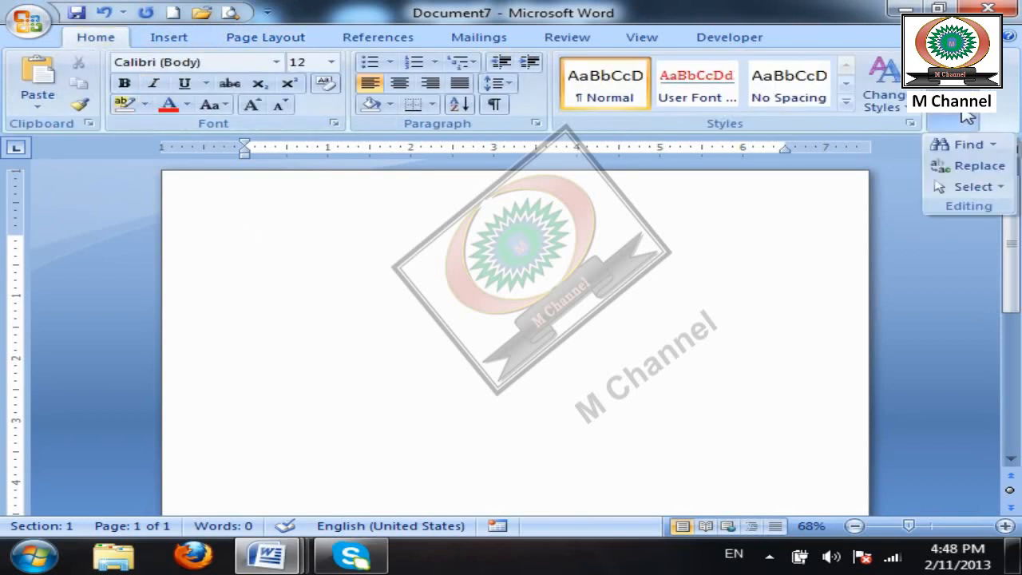
click(992, 145)
click(970, 188)
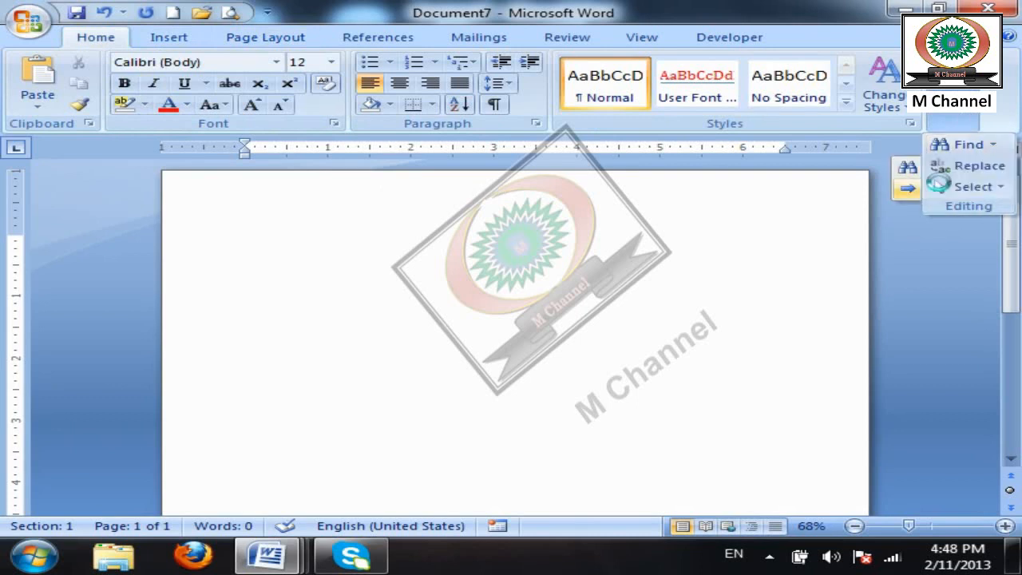
click(251, 145)
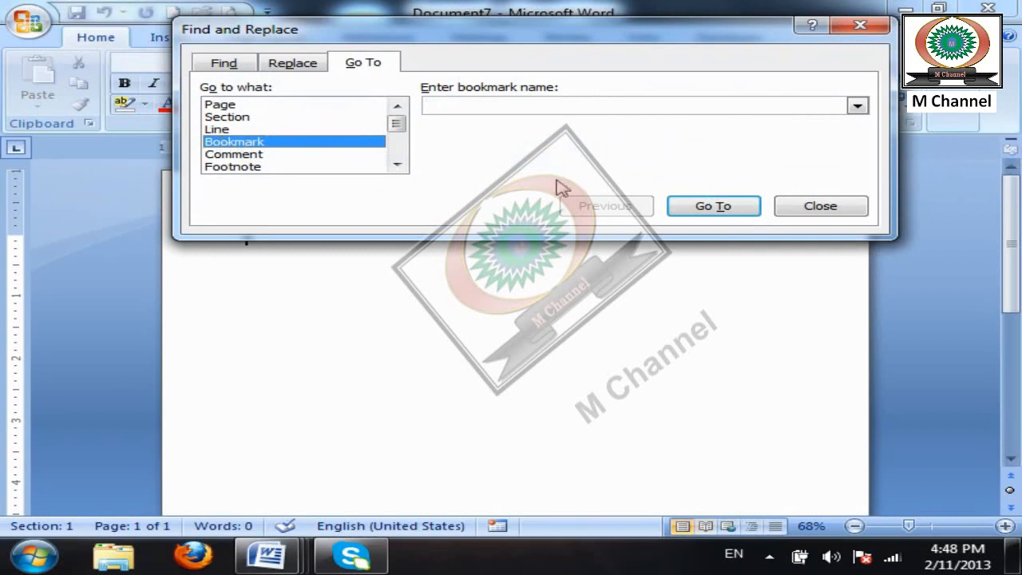
mouse_move(394, 134)
mouse_down()
mouse_move(397, 160)
mouse_move(399, 127)
mouse_up()
click(851, 210)
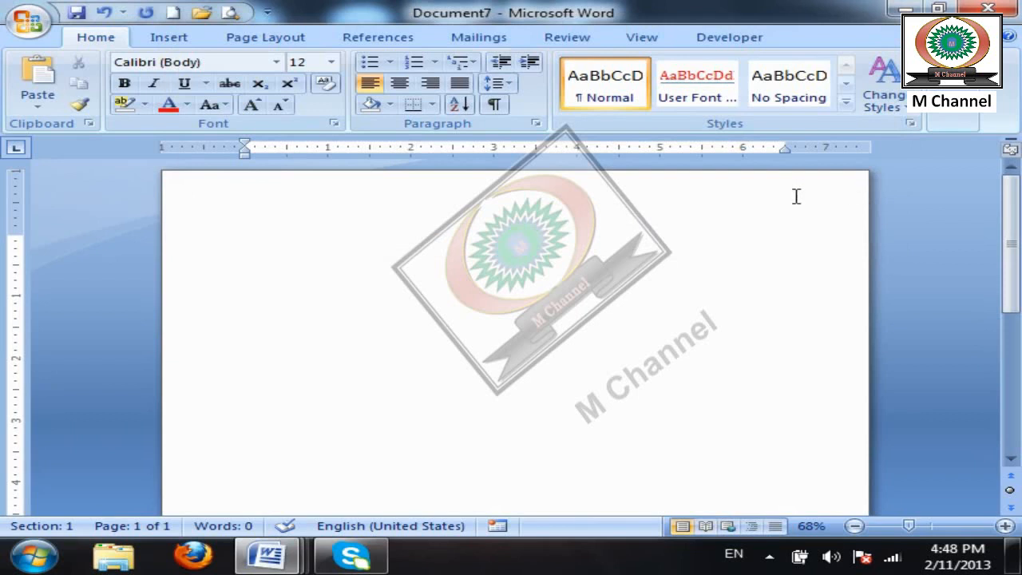
click(169, 37)
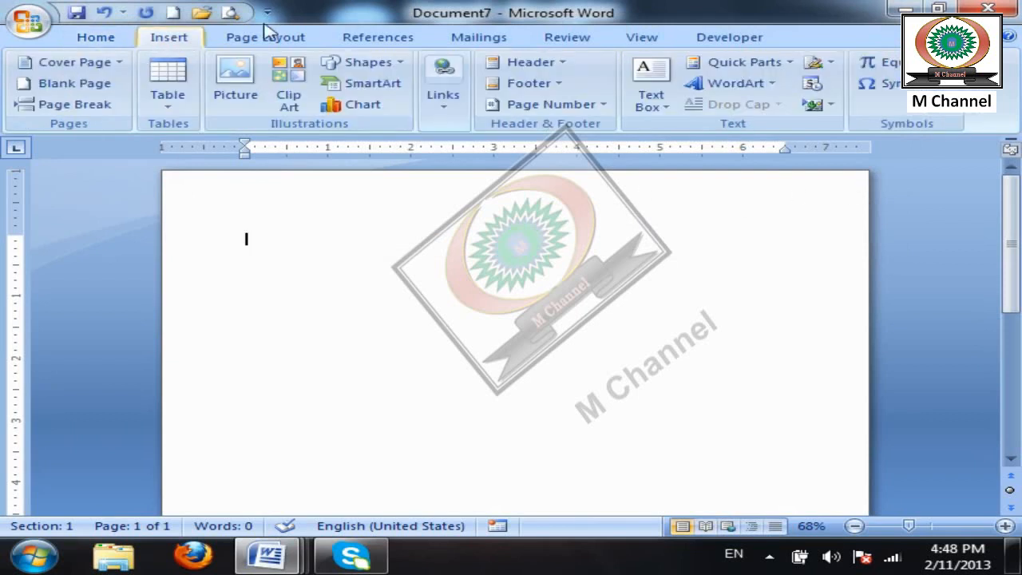
click(452, 119)
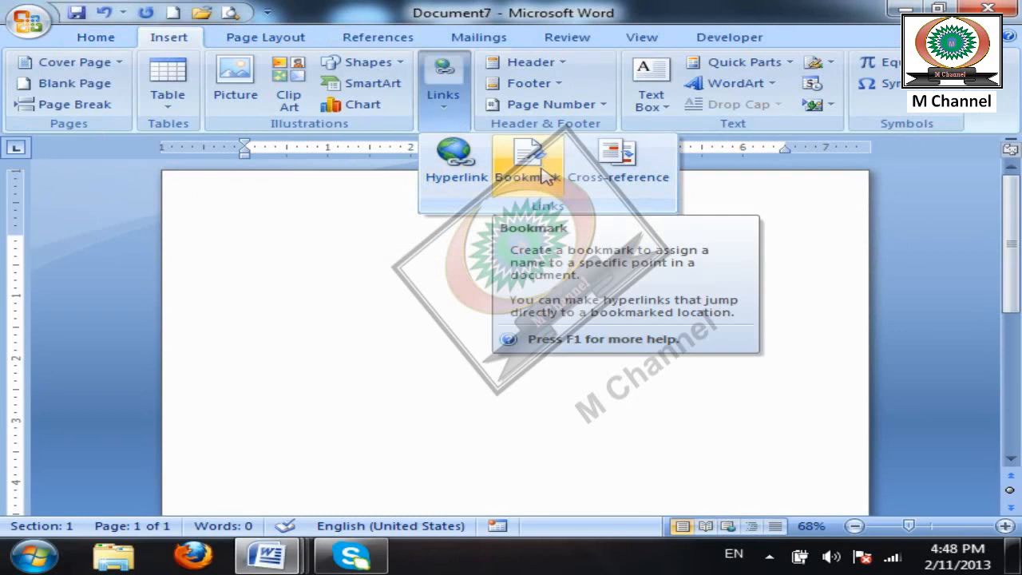
click(570, 366)
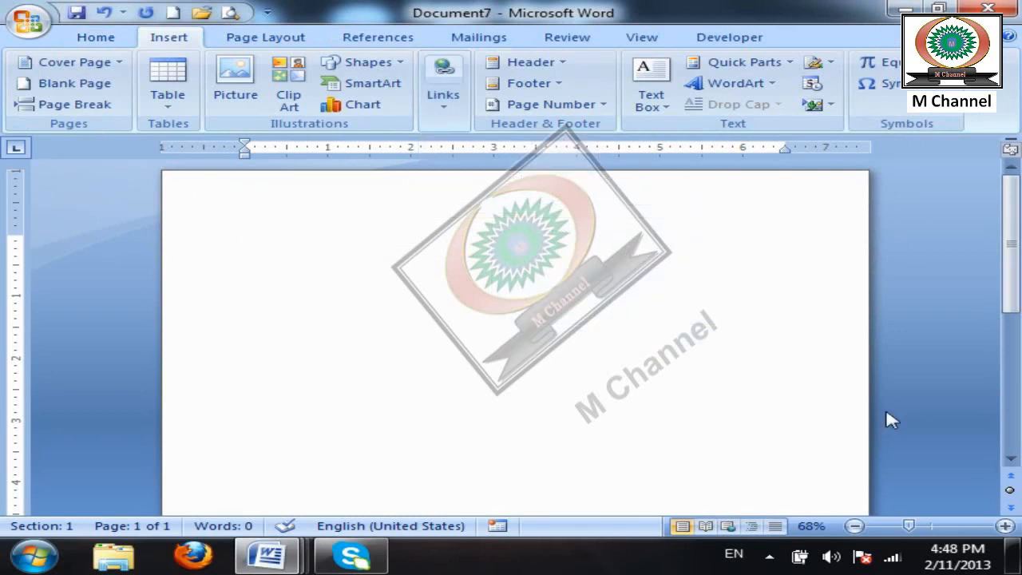
- Enter "English Language Porgram" and generate sample paragraphs below it with =rand()
text(English Language Porgram)
key(Return)
text(=rarand())
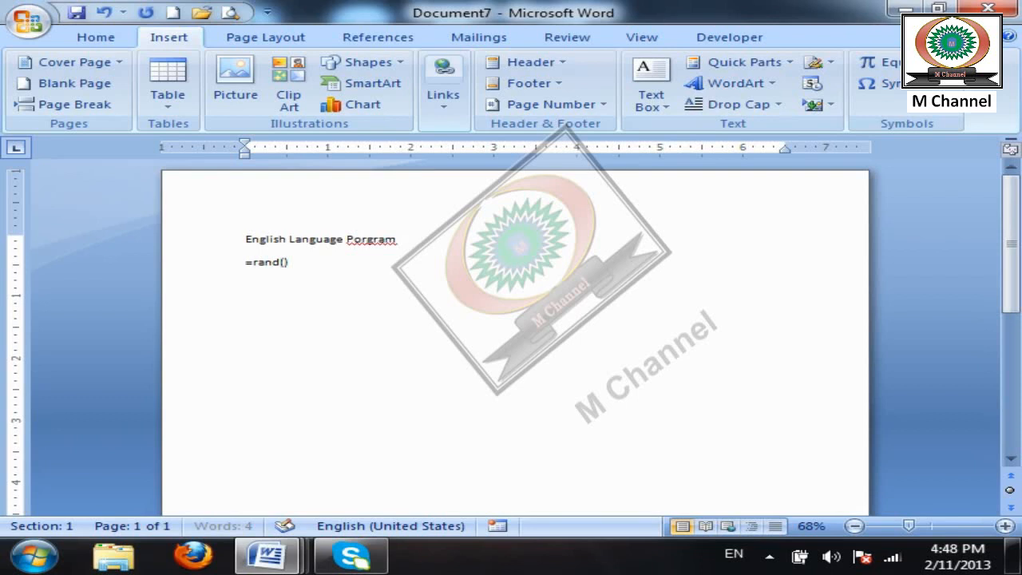
key(Return)
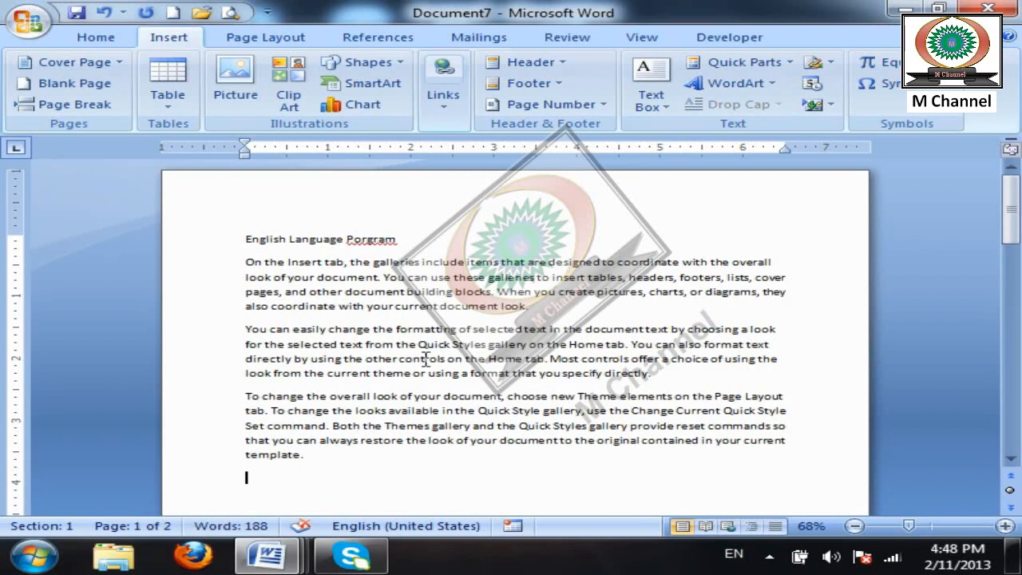
- Bookmark the phrase "using a format that you specify directly." at the end of the second sample paragraph as View1
drag(735, 380, 428, 372)
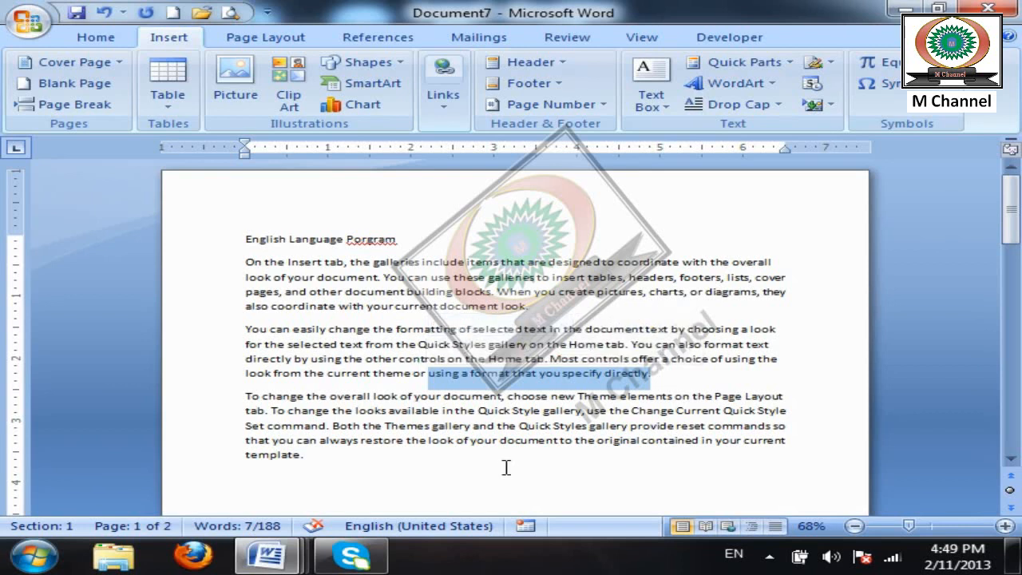
click(442, 74)
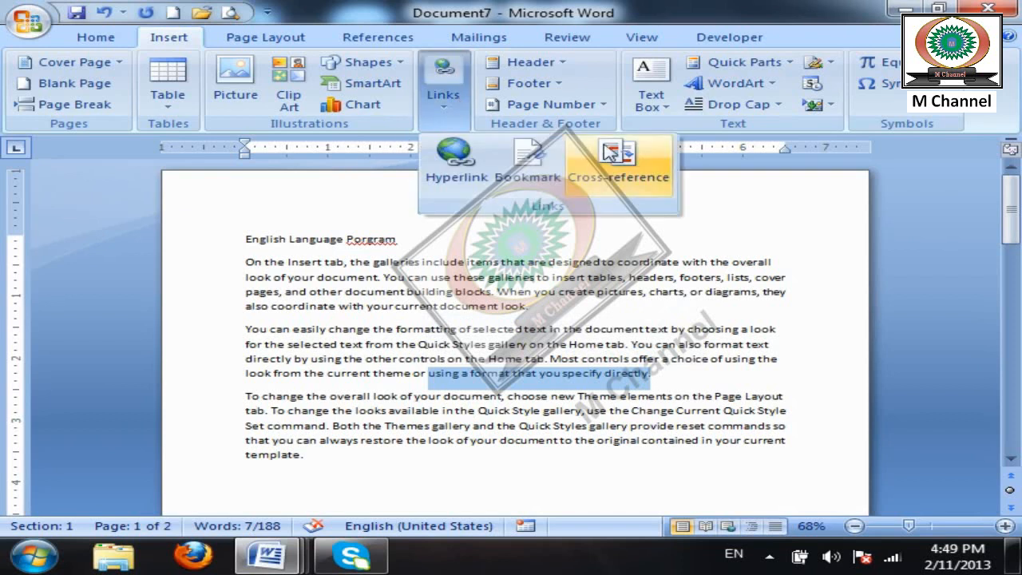
click(543, 178)
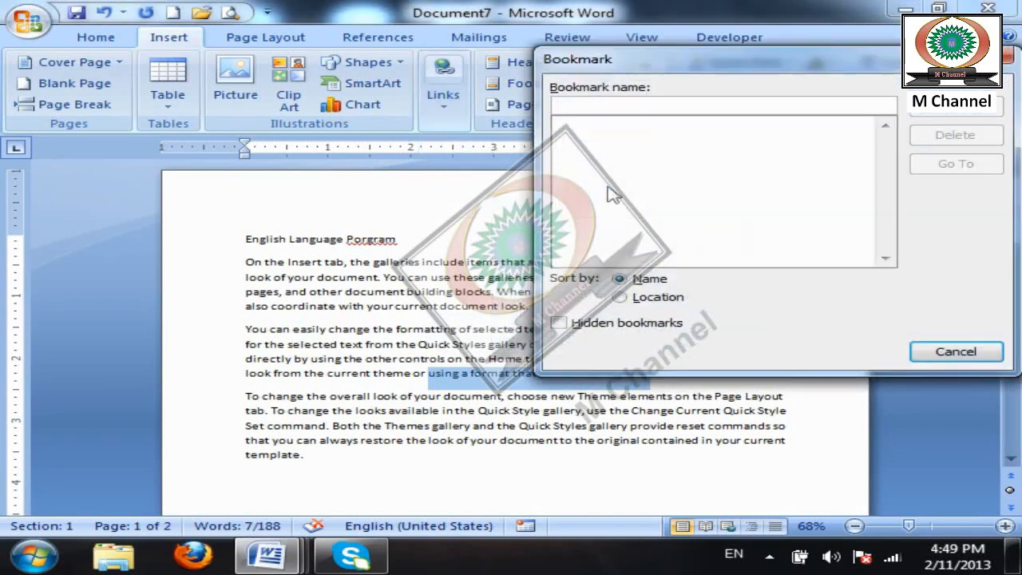
text(View 1)
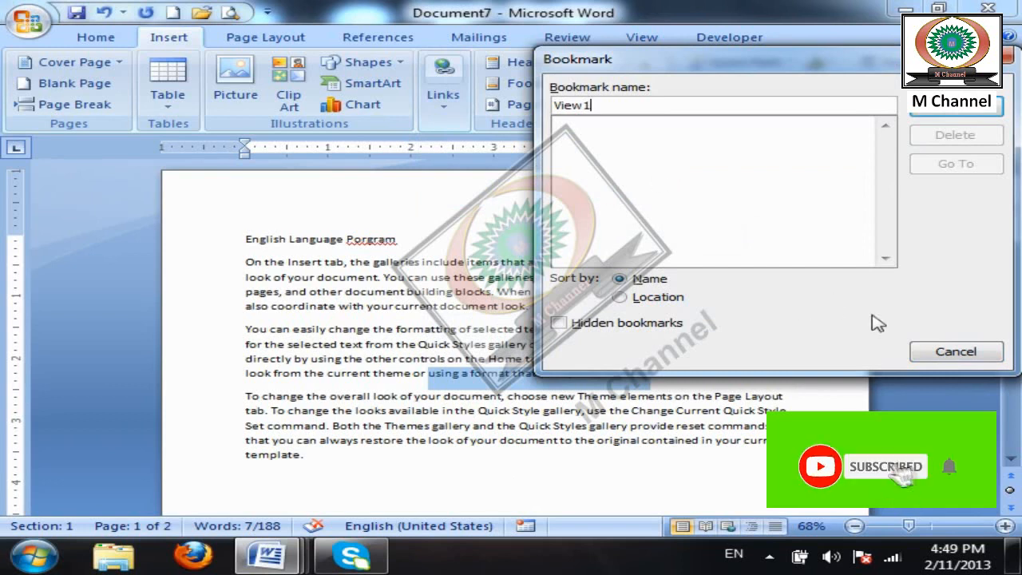
click(990, 118)
- Generate more sample paragraphs below the existing text with =rand() and delete the blank line between the two blocks
click(734, 495)
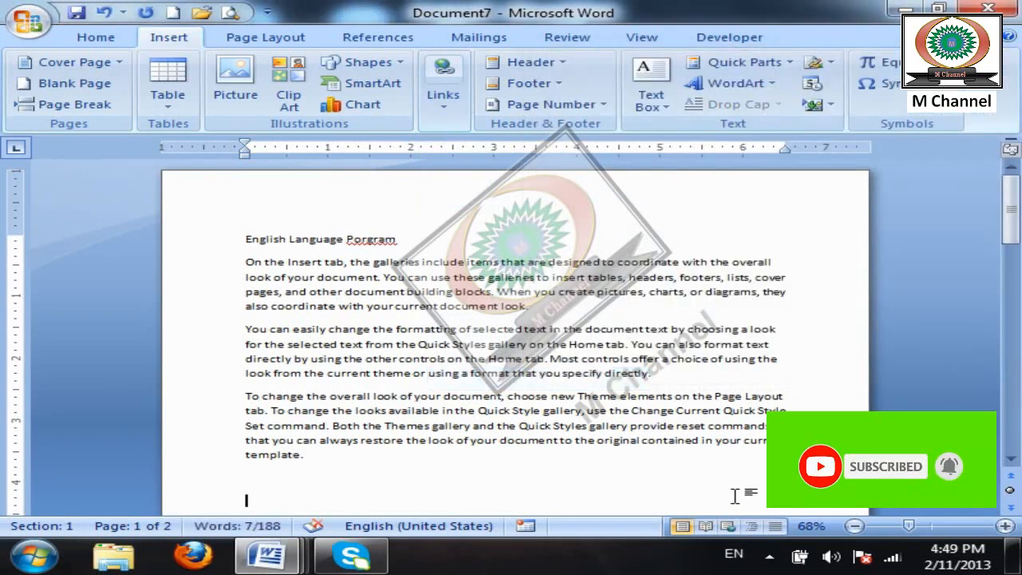
text(=rand())
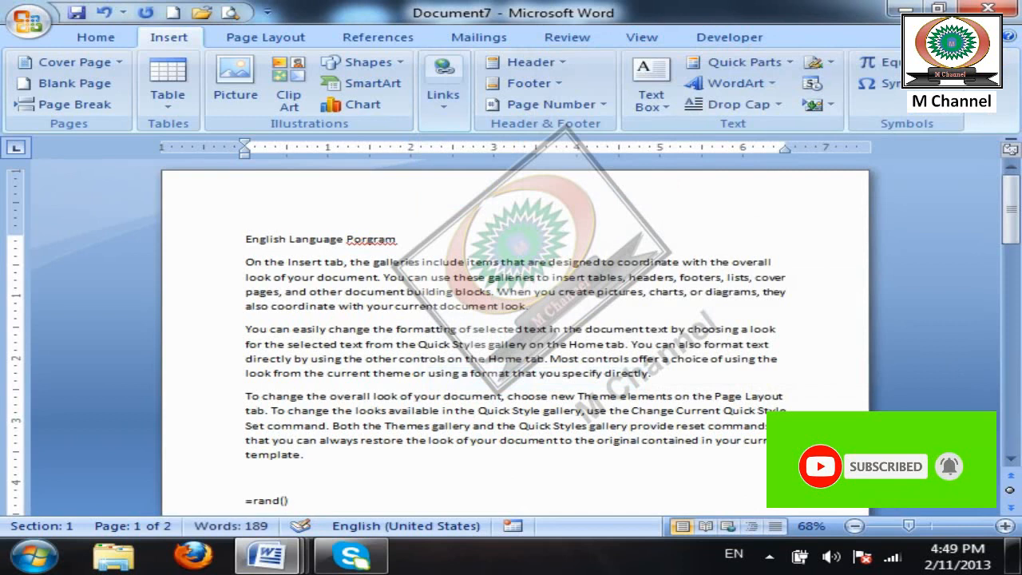
key(Return)
click(418, 244)
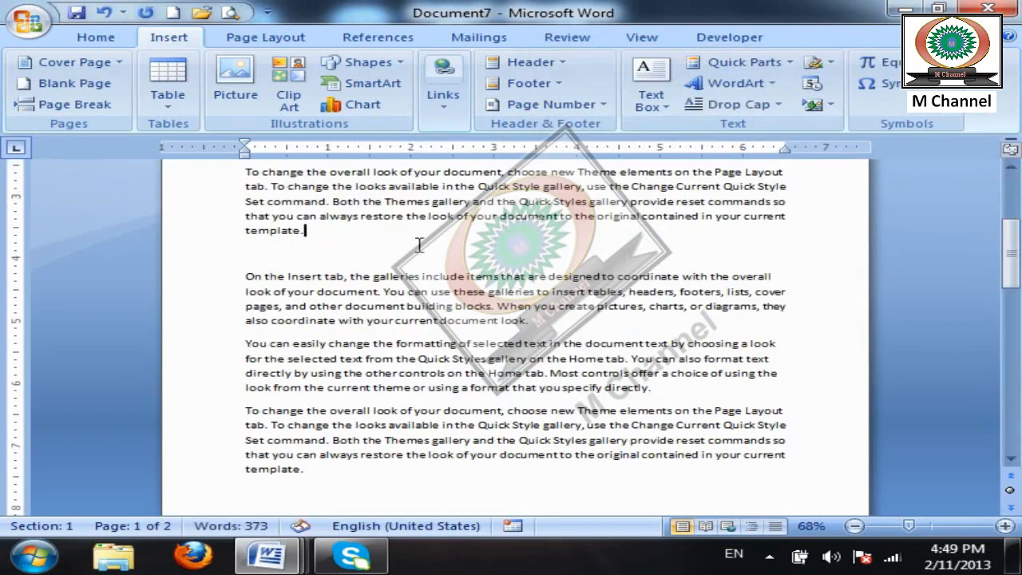
key(Delete)
click(432, 455)
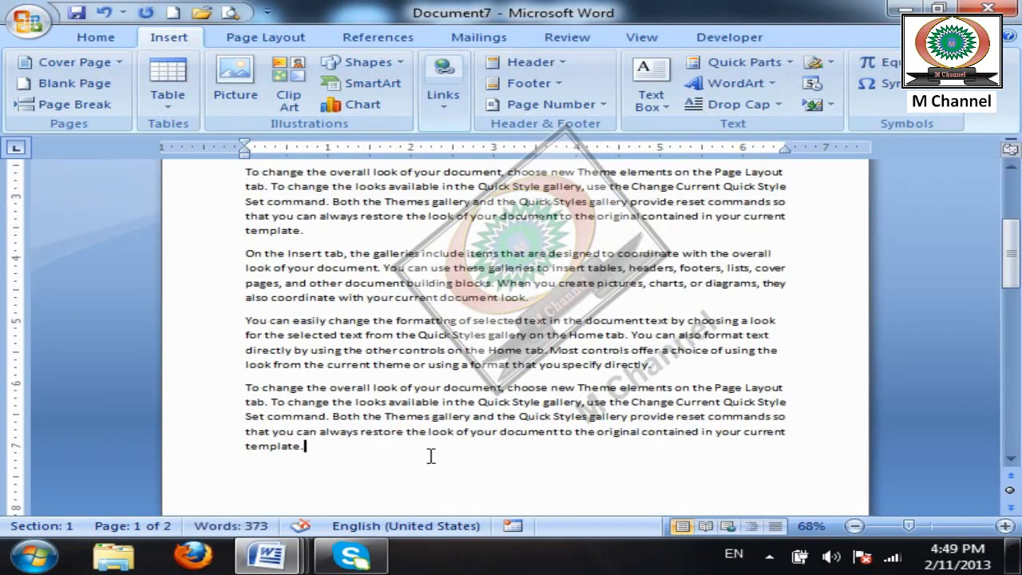
- Use Go To with Bookmark as the target to jump to the bookmark View1
scroll(431, 454, up, 5)
scroll(629, 354, down, 1)
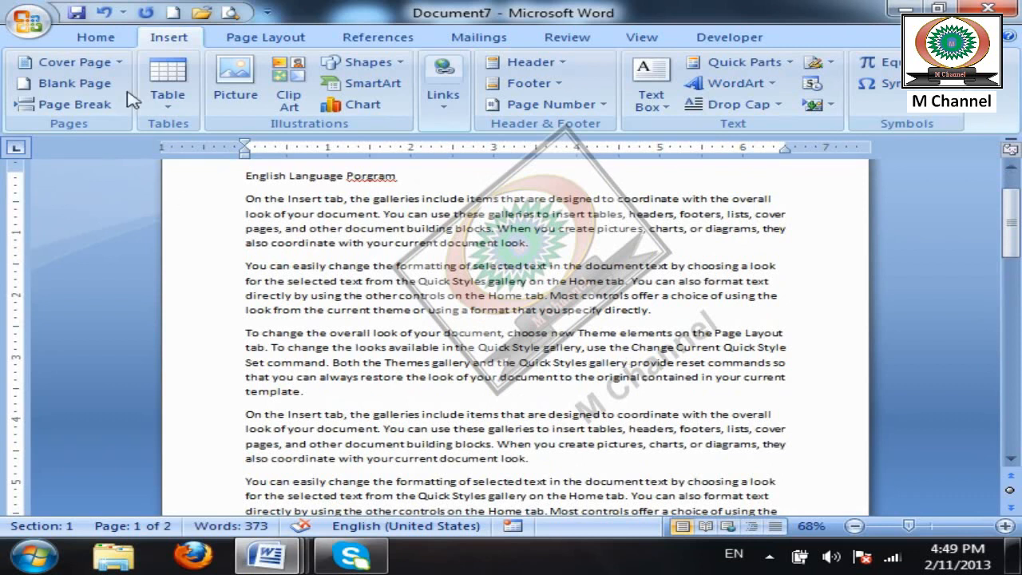
click(106, 38)
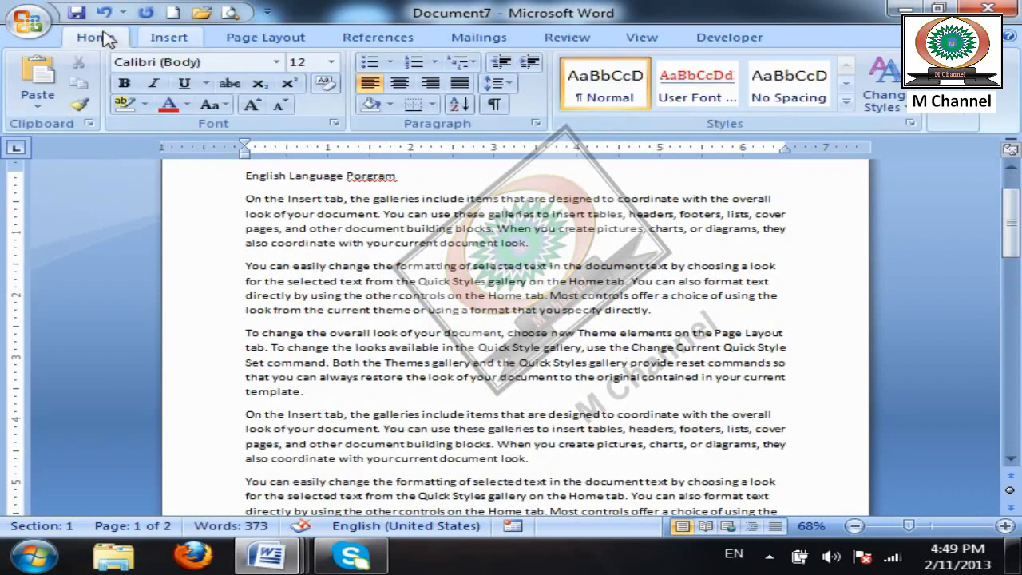
click(952, 121)
click(994, 145)
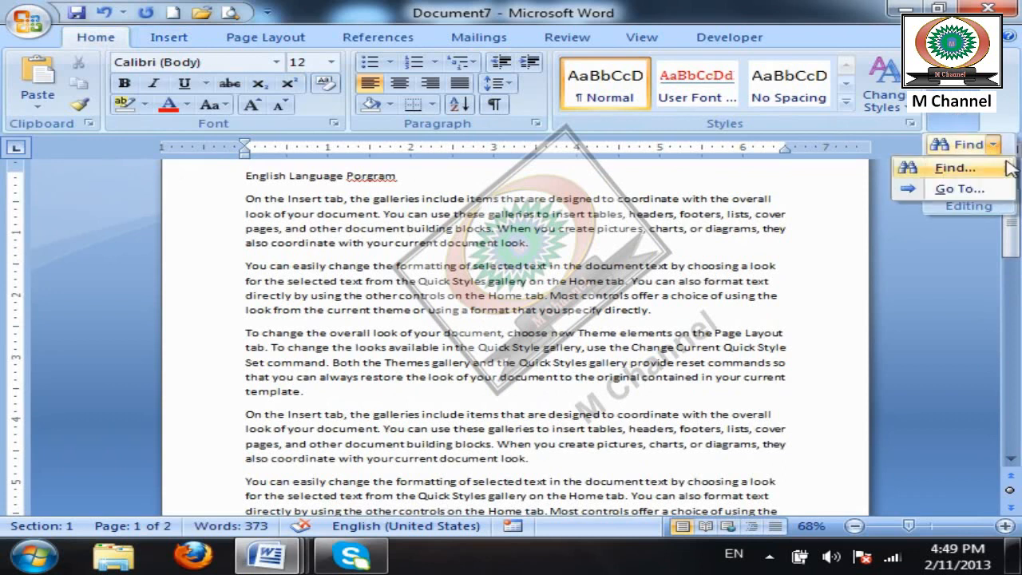
click(939, 192)
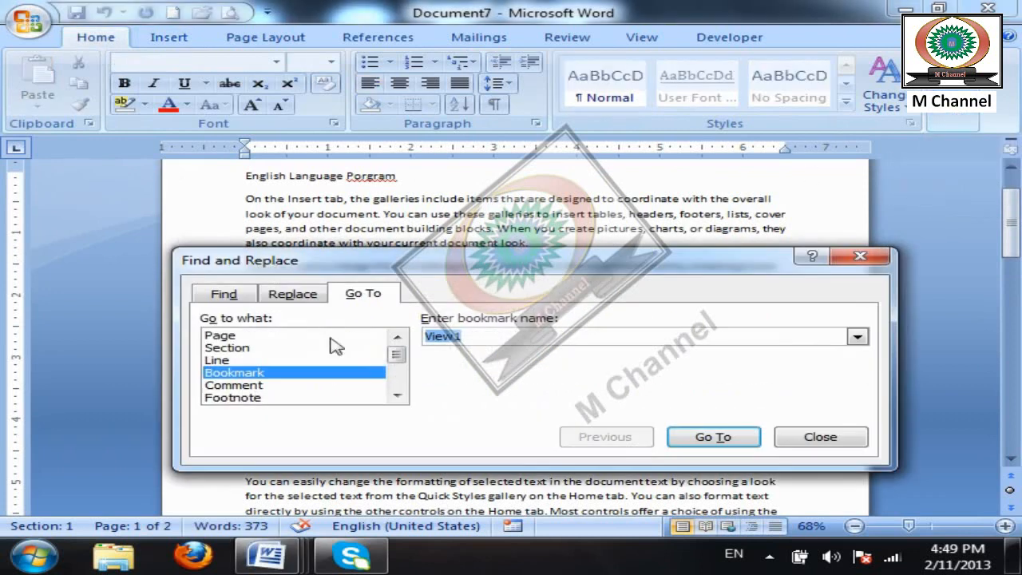
drag(515, 270, 599, 292)
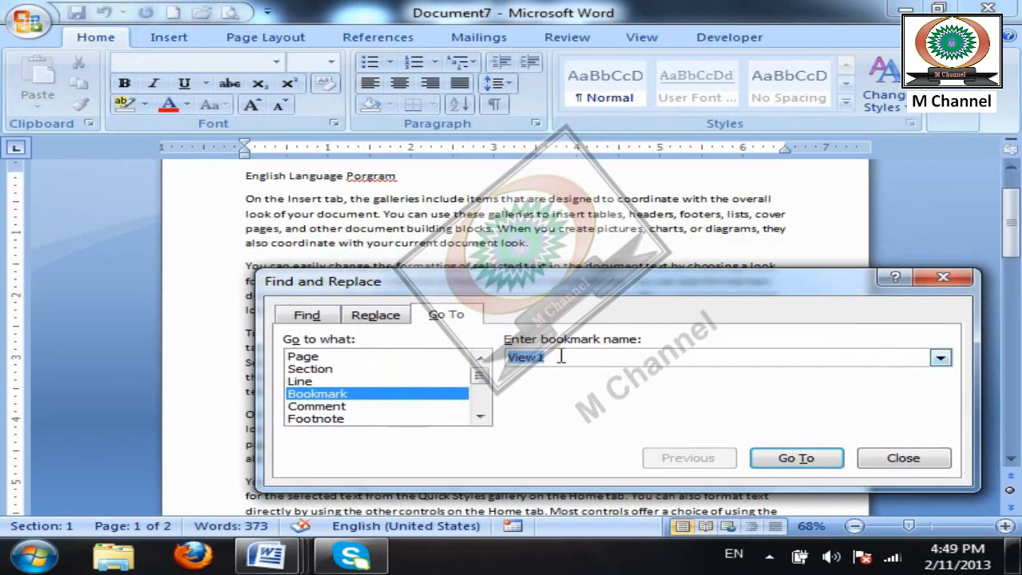
click(806, 459)
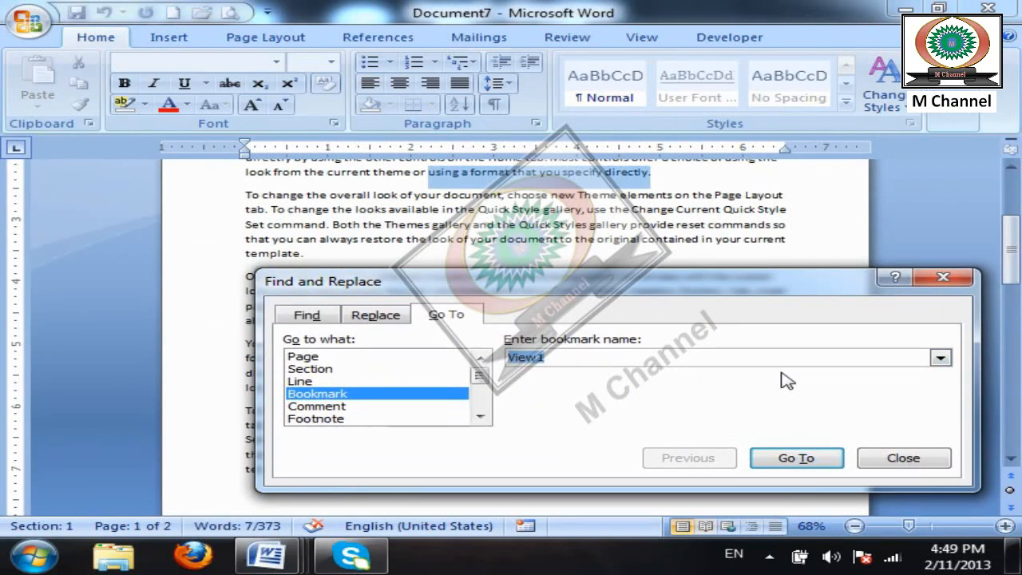
- Choose Comment as the Go To target, display the commenting commands, and check the Comment target again before closing the dialog
click(339, 407)
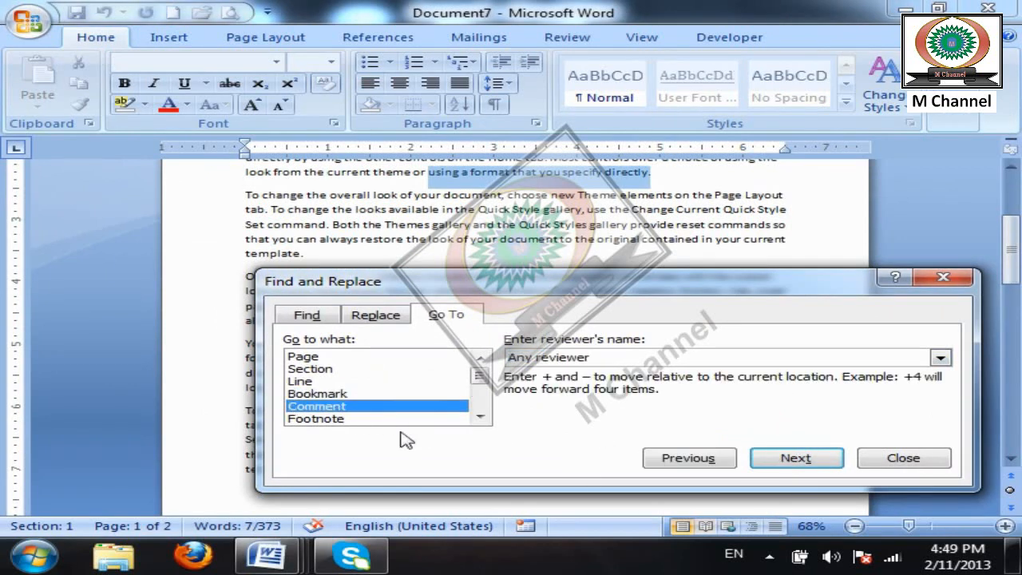
click(904, 459)
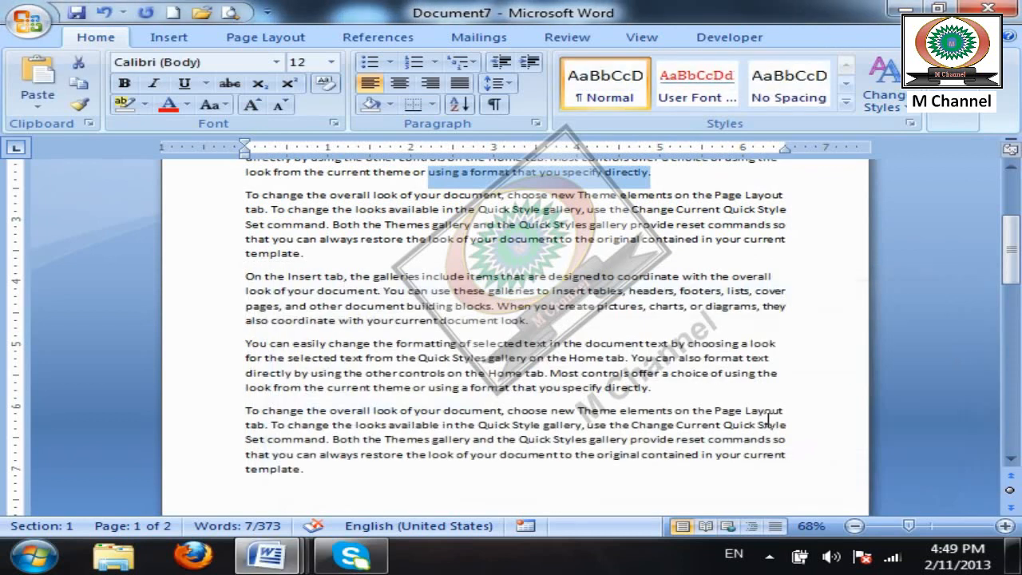
click(568, 37)
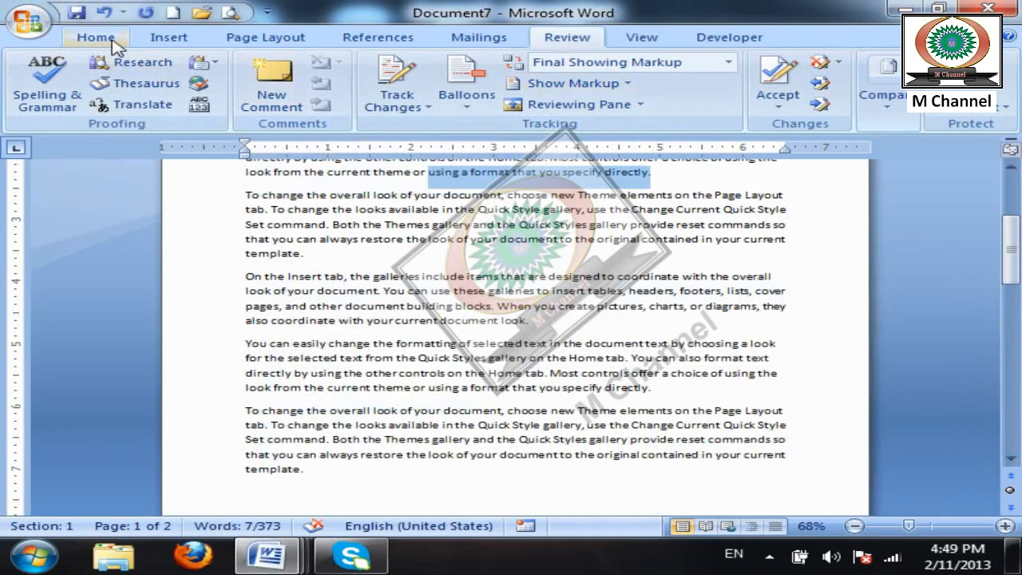
key(ctrl+g)
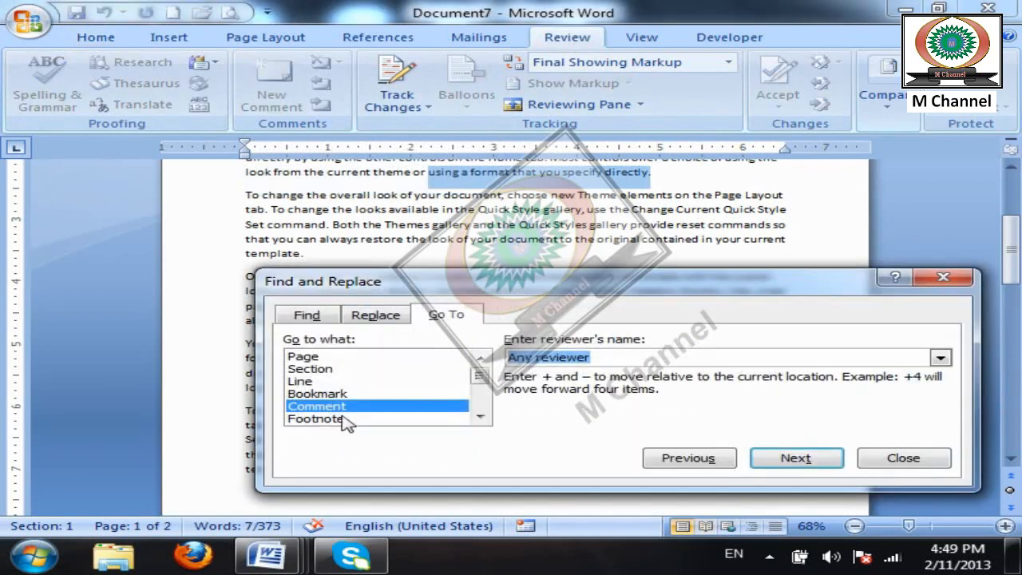
click(909, 467)
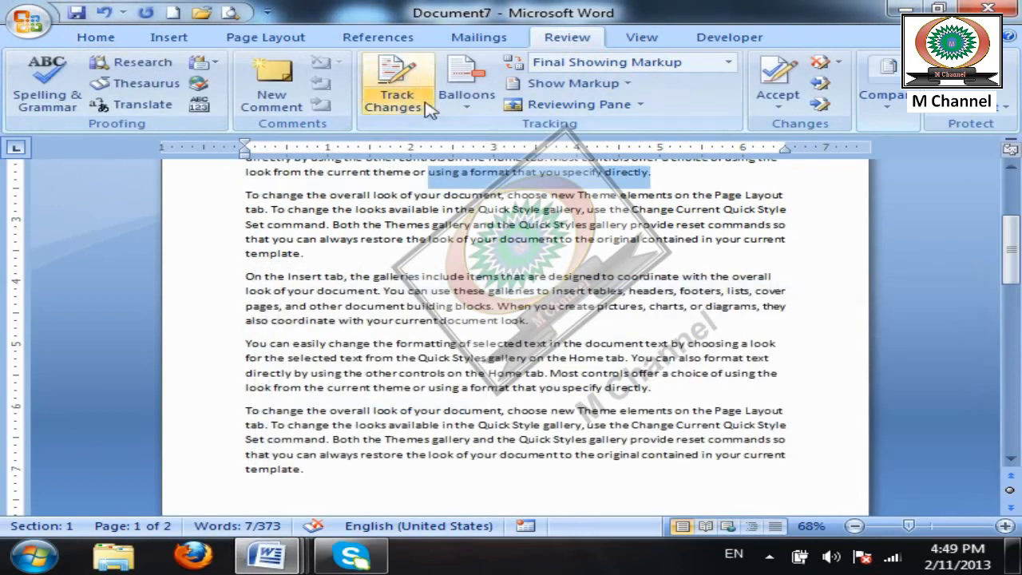
- Display the footnote and endnote commands, bring the Footnote, Endnote and Field targets into view in Go To, and close it
click(380, 38)
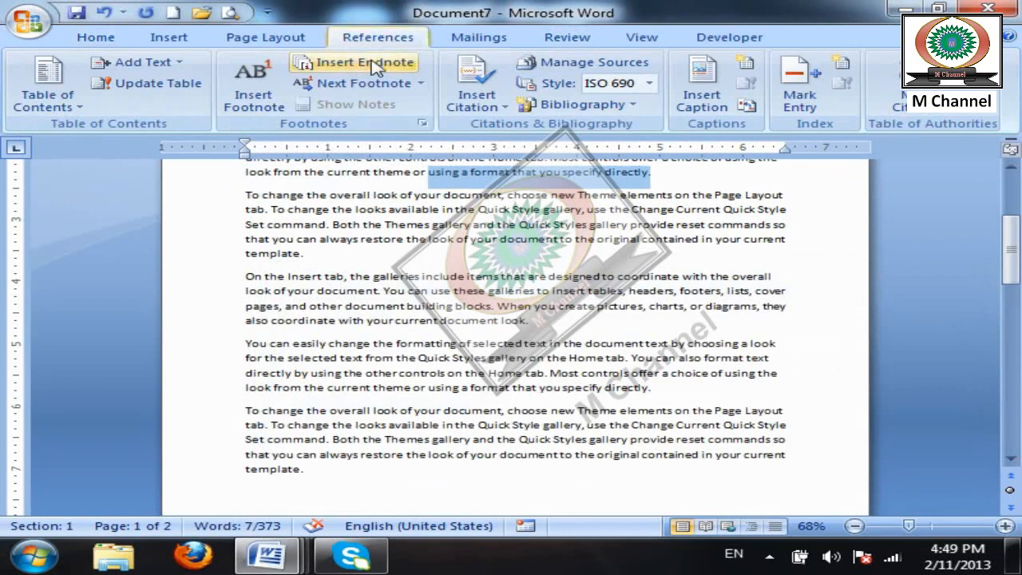
click(269, 92)
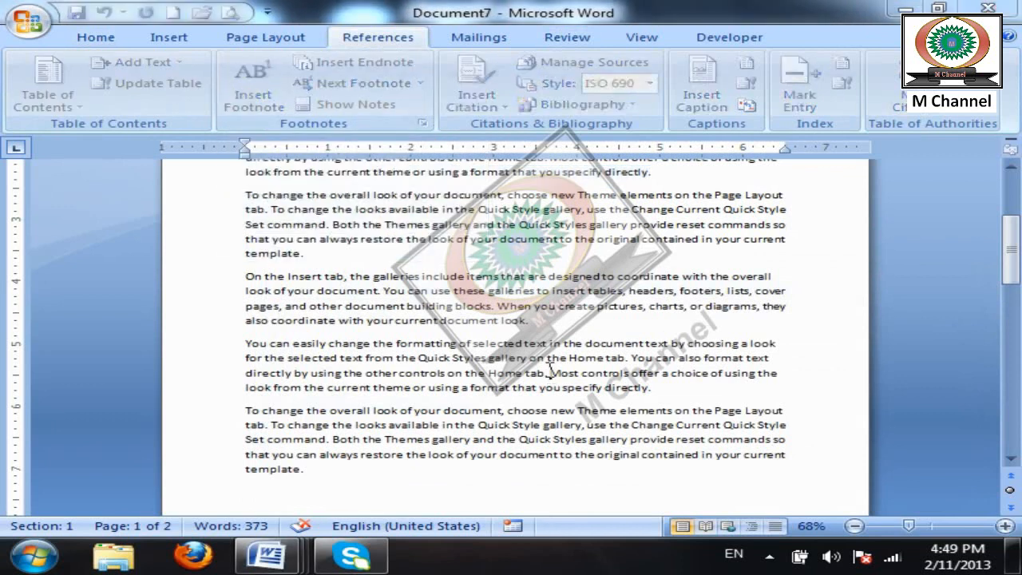
click(449, 129)
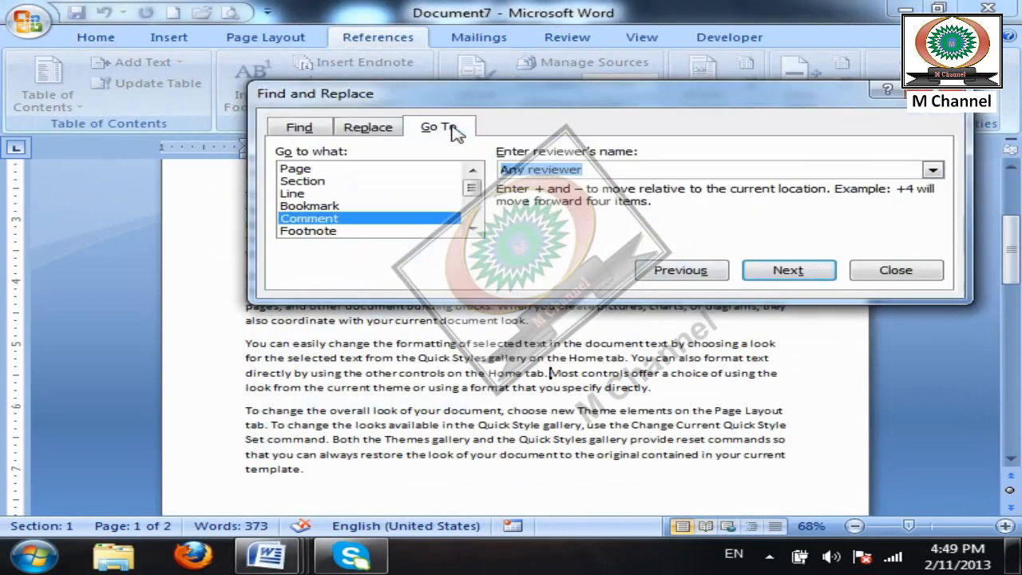
click(472, 229)
click(471, 230)
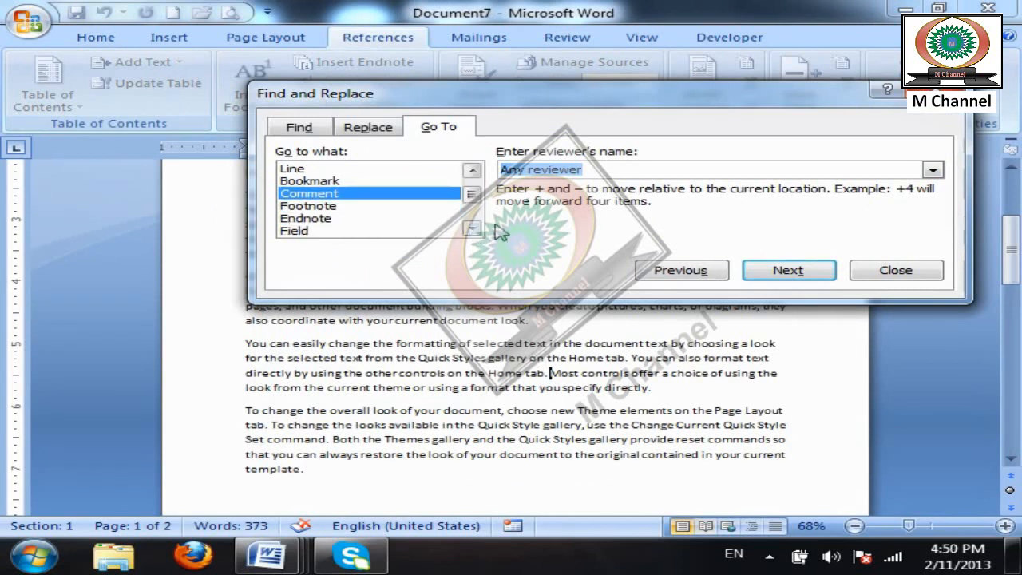
click(892, 270)
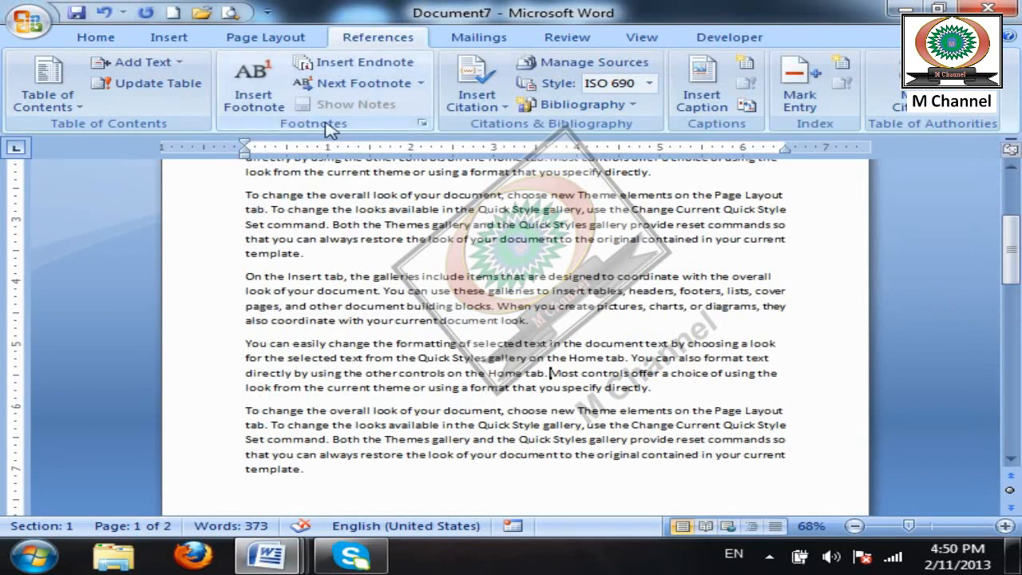
- Jump to View1 from the Bookmark dialog, close the dialog and deselect the bookmarked text
click(168, 35)
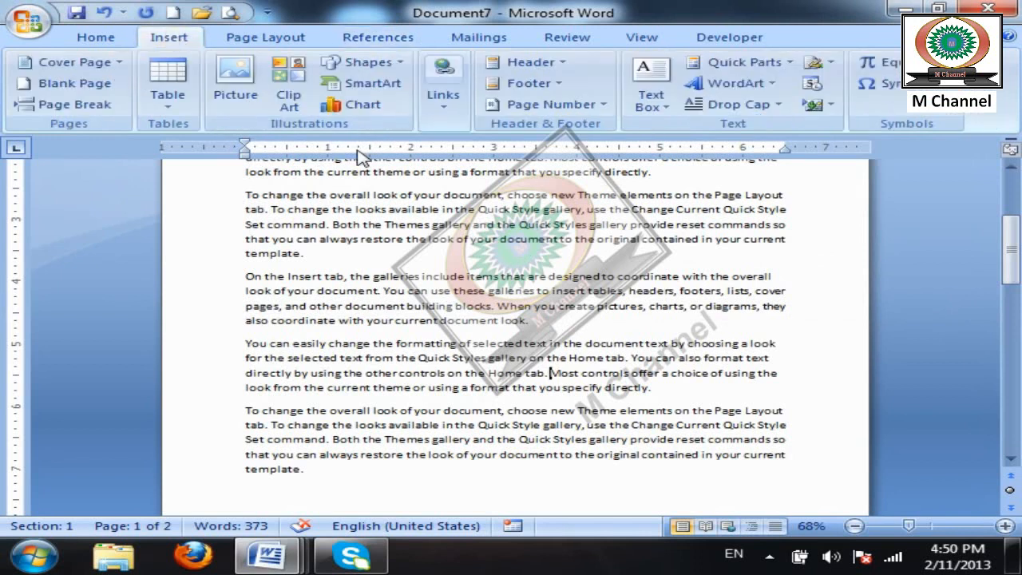
click(446, 107)
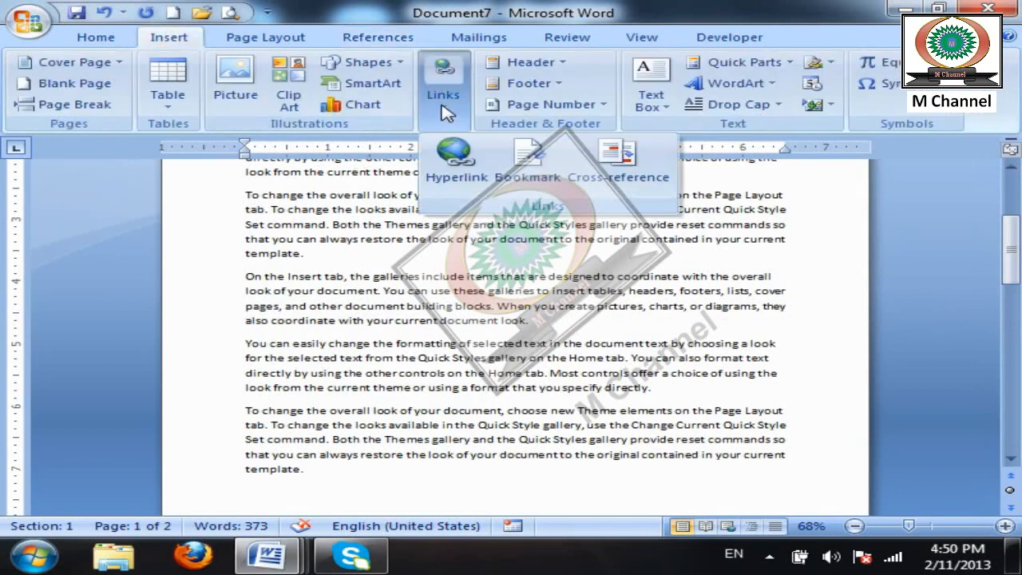
click(547, 164)
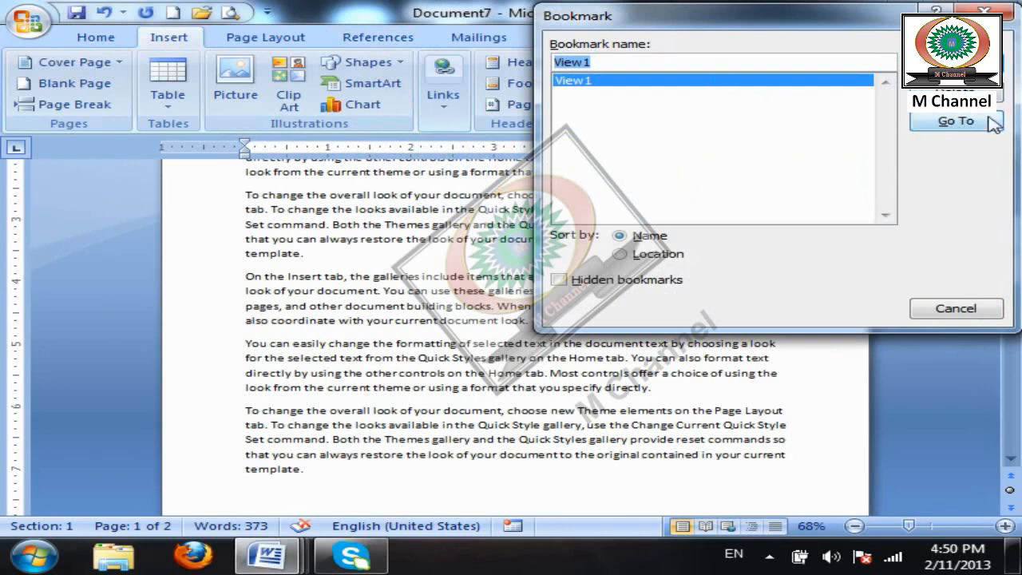
click(959, 123)
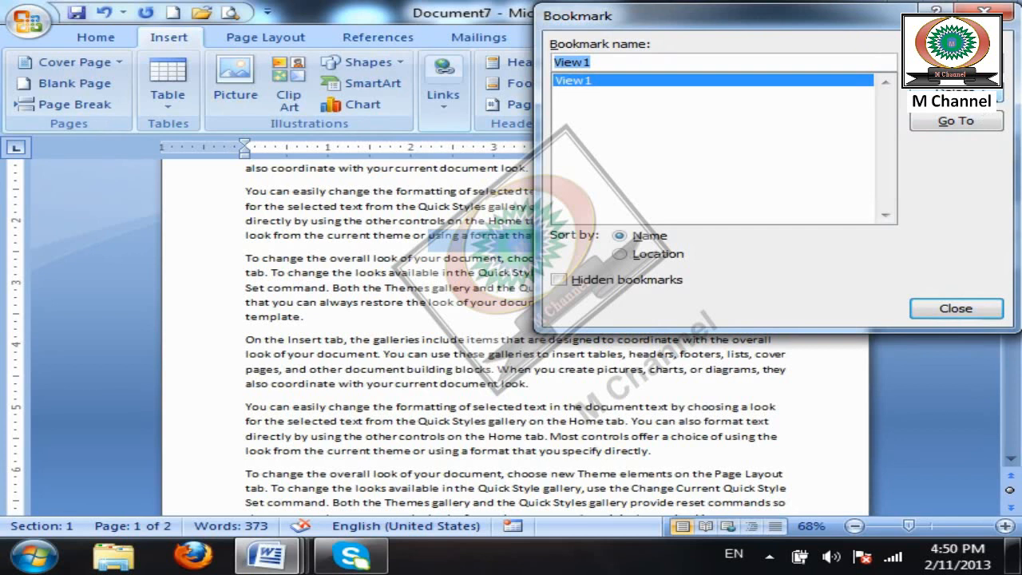
click(942, 313)
click(693, 267)
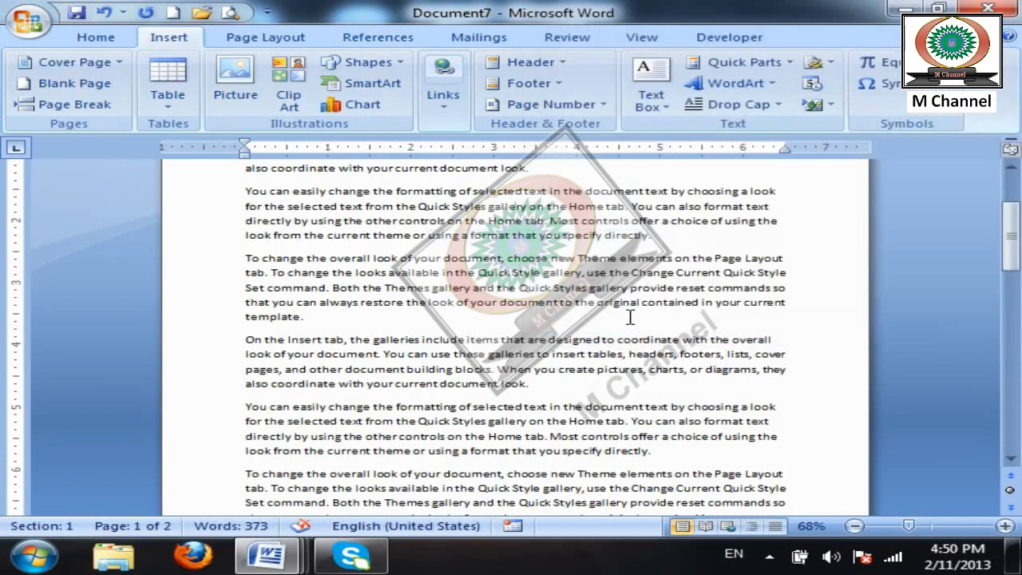
scroll(639, 319, up, 3)
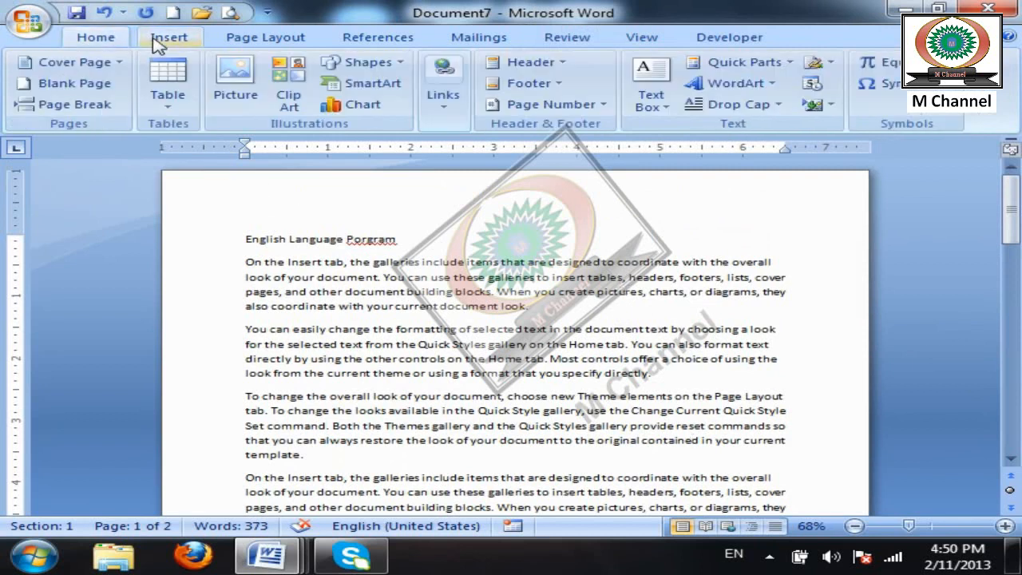
double_click(412, 400)
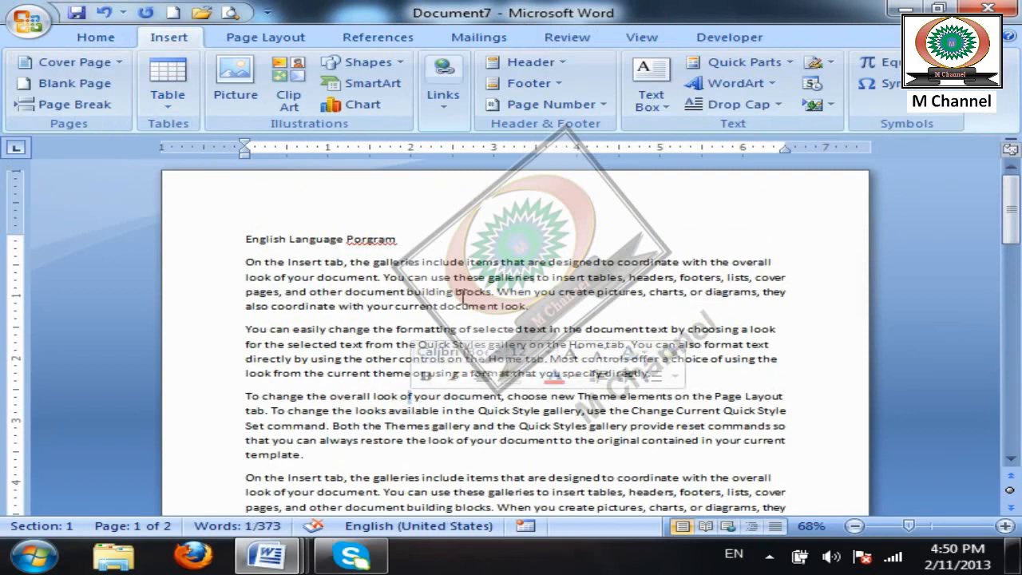